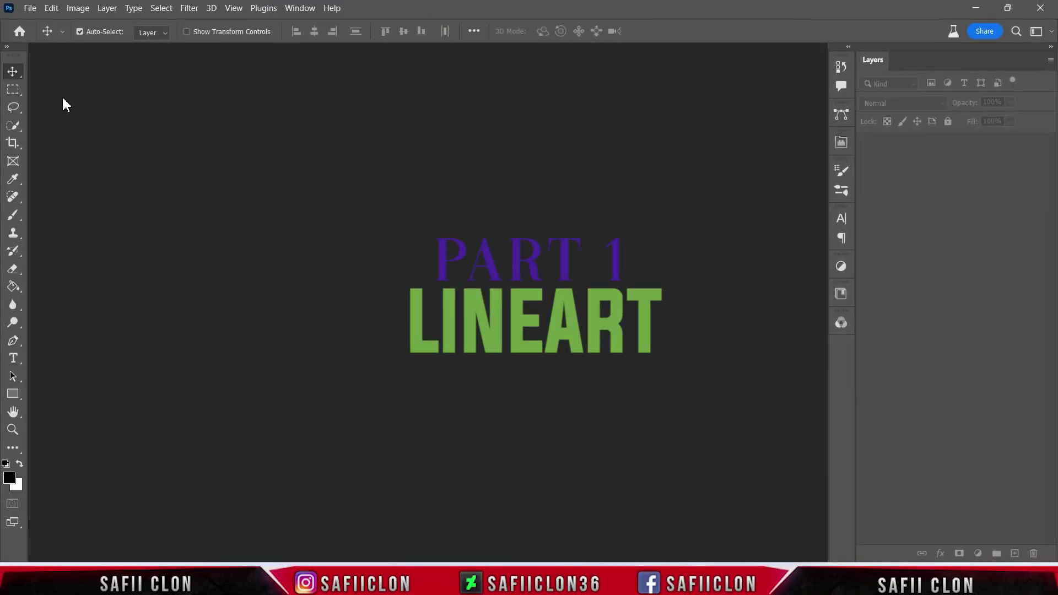
left_click(31, 9)
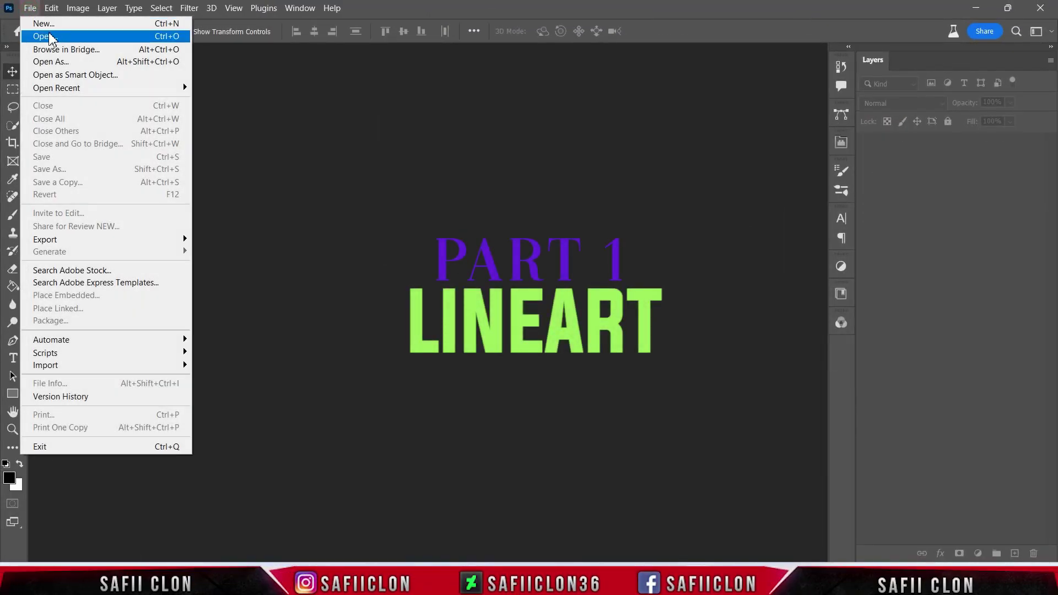
left_click(69, 36)
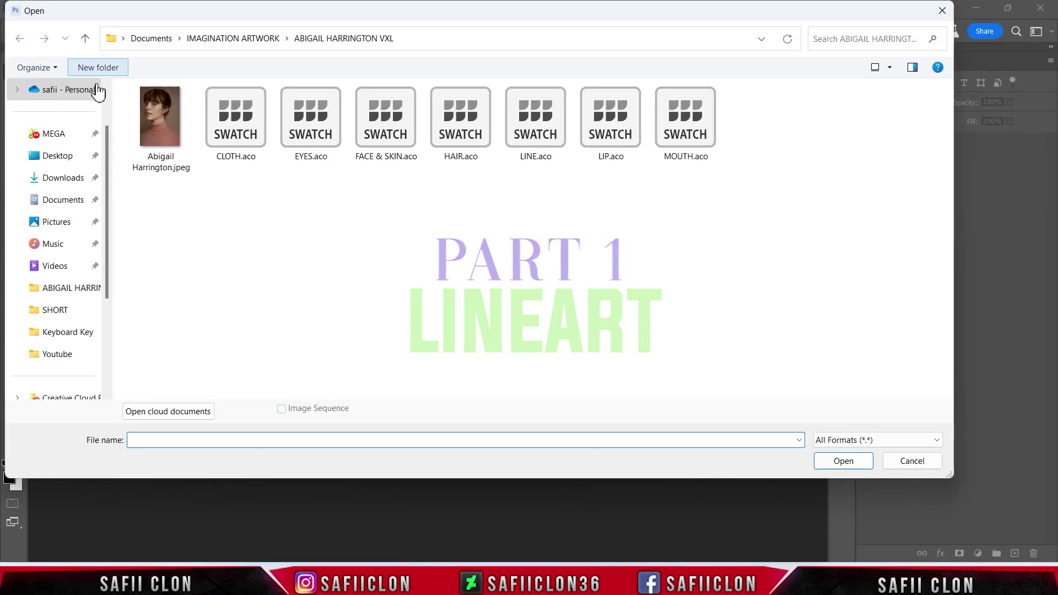
left_click(161, 128)
left_click(861, 461)
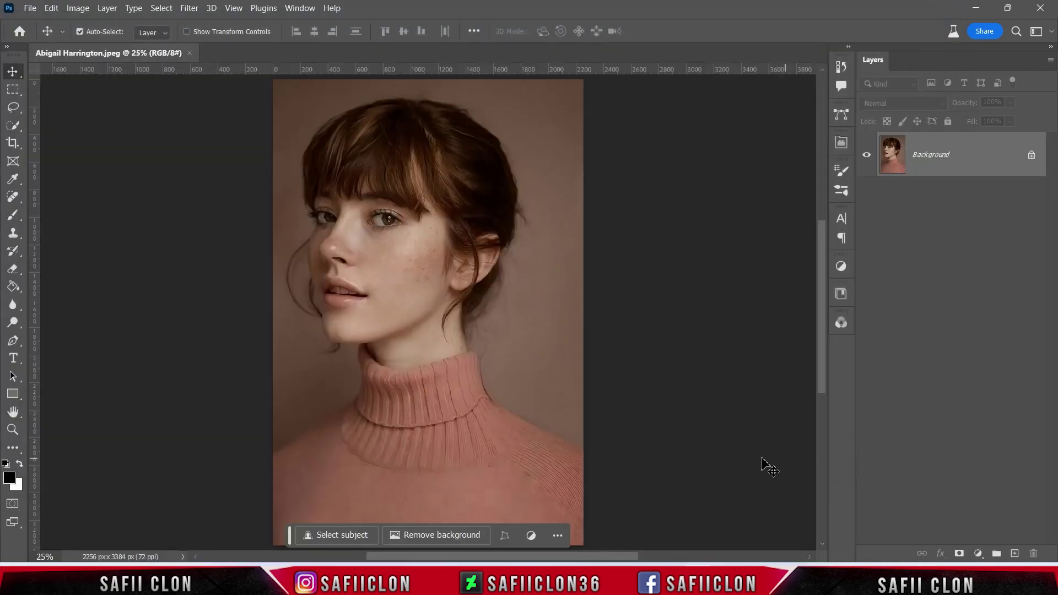
- Unlock the background photo and add a pure white Solid Color fill layer
left_click(1031, 156)
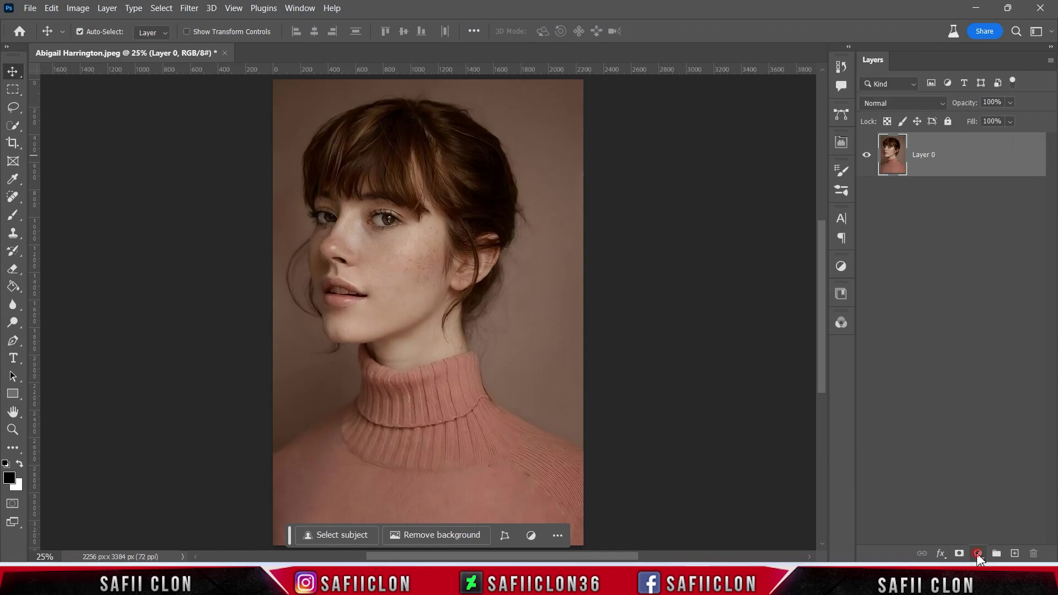
left_click(978, 553)
left_click(959, 312)
mouse_move(677, 259)
left_mouse_down()
mouse_move(586, 147)
mouse_move(551, 126)
left_mouse_up()
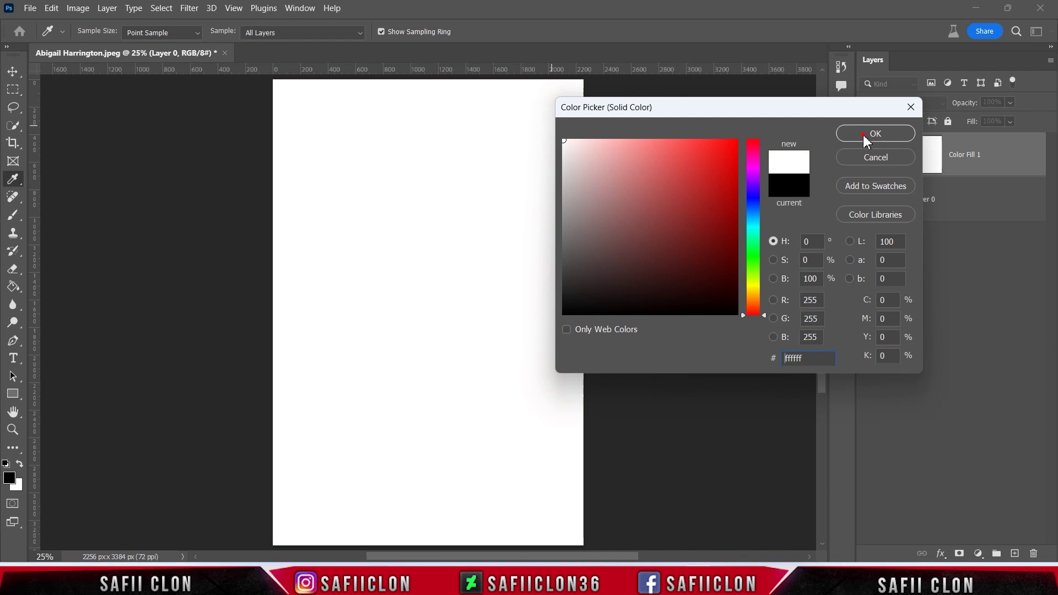
left_click(863, 134)
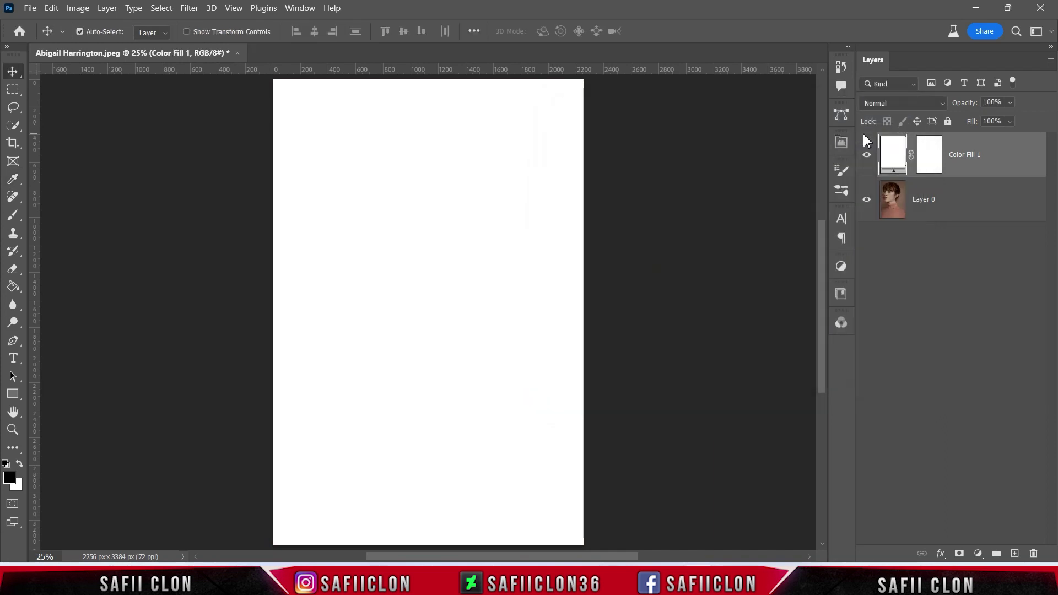
- Duplicate Layer 0, move the copy above the white fill, and name it POSTERIZE
left_click(970, 207)
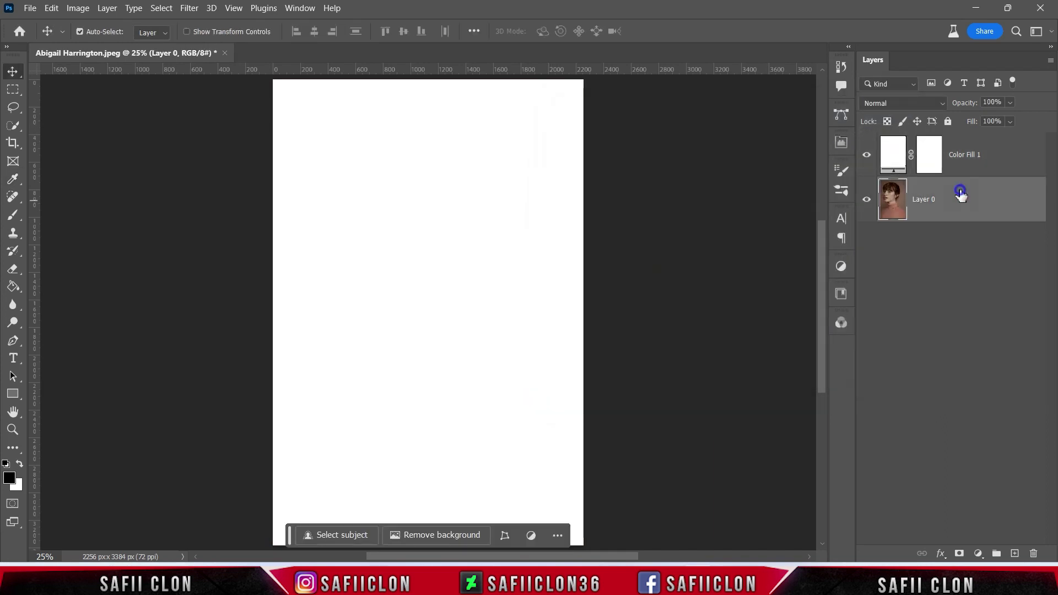
right_click(961, 194)
left_click(926, 68)
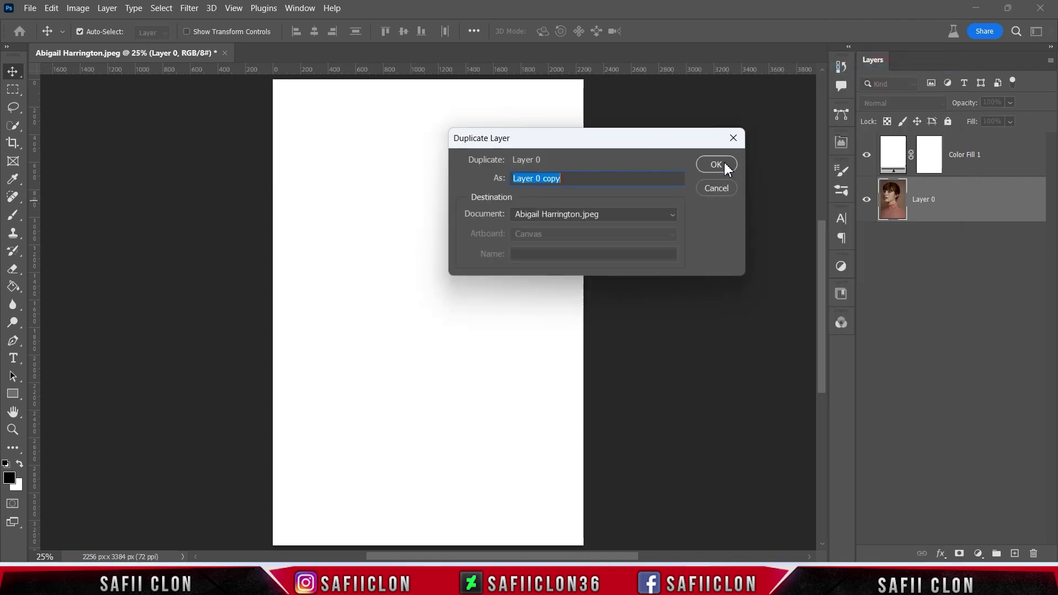
left_click(716, 166)
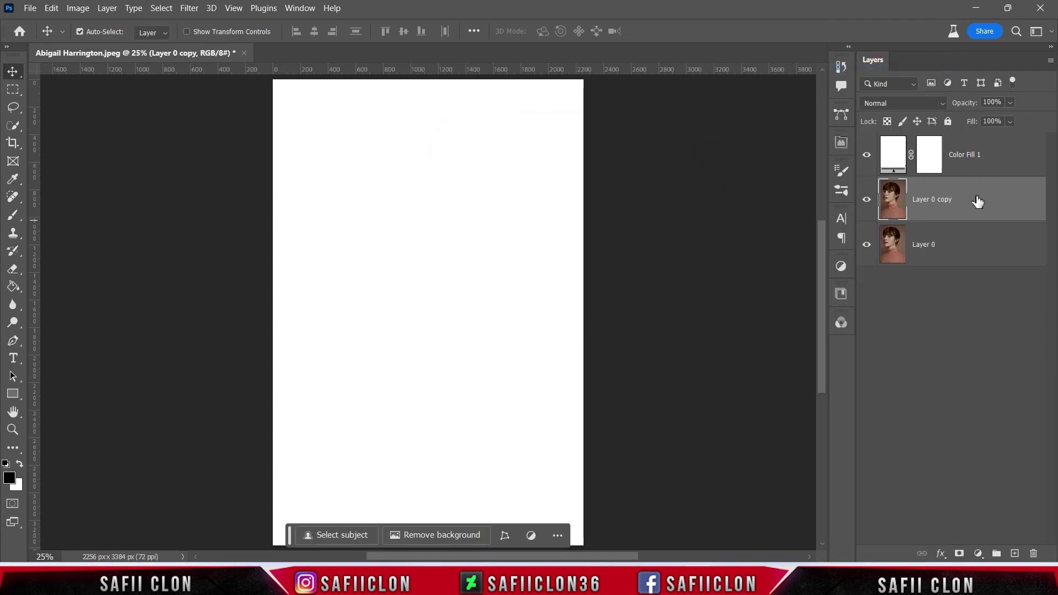
left_click_drag(977, 196, 976, 146)
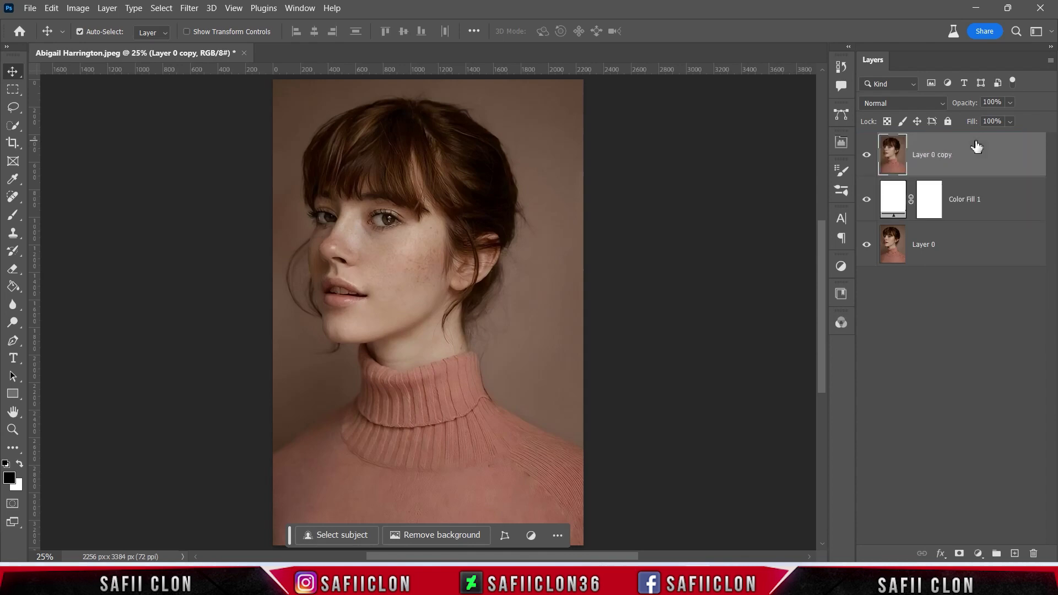
double_click(939, 155)
type("POSTERIZE")
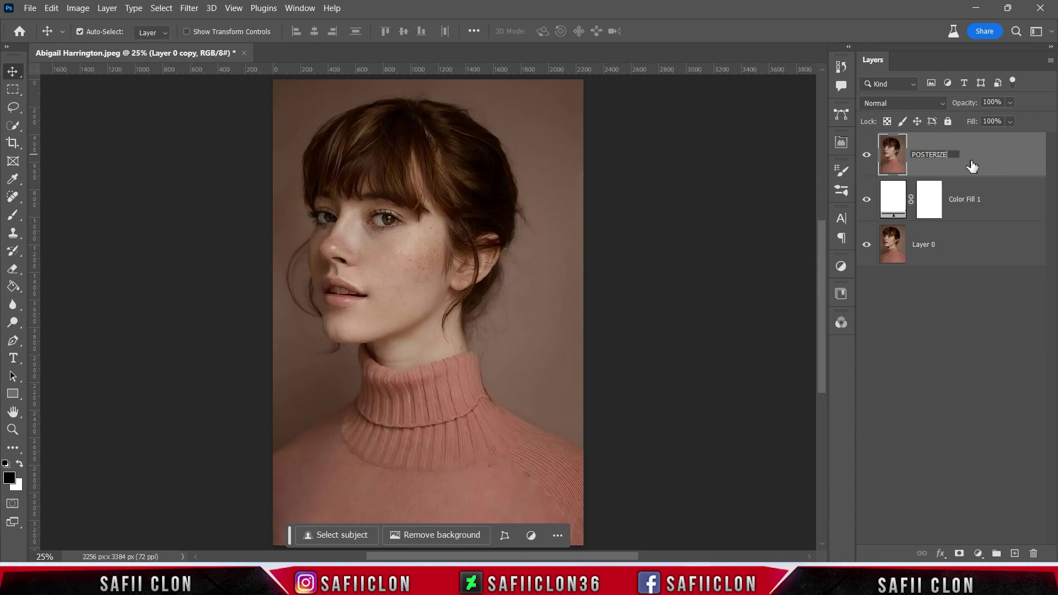
key("Return")
- Put the white Color Fill 1 layer into a collapsed group named BACKGROUND
left_click(975, 202)
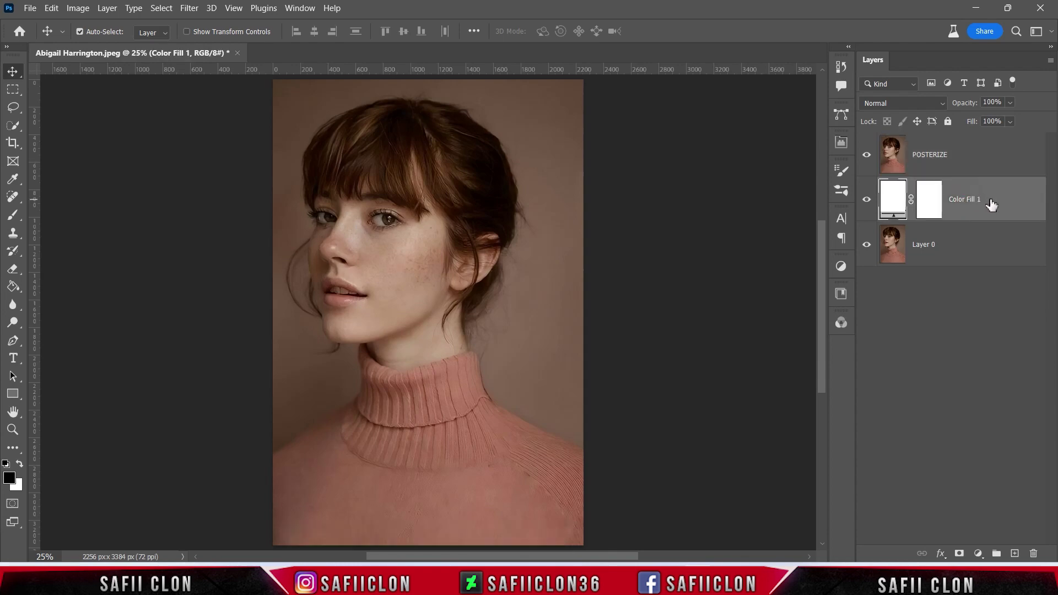
right_click(996, 205)
left_click(937, 90)
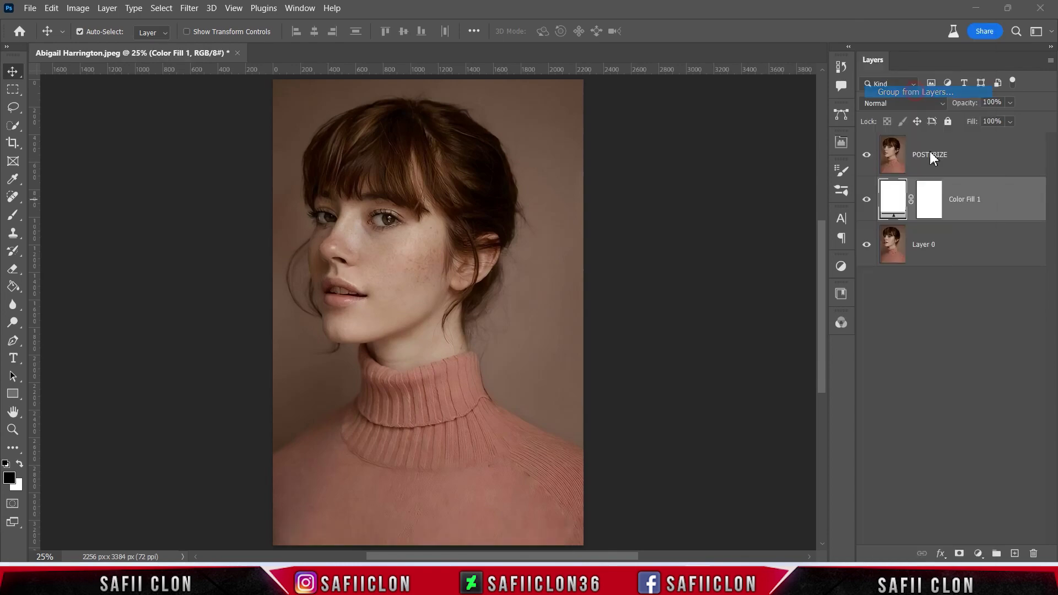
type("BACKGROUND")
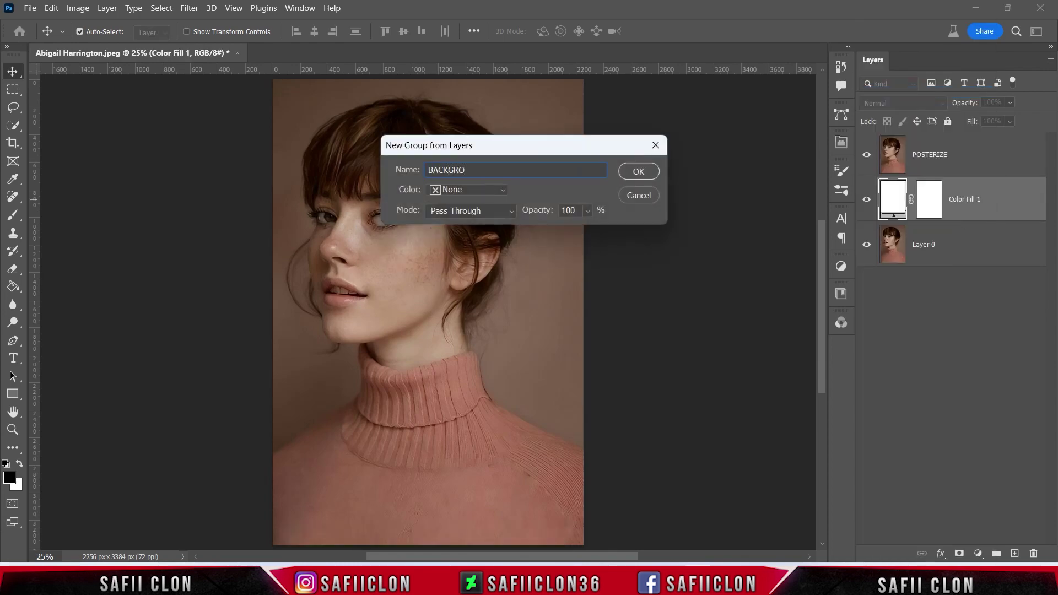
left_click(638, 172)
left_click(882, 186)
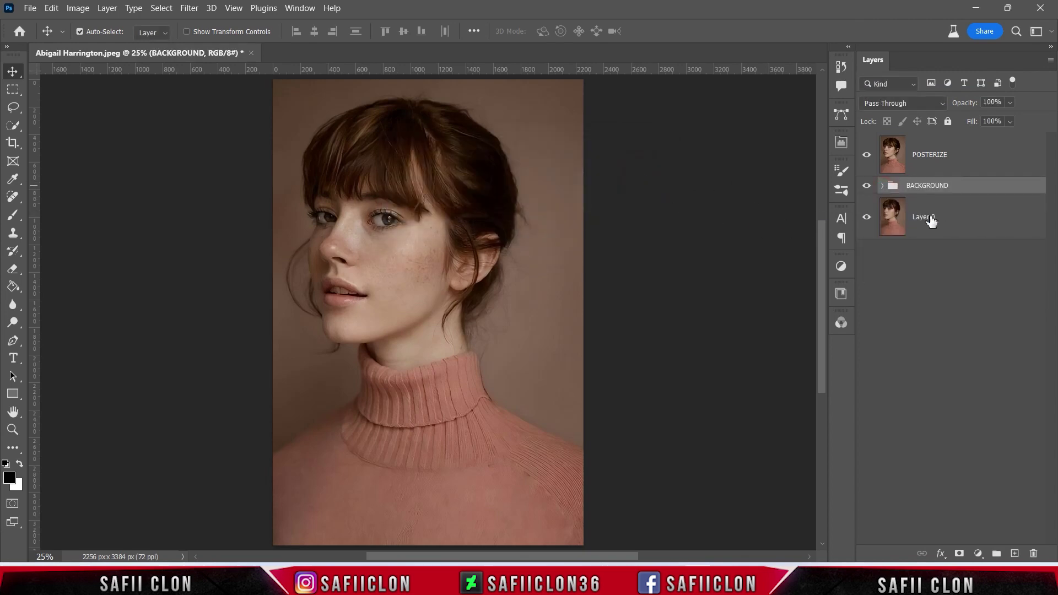
- Rename the Layer 0 photo to ORIGINAL and check the layers beneath POSTERIZE
left_click(947, 226)
double_click(924, 216)
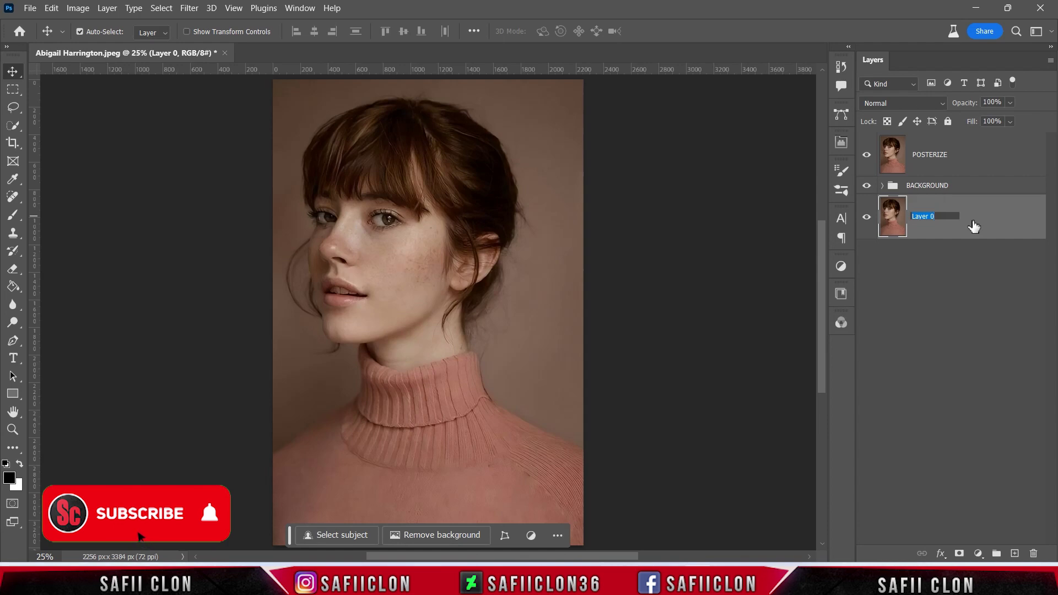
type("ORIGINAL")
key("Return")
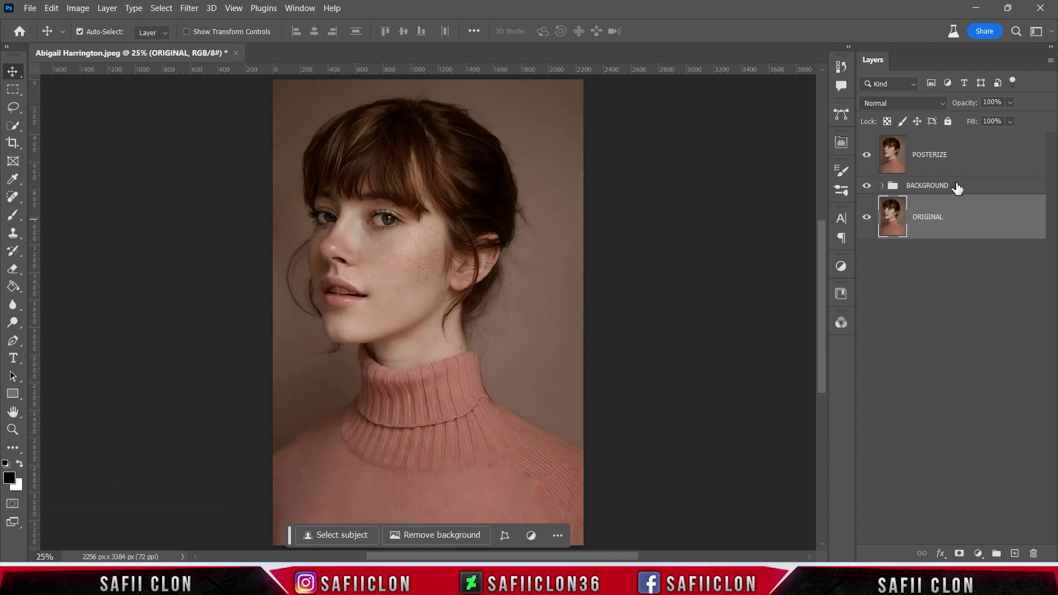
left_click(867, 155)
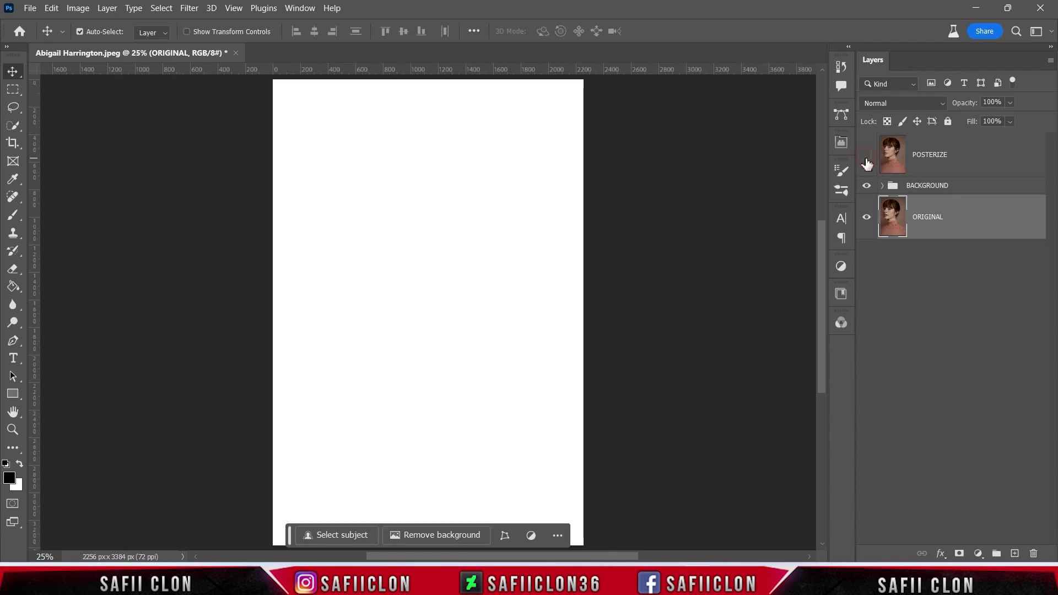
left_click(867, 155)
left_click(866, 155)
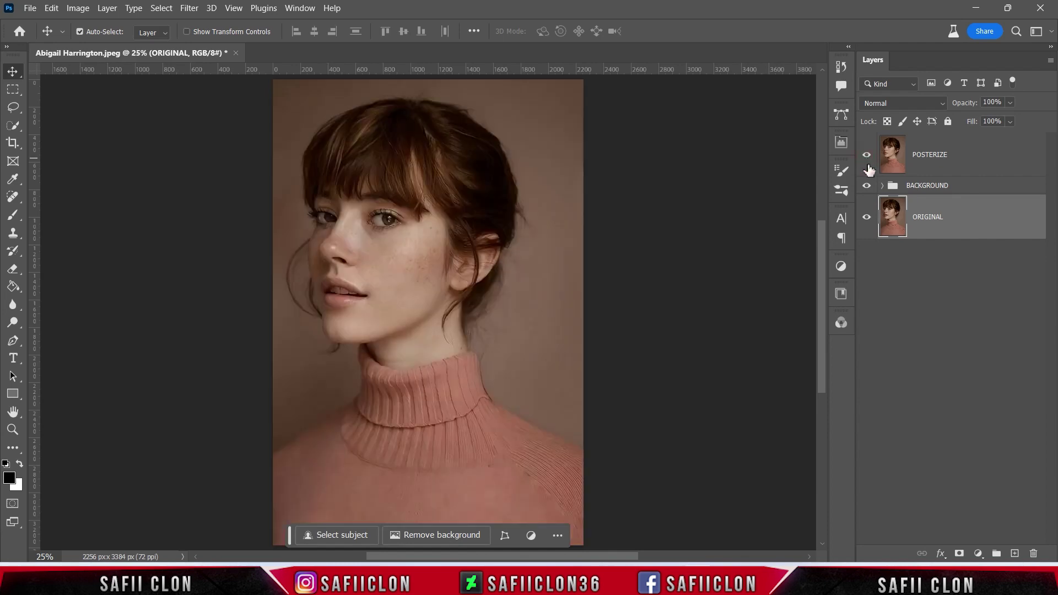
left_click(956, 190)
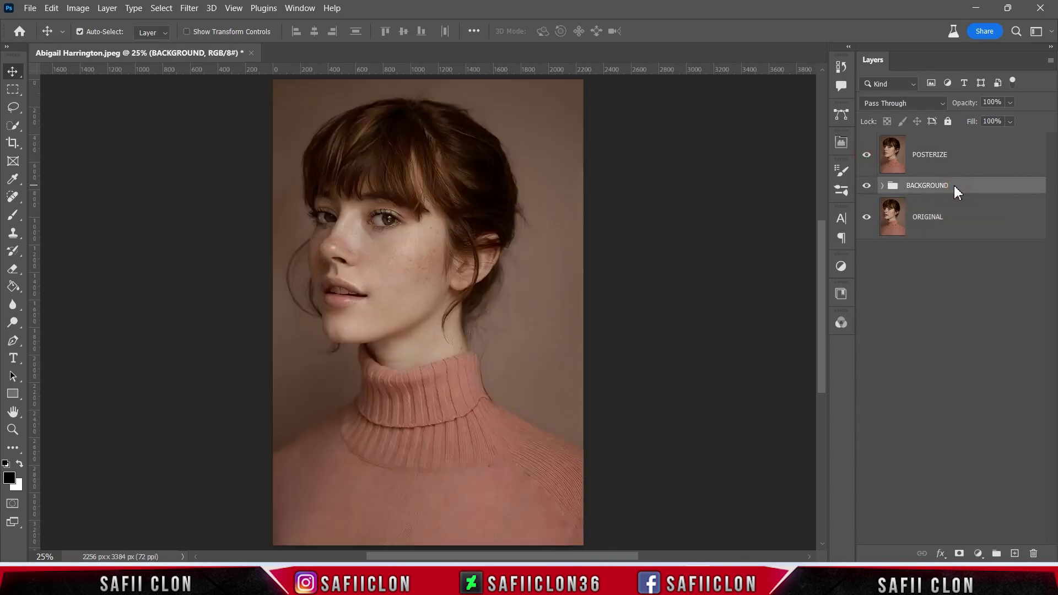
- Set the Pen tool to Shape mode, black fill, no stroke, New Layer operation
left_click(19, 342)
left_click(66, 341)
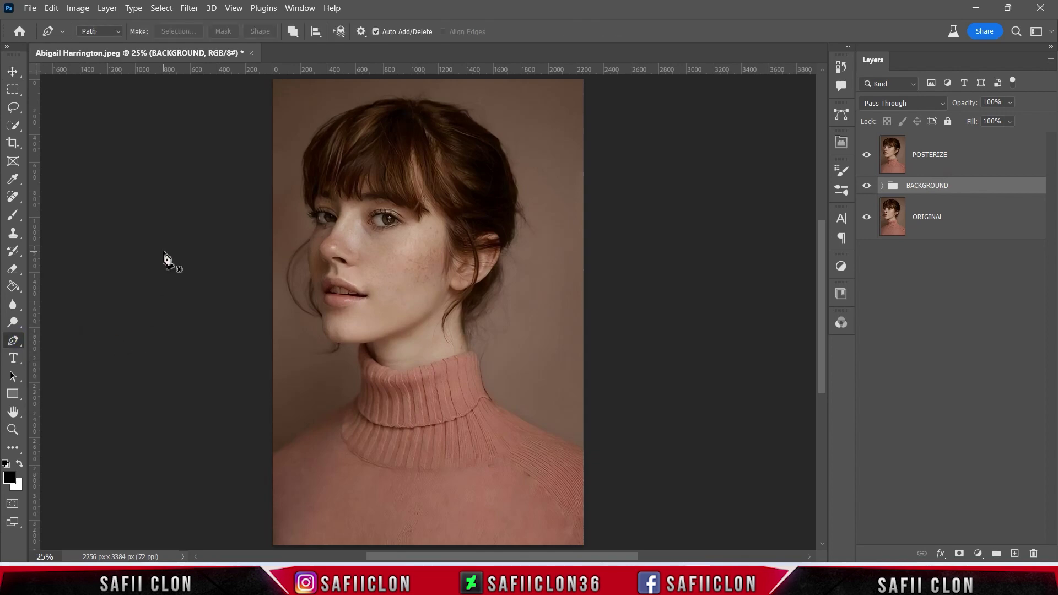
left_click(112, 33)
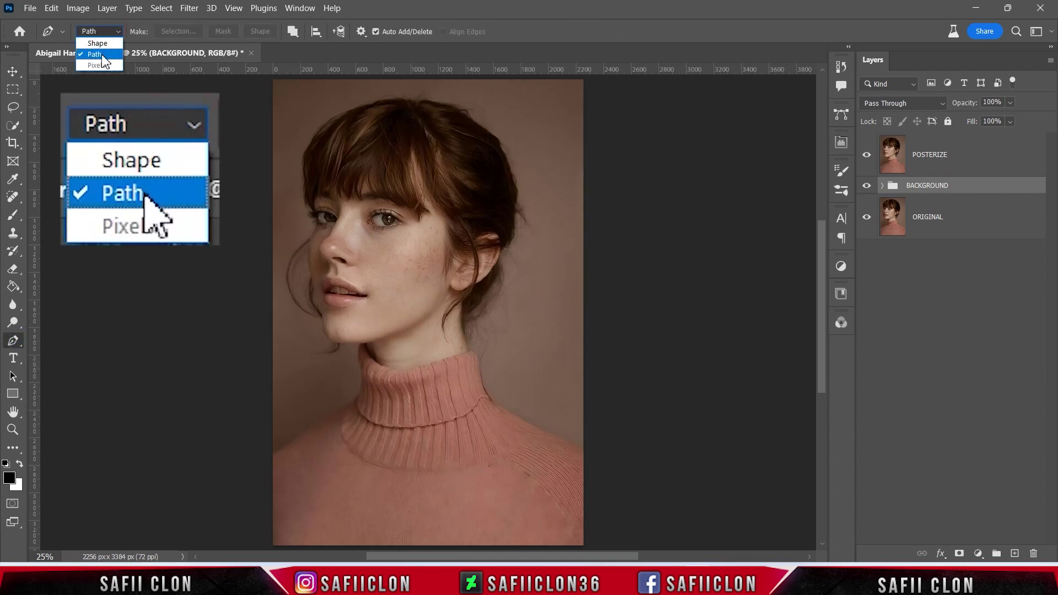
left_click(100, 45)
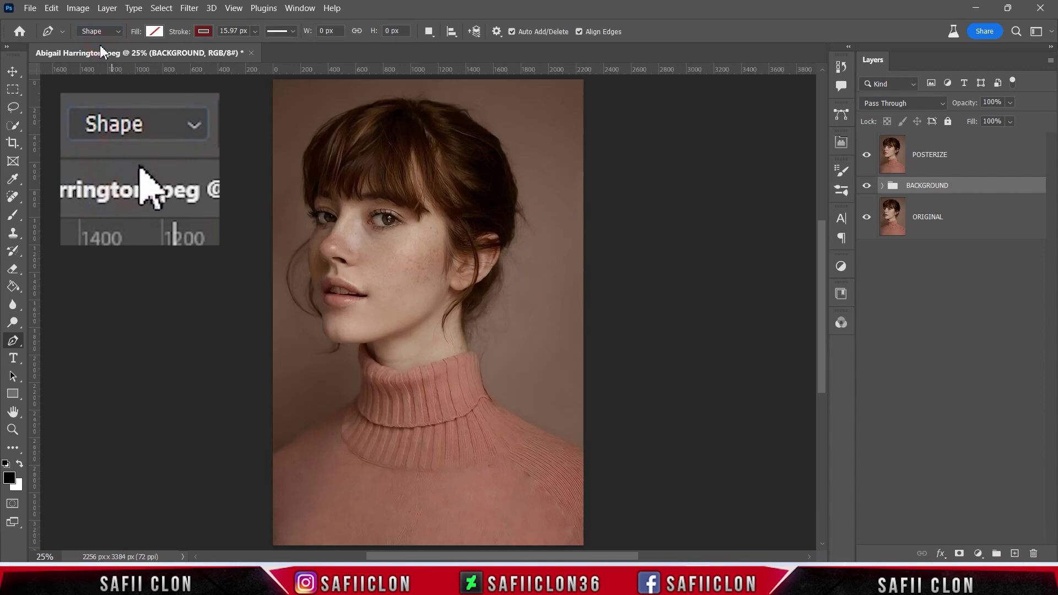
left_click(153, 33)
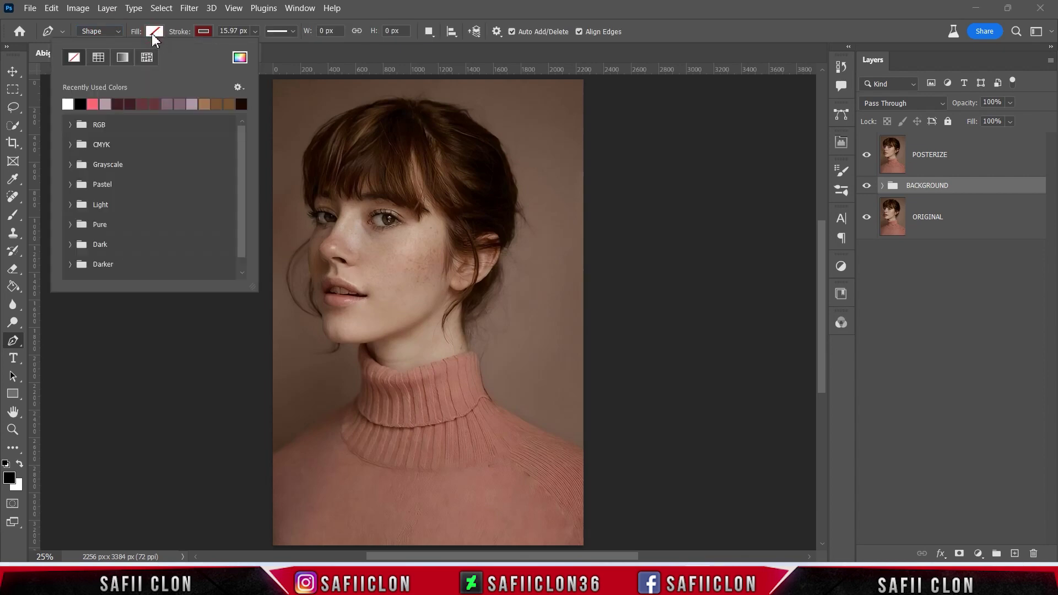
left_click(98, 58)
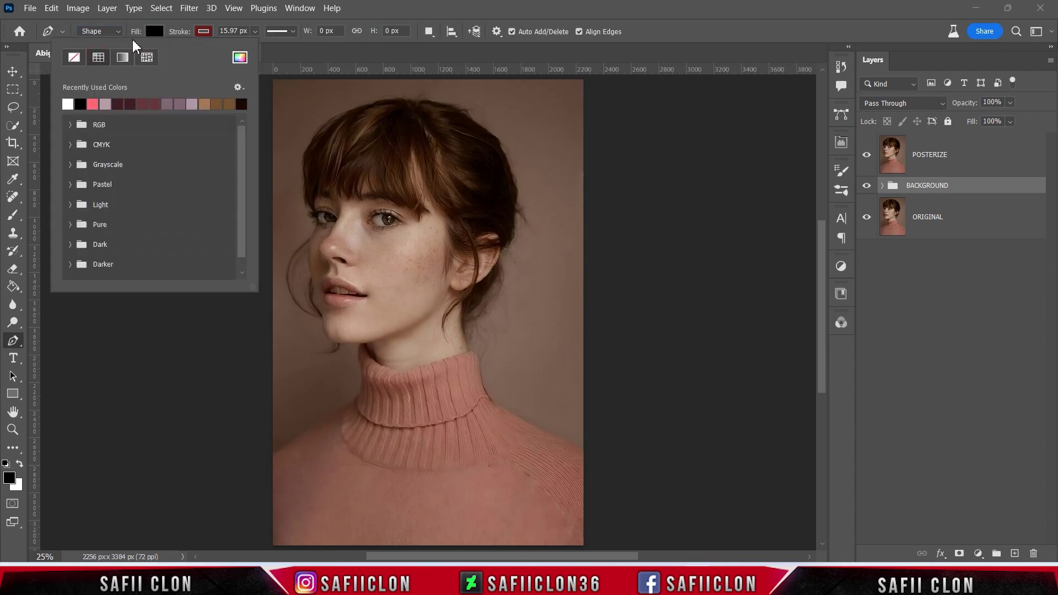
left_click(154, 33)
left_click(204, 32)
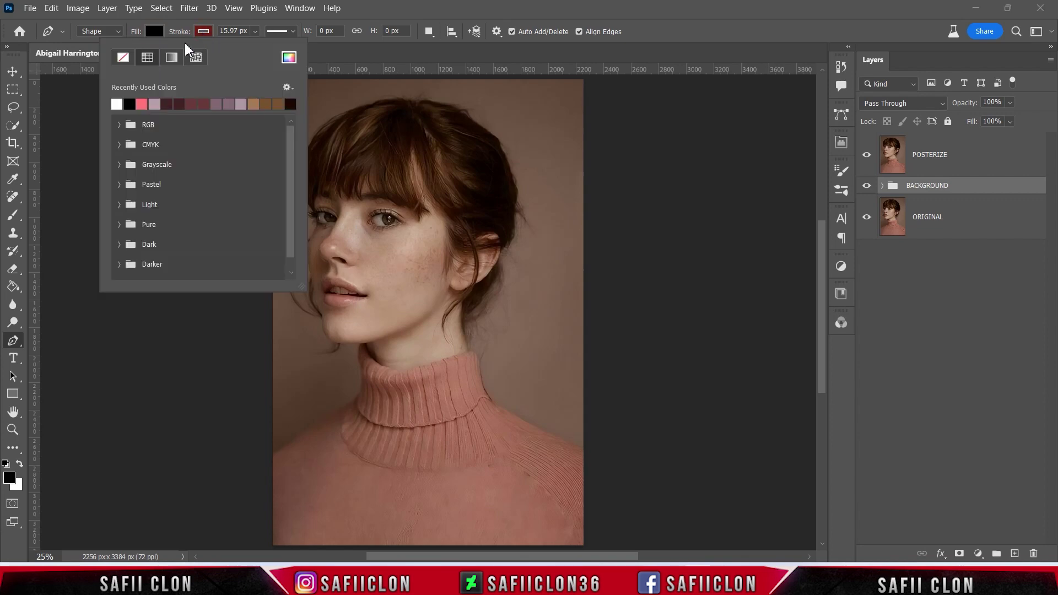
left_click(125, 58)
left_click(203, 31)
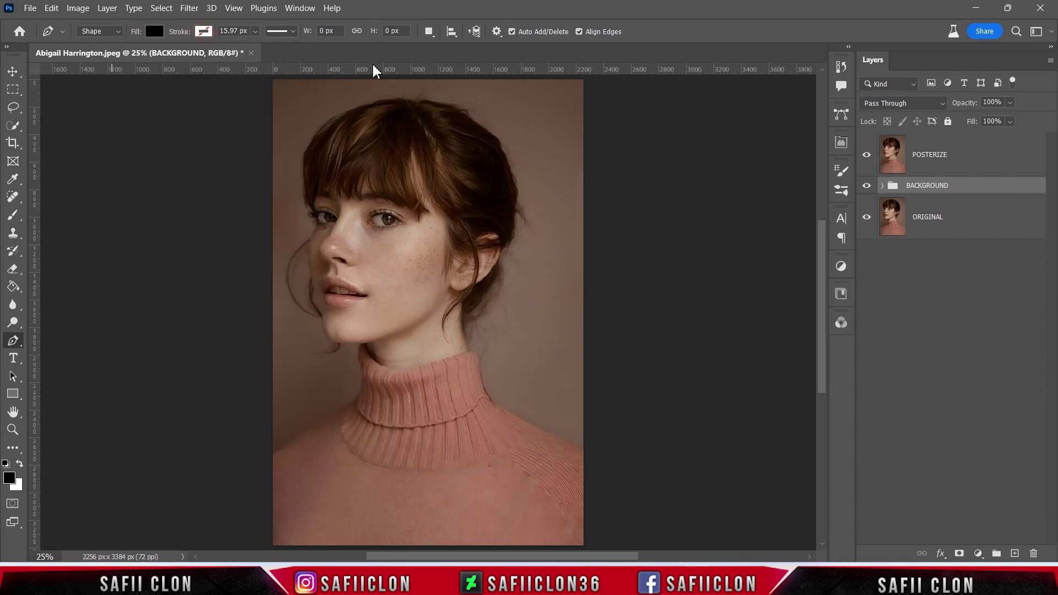
left_click(430, 31)
key("ctrl+plus")
key("ctrl+plus")
- Draw the line from the right shoulder up to the turtleneck collar and neck
scroll(725, 331, "down", 2)
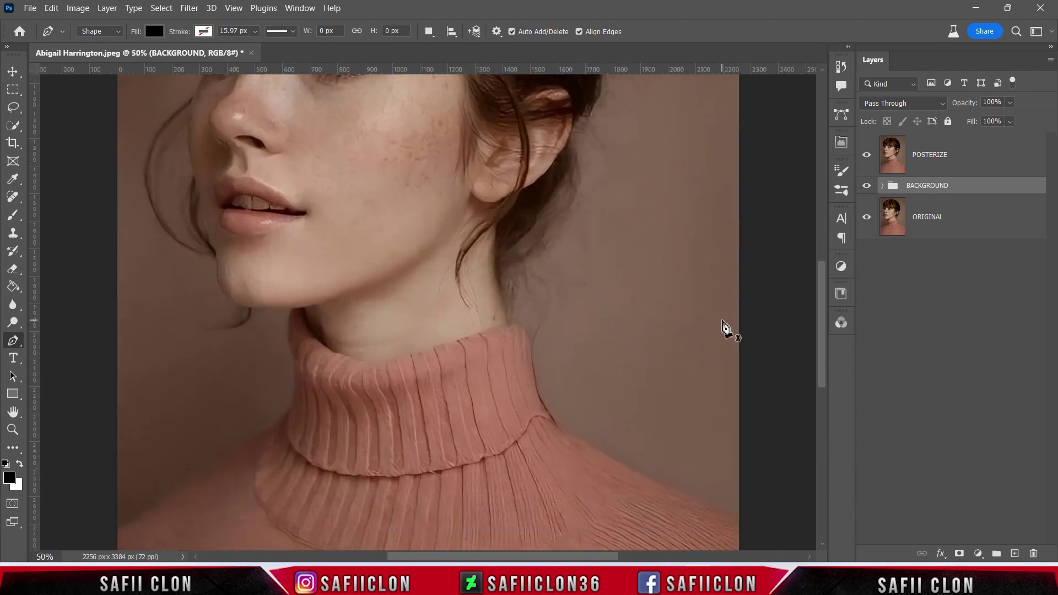
scroll(722, 323, "down", 4)
scroll(723, 320, "down", 2)
left_click_drag(619, 556, 646, 558)
scroll(674, 440, "up", 2)
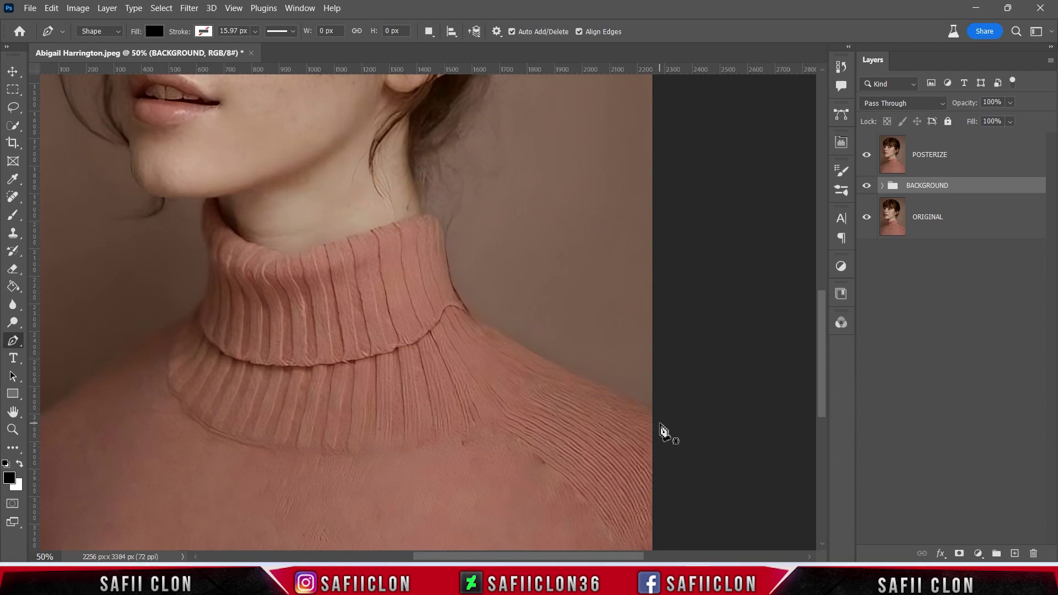
left_click(662, 425)
left_click_drag(609, 388, 570, 374)
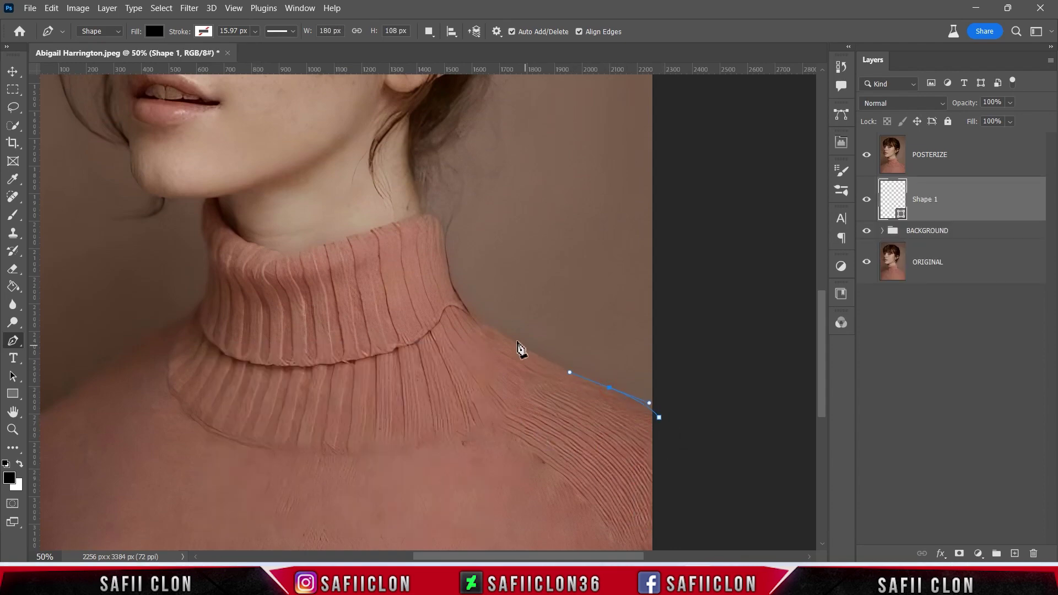
left_click_drag(478, 316, 457, 292)
mouse_move(445, 248)
left_mouse_down()
mouse_move(438, 221)
mouse_move(416, 219)
left_mouse_up()
scroll(414, 223, "up", 1)
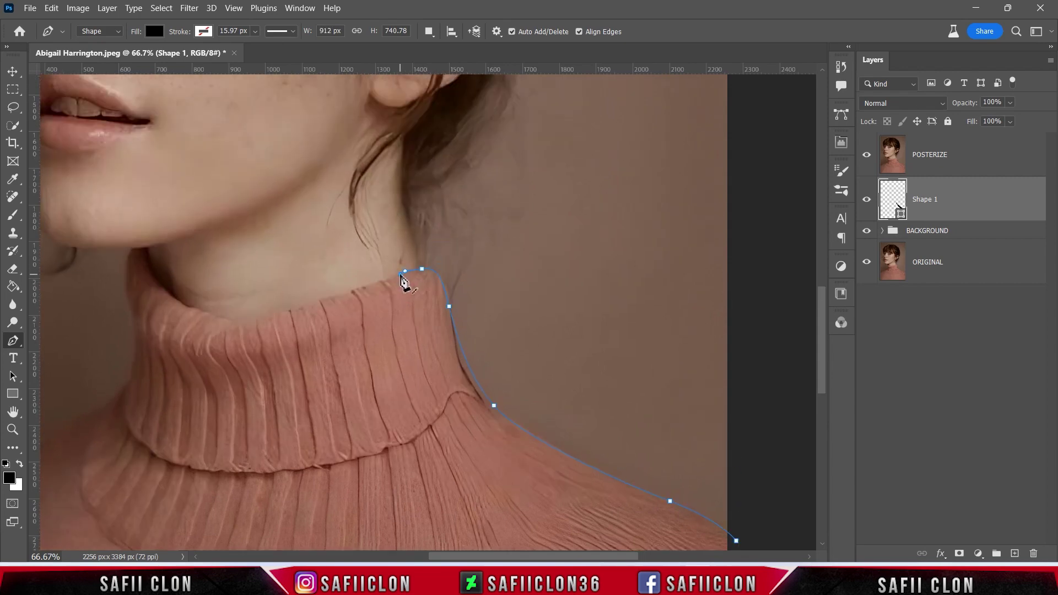
scroll(405, 284, "up", 1)
mouse_move(443, 250)
left_mouse_down()
mouse_move(457, 273)
mouse_move(445, 252)
left_mouse_up()
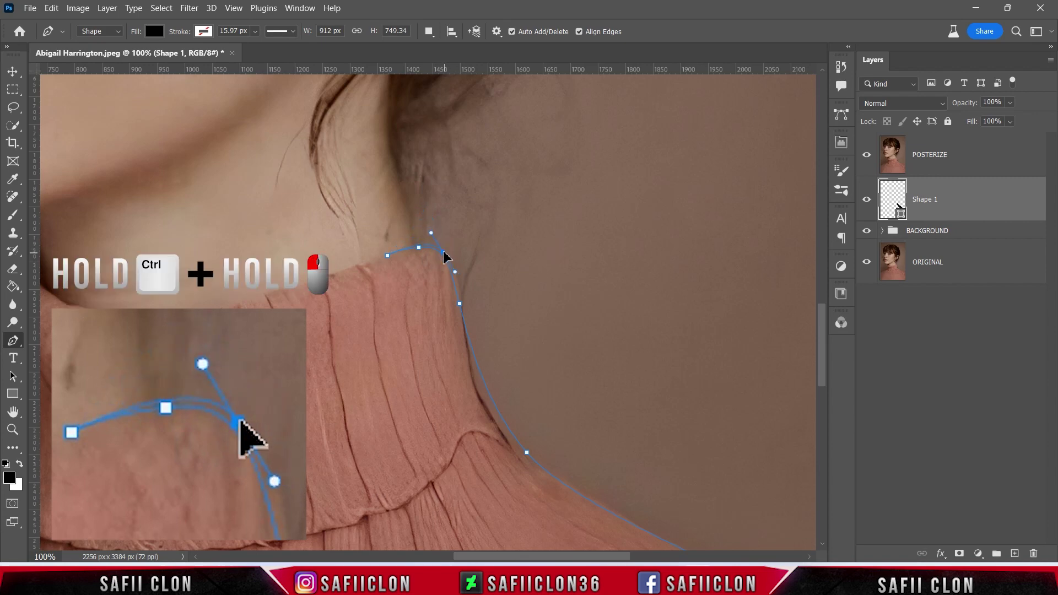
left_click_drag(446, 255, 444, 253)
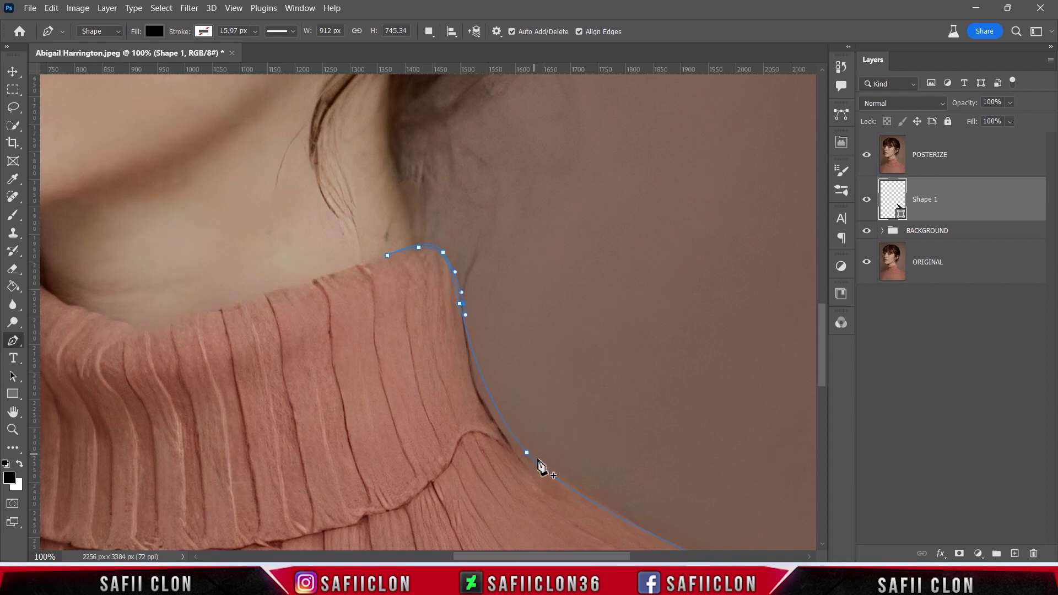
- Smooth the shoulder curve's handles, bend the line's end, and hide POSTERIZE
left_click(542, 460, "ctrl")
scroll(598, 503, "down", 2)
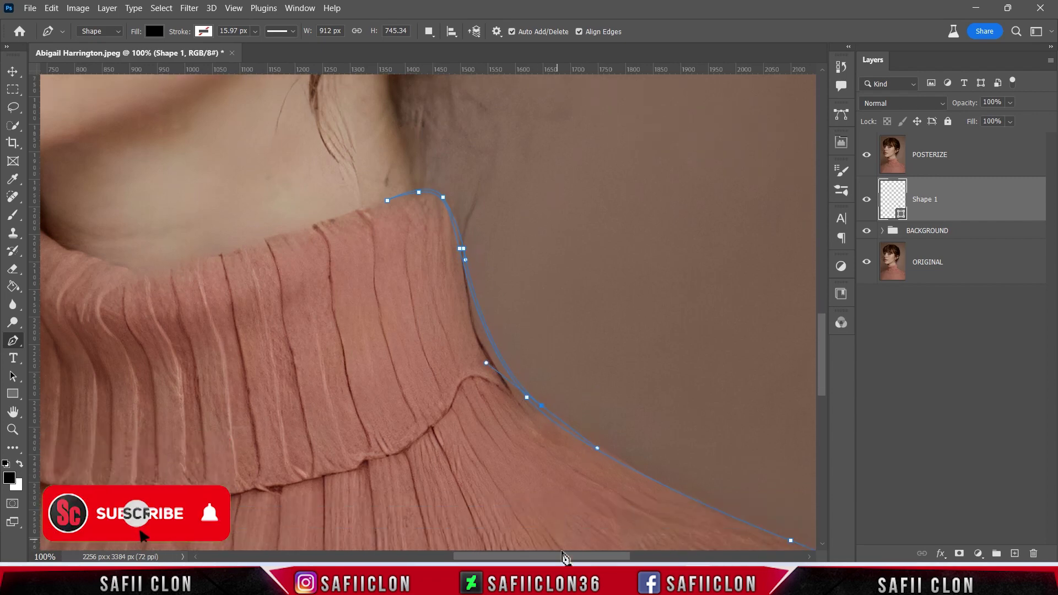
scroll(596, 449, "right", 3)
scroll(597, 481, "down", 3)
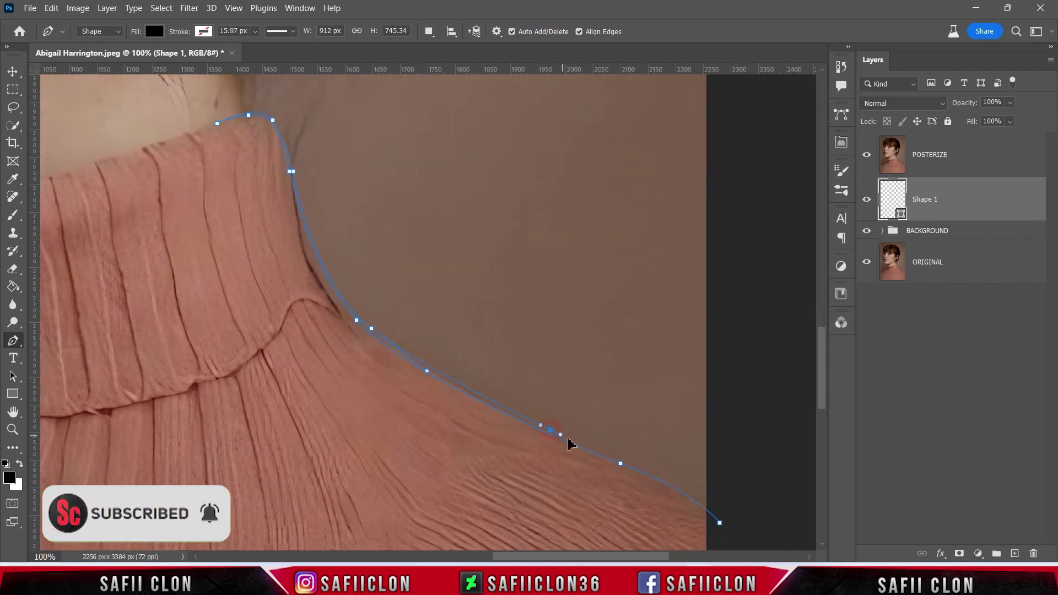
left_click_drag(564, 436, 609, 454)
left_click_drag(720, 522, 714, 496)
left_click_drag(729, 554, 739, 549)
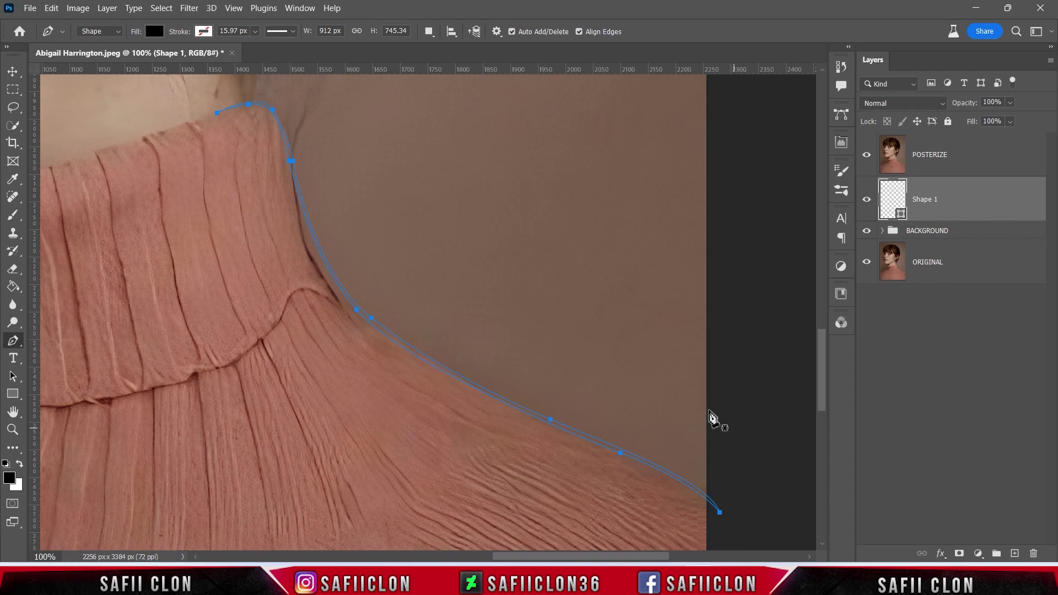
scroll(610, 368, "up", 3)
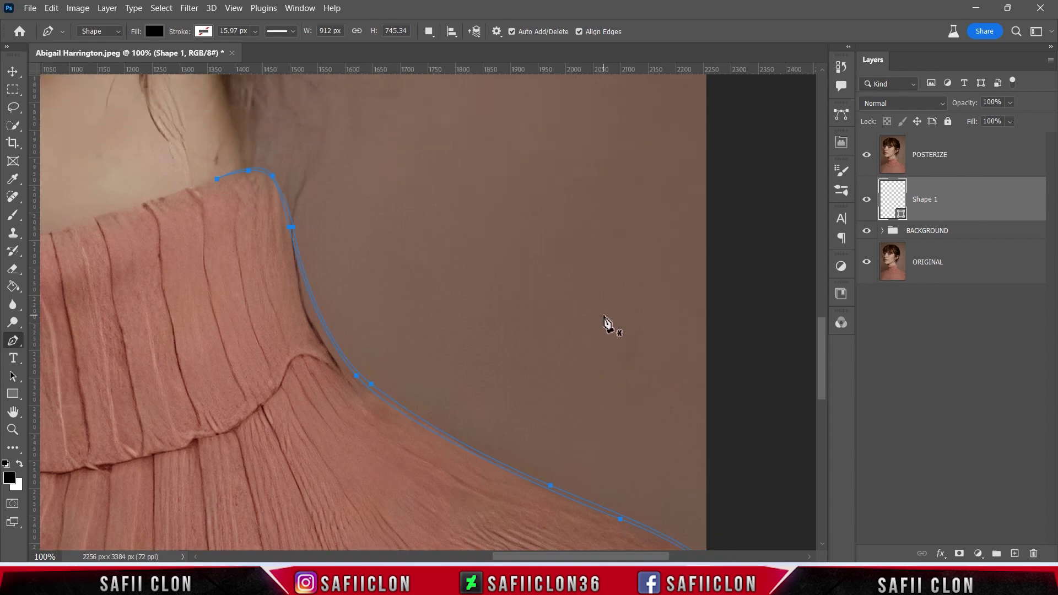
scroll(609, 337, "down", 1, "alt")
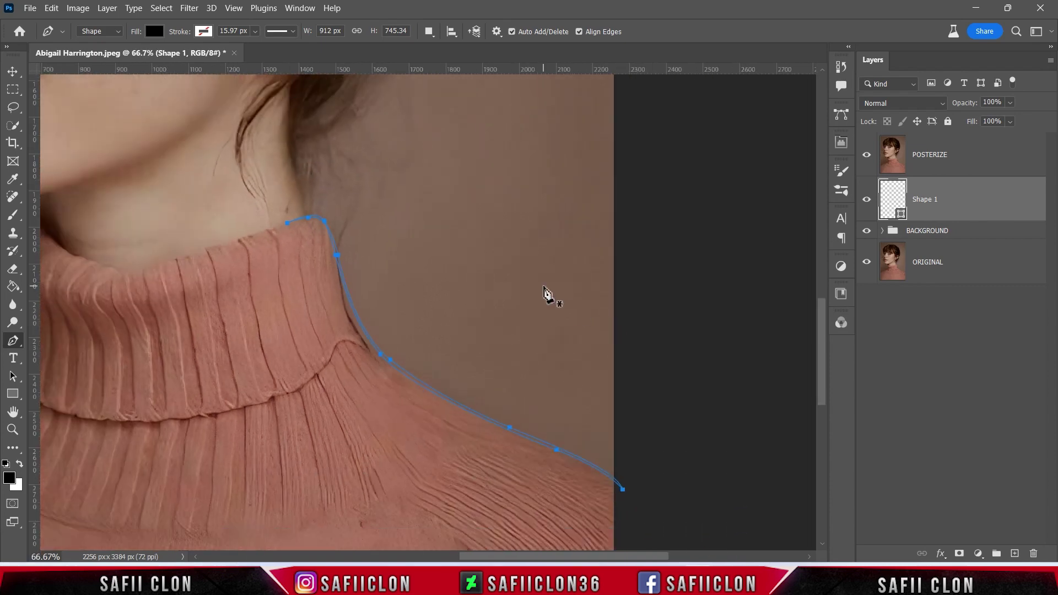
left_click(867, 156)
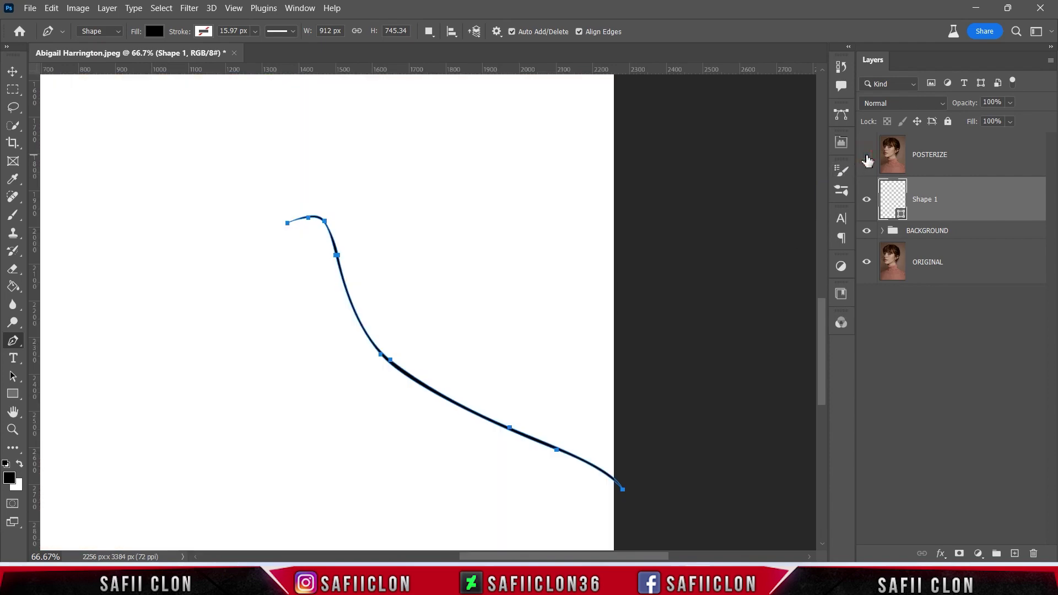
- Open the Swatches panel and dock it in its own widened column
left_click(299, 10)
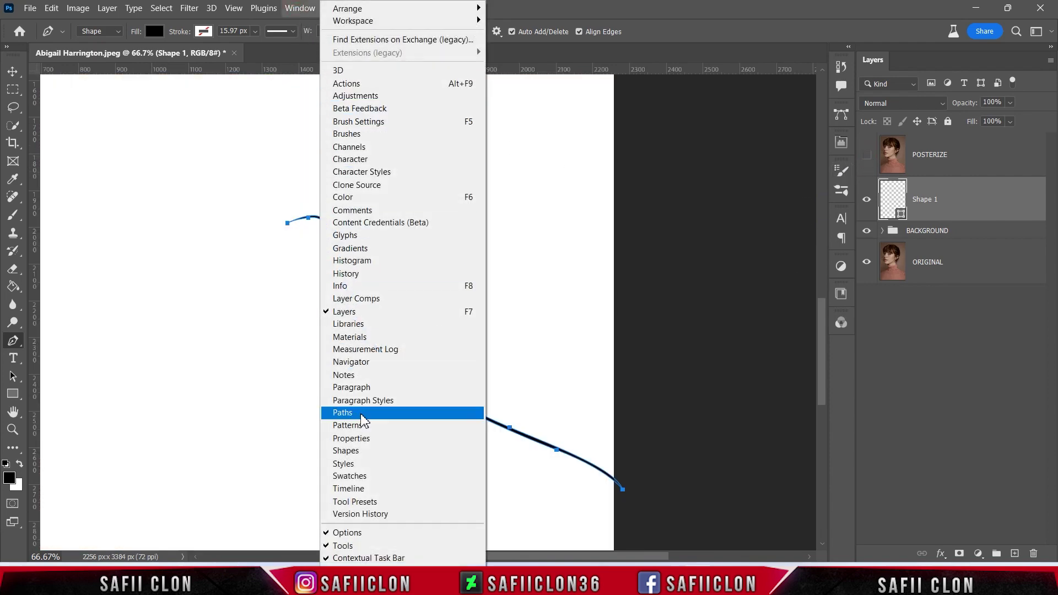
left_click(368, 478)
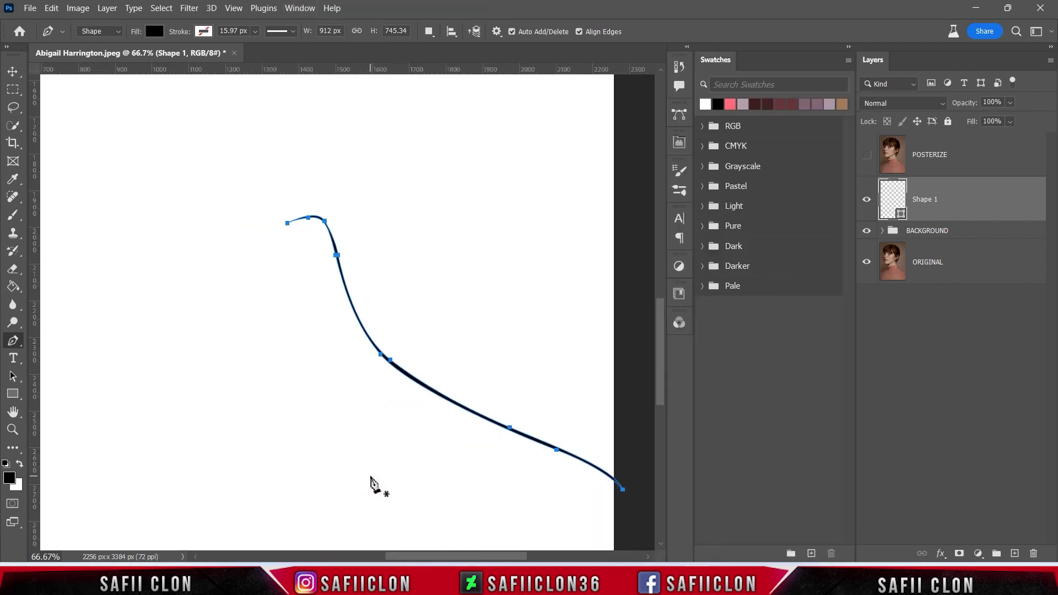
left_click_drag(719, 69, 1055, 72)
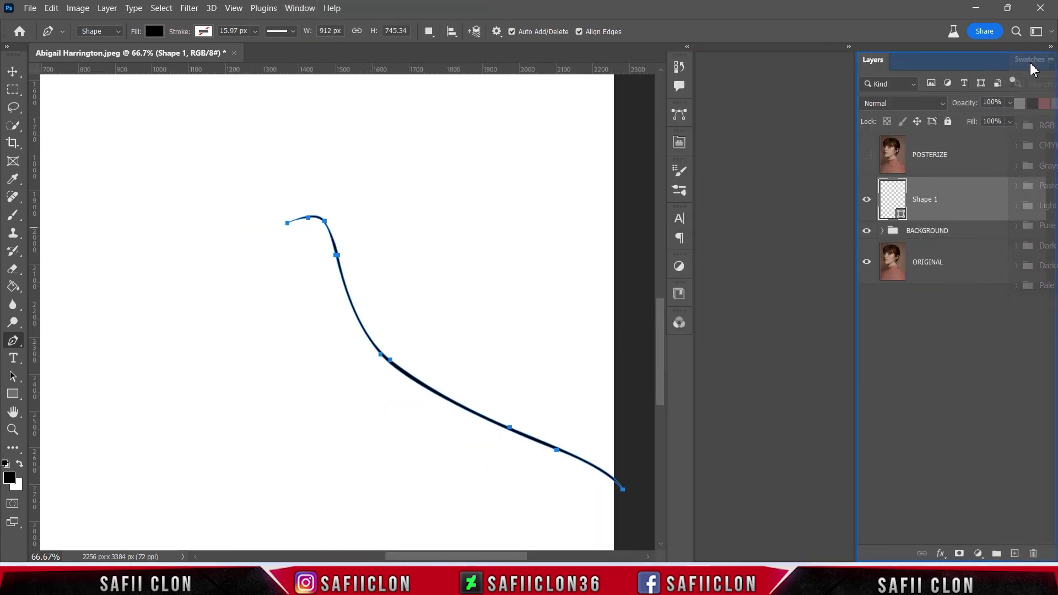
left_click_drag(897, 276, 869, 271)
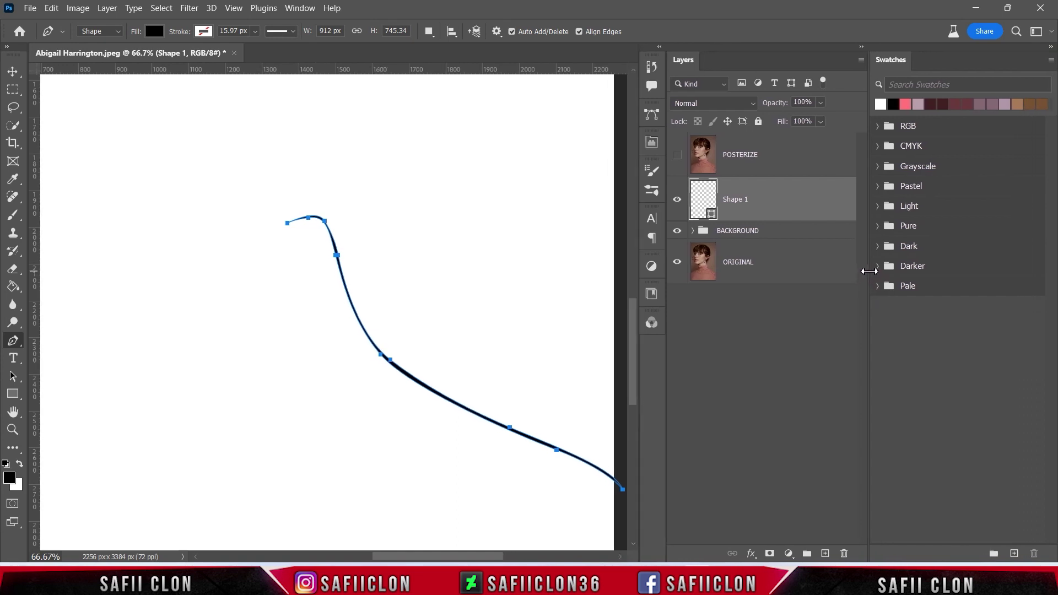
- Import the LINE.aco swatch set and expand the LINE swatch group
left_click(1051, 60)
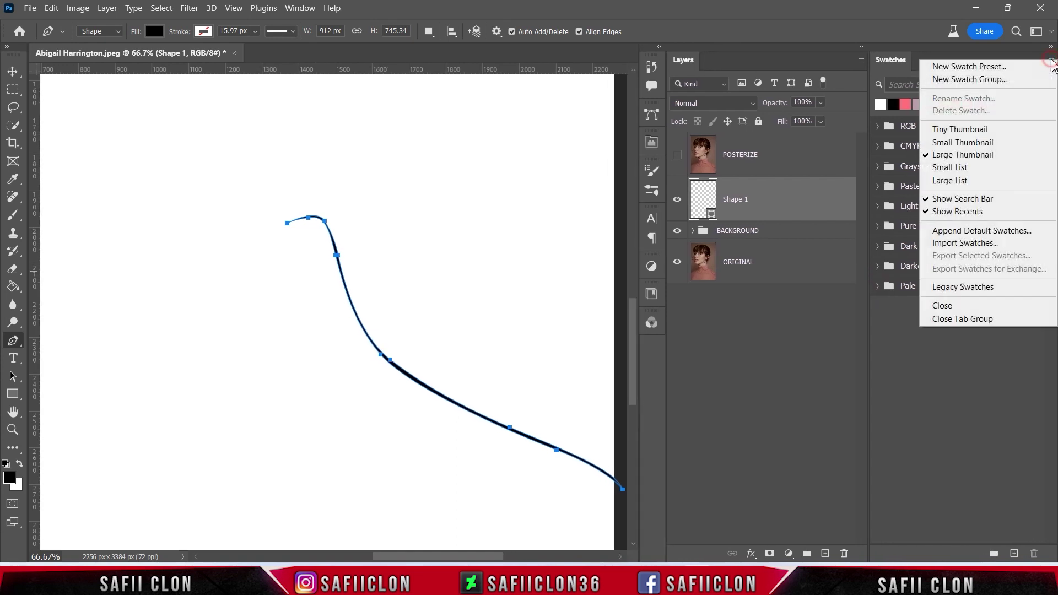
left_click(977, 247)
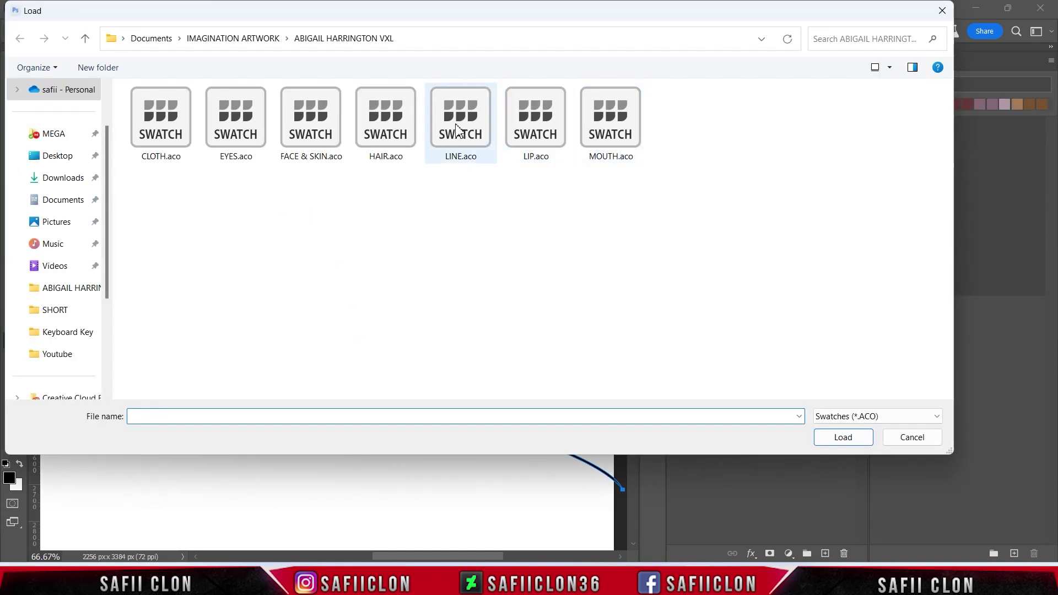
left_click(479, 131)
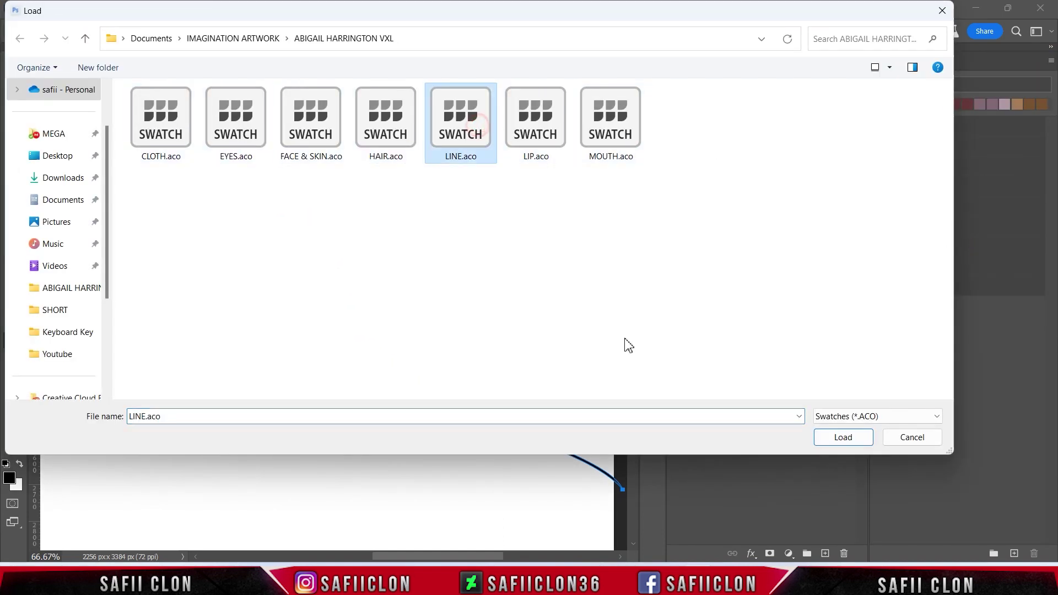
left_click(843, 438)
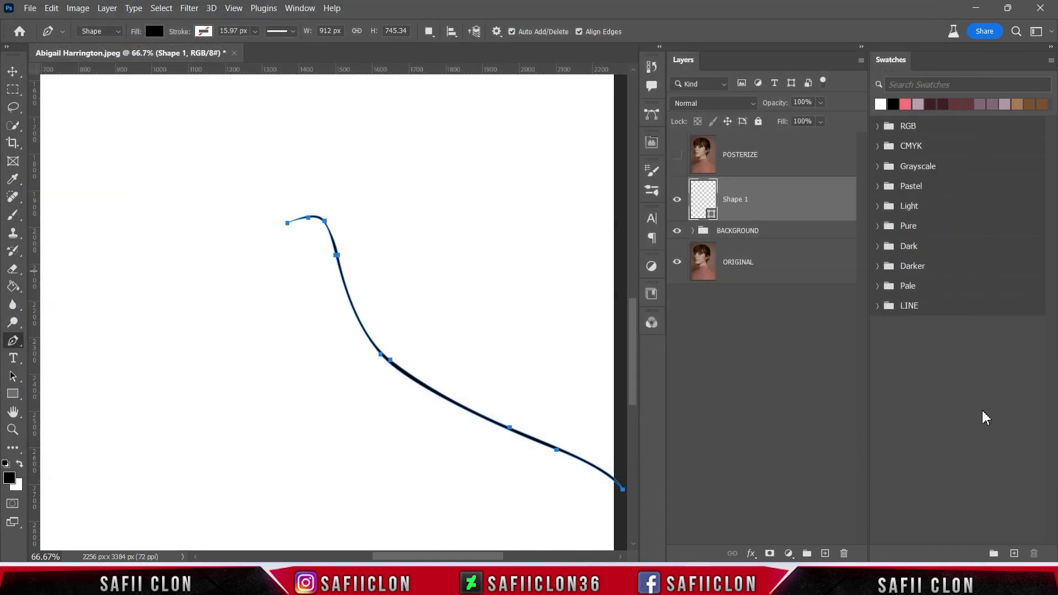
left_click(878, 305)
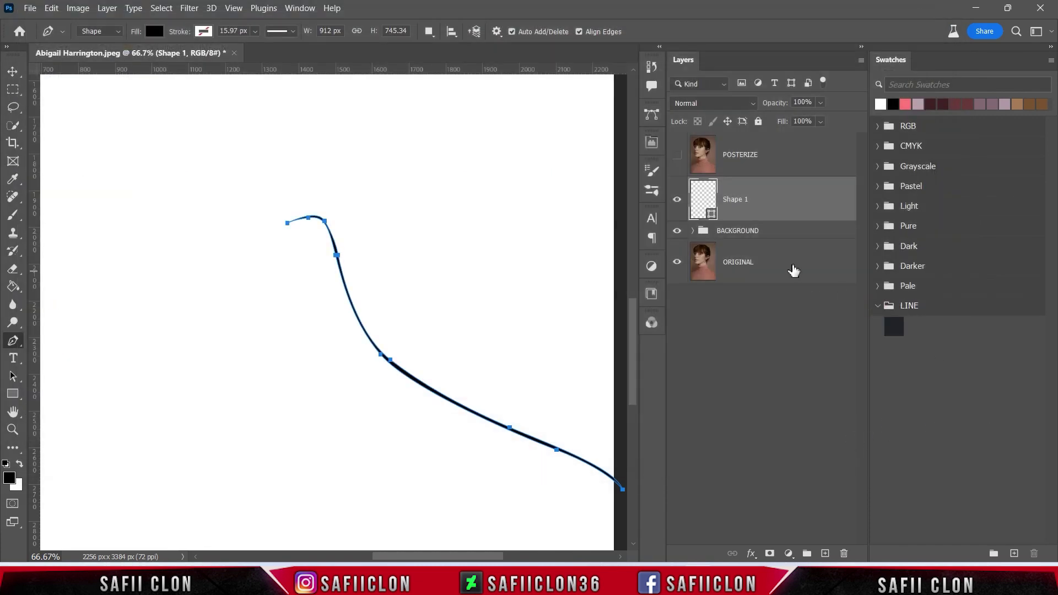
double_click(711, 214)
- Fill Shape 1 with the dark LINE swatch (#222328) and set paths to Combine Shapes
left_click_drag(787, 119, 719, 96)
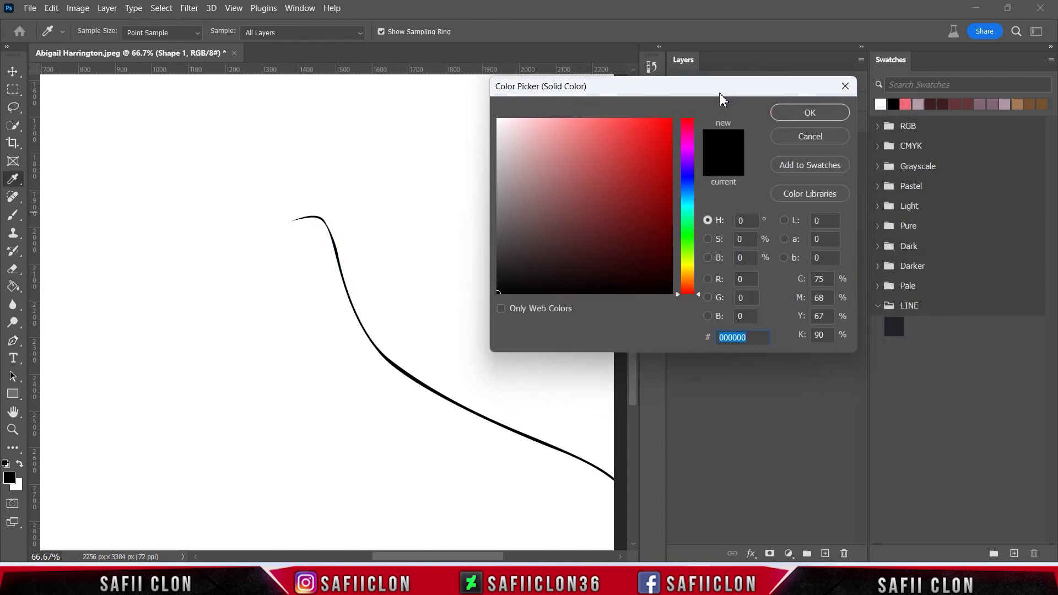
left_click(895, 327)
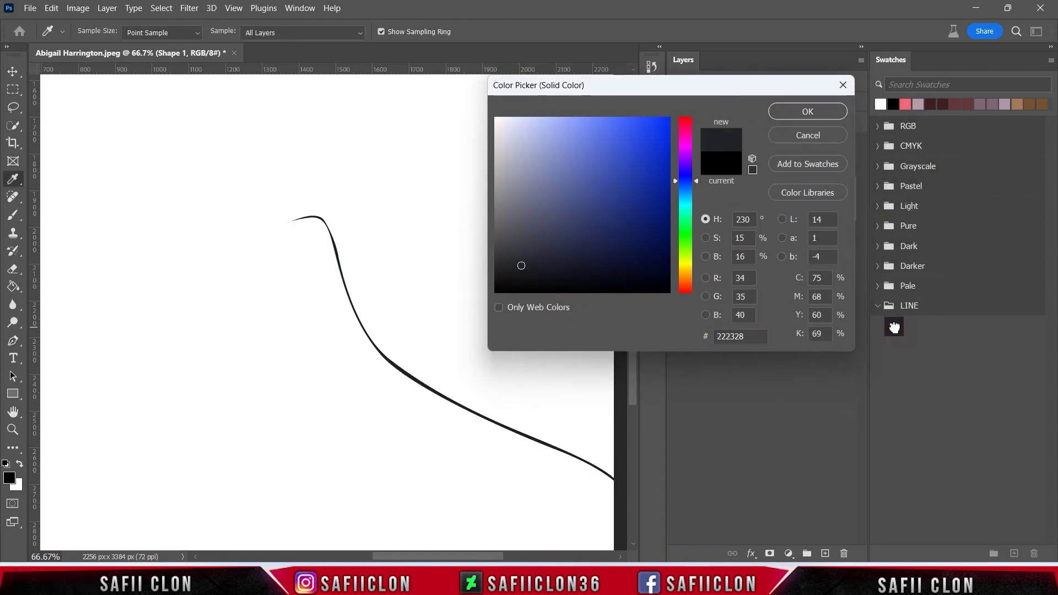
left_click(809, 112)
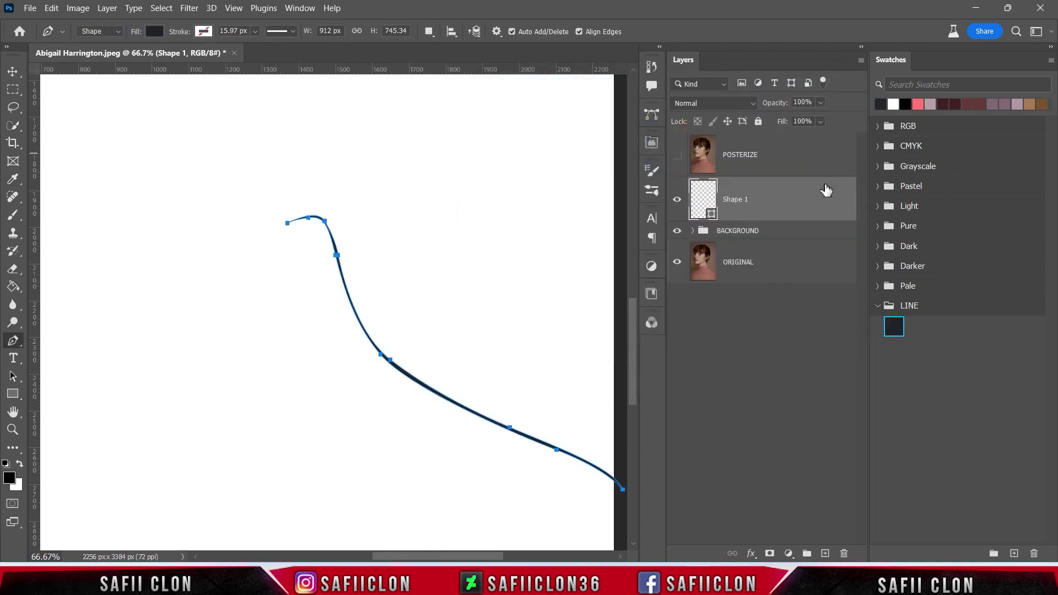
left_click(677, 204)
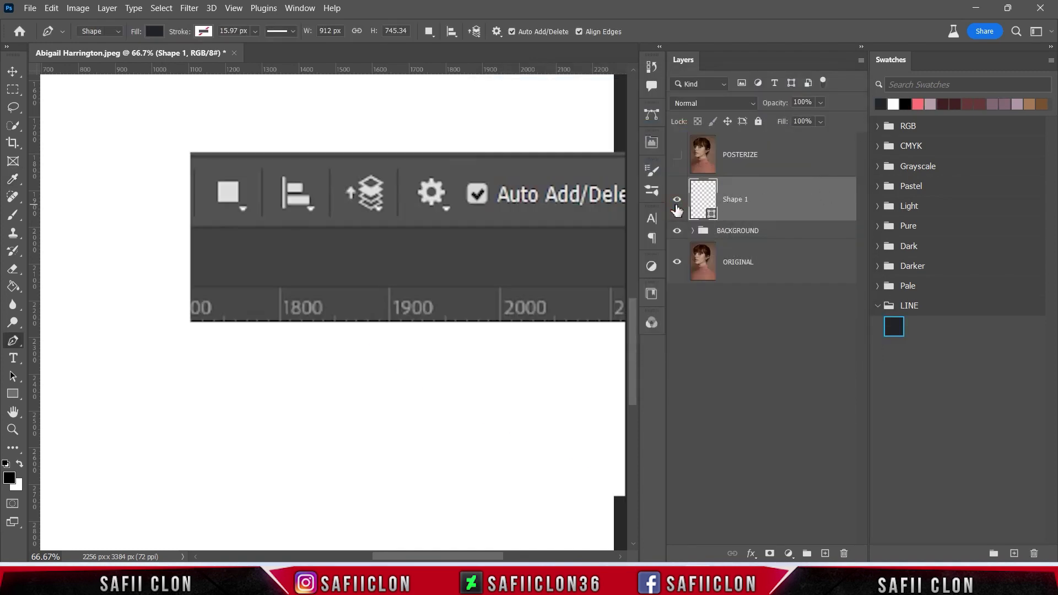
left_click(428, 32)
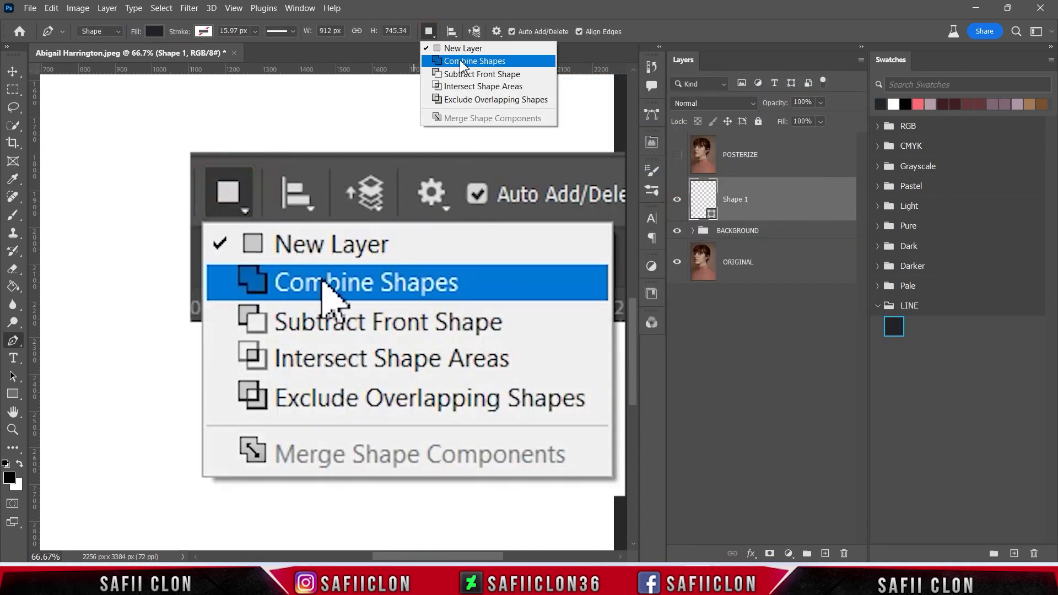
left_click(460, 62)
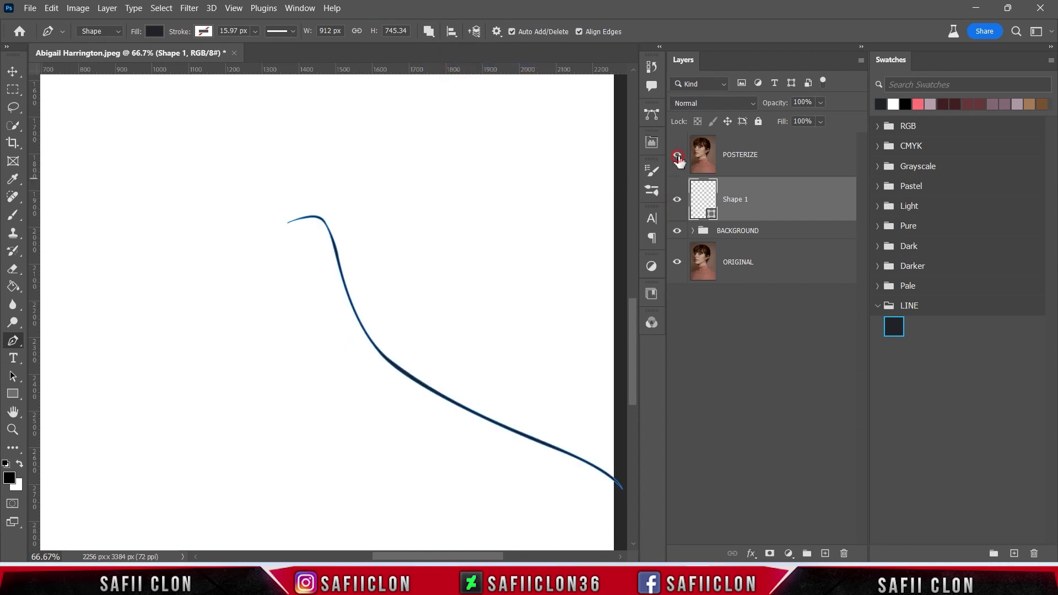
- Trace the collar fold leftward and close the collar band path
left_click(678, 156)
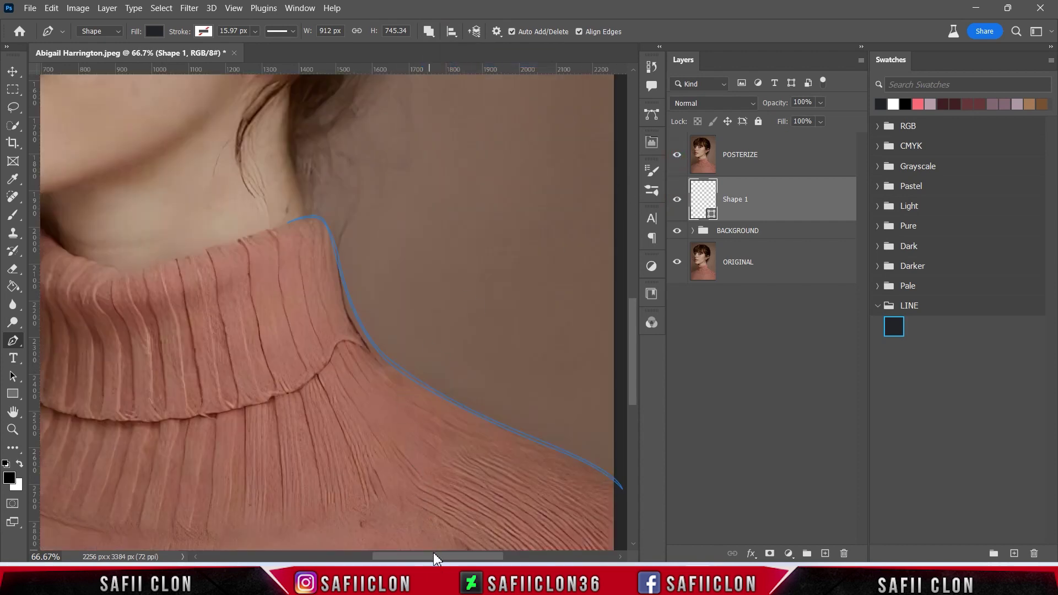
left_click_drag(436, 557, 408, 557)
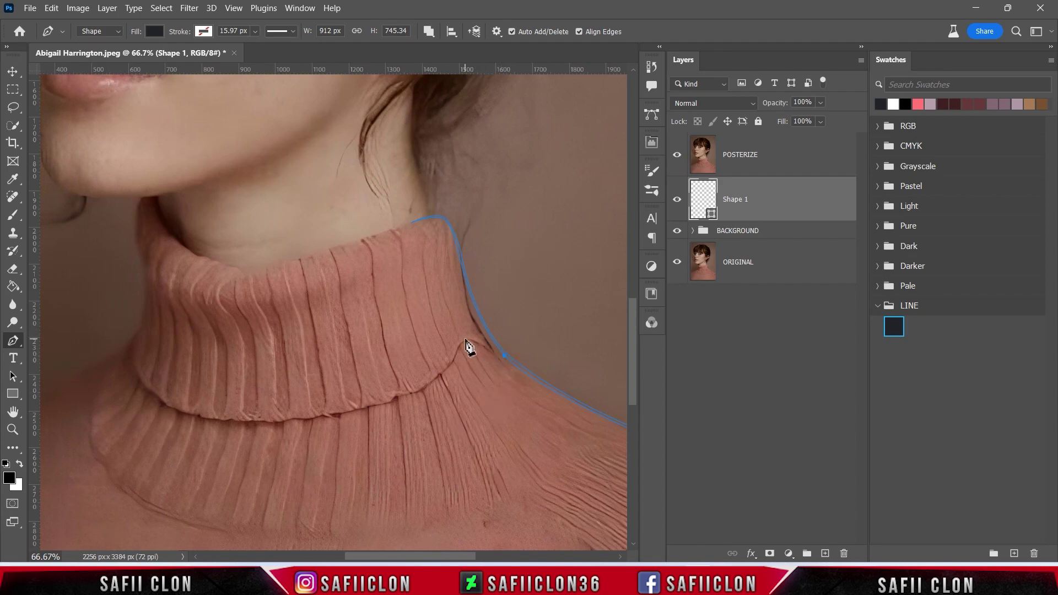
mouse_move(411, 394)
left_mouse_down()
mouse_move(280, 431)
mouse_move(190, 421)
left_mouse_up()
left_click_drag(132, 360, 125, 323)
scroll(394, 538, "left", 5)
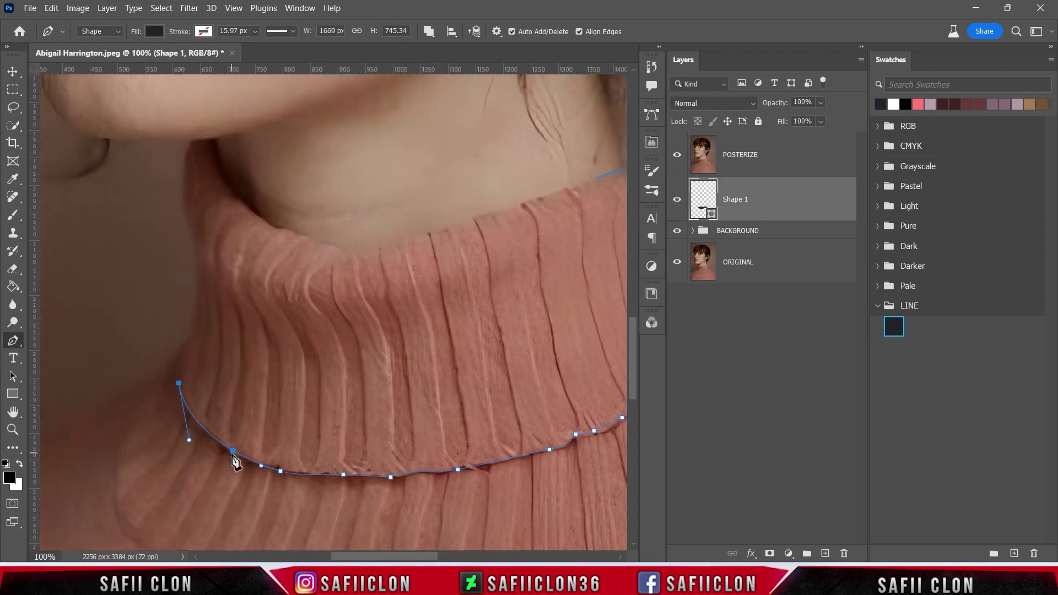
left_click(290, 476)
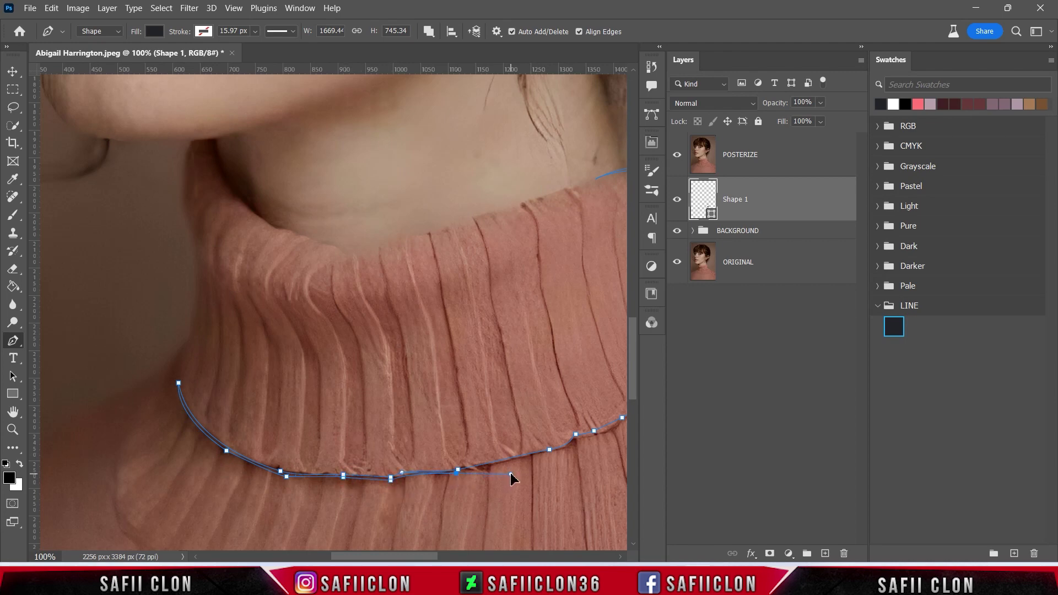
scroll(510, 480, "right", 6)
left_click(355, 453)
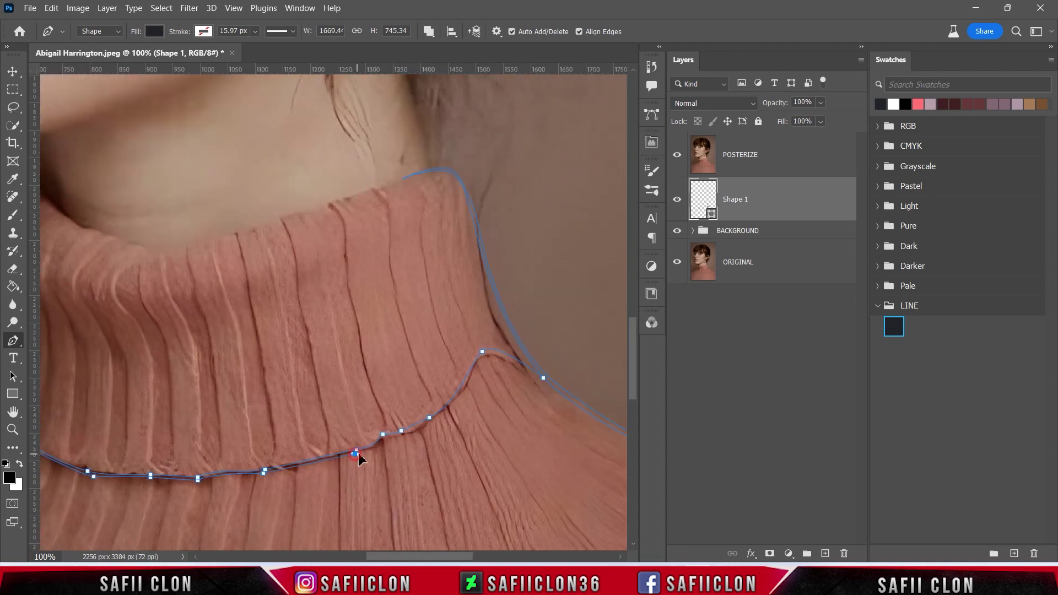
left_click(386, 441)
left_click(430, 420)
left_click(544, 379)
key("ctrl+minus")
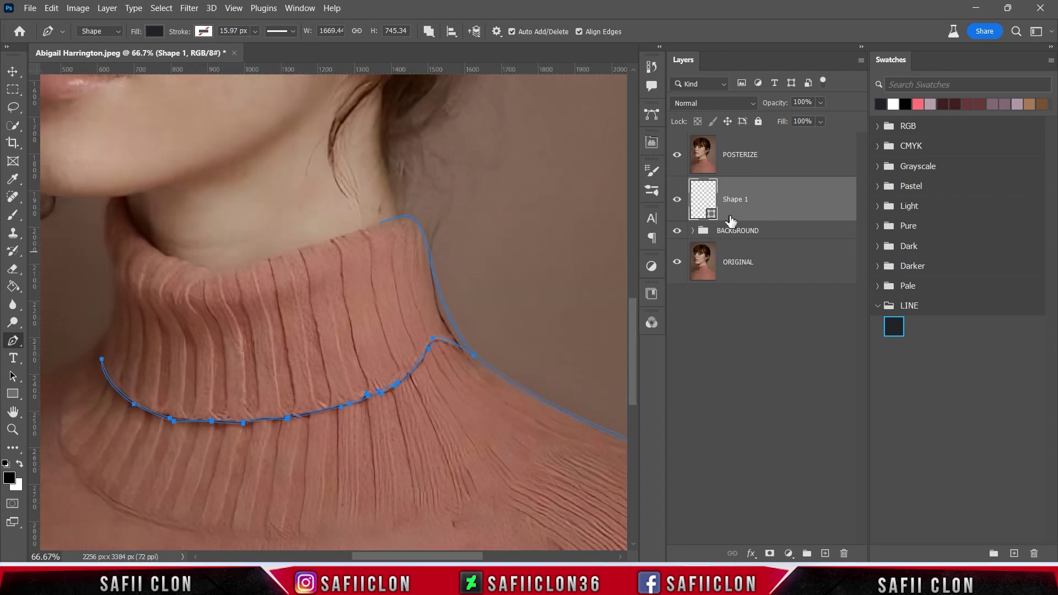
- Check the collar lines against the photo and add a curved lower-collar line
left_click(677, 156)
left_click(677, 155)
left_click_drag(444, 560, 403, 558)
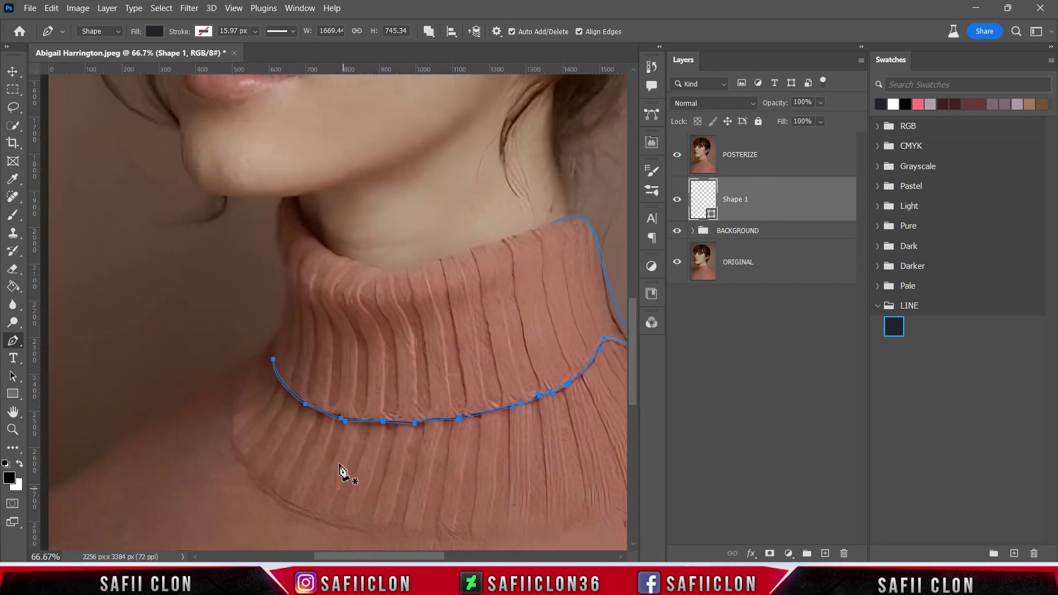
scroll(353, 452, "down", 2)
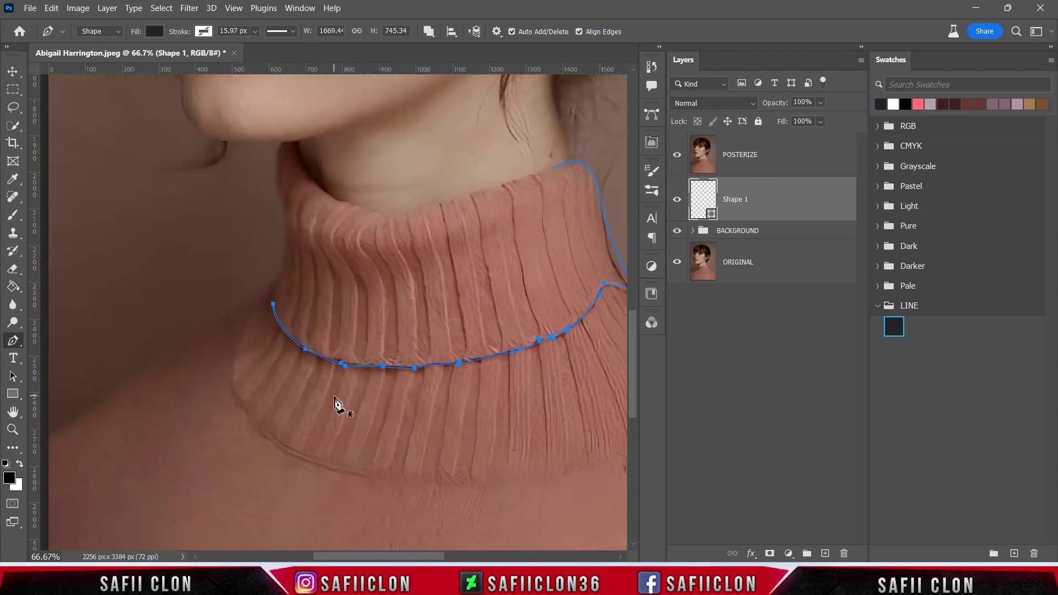
scroll(336, 402, "down", 1)
scroll(337, 405, "up", 1)
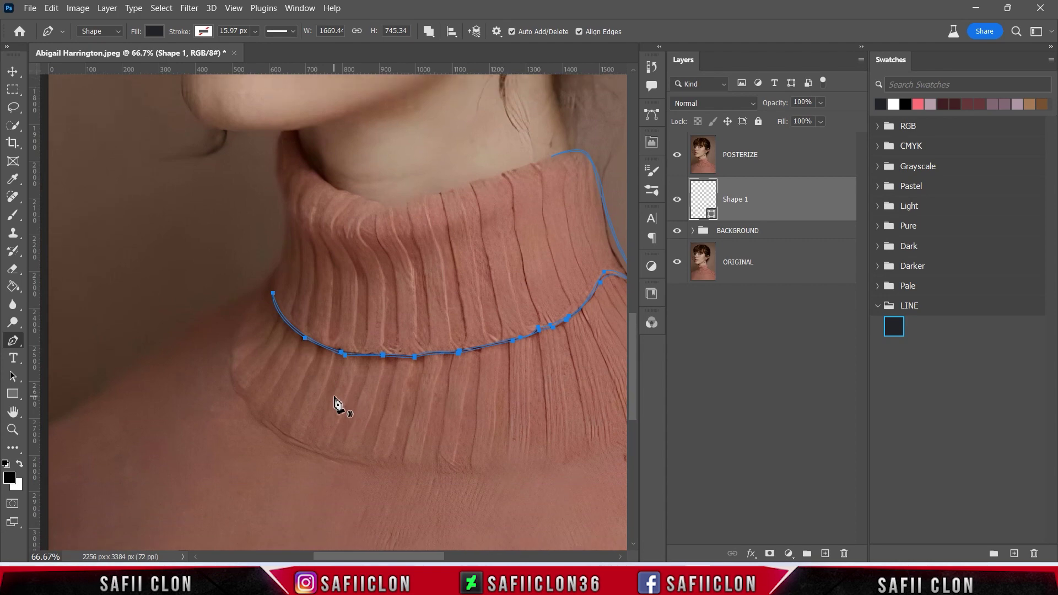
left_click_drag(238, 387, 254, 407)
left_click_drag(245, 404, 204, 360)
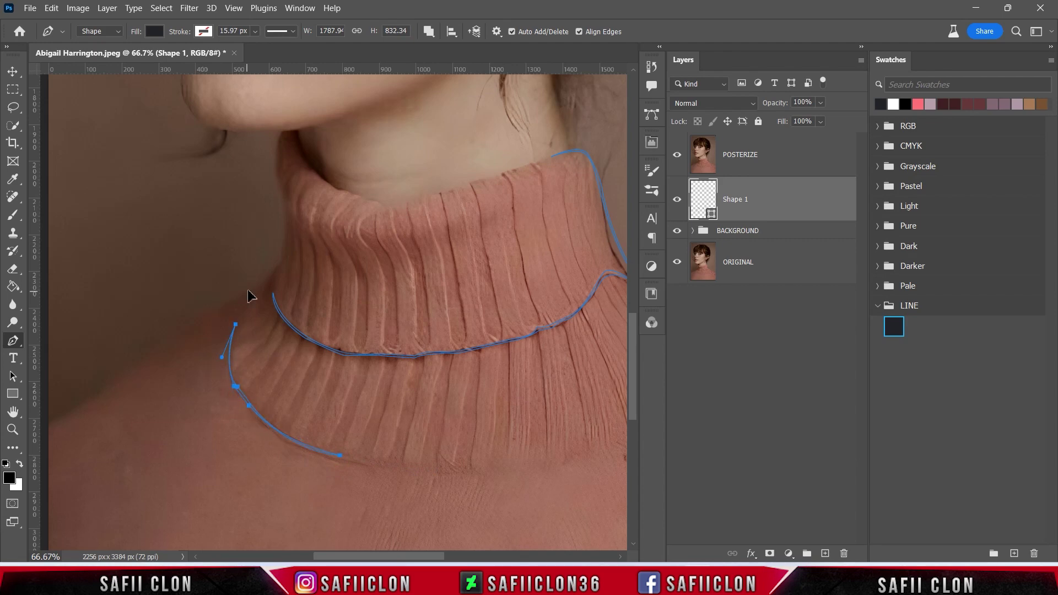
scroll(386, 386, "up", 3)
scroll(421, 425, "up", 2)
- Trace the neck's left edge from under the chin down toward the shoulder
left_click(296, 244)
mouse_move(335, 297)
left_mouse_down()
mouse_move(370, 315)
mouse_move(372, 300)
left_mouse_up()
key("ctrl+plus")
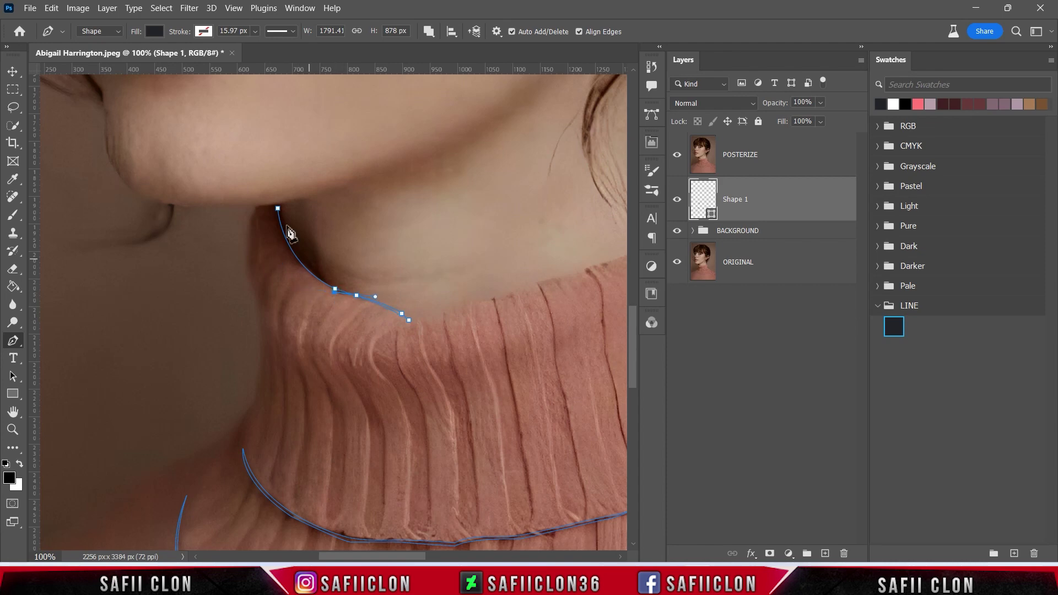
left_click(258, 205)
left_click_drag(252, 283, 269, 321)
left_click_drag(246, 412, 231, 436)
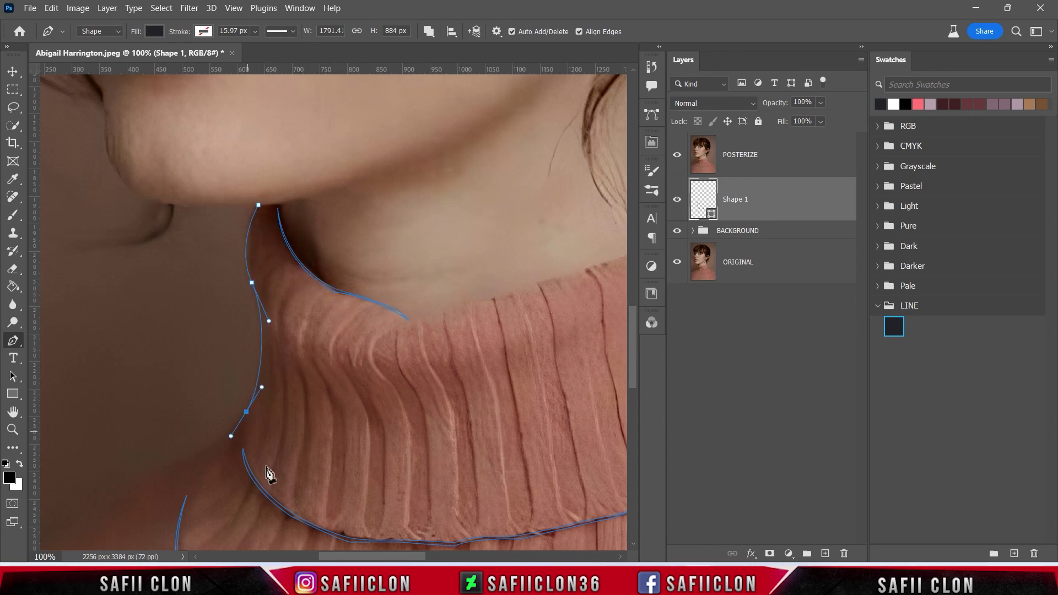
scroll(281, 463, "left", 5)
scroll(331, 386, "down", 5)
left_click_drag(339, 300, 315, 311)
- Extend the neck line down over the shoulder and back up to the chin
left_click_drag(198, 403, 192, 425)
scroll(137, 397, "down", 5)
left_click(78, 364)
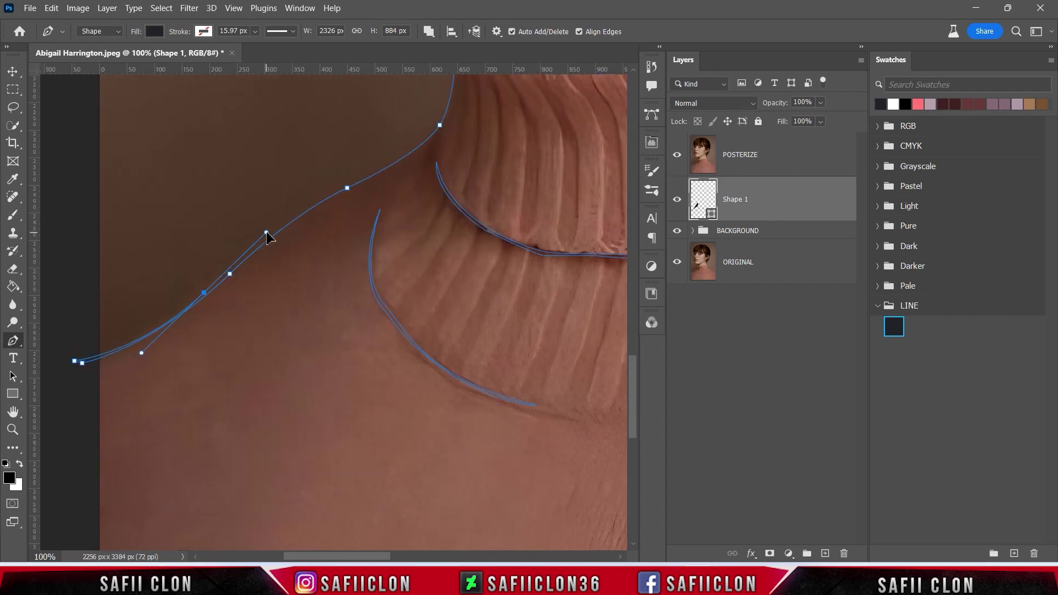
left_click_drag(250, 249, 258, 243)
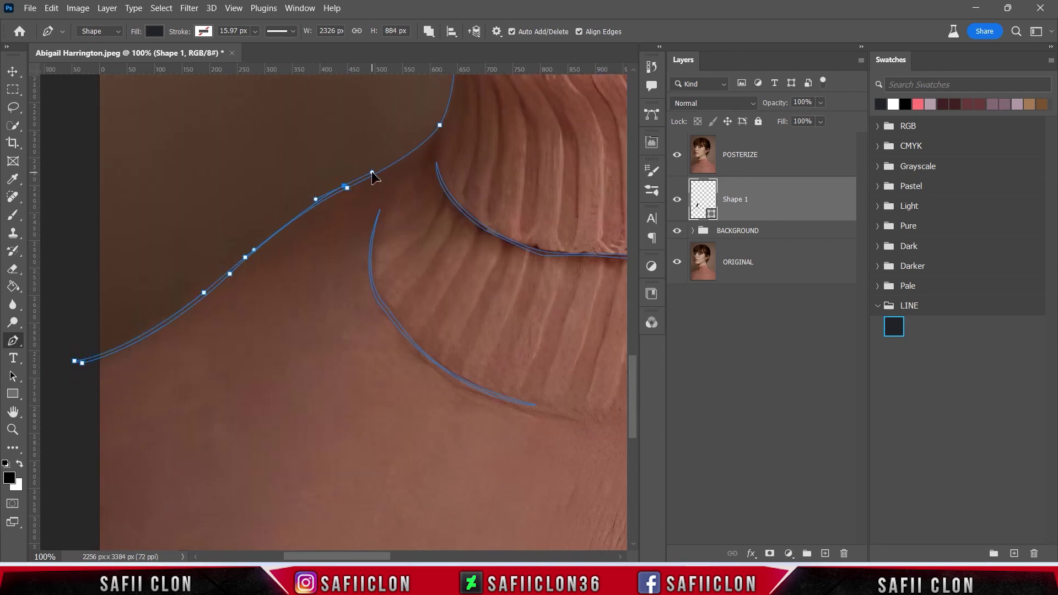
scroll(408, 243, "up", 5)
mouse_move(437, 243)
left_mouse_down()
mouse_move(449, 221)
mouse_move(414, 138)
mouse_move(477, 110)
left_mouse_up()
scroll(446, 221, "up", 4)
left_click(444, 220, "alt")
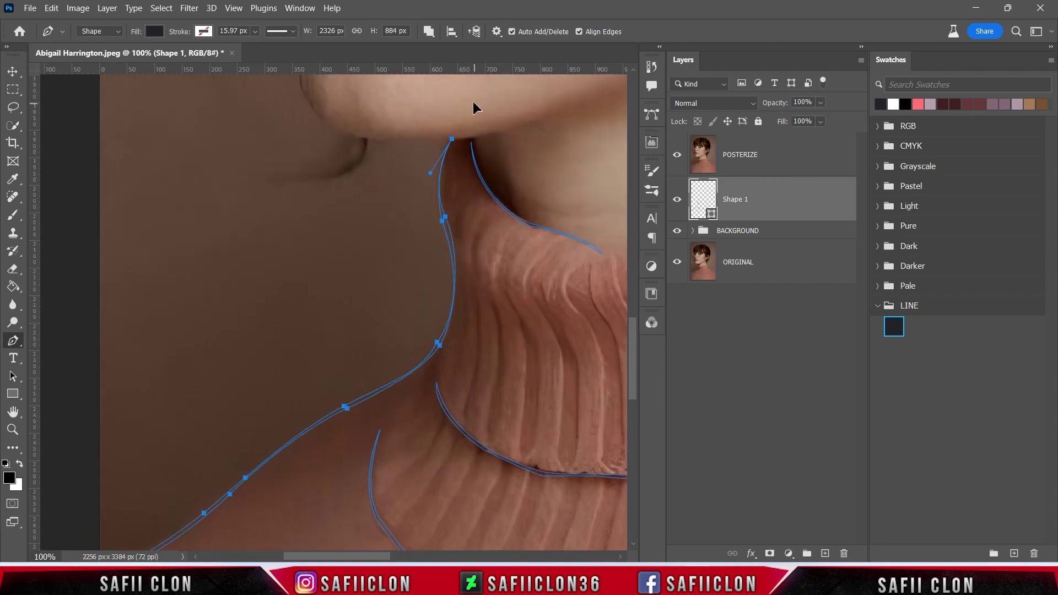
scroll(477, 236, "down", 2)
scroll(510, 319, "down", 1)
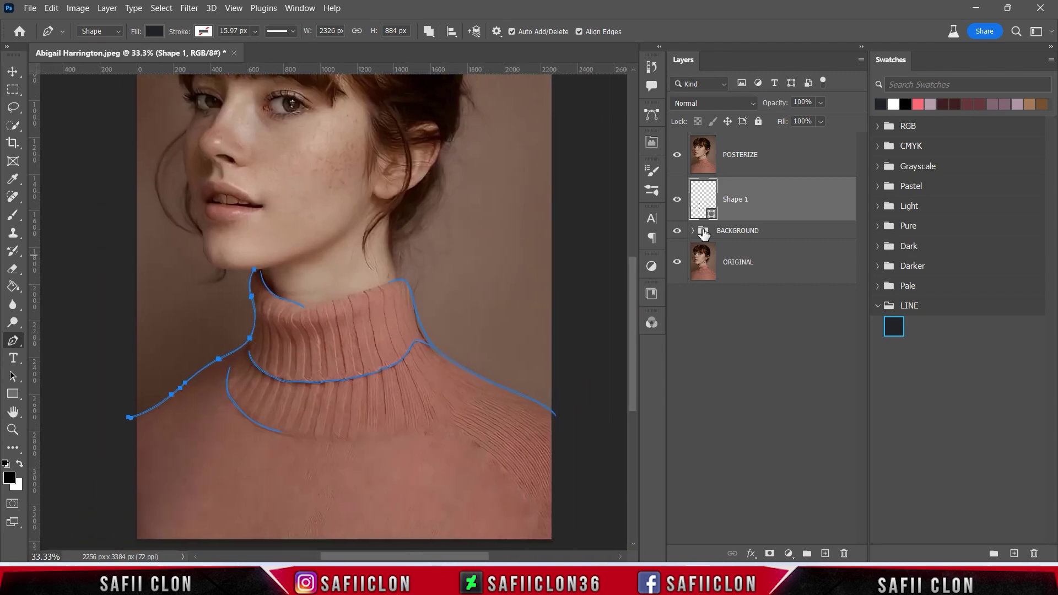
left_click(678, 156)
key("Return")
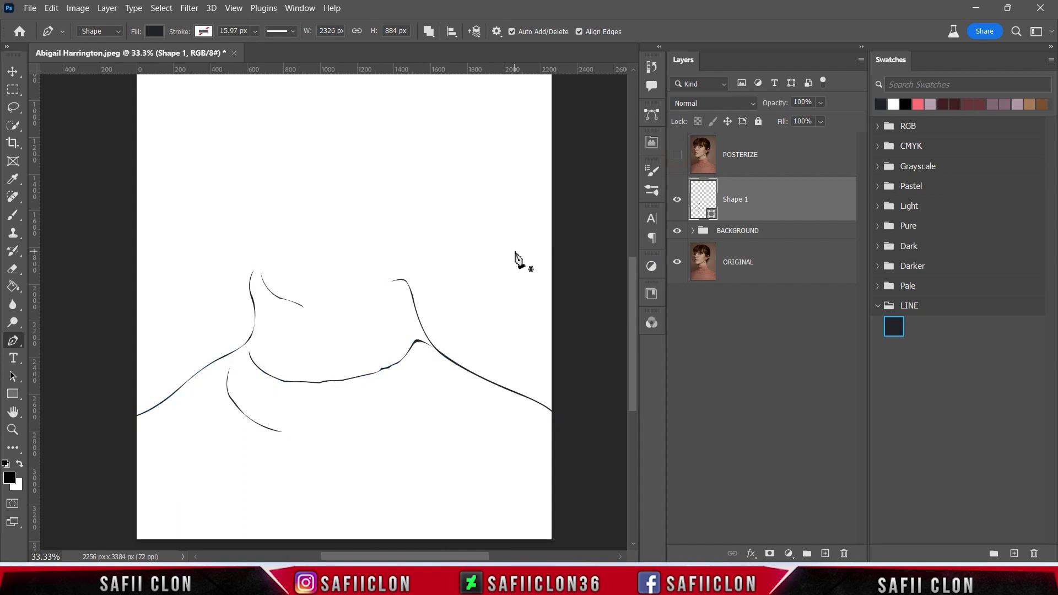
key("ctrl+minus")
key("ctrl+minus")
key("ctrl+plus")
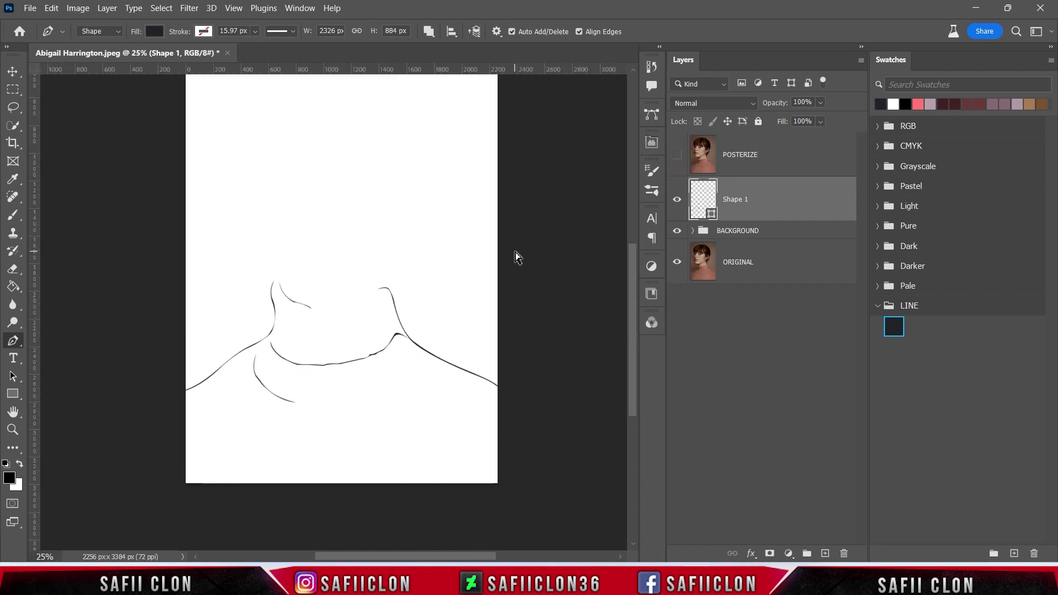
key("ctrl+plus")
scroll(524, 259, "up", 1)
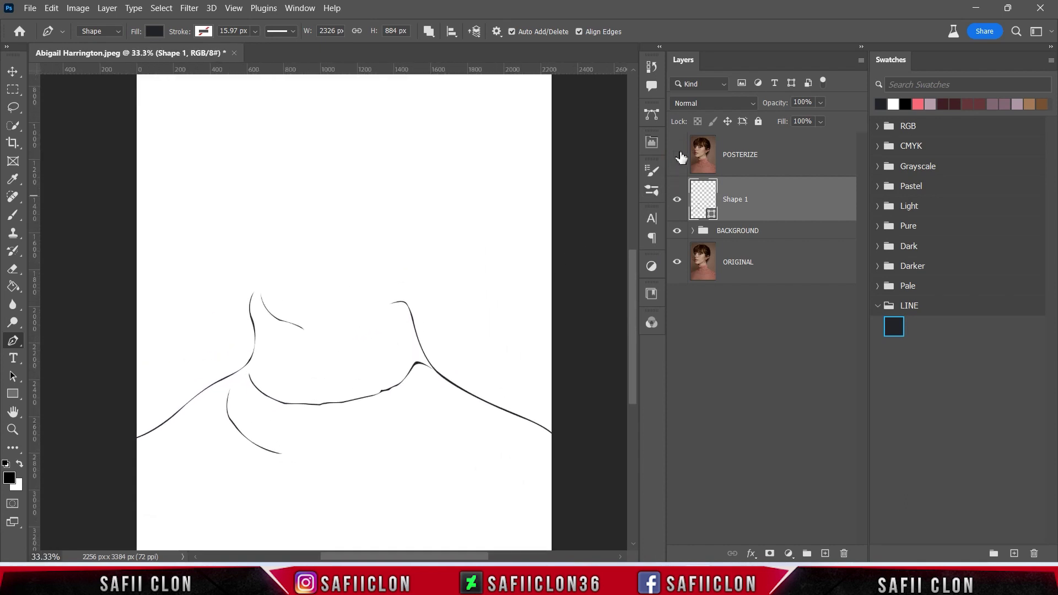
left_click(678, 155)
key("ctrl+h")
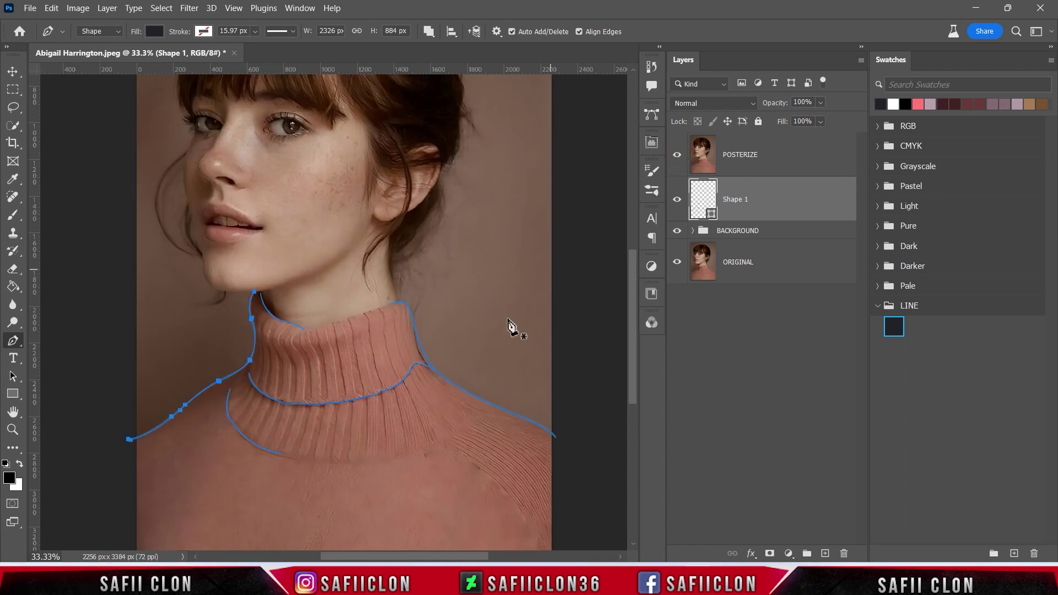
scroll(448, 353, "up", 2)
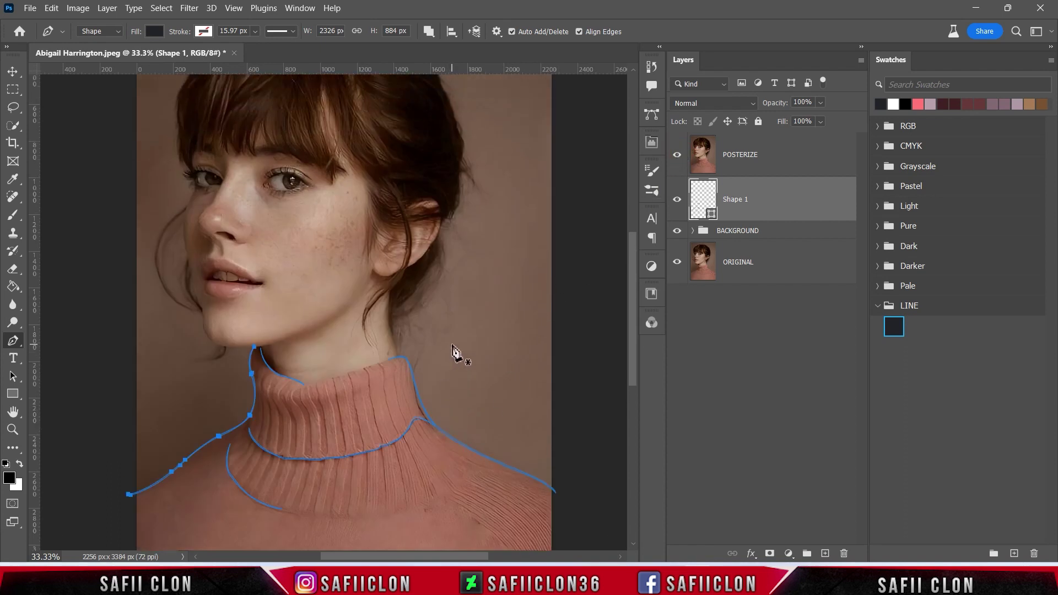
scroll(452, 350, "up", 2)
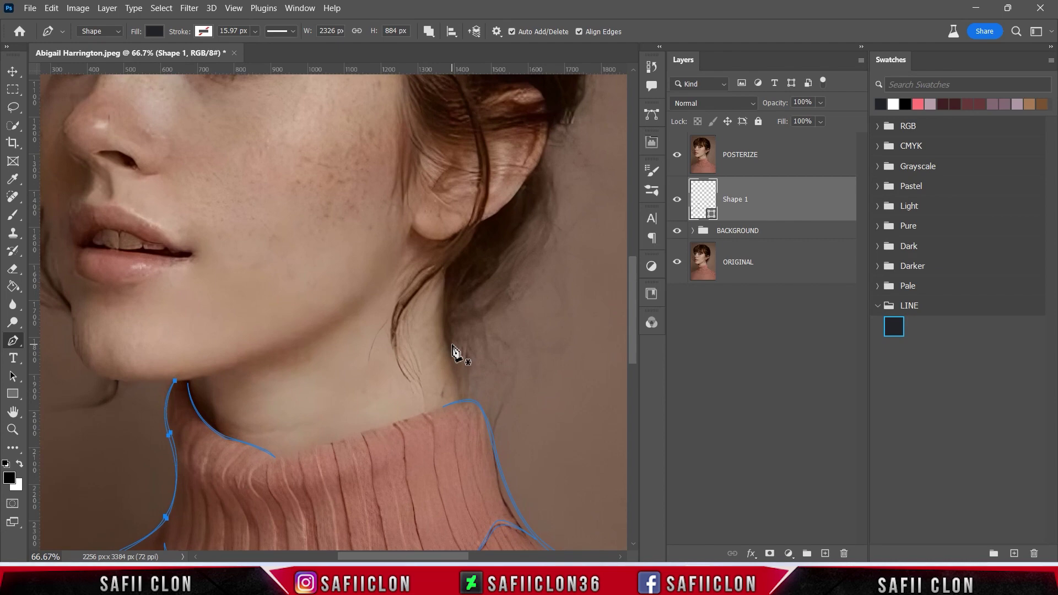
- Extend the right neck line upward with a new curved anchor
left_click(460, 401)
left_click_drag(447, 281, 448, 260)
key("ctrl+plus")
left_click(513, 386, "ctrl")
scroll(527, 453, "up", 5)
scroll(208, 386, "left", 5)
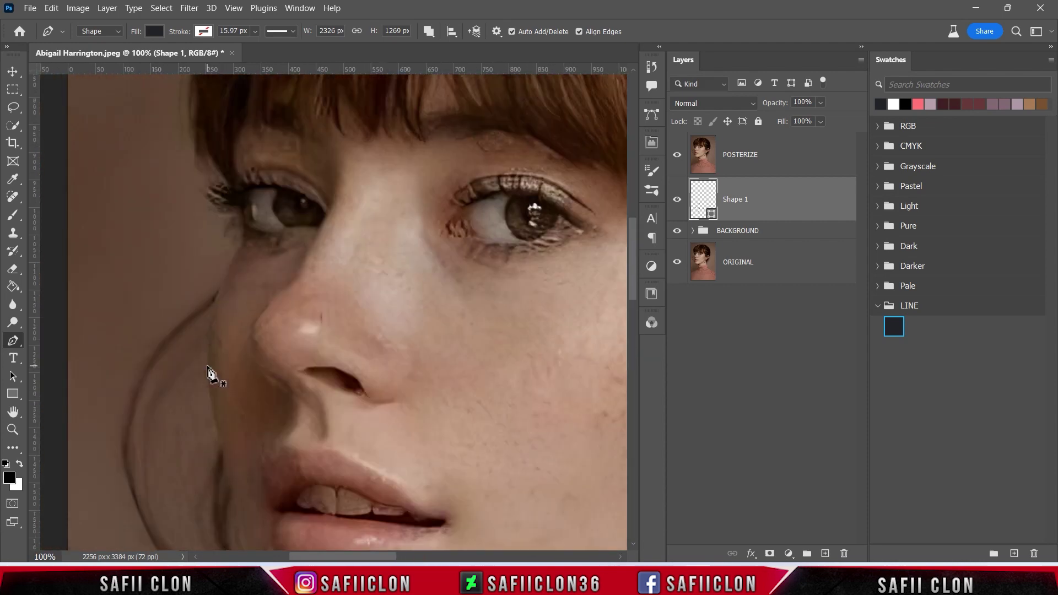
scroll(225, 284, "up", 2)
- Start a line beside the eye and curve it down the cheek, ending in a corner
left_click(241, 206)
left_click_drag(238, 296, 213, 398)
left_click(243, 333)
scroll(246, 350, "down", 2)
scroll(207, 279, "down", 1)
scroll(221, 260, "down", 2)
mouse_move(246, 298)
left_mouse_down()
mouse_move(279, 312)
mouse_move(270, 330)
left_mouse_up()
scroll(270, 293, "down", 1)
scroll(264, 259, "down", 1)
left_click(269, 243, "alt")
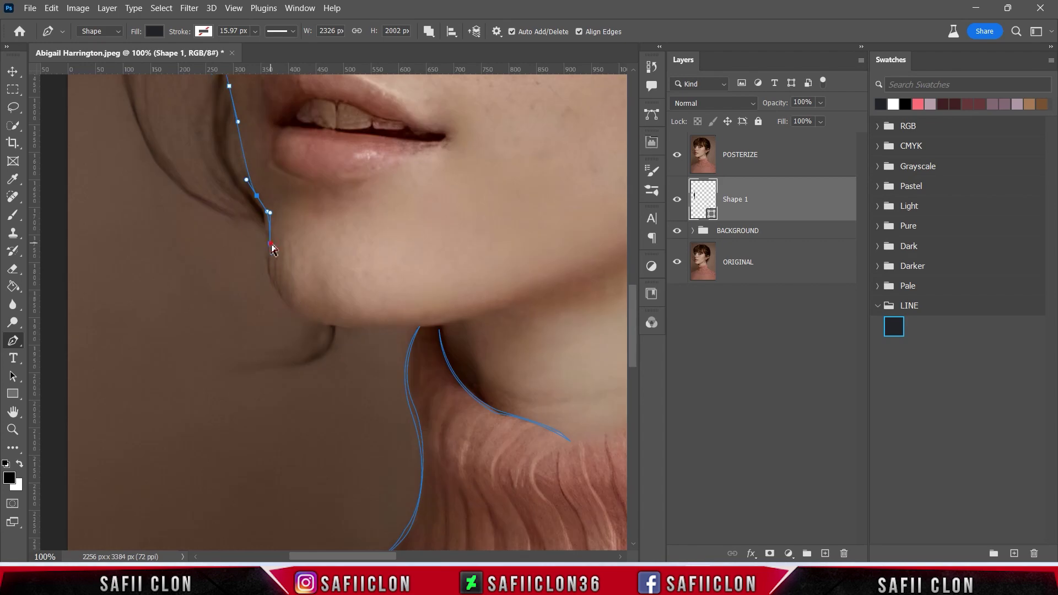
- Place a jawline point and bend the jaw curve under the chin
left_click_drag(334, 326, 398, 327)
scroll(381, 328, "right", 2)
left_click_drag(481, 261, 589, 191)
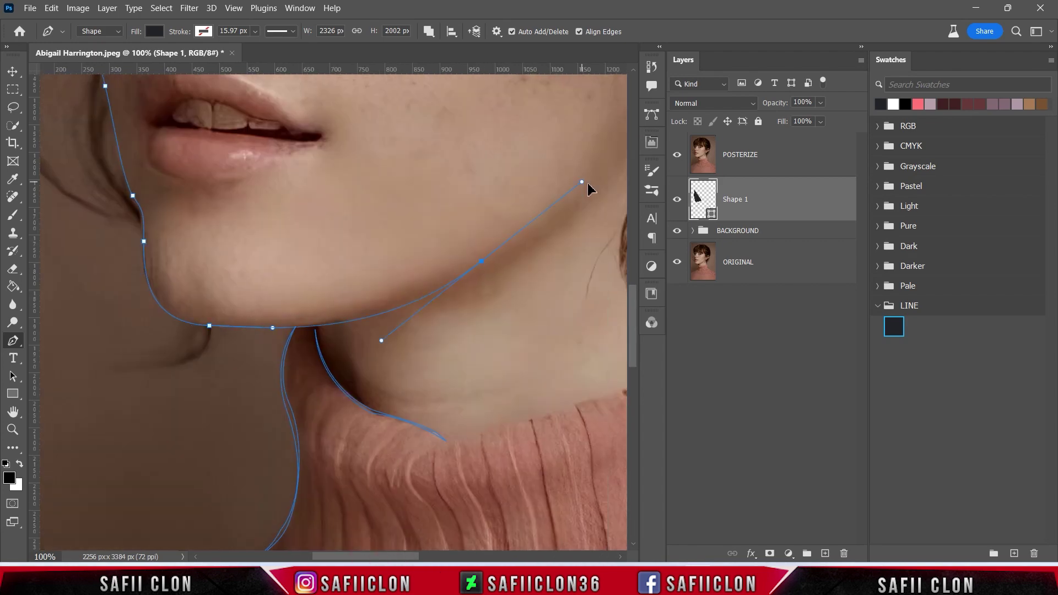
left_click(588, 188)
left_click_drag(273, 328, 343, 323)
- Zoom in to reshape the jaw corner and add a smooth jaw point
key("ctrl+plus")
scroll(331, 331, "left", 2)
left_click_drag(166, 341, 91, 343)
scroll(208, 349, "up", 3)
left_click_drag(344, 557, 330, 558)
left_click_drag(667, 371, 683, 371)
left_click_drag(244, 349, 220, 264)
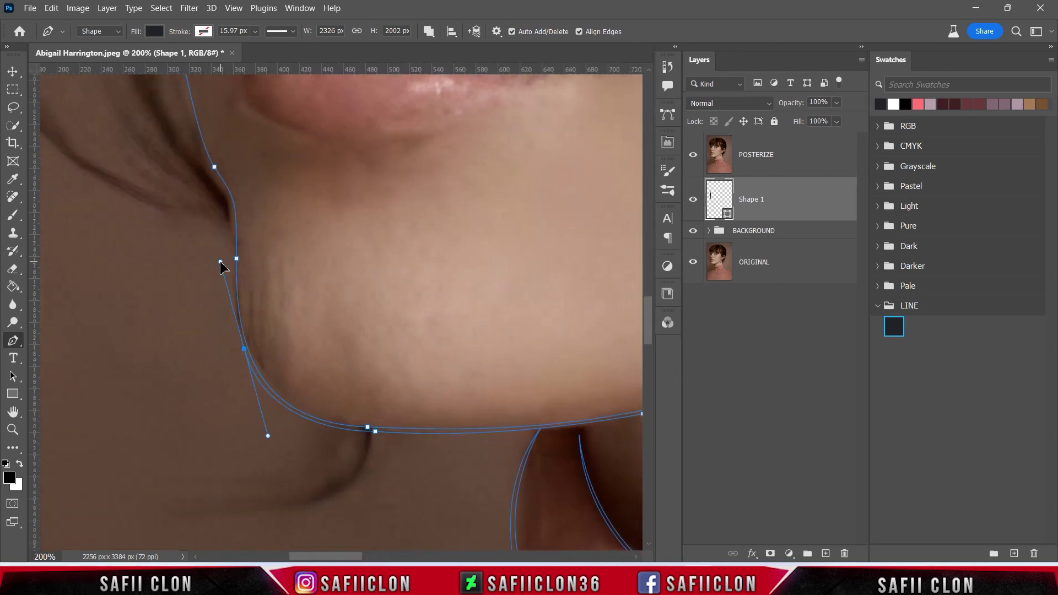
- Add points up the face outline from the jaw toward the eye
scroll(232, 248, "up", 3)
left_click(215, 266)
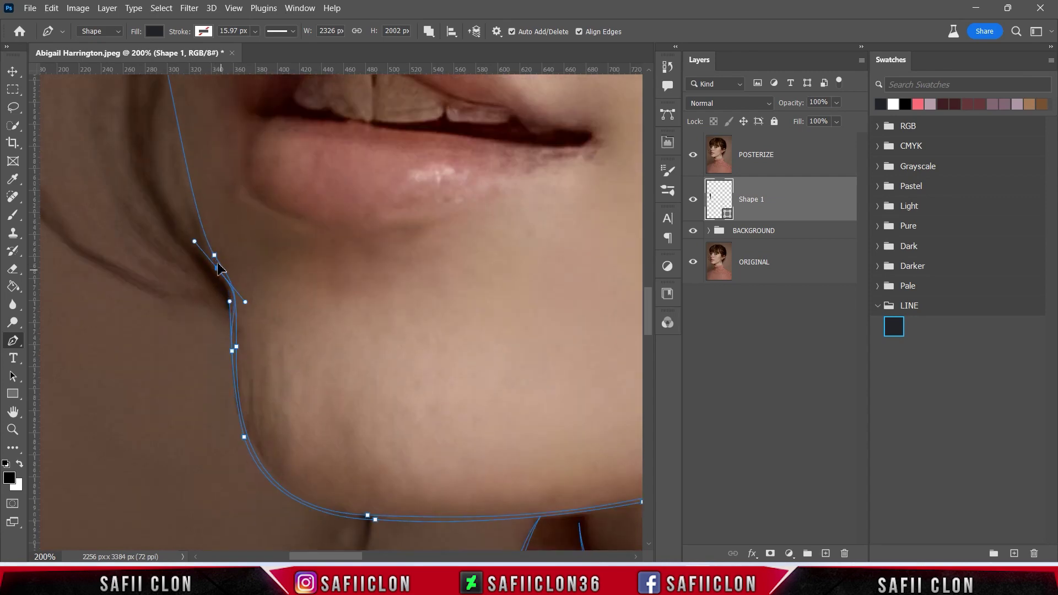
scroll(218, 270, "up", 5)
left_click(182, 327)
left_click(163, 237)
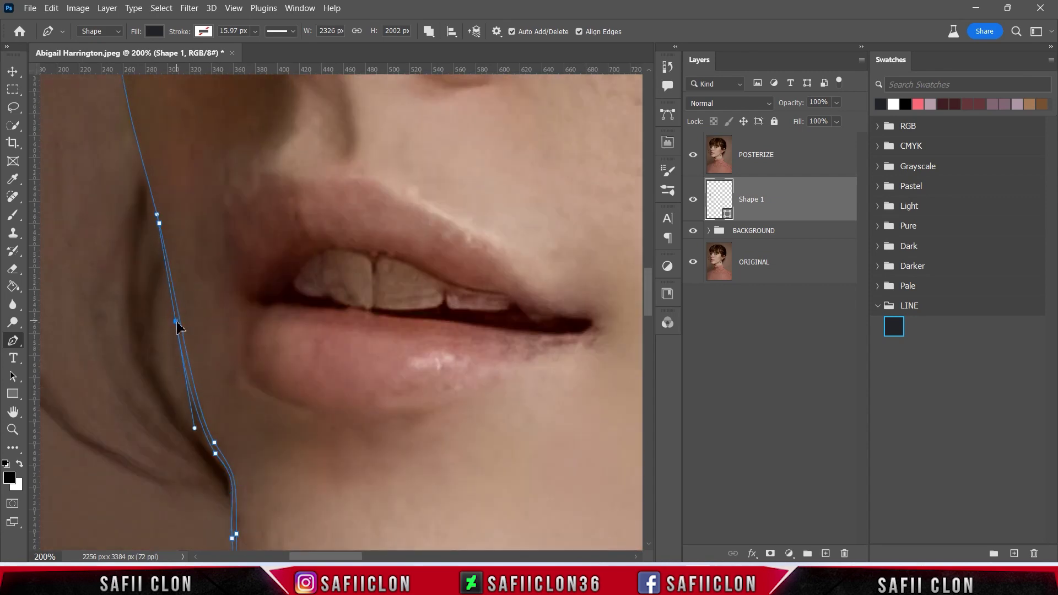
scroll(160, 250, "up", 3)
scroll(151, 325, "up", 2)
scroll(141, 302, "up", 6)
scroll(142, 302, "left", 8)
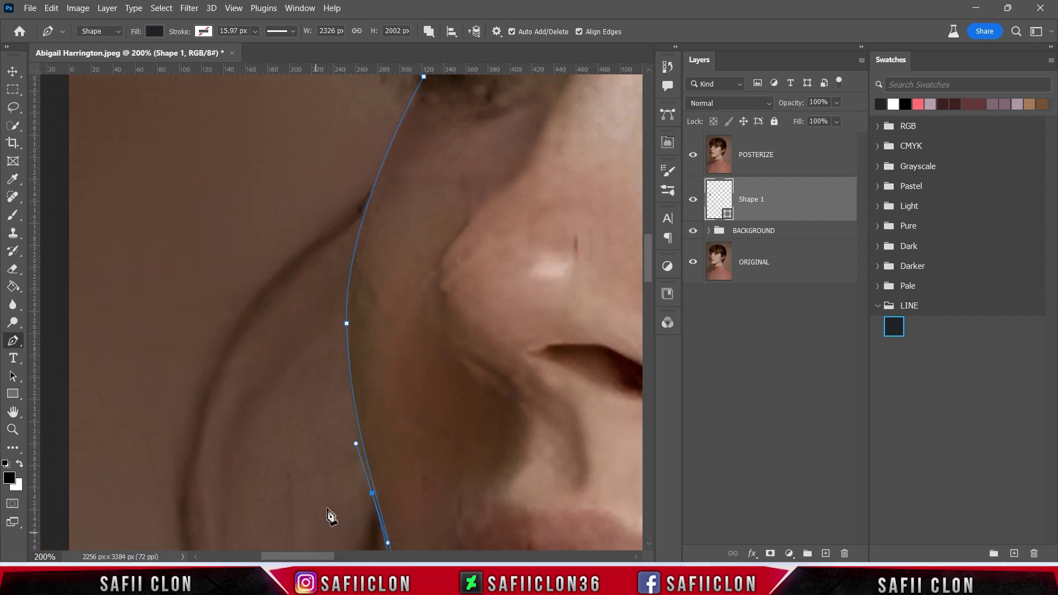
scroll(364, 298, "up", 3)
scroll(406, 338, "up", 1)
scroll(424, 237, "up", 3)
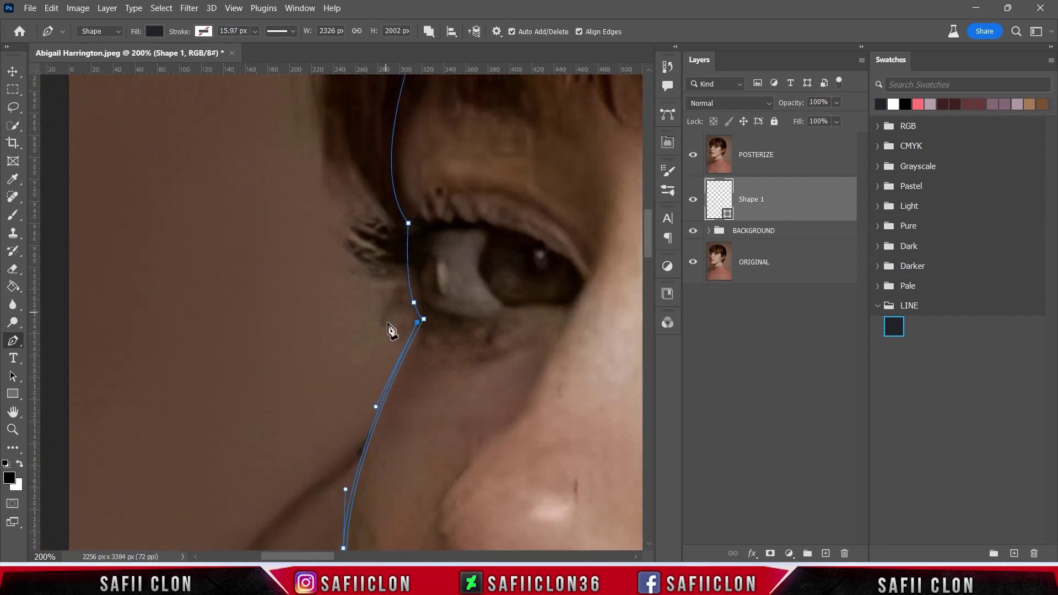
- Finish the face outline path near the eye
scroll(390, 331, "up", 2)
left_click_drag(406, 268, 411, 196)
scroll(406, 315, "up", 3)
key("Escape")
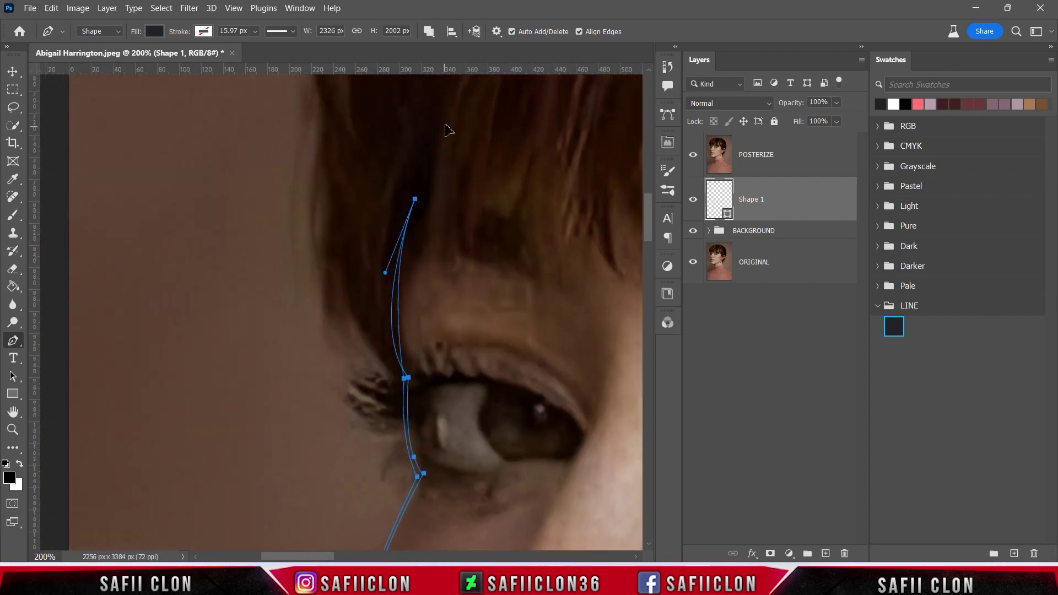
scroll(457, 127, "up", 1)
scroll(474, 248, "down", 4)
scroll(484, 410, "right", 8)
- Draw the curved eyelid crease line over the eye
left_click(346, 339)
left_click_drag(190, 270, 83, 295)
left_click_drag(346, 339, 401, 455)
key("Escape")
scroll(386, 436, "down", 2)
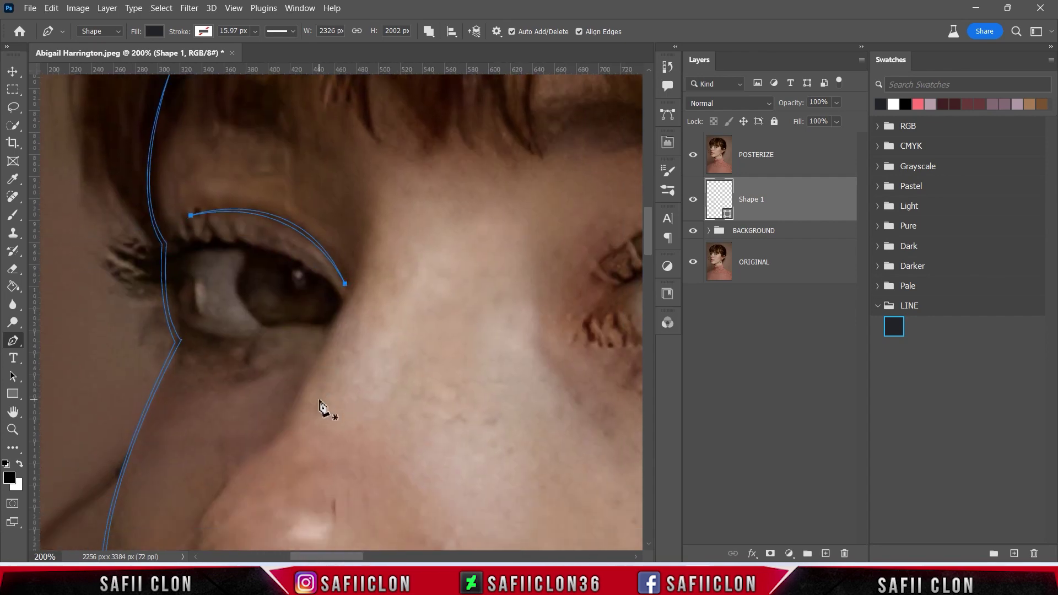
- Outline the lower lid, outer corner and upper lid with the first lash tips
left_click(253, 333)
left_click(298, 324)
left_click_drag(334, 323, 348, 297)
left_click_drag(311, 258, 326, 266)
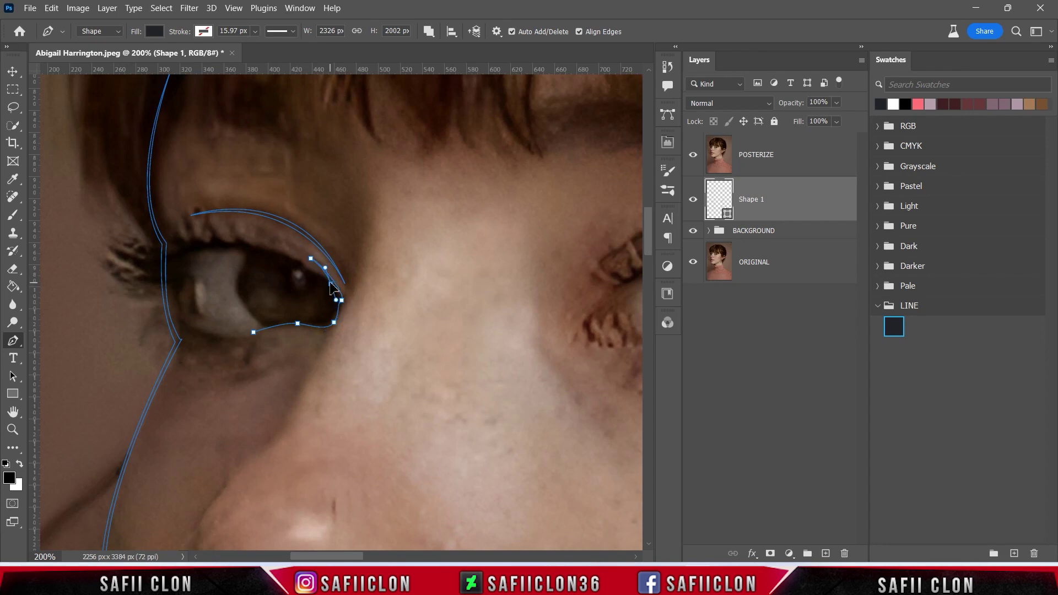
left_click(260, 248)
left_click(232, 222)
mouse_move(205, 207)
left_mouse_down()
mouse_move(204, 191)
mouse_move(186, 214)
mouse_move(205, 243)
mouse_move(156, 242)
left_mouse_up()
left_click(214, 244)
- Add spiky lash tips at the outer edge and along the lower lid
left_click(127, 232)
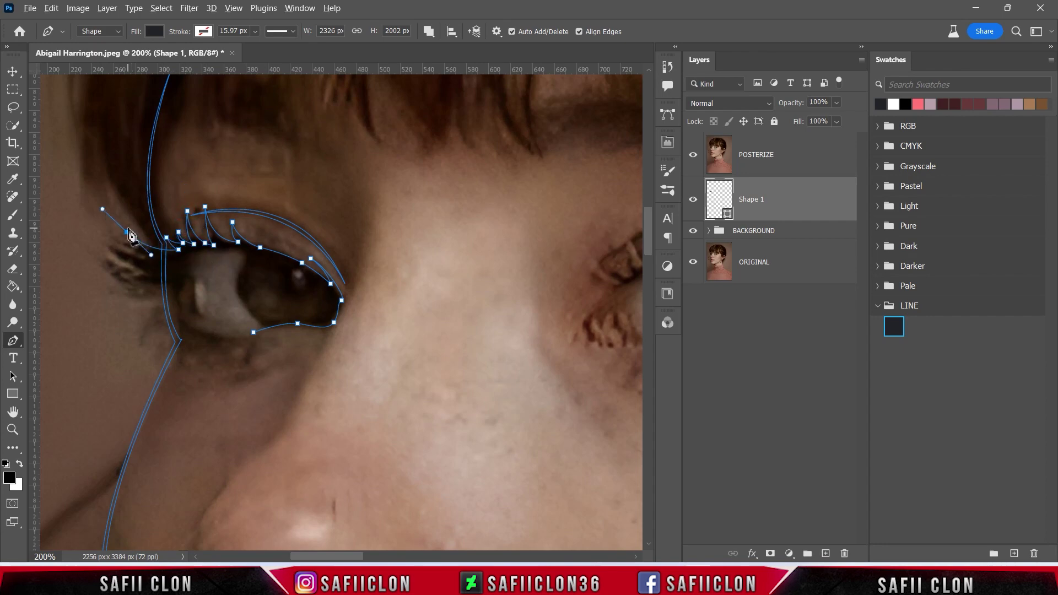
mouse_move(168, 254)
left_mouse_down()
mouse_move(199, 253)
mouse_move(161, 263)
left_mouse_up()
left_click(121, 241)
left_click(110, 242)
left_click(114, 266)
mouse_move(166, 274)
left_mouse_down()
mouse_move(176, 295)
mouse_move(180, 283)
left_mouse_up()
left_click(138, 296)
left_click(154, 325)
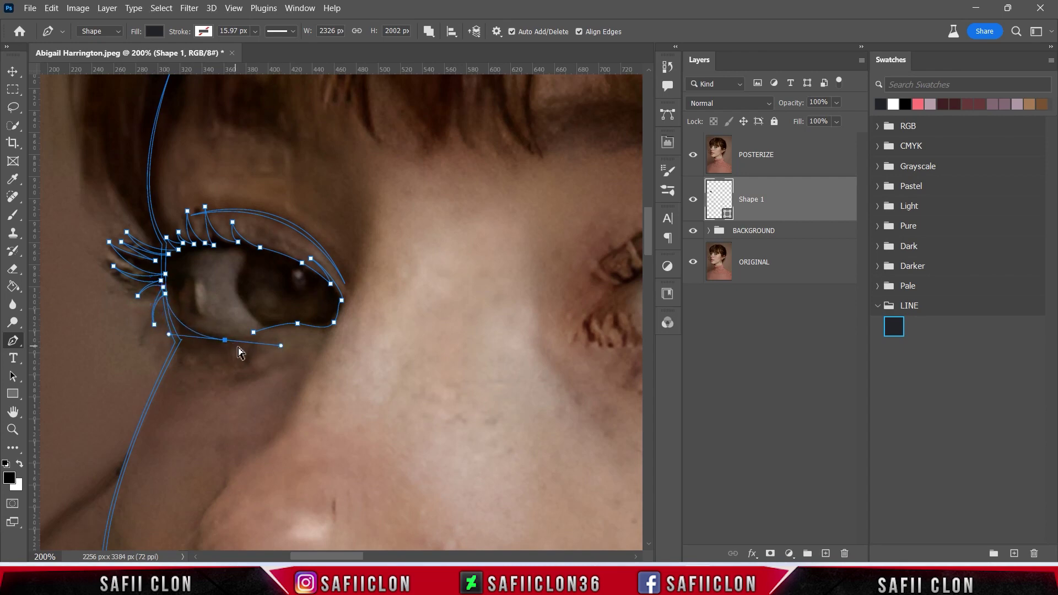
- Close the eye shape along the inner lid, then hide the photo to preview
left_click_drag(187, 327, 271, 332)
left_click_drag(194, 310, 187, 296)
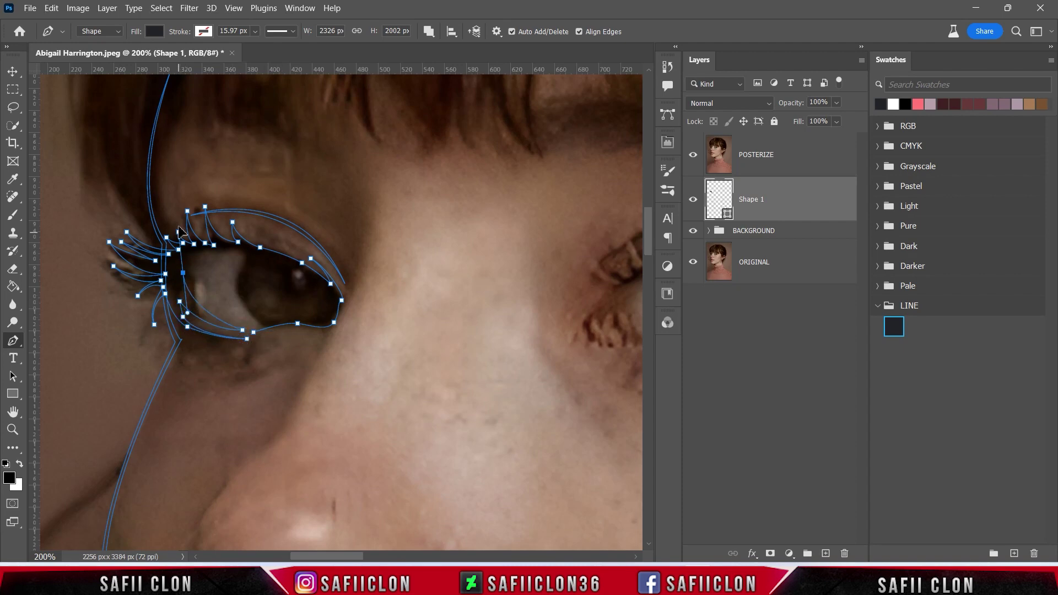
mouse_move(207, 246)
left_mouse_down()
mouse_move(189, 259)
mouse_move(259, 251)
left_mouse_up()
left_click_drag(334, 290, 338, 309)
left_click(335, 310)
left_click(298, 323, "ctrl")
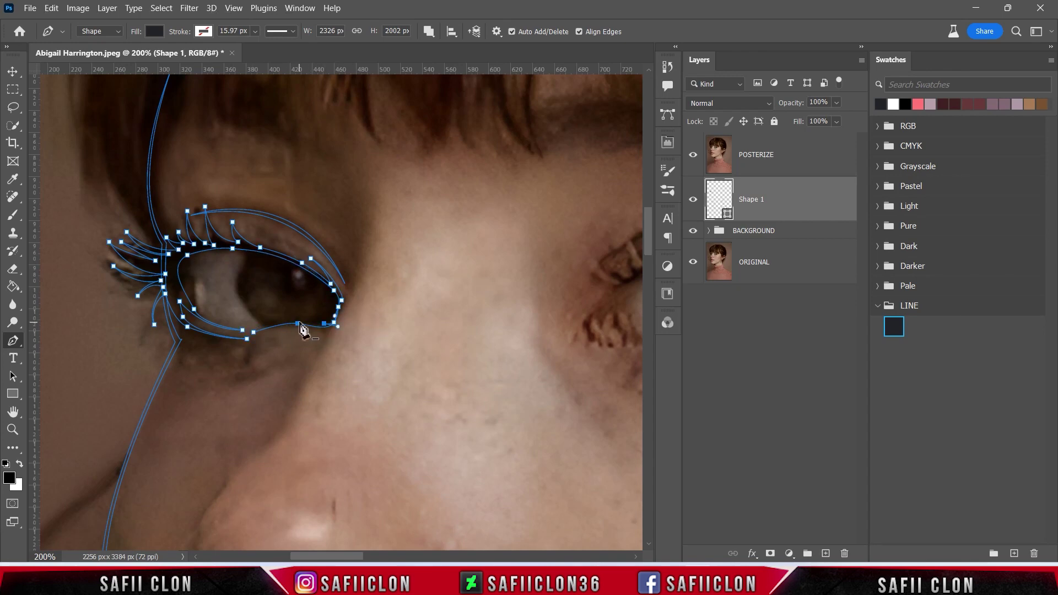
left_click(254, 333, "ctrl")
left_click(695, 155)
key("Return")
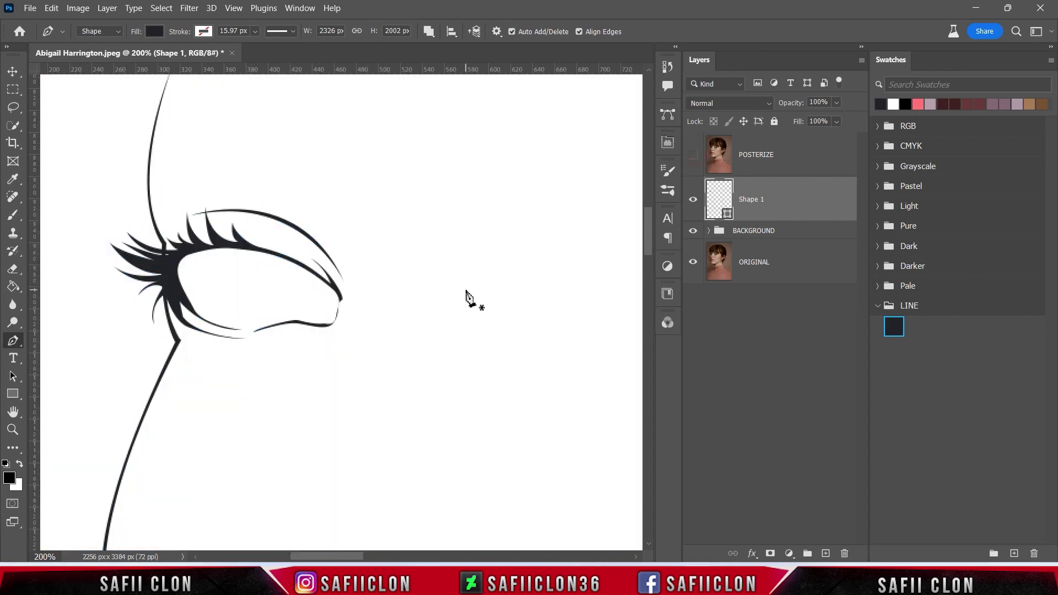
key("ctrl+minus")
key("ctrl+minus")
key("ctrl+minus")
key("ctrl+minus")
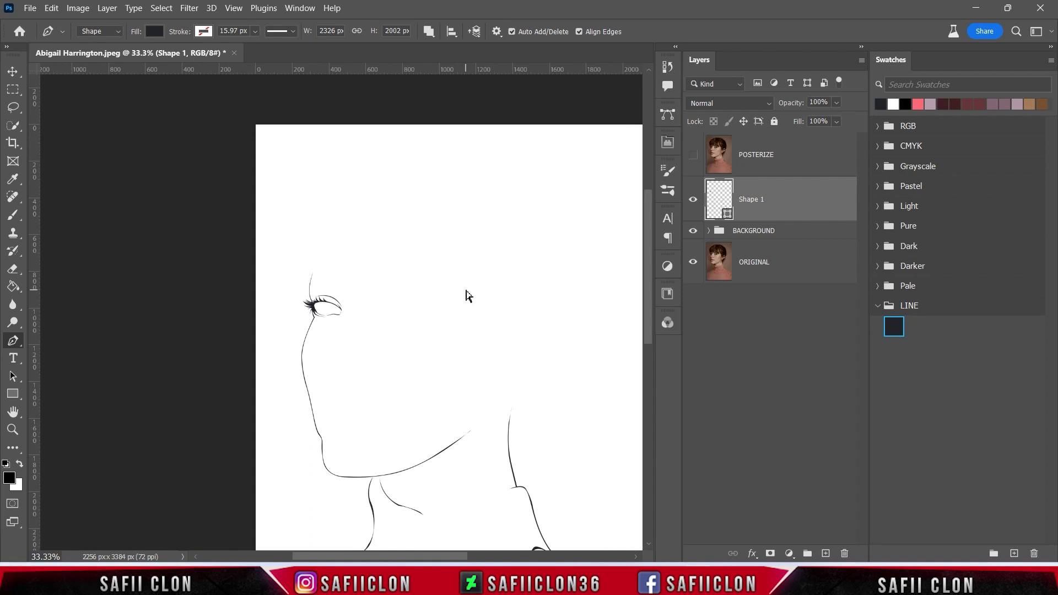
key("ctrl+plus")
key("ctrl+plus")
key("ctrl+plus")
key("ctrl+plus")
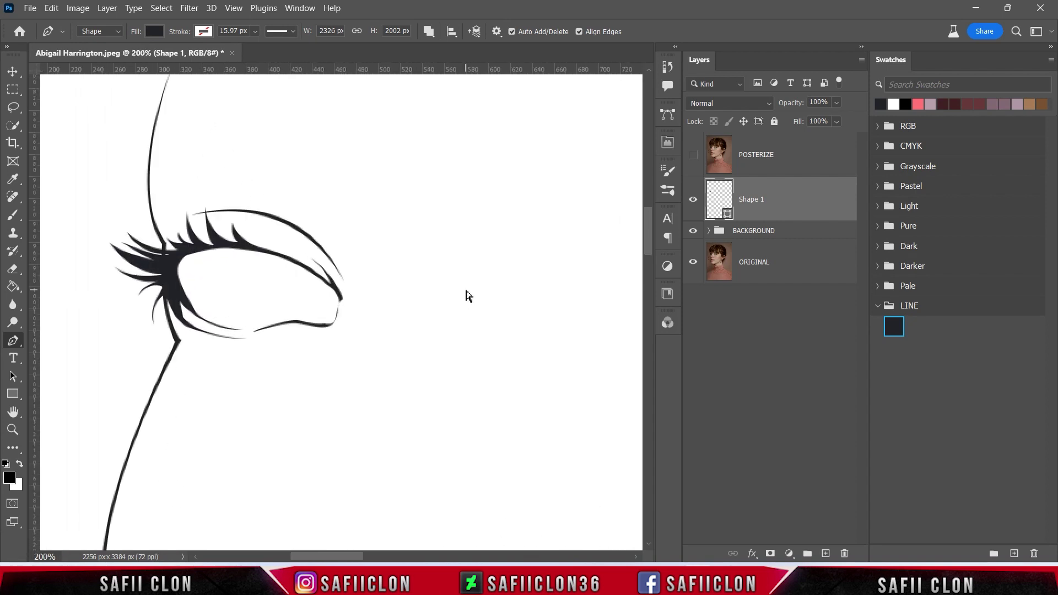
key("ctrl+z")
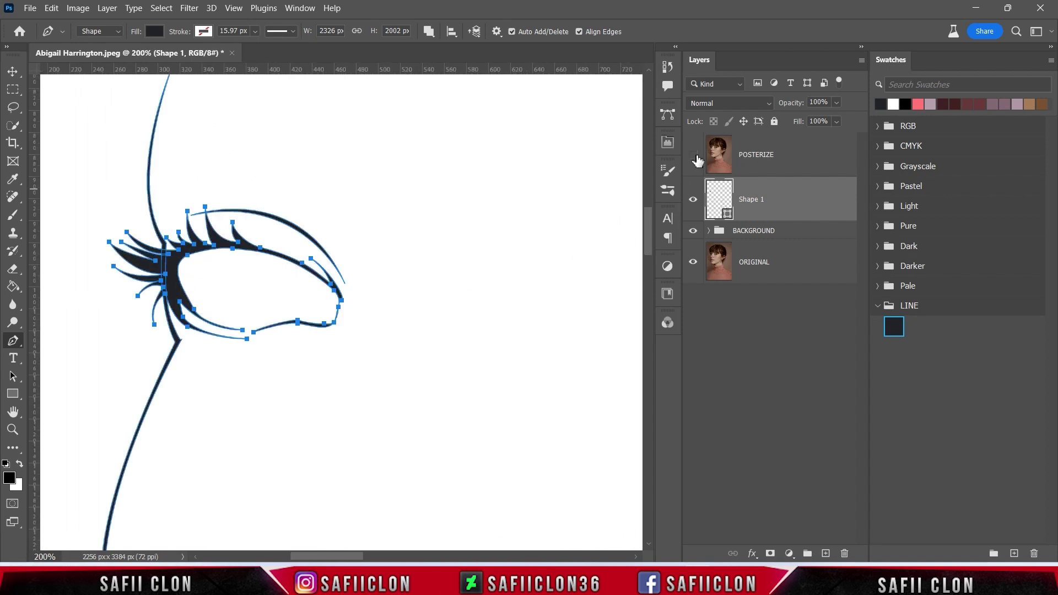
left_click(695, 159)
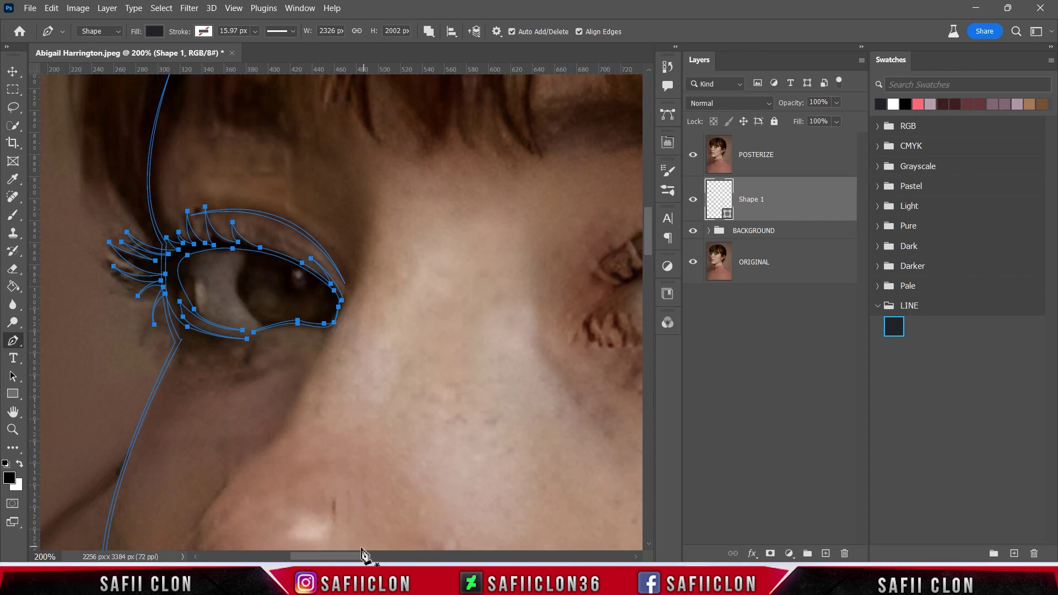
left_click_drag(358, 558, 407, 558)
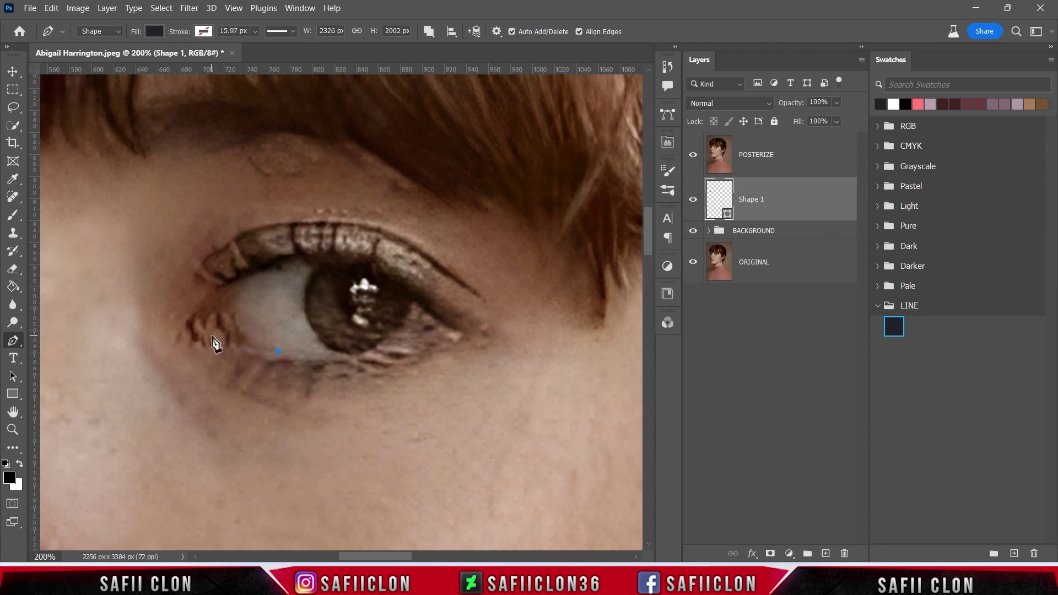
- Outline the right eye's lower edge, outer corner and upper-right lid curve
left_click_drag(248, 279, 312, 267)
left_click(400, 291)
left_click(450, 328)
left_click_drag(405, 338, 390, 348)
left_click_drag(306, 359, 303, 355)
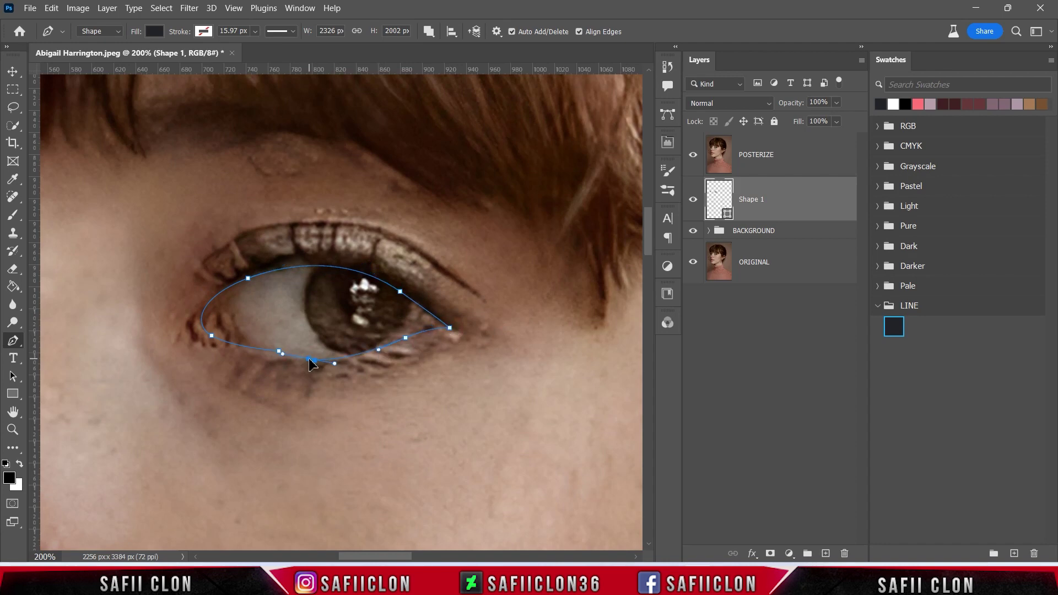
key("ctrl+plus")
left_click(436, 348, "ctrl")
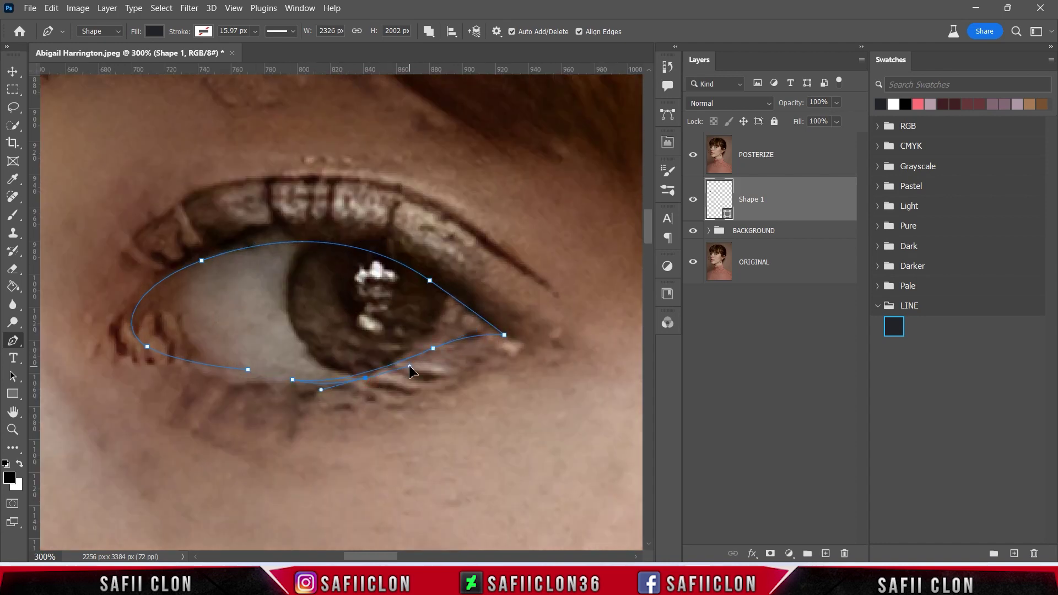
left_click(517, 338)
mouse_move(461, 291)
left_mouse_down()
mouse_move(419, 254)
mouse_move(394, 251)
left_mouse_up()
- Add a lash stroke and run the lid line to the inner corner, closing the outline
left_click(393, 210)
left_click_drag(353, 172, 352, 138)
left_click_drag(196, 252, 109, 295)
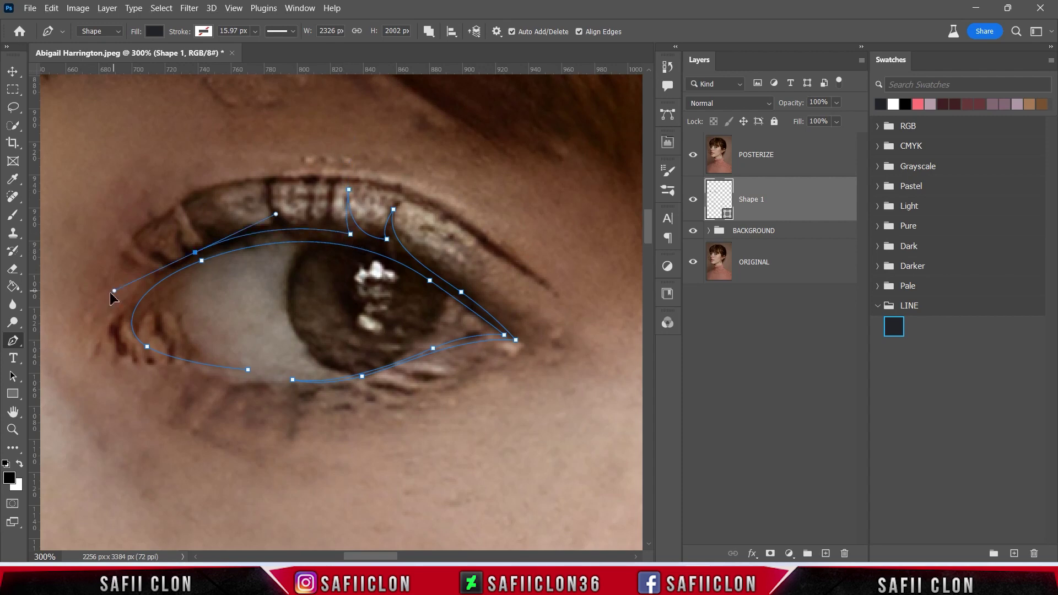
left_click_drag(106, 336, 86, 350)
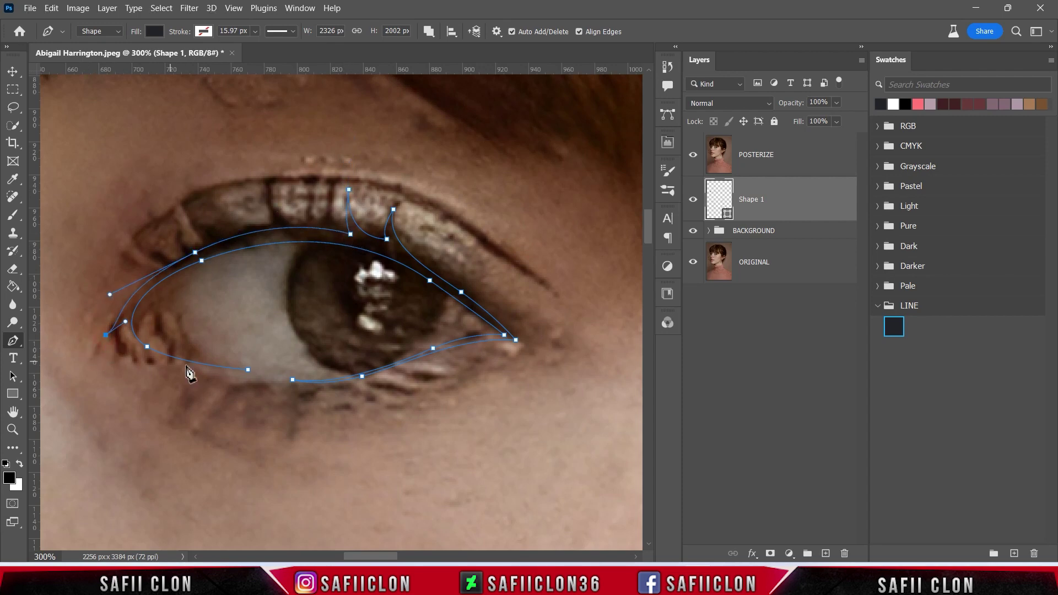
key("ctrl+minus")
left_click_drag(185, 333, 201, 297)
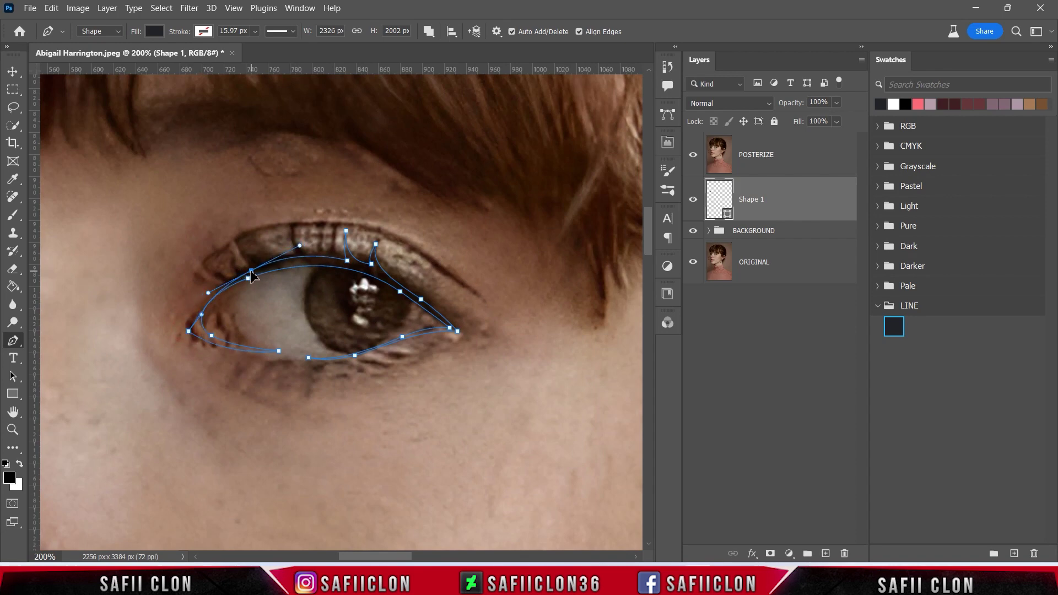
left_click_drag(200, 295, 190, 305)
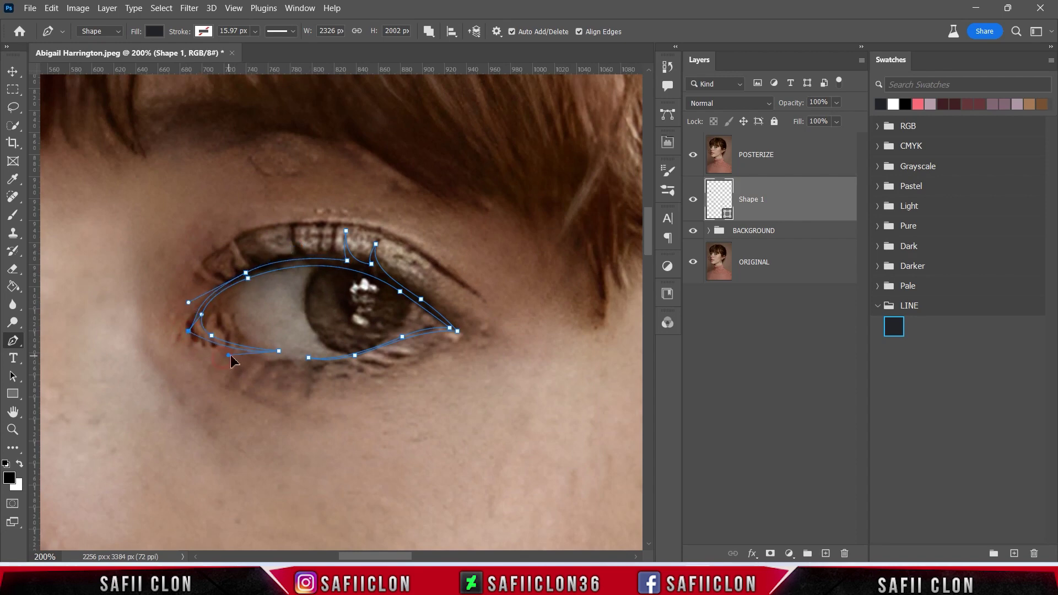
scroll(323, 339, "up", 1)
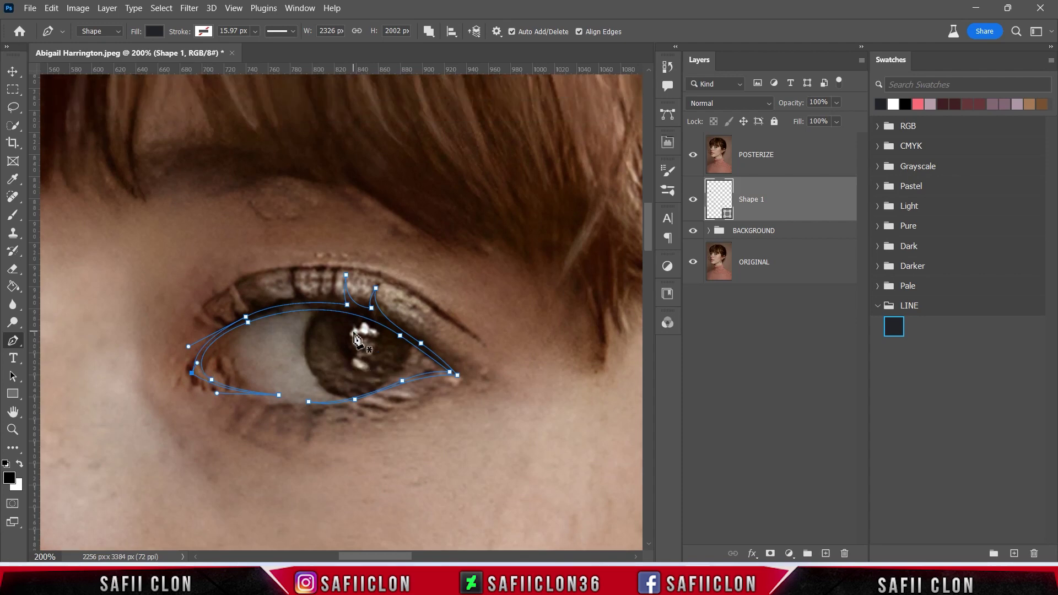
- Draw a row of eyelash strokes along the upper lid
left_click(348, 286)
left_click(336, 251)
left_click(331, 279)
left_click(322, 257)
left_click(317, 283)
left_click(298, 244)
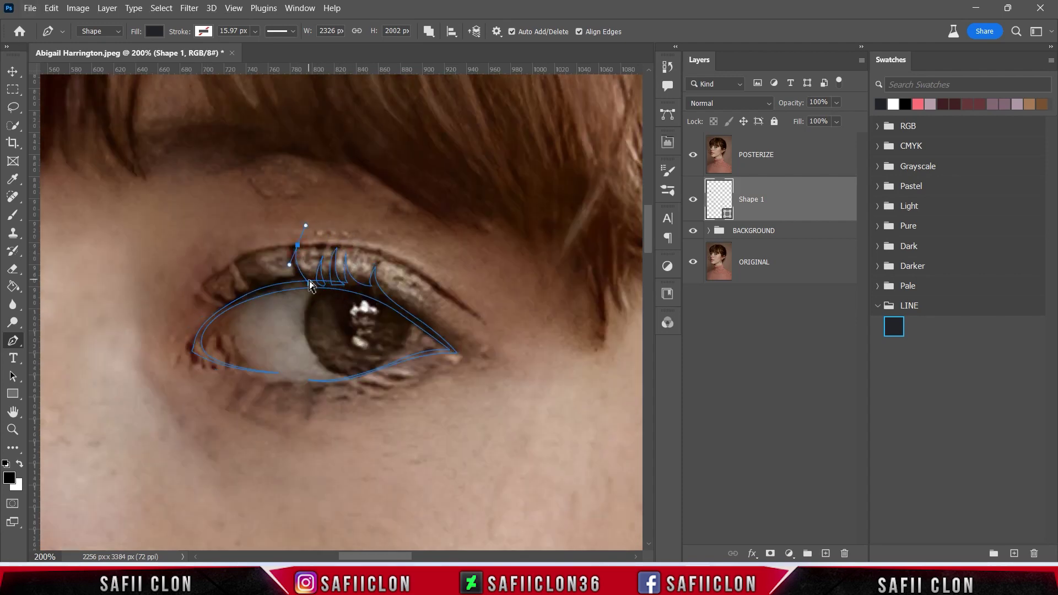
left_click(287, 286)
left_click_drag(279, 263, 282, 251)
left_click_drag(281, 288, 290, 284)
left_click(248, 250)
left_click(245, 280)
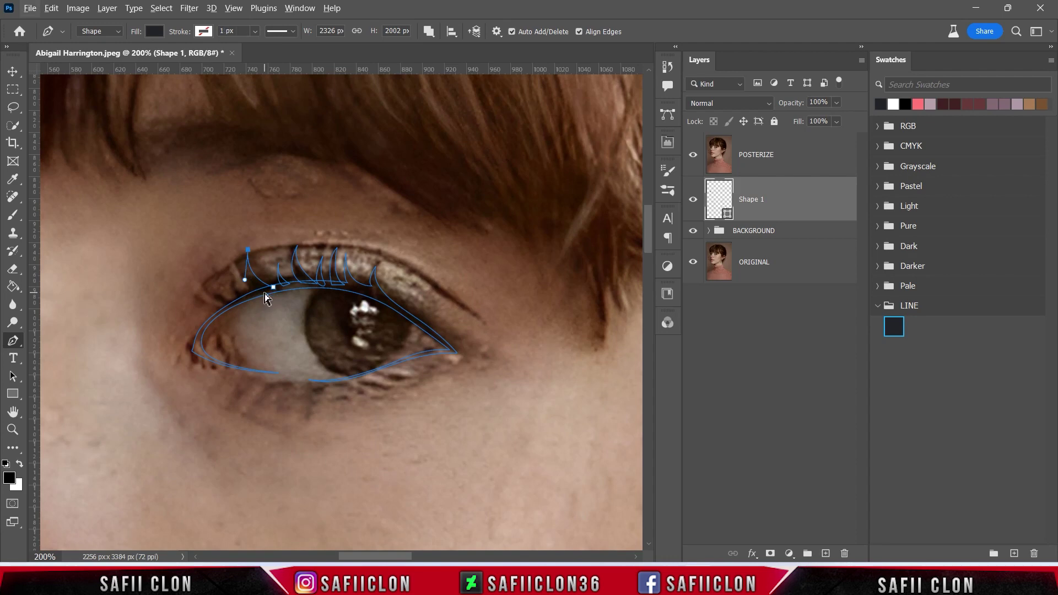
- Add the inner-corner eyelashes and join them back onto the lid line
left_click(242, 265)
left_click_drag(255, 292, 266, 298)
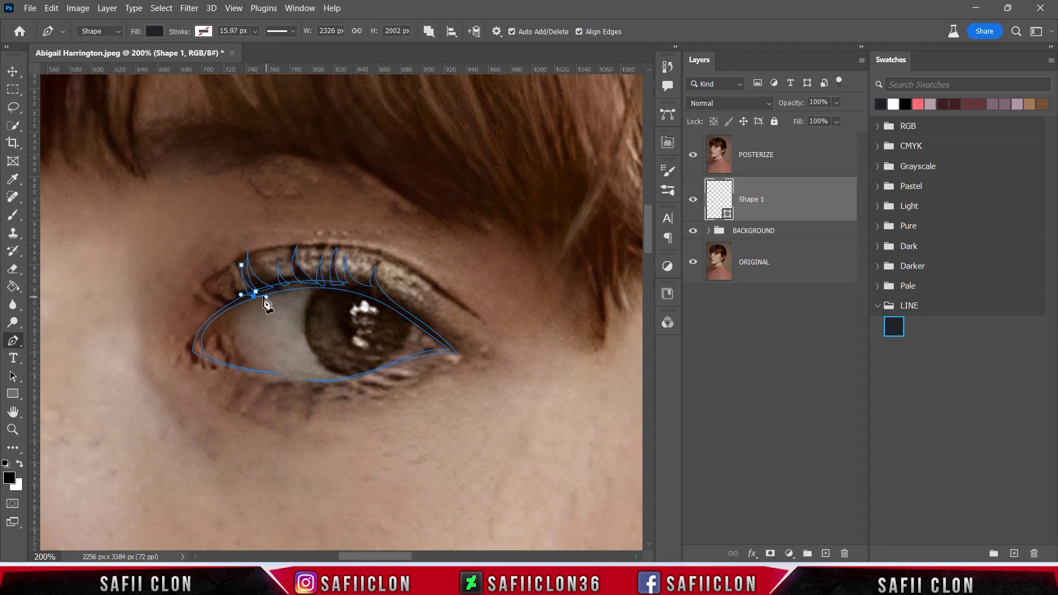
left_click(232, 267)
left_click(241, 298)
left_click(204, 268)
mouse_move(226, 309)
left_mouse_down()
mouse_move(236, 306)
mouse_move(193, 274)
left_mouse_up()
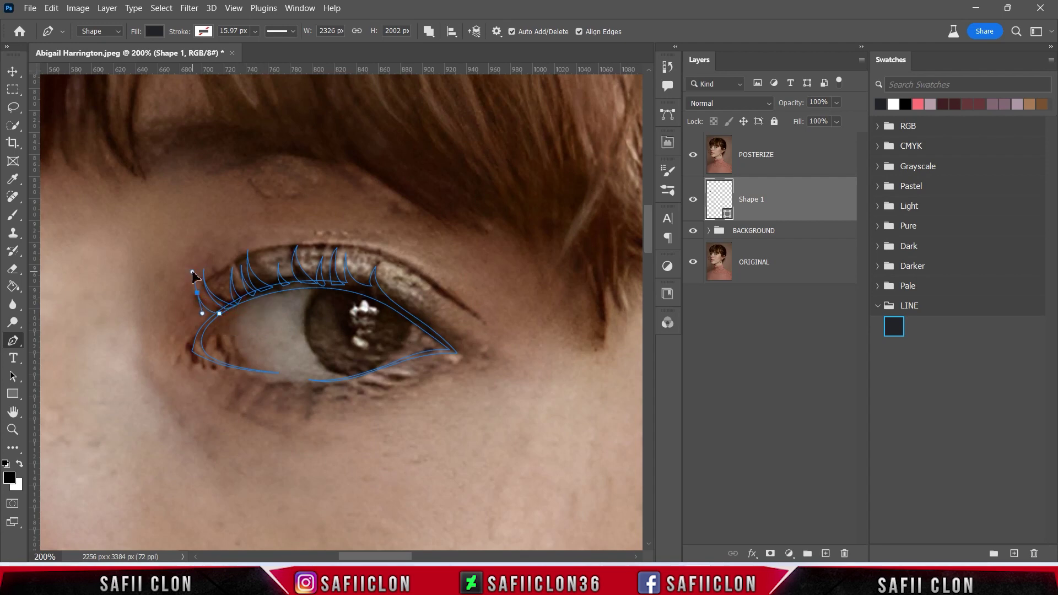
left_click_drag(219, 317, 218, 318)
- Extend the lid to a sharp outer tip, add the crease, and preview without the photo
left_click(414, 318)
left_click(486, 356)
left_click(487, 357)
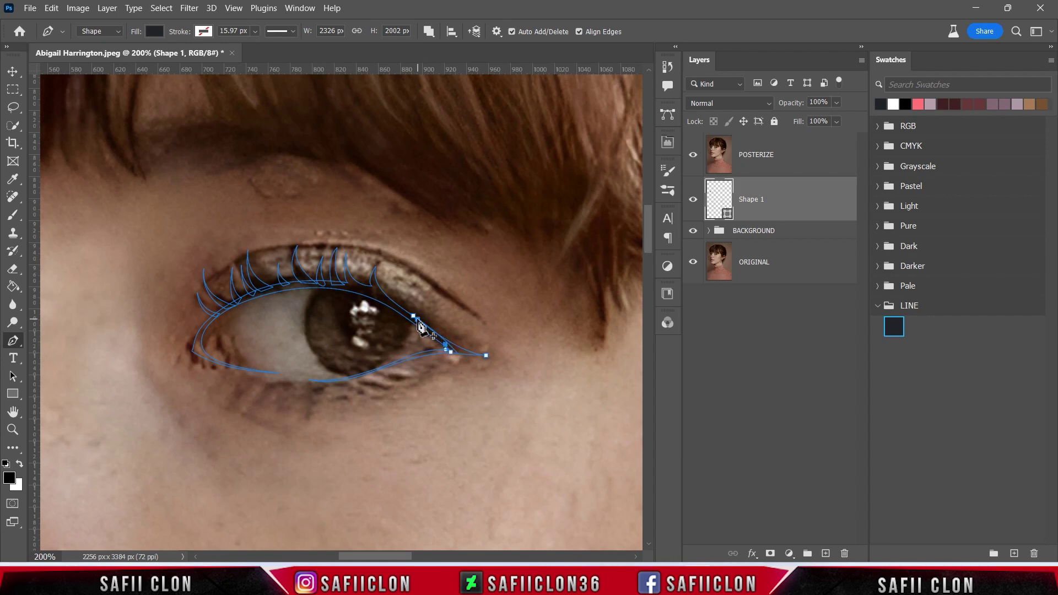
left_click(198, 290)
mouse_move(483, 324)
left_mouse_down()
mouse_move(631, 466)
mouse_move(483, 324)
left_mouse_up()
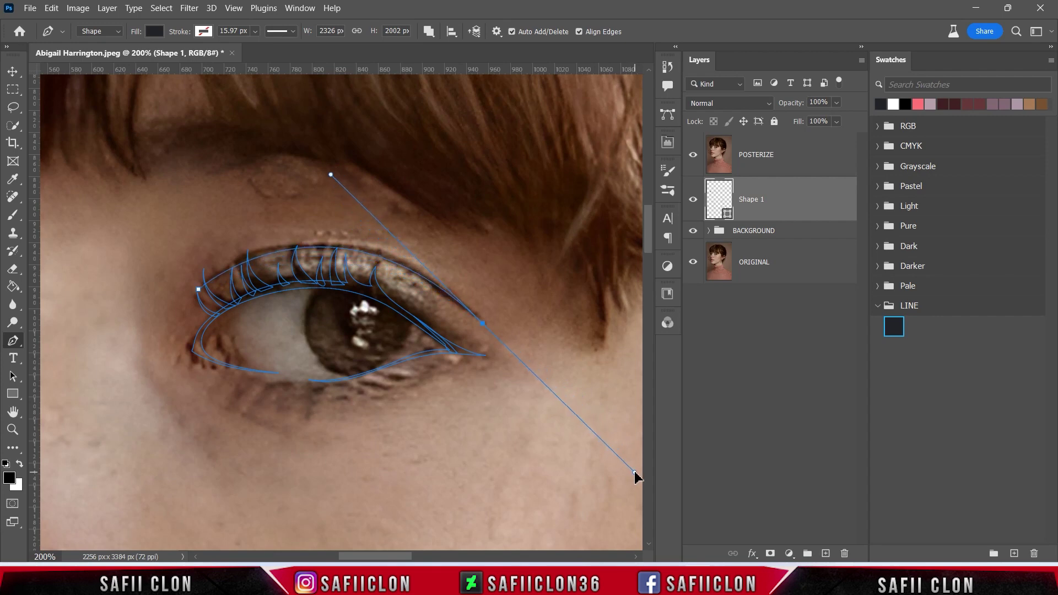
left_click_drag(199, 291, 52, 417)
key("ctrl+minus")
key("ctrl+minus")
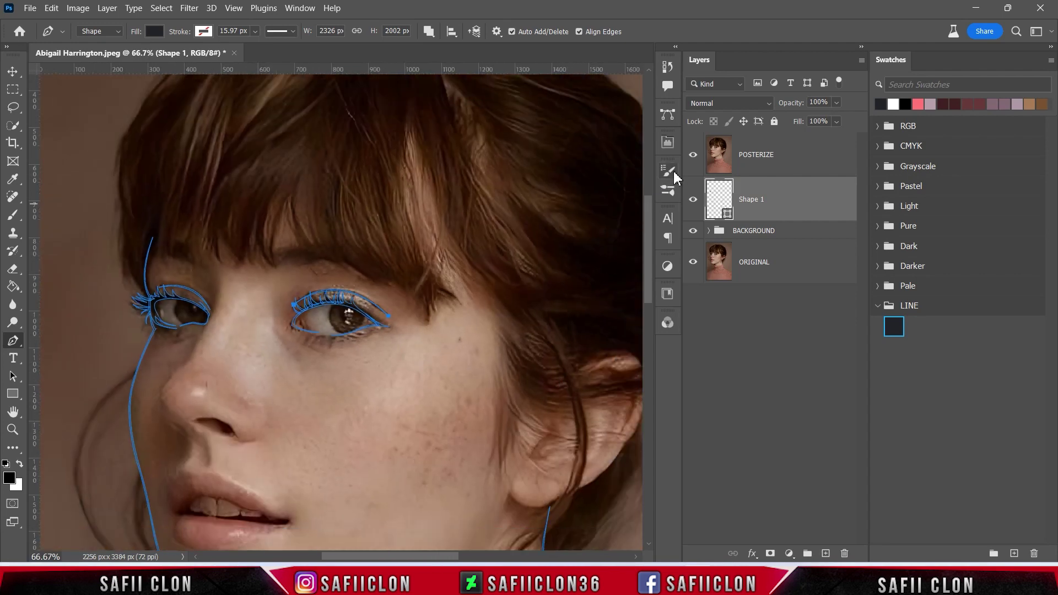
left_click(694, 156)
key("Escape")
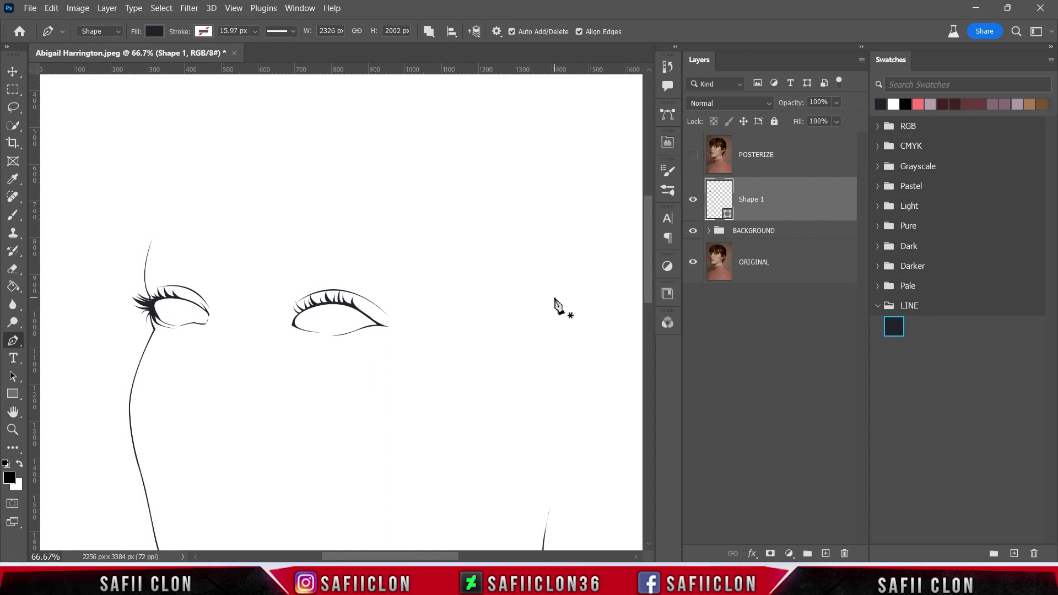
key("ctrl+minus")
key("ctrl+minus")
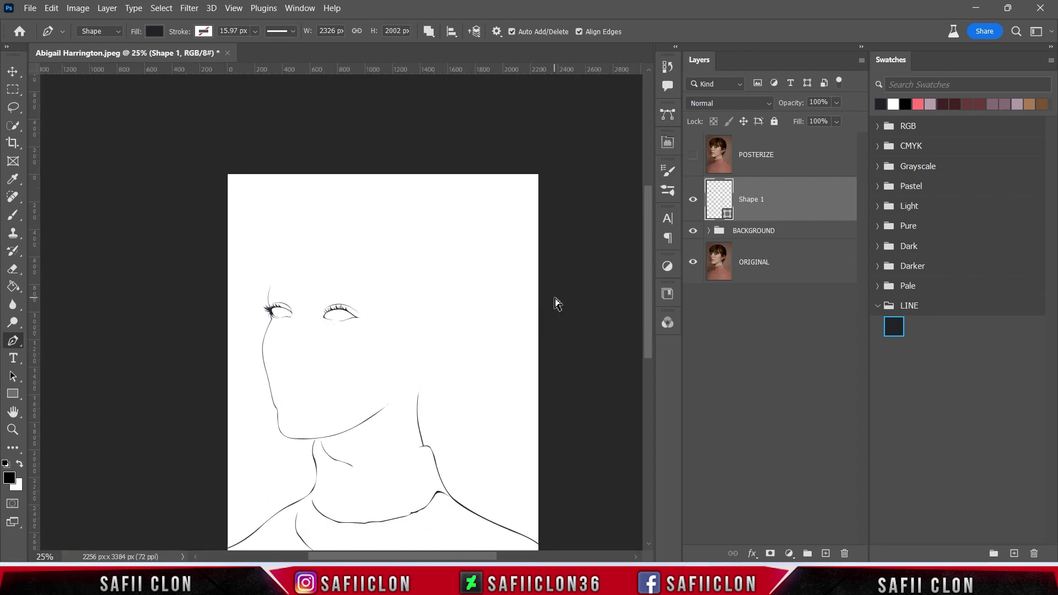
key("ctrl+plus")
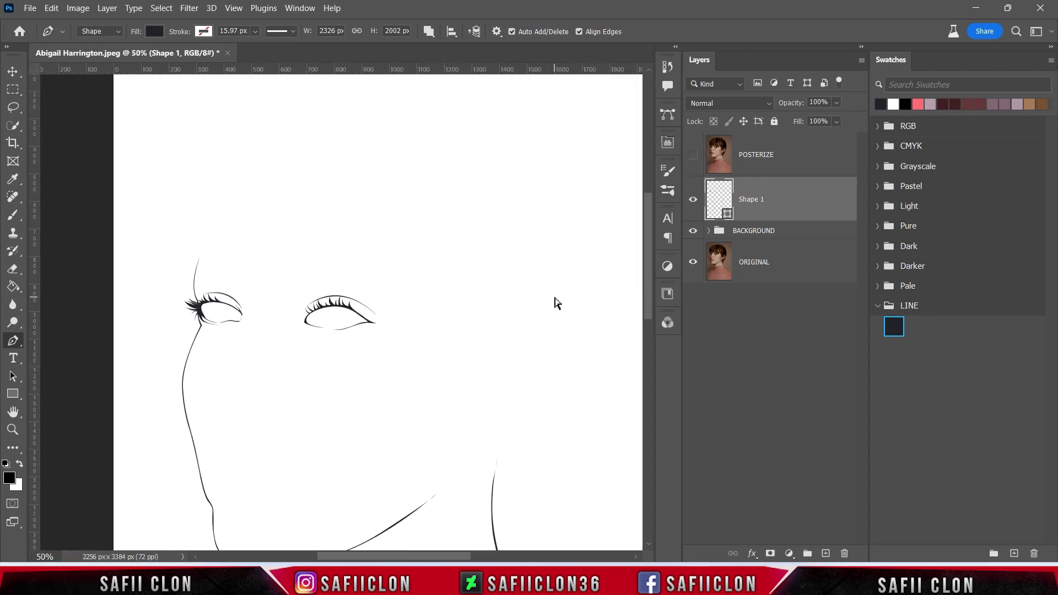
left_click(694, 155)
scroll(473, 306, "down", 2)
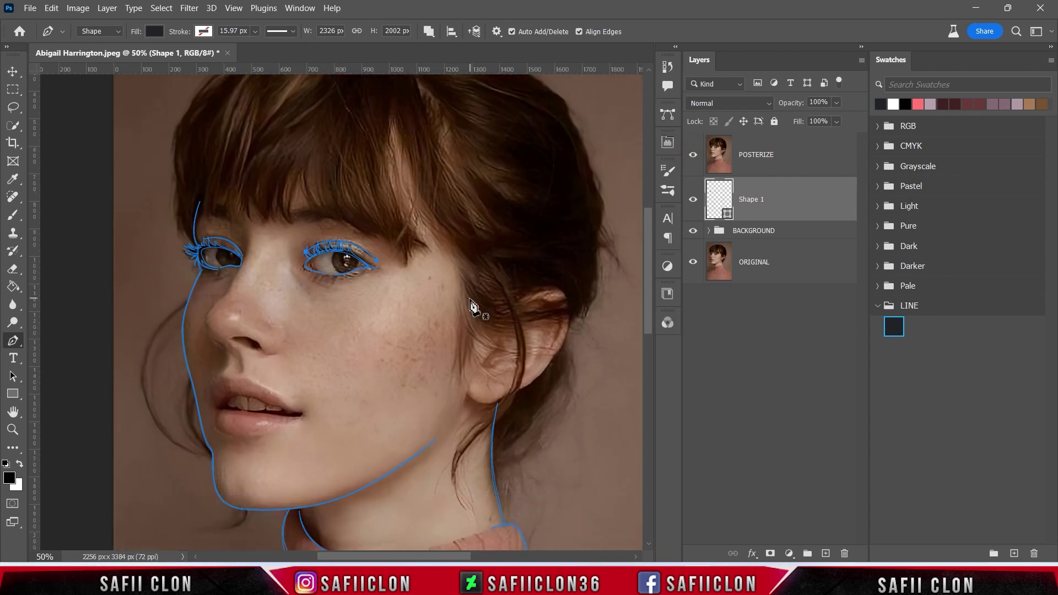
left_click_drag(473, 306, 539, 218)
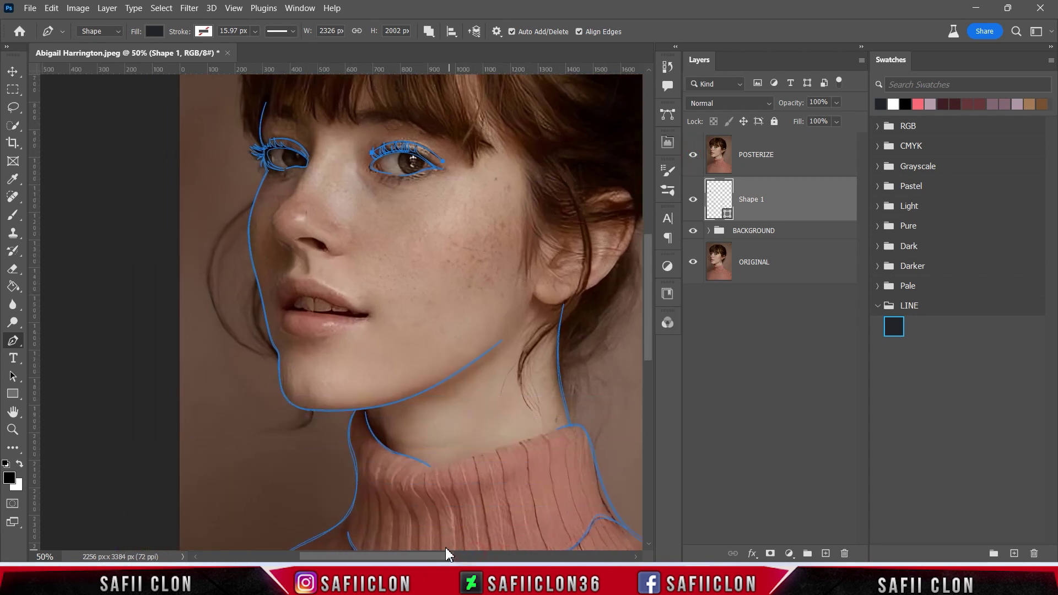
scroll(446, 548, "left", 1)
scroll(459, 495, "up", 3)
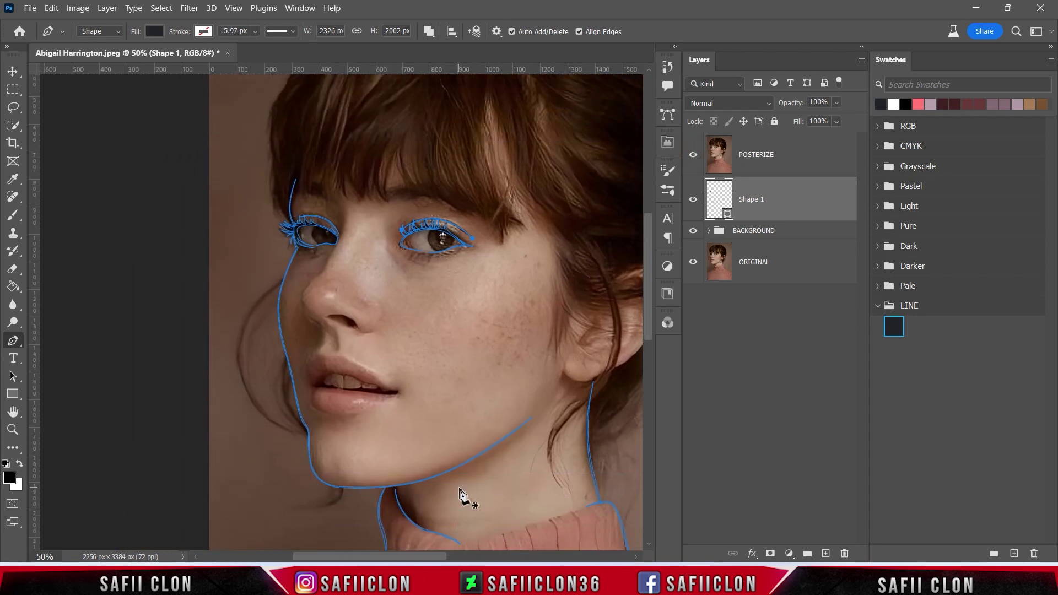
key("ctrl+plus")
key("ctrl+plus")
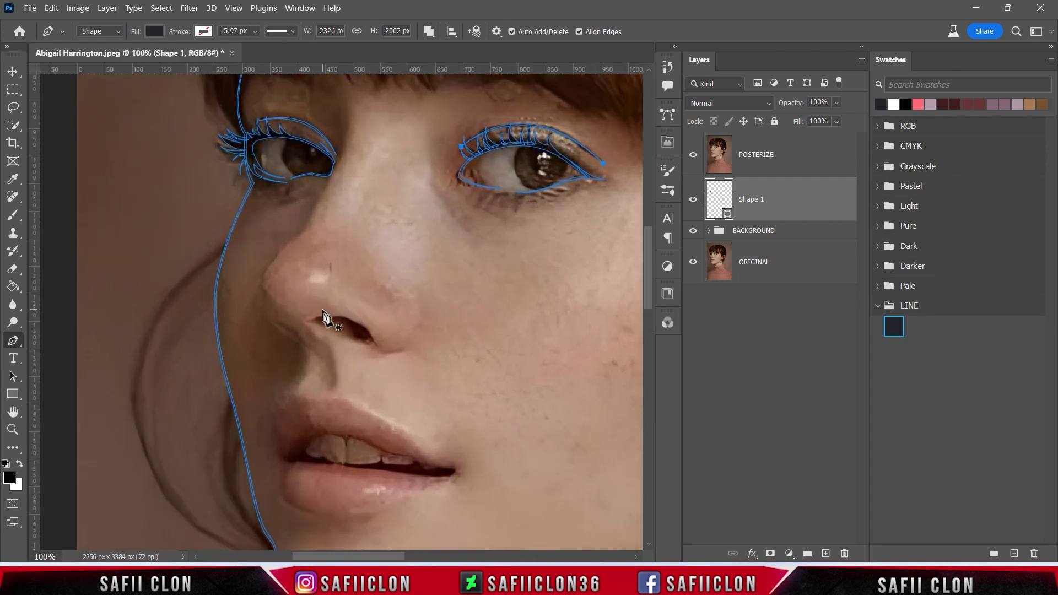
- Trace a closed curved nostril shape
left_click(314, 319)
mouse_move(361, 333)
left_mouse_down()
mouse_move(378, 349)
mouse_move(368, 367)
left_mouse_up()
key("ctrl+plus")
left_click(414, 378)
left_click(291, 325)
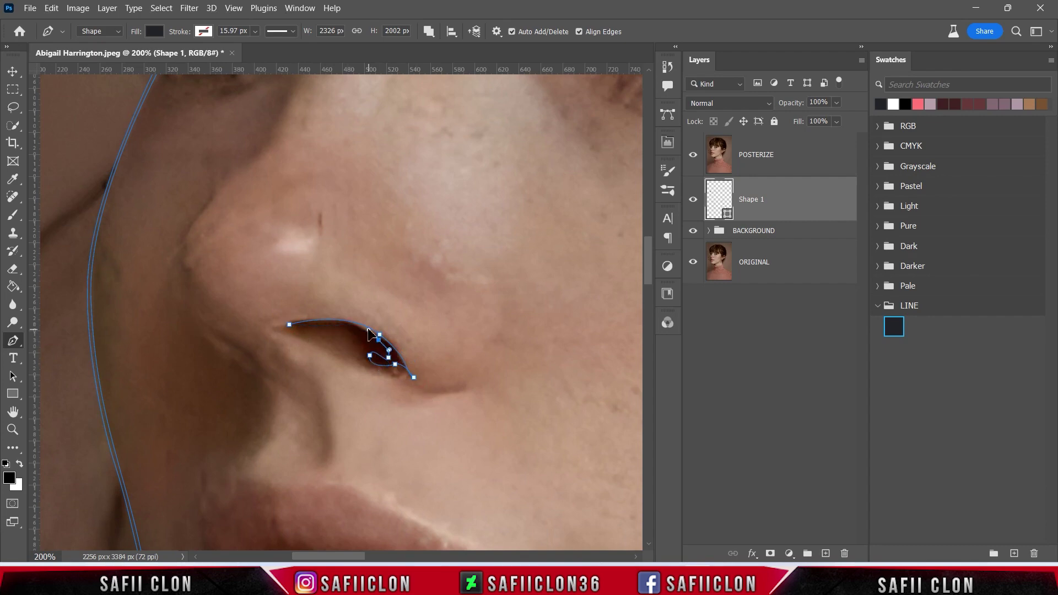
- Draw curves along the left side of the nose and around the nostril wing
left_click(216, 336)
left_click_drag(259, 375, 264, 401)
left_click(194, 333, "ctrl")
left_click(421, 388)
left_click_drag(500, 332, 527, 260)
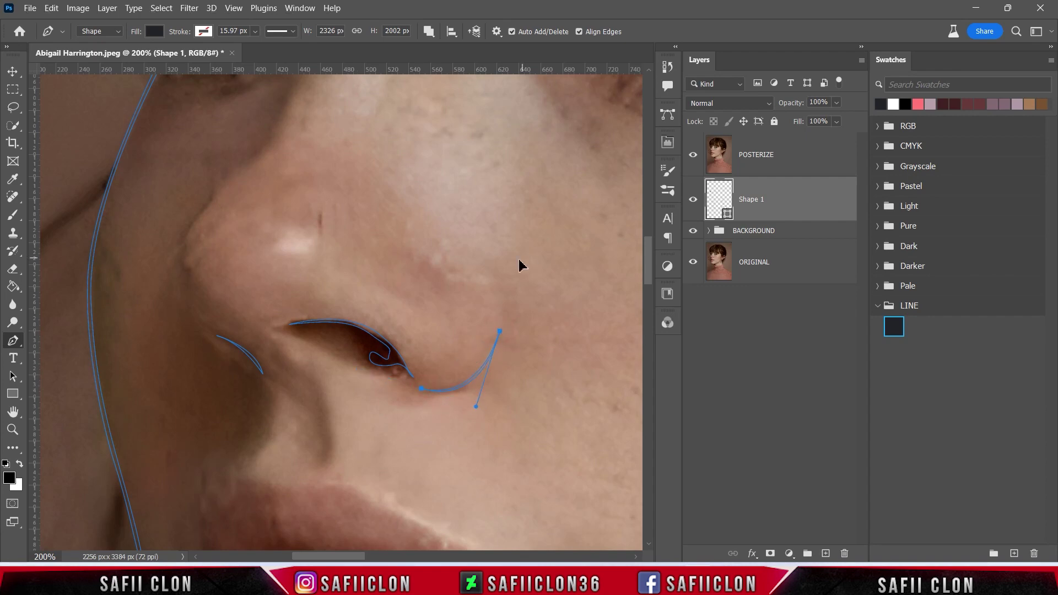
- Add a short curved line on the side of the nose
scroll(421, 423, "down", 2)
scroll(350, 397, "down", 2)
left_click(279, 331)
left_click_drag(263, 371, 274, 390)
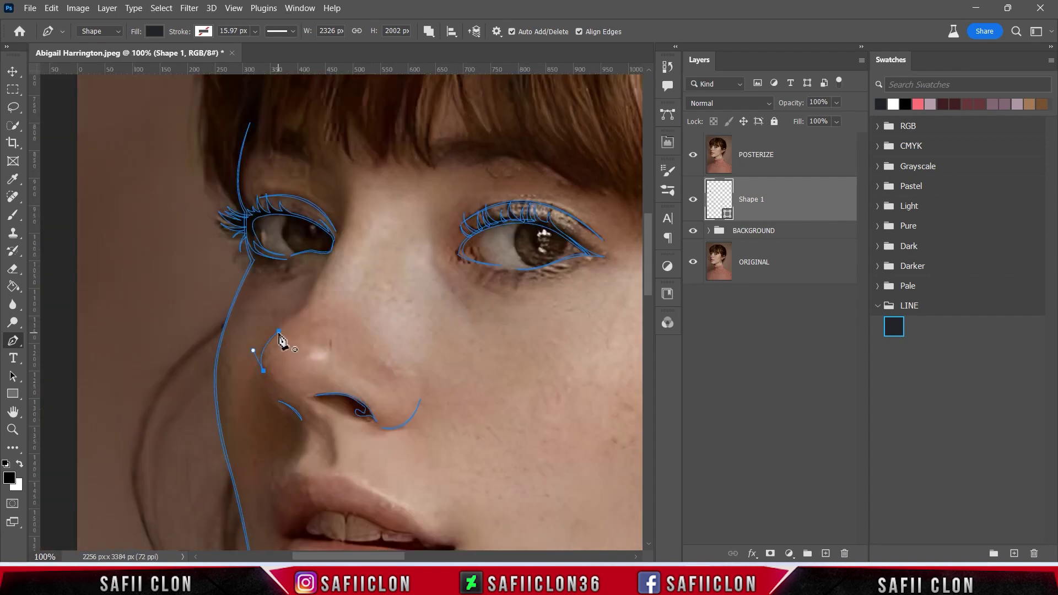
scroll(456, 347, "down", 3)
scroll(463, 406, "up", 2)
- Trace the line between the lips from the left corner across to the right
left_click(519, 452)
left_click(540, 448)
left_click(571, 452)
left_click_drag(560, 460, 570, 457)
left_click(483, 461)
left_click(357, 444)
left_click(326, 440)
left_click(271, 437)
left_click(236, 436)
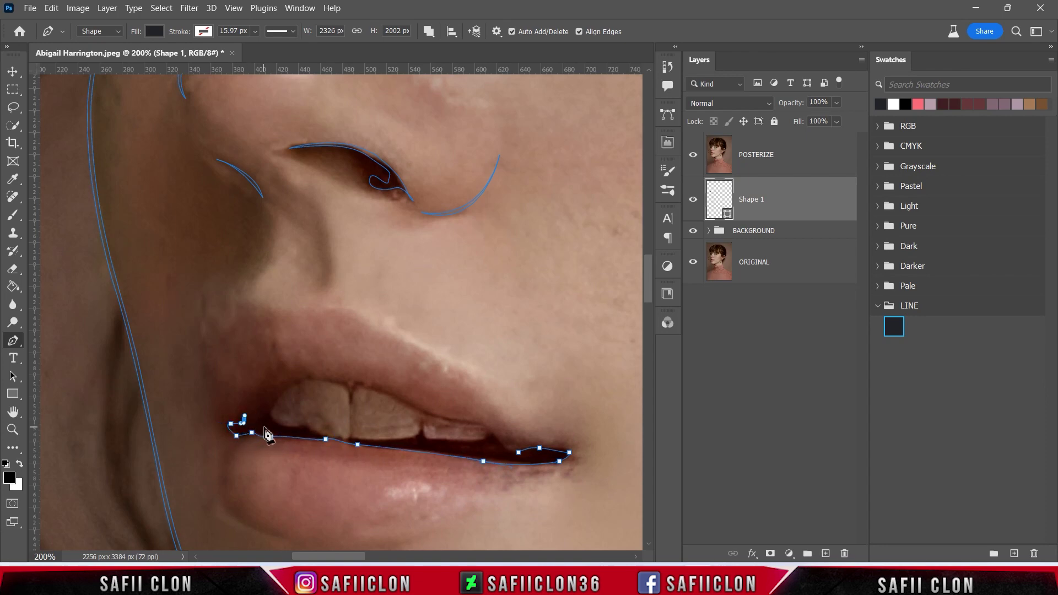
- Trace back along the upper edge and close the dark mouth-opening shape
left_click(288, 428)
left_click(308, 428)
left_click(347, 439)
left_click(420, 433)
left_click(437, 440)
left_click(483, 441)
left_click(519, 452)
- Draw the curved upper lip line across to the mouth corner
left_click(482, 426)
left_click(428, 414)
left_click_drag(358, 386, 347, 386)
left_click(352, 395)
left_click(295, 384)
left_click(282, 394)
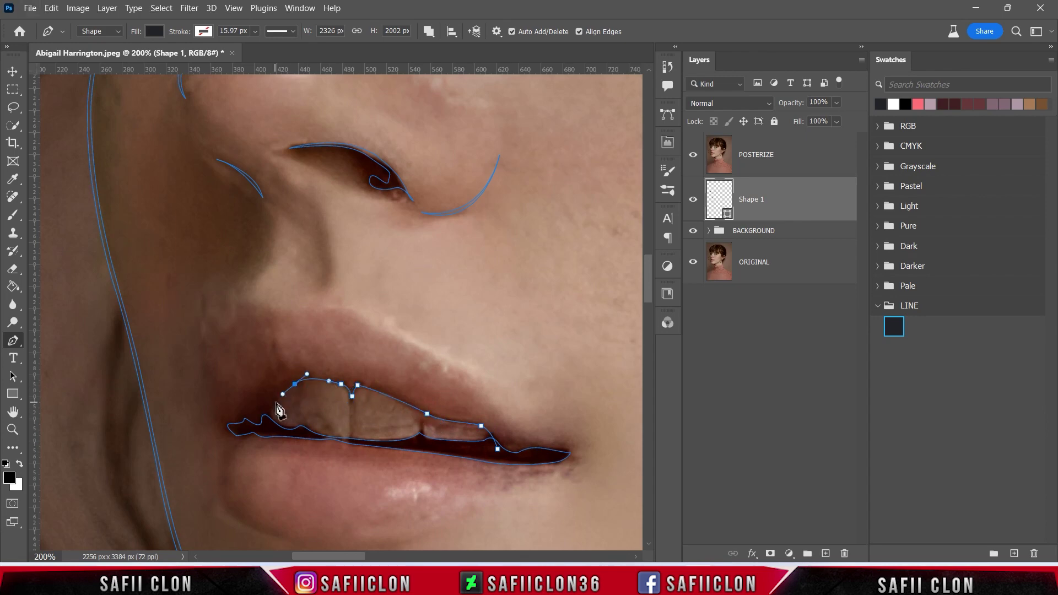
key("ctrl+plus")
left_click(292, 411)
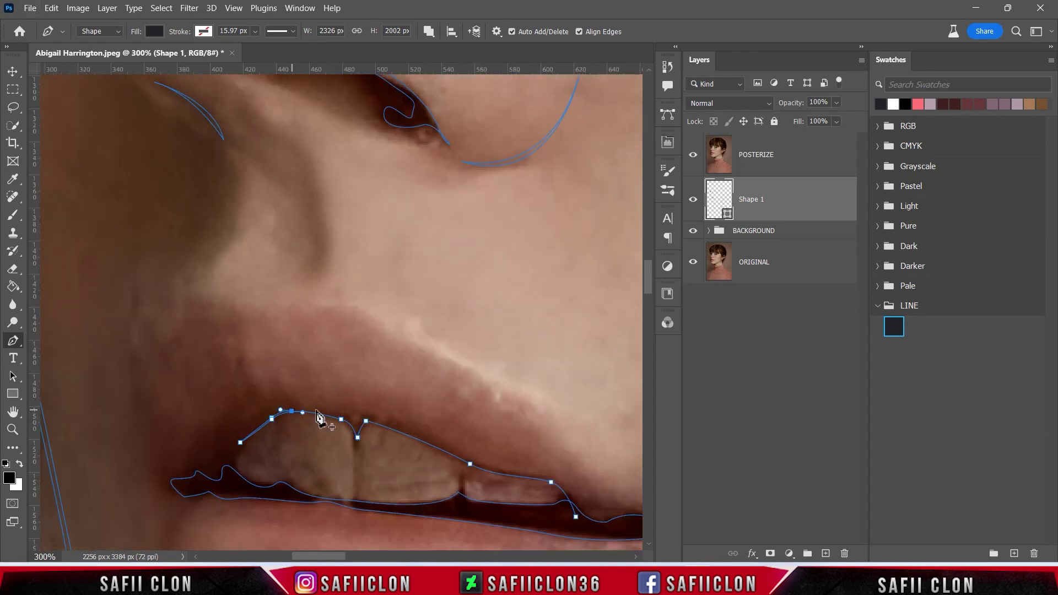
left_click(342, 418)
left_click(475, 462)
left_click(510, 474)
left_click(563, 485)
- Deselect the path and zoom out to view the finished mouth lines
key("ctrl+minus")
key("ctrl+minus")
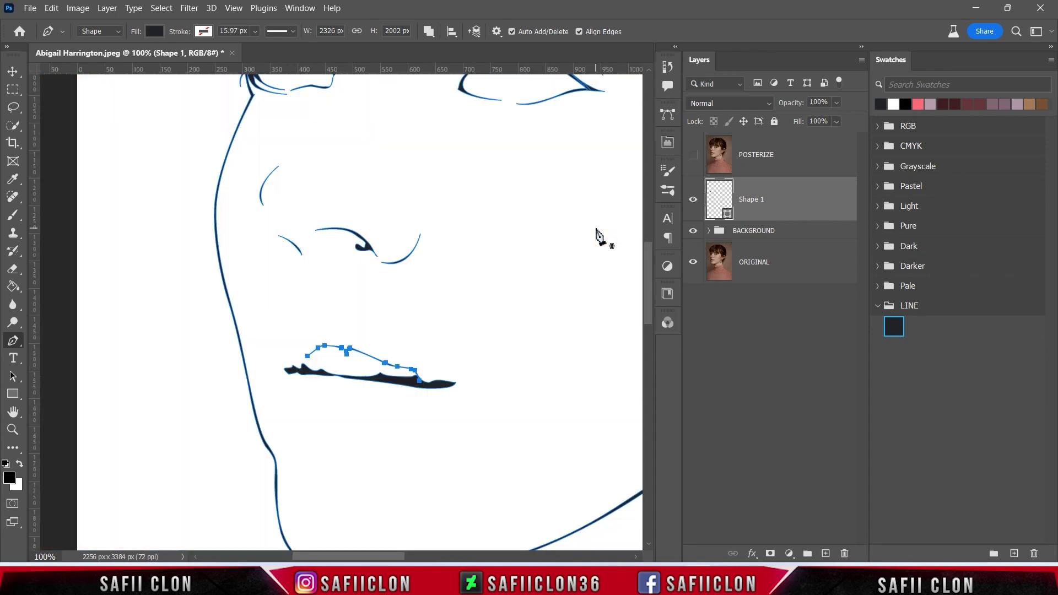
key("Escape")
key("ctrl+minus")
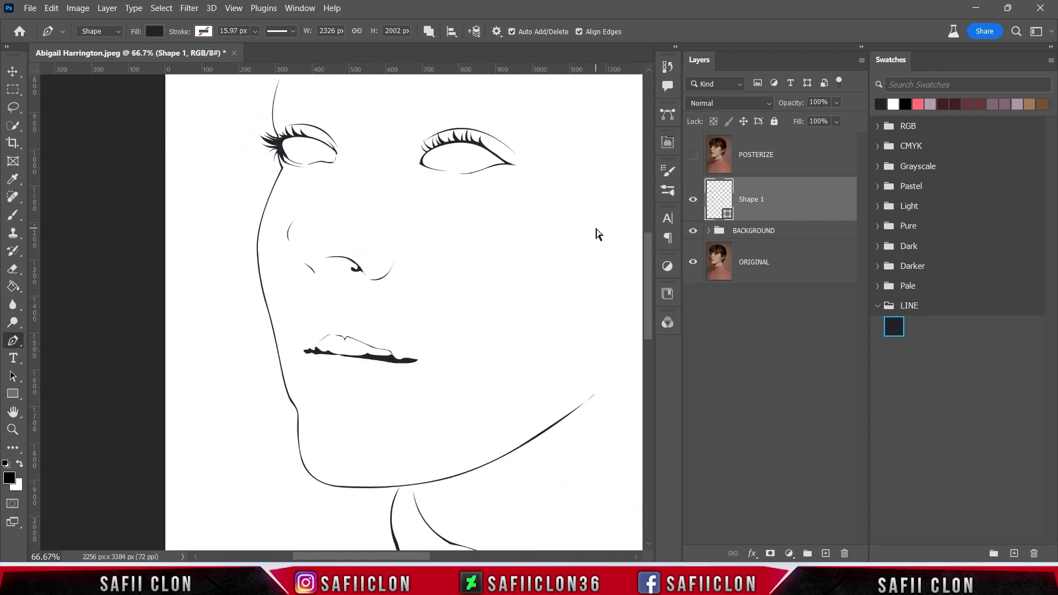
- Show the path outlines and the POSTERIZE reference photo, then zoom in on the ear
key("ctrl+minus")
key("ctrl+minus")
key("ctrl+plus")
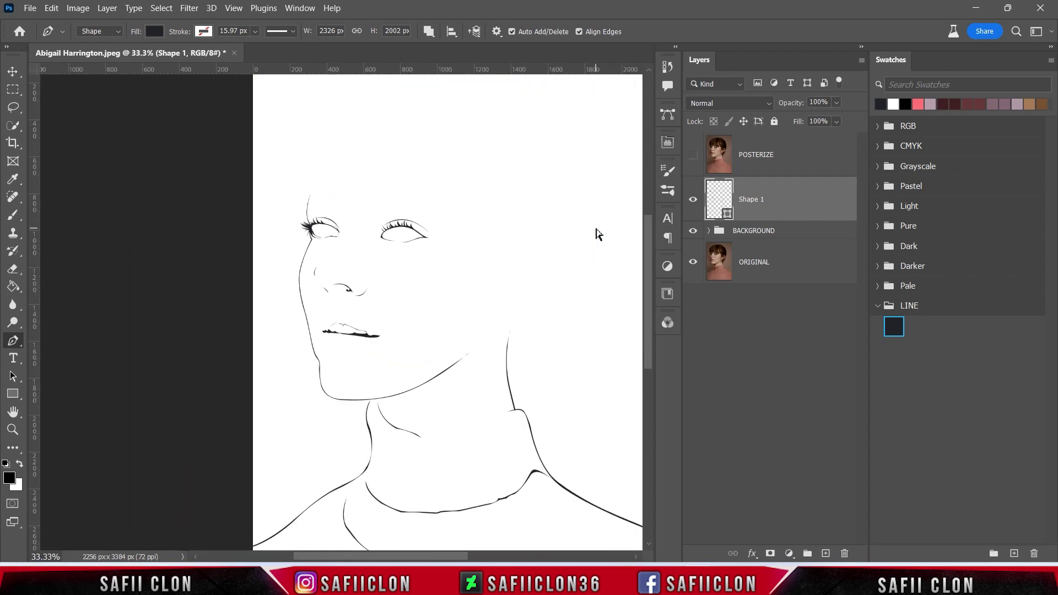
key("ctrl+plus")
key("ctrl+h")
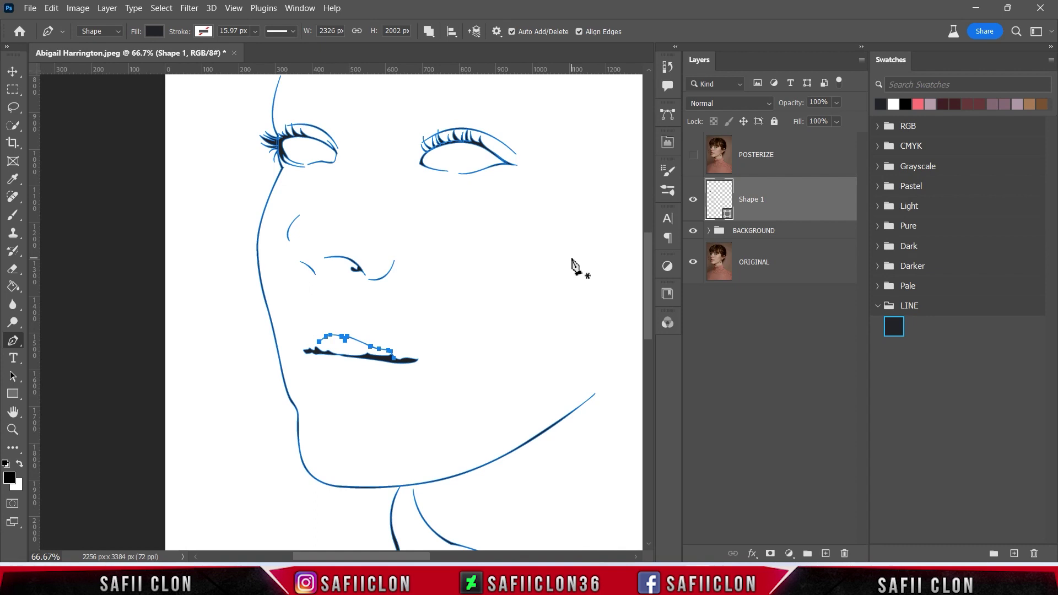
left_click(696, 157)
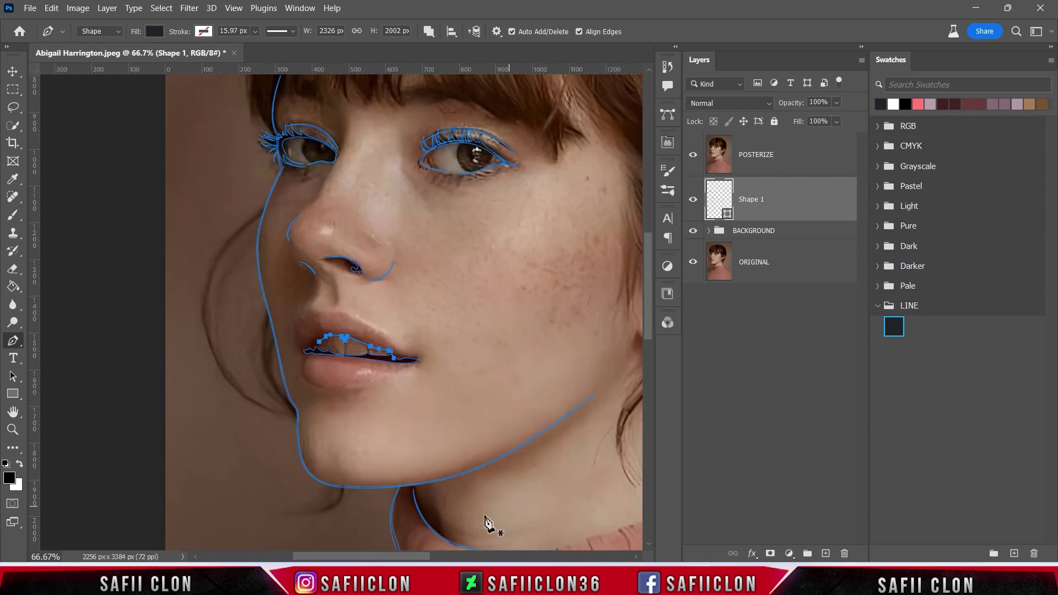
left_click_drag(418, 556, 479, 546)
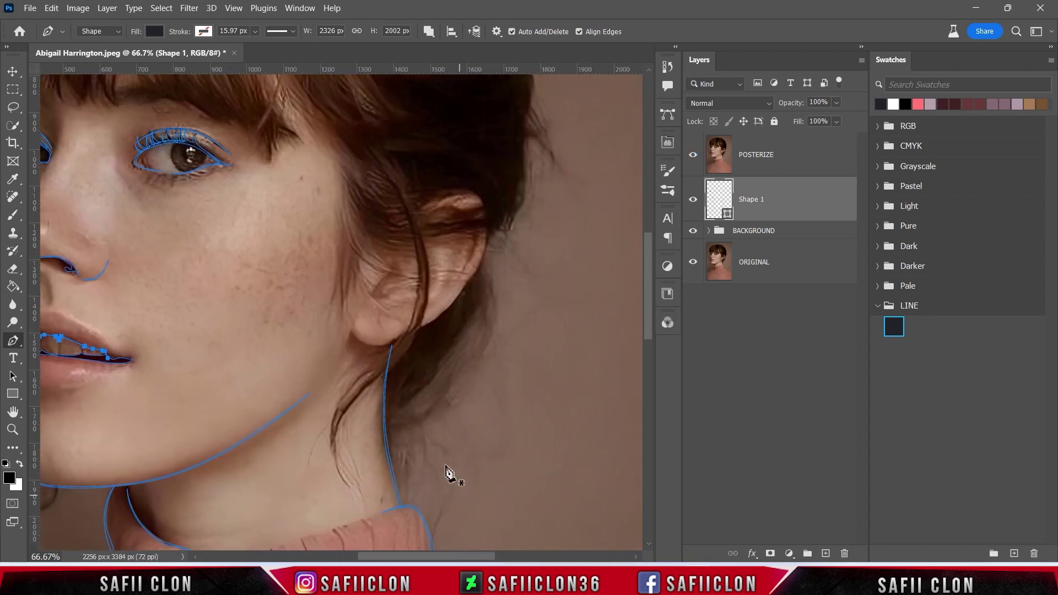
scroll(465, 456, "up", 2)
key("ctrl+plus")
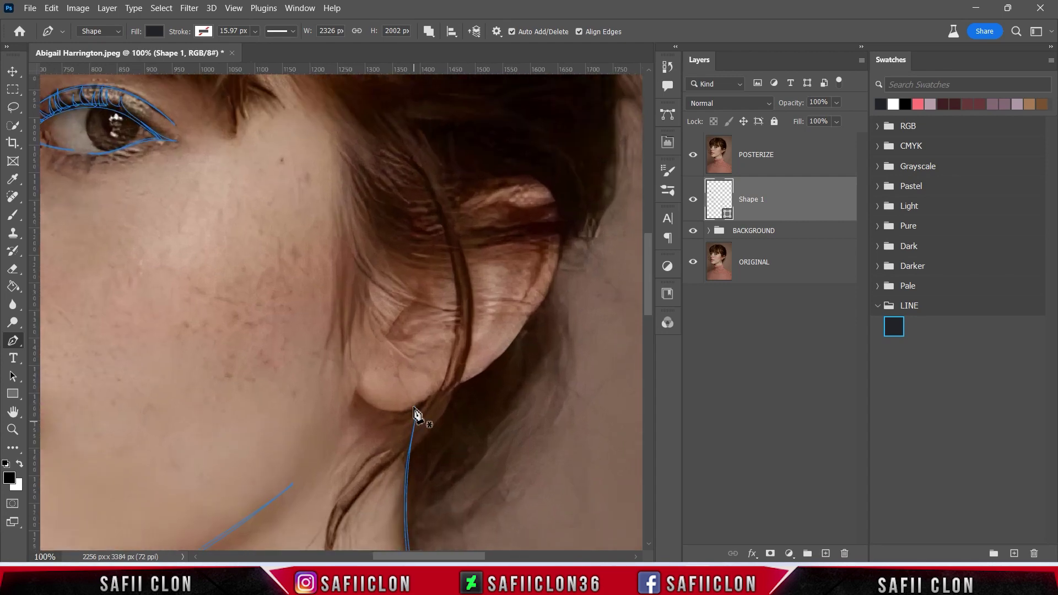
- Draw a curve below the ear lobe and an arch over the top of the ear
left_click(416, 280)
left_click_drag(388, 335, 388, 322)
left_click(475, 213)
left_click(532, 212)
mouse_move(503, 212)
left_mouse_down()
mouse_move(499, 200)
mouse_move(531, 184)
left_mouse_up()
left_click(521, 300)
key("Escape")
- Trace an inner-ear line around the ear and down toward the lobe
left_click(478, 184)
left_click(546, 189)
left_click(545, 294)
left_click(508, 349)
mouse_move(449, 387)
left_mouse_down()
mouse_move(351, 425)
mouse_move(358, 394)
mouse_move(379, 426)
left_mouse_up()
- Trace the outer ear rim from the lobe up along the edge
left_click(357, 375)
left_click_drag(448, 389, 459, 386)
left_click_drag(513, 347, 556, 293)
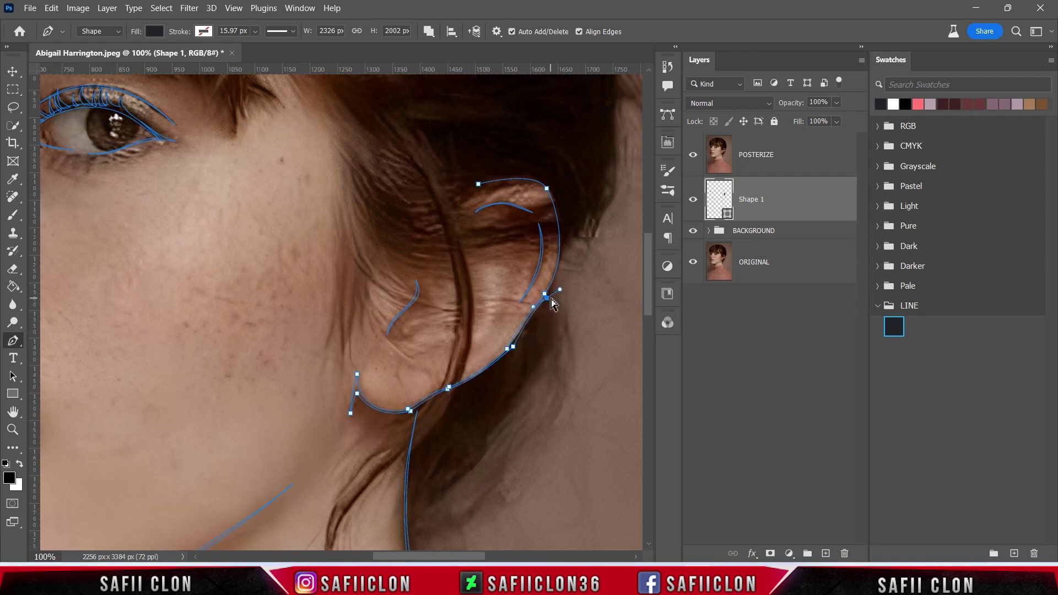
left_click_drag(553, 190, 533, 144)
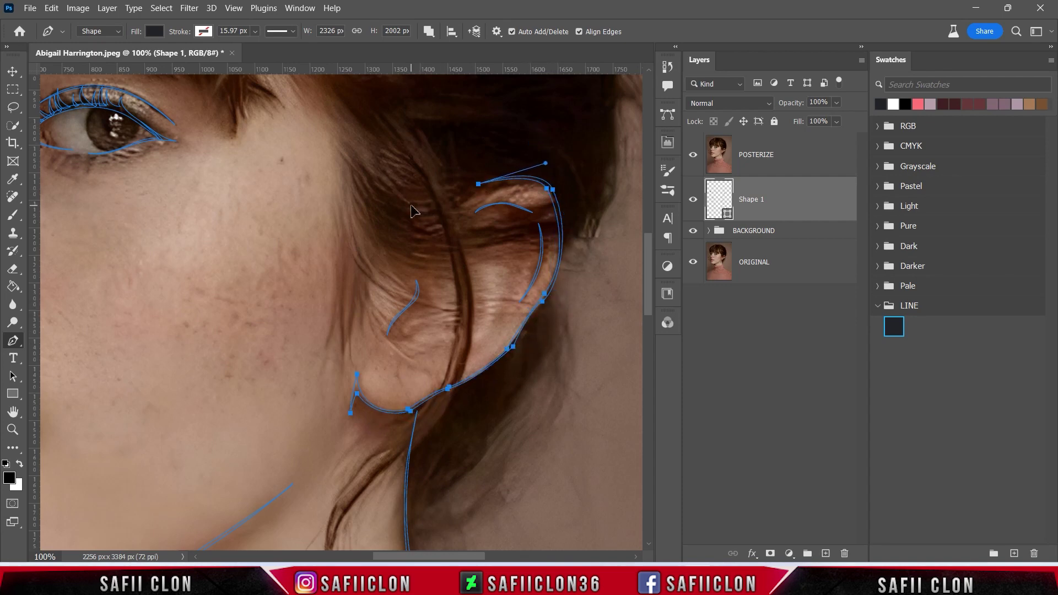
scroll(485, 312, "up", 2)
scroll(485, 311, "down", 3)
scroll(485, 308, "down", 3)
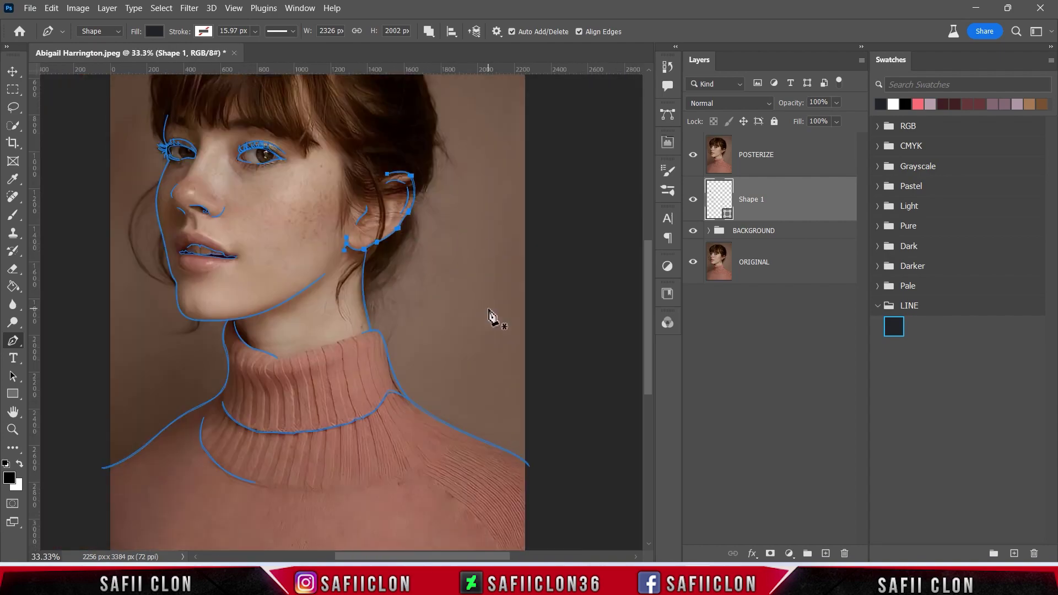
- Draw the curved top edge of the turtleneck collar
scroll(489, 310, "up", 1)
scroll(489, 309, "up", 1)
left_click(266, 392)
left_click_drag(305, 380, 317, 376)
mouse_move(371, 357)
left_mouse_down()
mouse_move(383, 355)
mouse_move(333, 399)
left_mouse_up()
scroll(384, 359, "up", 1)
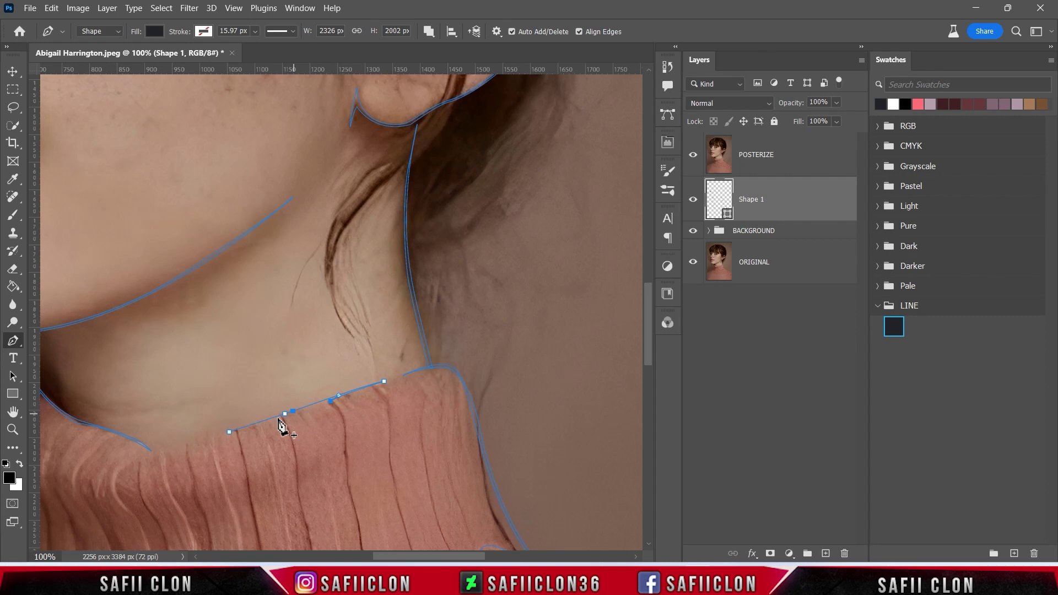
scroll(387, 425, "down", 1)
scroll(306, 419, "down", 1)
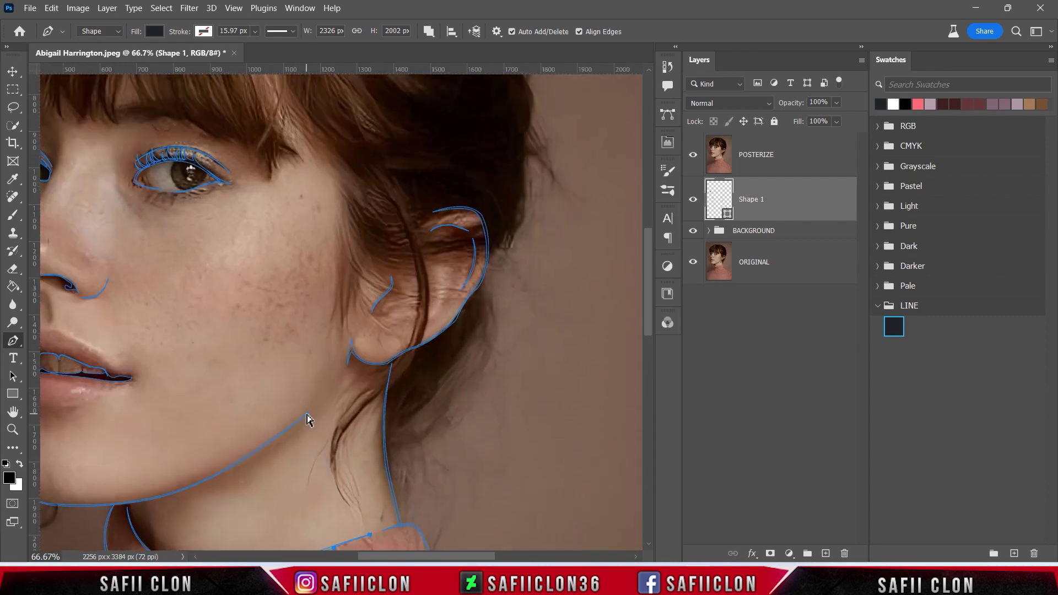
scroll(315, 423, "down", 1)
scroll(331, 408, "down", 1)
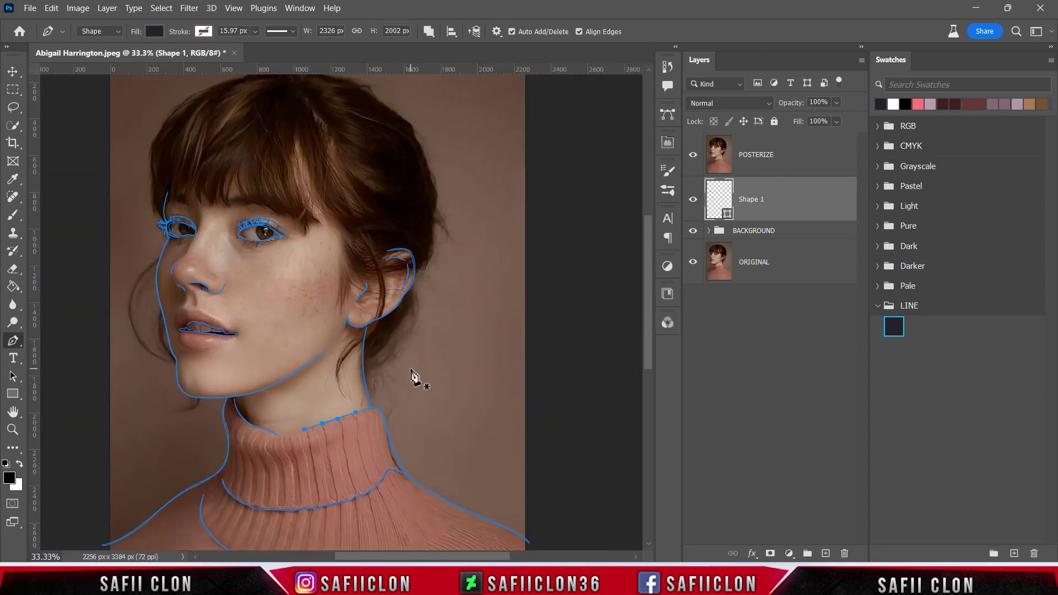
- Hide and re-show the POSTERIZE photo to check the line art
left_click(693, 157)
left_click(693, 157)
scroll(414, 371, "down", 3)
scroll(465, 358, "down", 2)
scroll(465, 355, "up", 1)
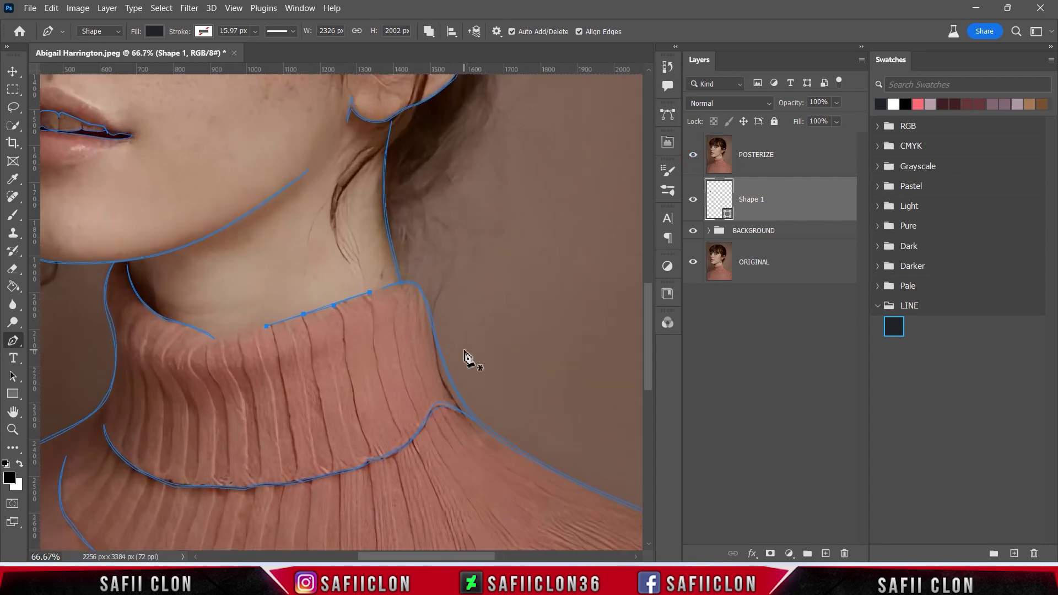
scroll(457, 364, "up", 1)
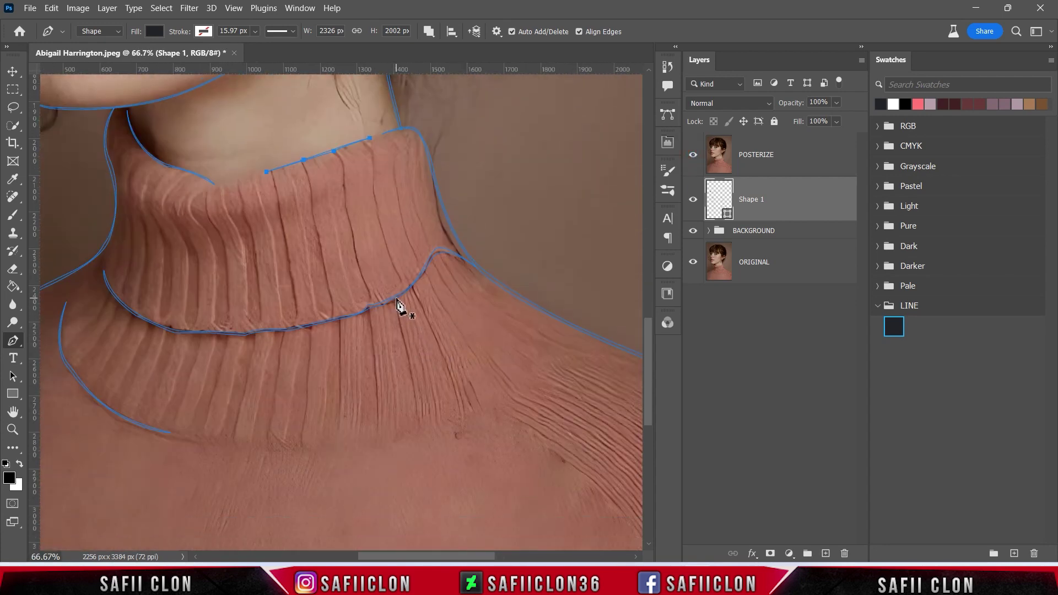
scroll(402, 302, "up", 1)
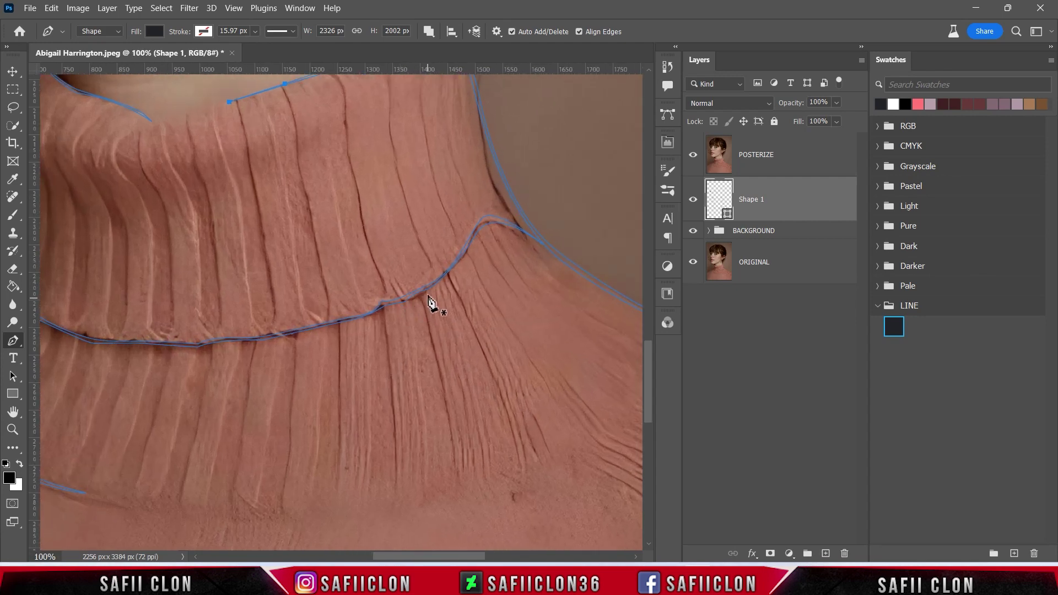
- Draw the first three vertical rib lines hanging below the collar fold
left_click(422, 298)
key("ctrl+z")
left_click(384, 305)
left_click_drag(394, 503, 381, 533)
left_click(341, 321)
left_click_drag(339, 478, 341, 358)
left_click(298, 330)
left_click_drag(291, 423, 291, 447)
left_click_drag(284, 507, 283, 485)
- Add three more curved rib lines below the fold, moving left
left_click(258, 340)
left_click_drag(251, 384, 247, 407)
left_click_drag(258, 346, 388, 349)
left_click_drag(360, 470, 388, 371)
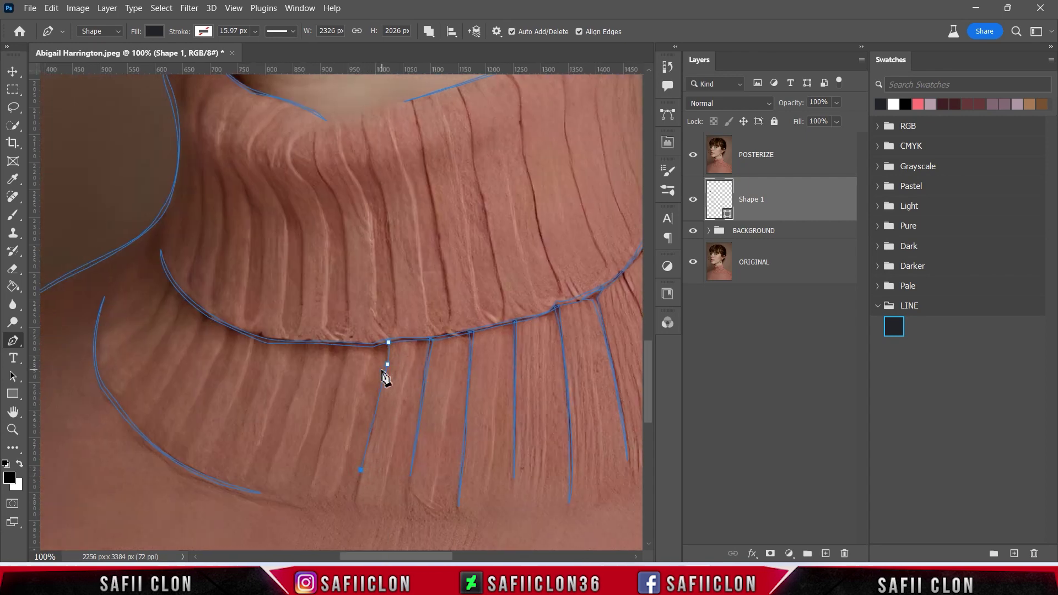
left_click(347, 344)
left_click_drag(314, 484, 308, 503)
left_click(311, 342)
left_click_drag(272, 465, 287, 424)
- Finish the row with short rib strokes along the fold curve
left_click(269, 341)
mouse_move(253, 400)
left_mouse_down()
mouse_move(243, 415)
mouse_move(220, 398)
left_mouse_up()
left_click(236, 333)
mouse_move(245, 354)
left_mouse_down()
mouse_move(350, 359)
mouse_move(346, 329)
left_mouse_up()
left_click(352, 320)
left_click(328, 302)
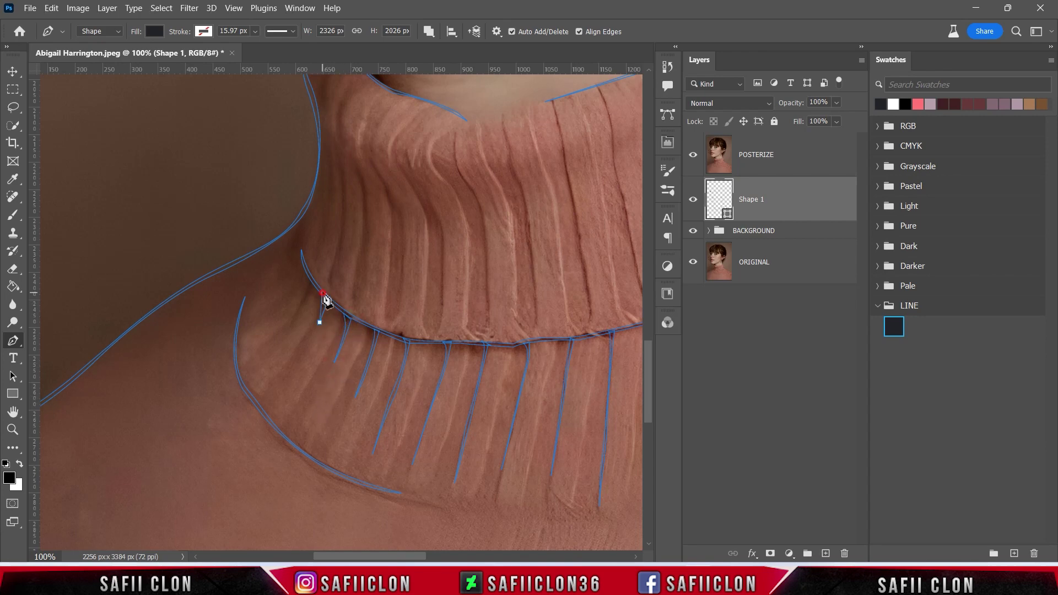
left_click_drag(275, 345, 307, 263)
- Draw a curved rib line down the turtleneck's right fold
scroll(419, 325, "right", 3)
scroll(485, 441, "right", 3)
scroll(440, 407, "right", 3)
scroll(431, 428, "down", 1)
left_click_drag(455, 417, 444, 476)
scroll(322, 97, "up", 1)
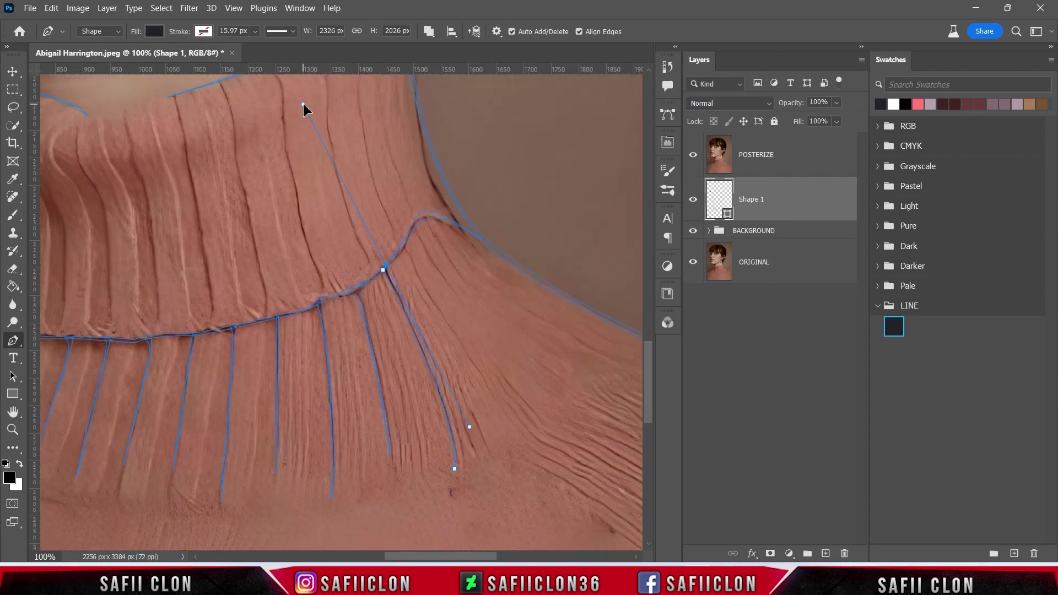
left_click(402, 248)
left_click_drag(478, 373, 487, 389)
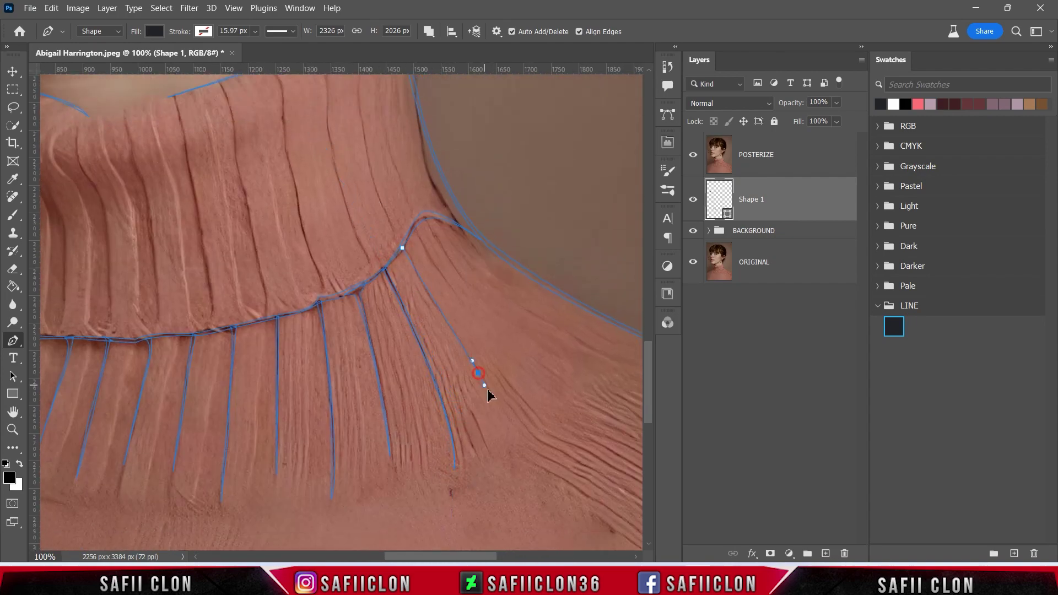
left_click(404, 246, "ctrl")
- Add a short rib line and a shoulder line ending in a sharp corner
left_click(427, 215)
left_click(488, 297)
left_click(421, 182, "ctrl")
left_click_drag(620, 366, 618, 406)
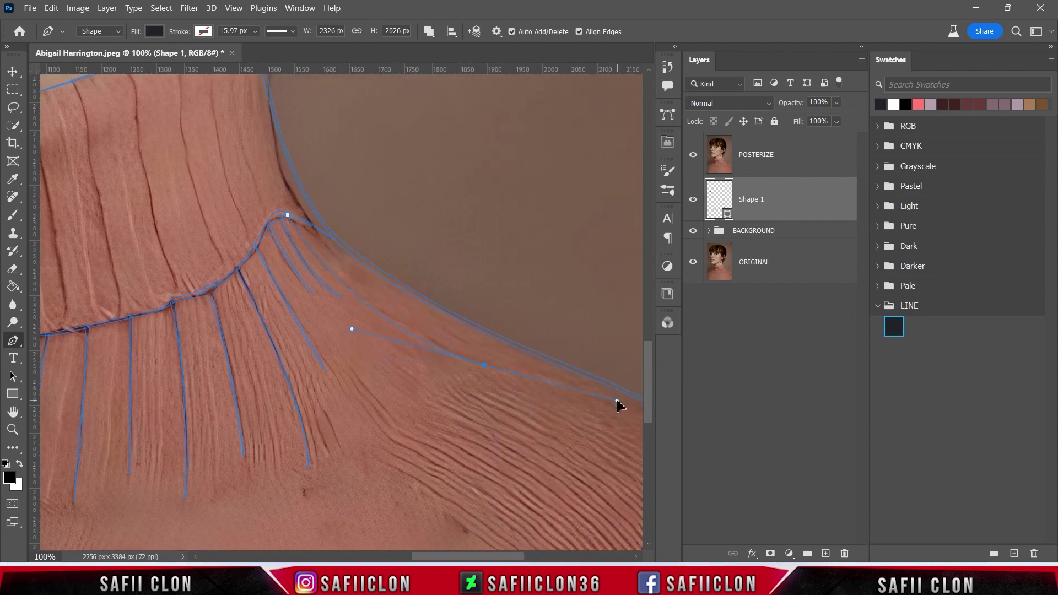
left_click(485, 365, "alt")
- Trace a long rib line from the upper collar down to the fold
scroll(290, 224, "up", 3)
scroll(401, 456, "left", 5)
left_click_drag(420, 180, 426, 215)
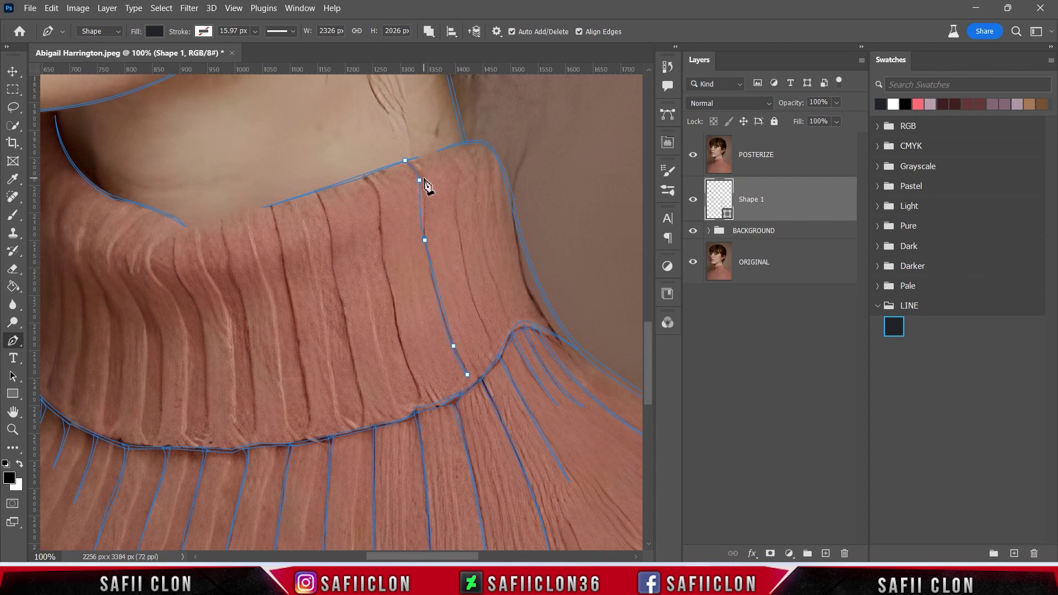
left_click(449, 159)
left_click(459, 179)
left_click(462, 253)
left_click(472, 296)
left_click(491, 343)
key("Escape")
key("Escape")
- Outline and close a narrow rib shape running down the collar
left_click(361, 176)
left_click(379, 199)
left_click(381, 265)
left_click(391, 295)
left_click(400, 326)
left_click(419, 384)
left_click(394, 295)
left_click(381, 200)
left_click(364, 430)
left_click(368, 431)
left_click(367, 399)
left_click(344, 304)
left_click(331, 227)
left_click(313, 194)
- Draw another curved rib shape that closes back at its start
left_click(273, 205)
left_click_drag(281, 242, 283, 259)
left_click_drag(310, 416, 314, 417)
left_click(272, 205)
mouse_move(229, 220)
left_mouse_down()
mouse_move(413, 230)
mouse_move(425, 289)
left_mouse_up()
- Add several more curved rib lines across the collar down to the fold
left_click(410, 219)
left_click_drag(436, 338, 439, 368)
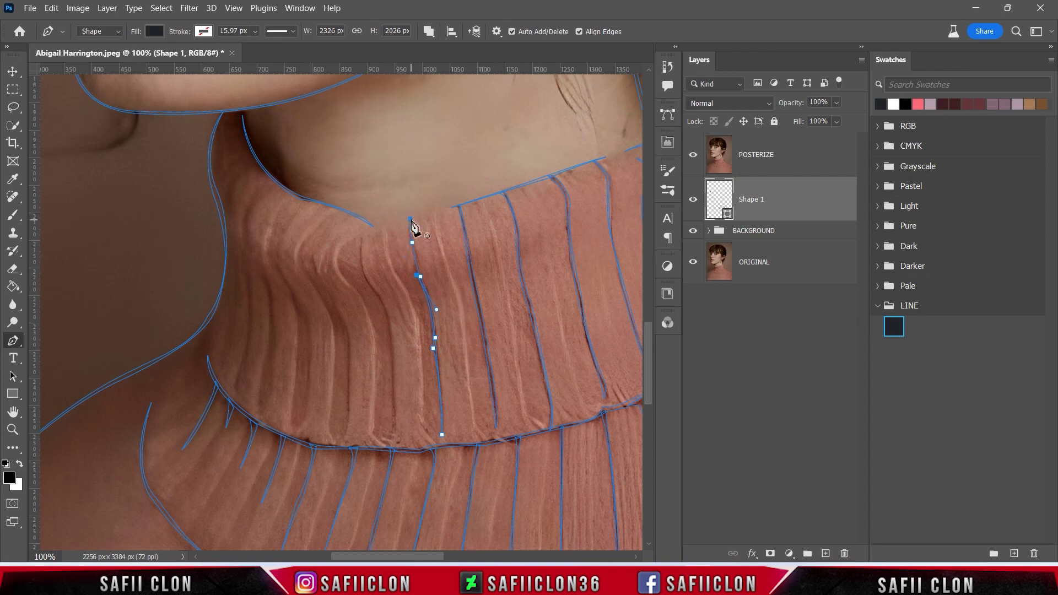
left_click(364, 234)
left_click_drag(365, 271, 375, 289)
left_click(393, 431)
left_click(320, 243)
mouse_move(324, 288)
left_mouse_down()
mouse_move(343, 307)
mouse_move(351, 352)
left_mouse_up()
left_click(336, 305)
left_click(348, 421)
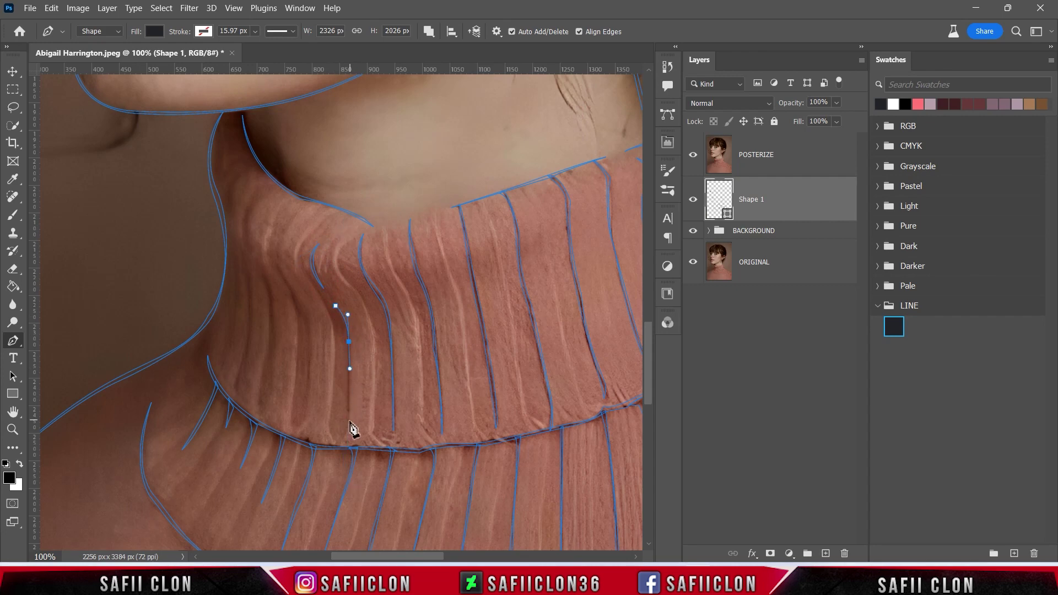
key("Escape")
- Draw a rib line on the left collar and reshape its curve
scroll(331, 298, "up", 2)
left_click(300, 243)
left_click(309, 419)
mouse_move(284, 307)
left_mouse_down()
mouse_move(231, 253)
mouse_move(279, 308)
left_mouse_up()
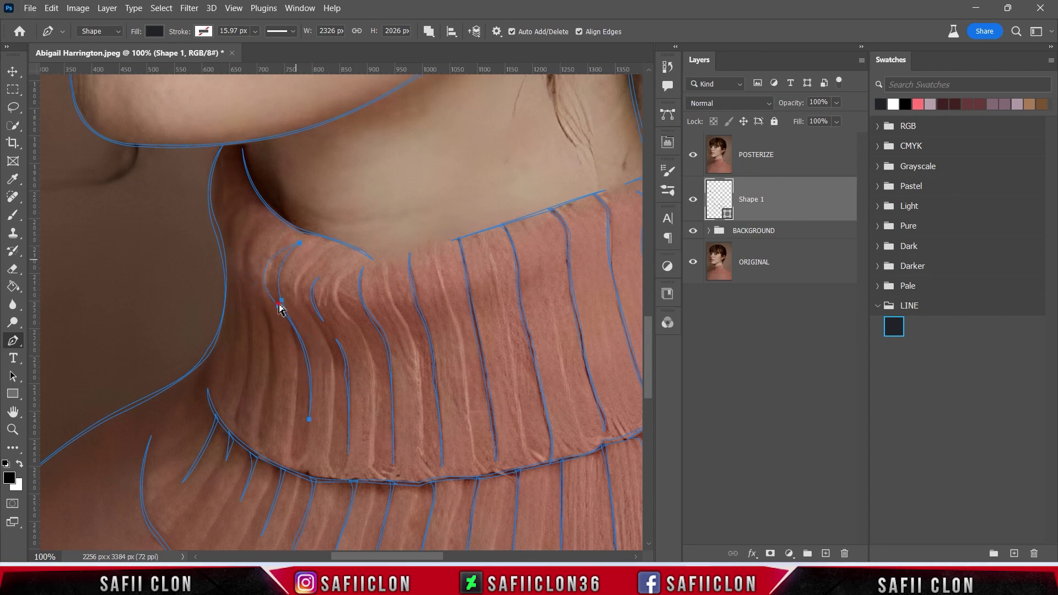
left_click_drag(251, 270, 263, 285)
key("Escape")
- Add two more rib lines down the left side of the collar
left_click(264, 292)
left_click(268, 317)
left_click(272, 392)
left_click(269, 435)
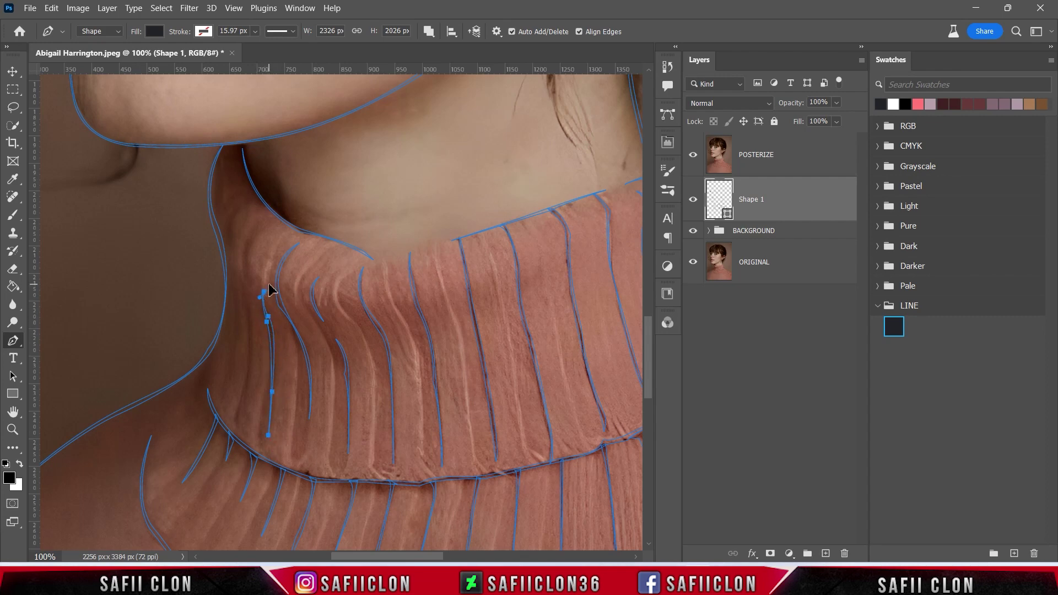
left_click(250, 301)
left_click_drag(240, 428, 251, 386)
left_click(251, 359)
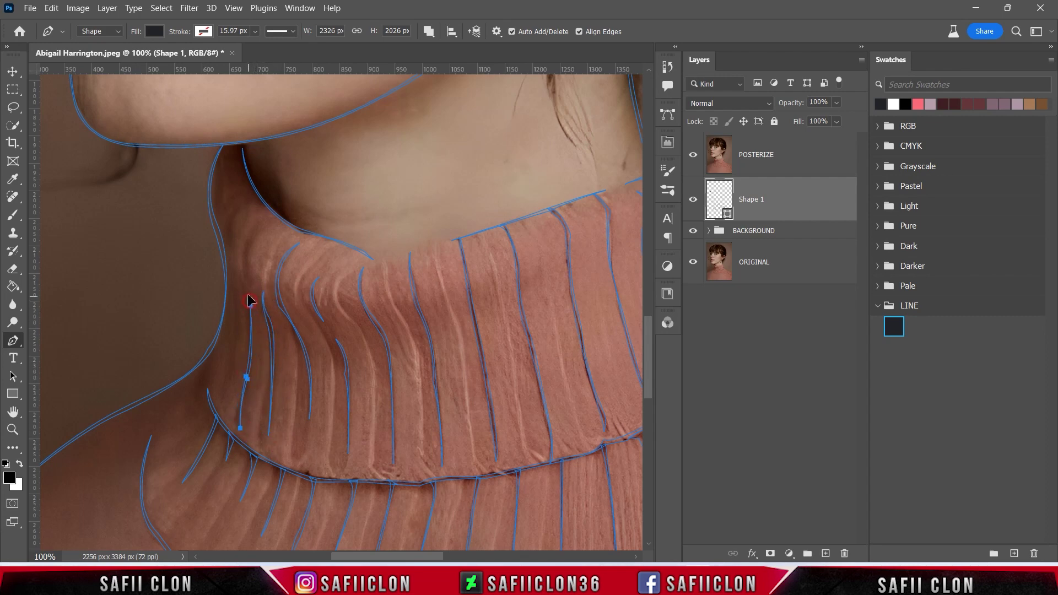
- Start the collar's left edge line, then hide the POSTERIZE reference photo
scroll(264, 264, "up", 2)
left_click(262, 224)
left_click_drag(231, 264, 237, 299)
key("ctrl+z")
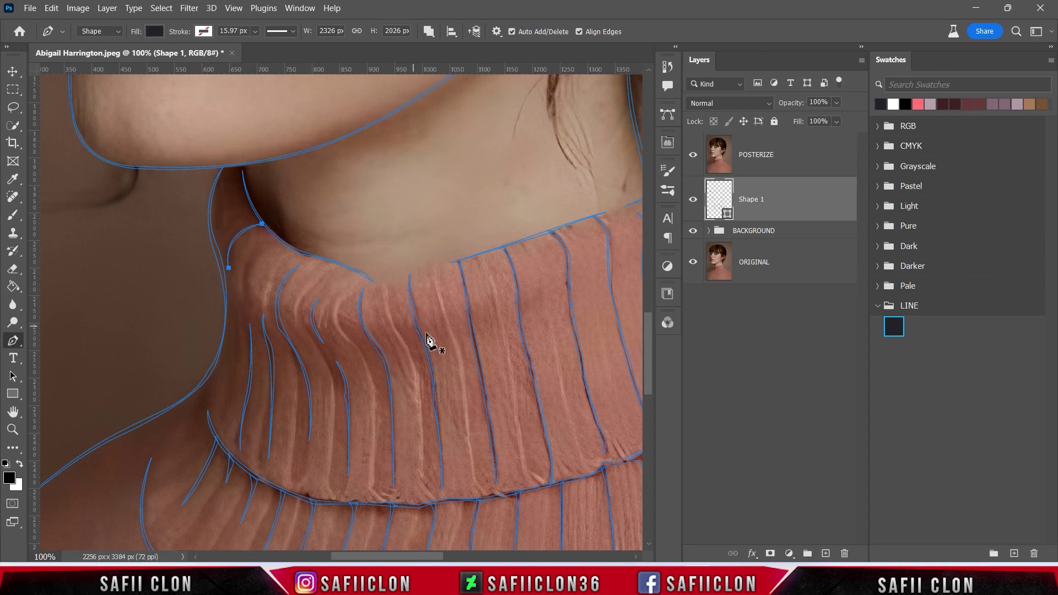
scroll(430, 342, "up", 4)
scroll(441, 353, "up", 2)
left_click(694, 156)
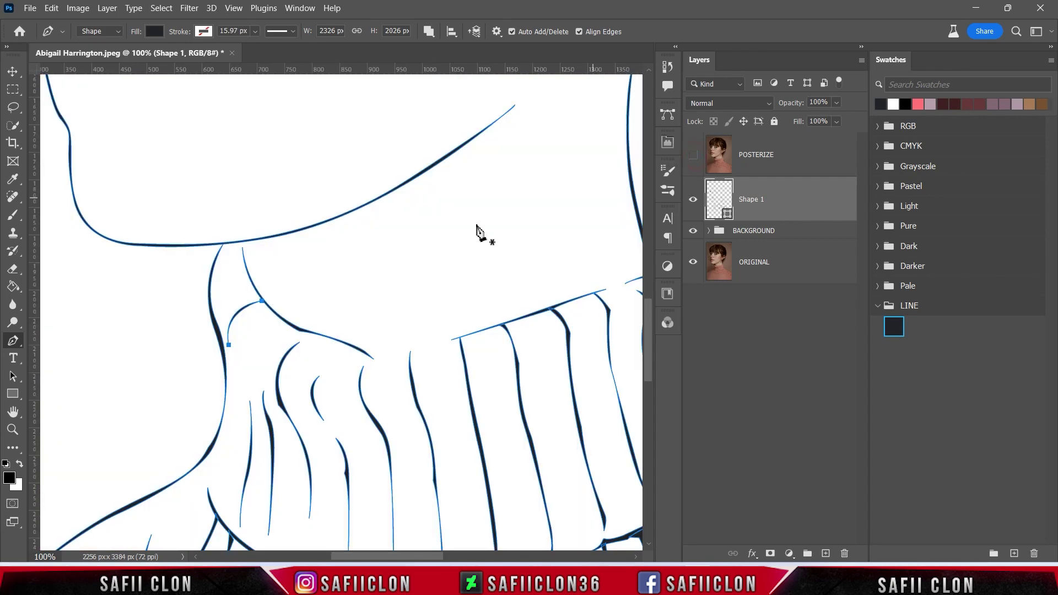
- Show the reference photo again and rename the line-art layer to LINE
key("ctrl+minus")
key("ctrl+minus")
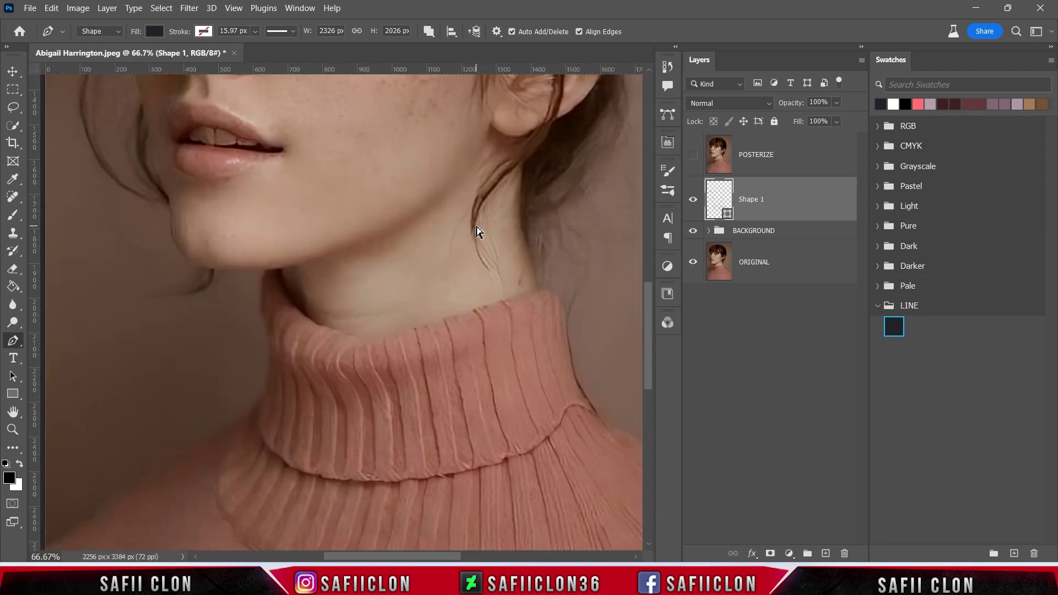
key("ctrl+minus")
key("ctrl+minus")
key("ctrl+minus")
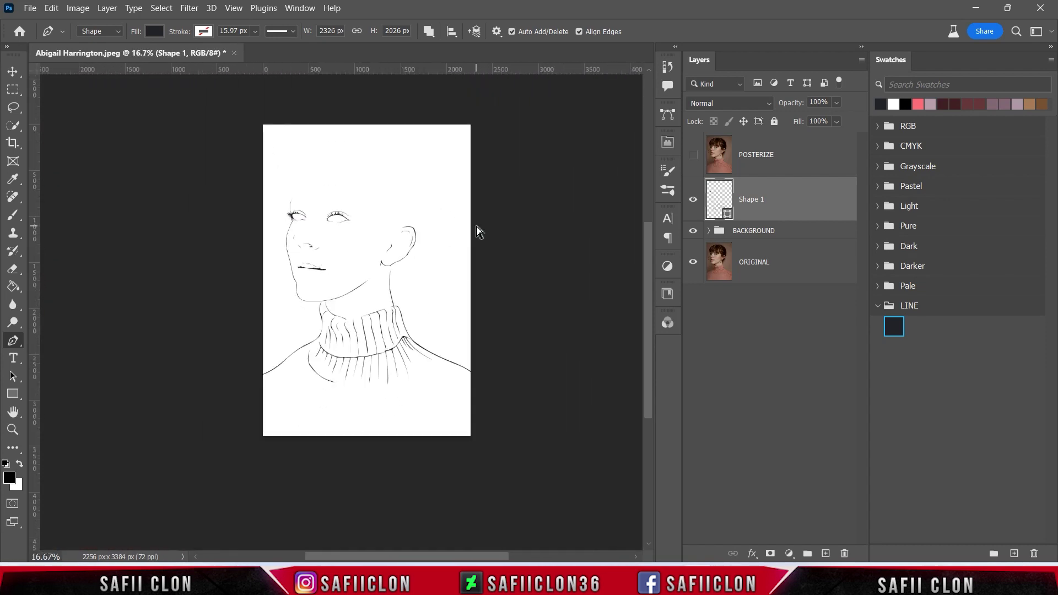
key("ctrl+plus")
key("ctrl+plus")
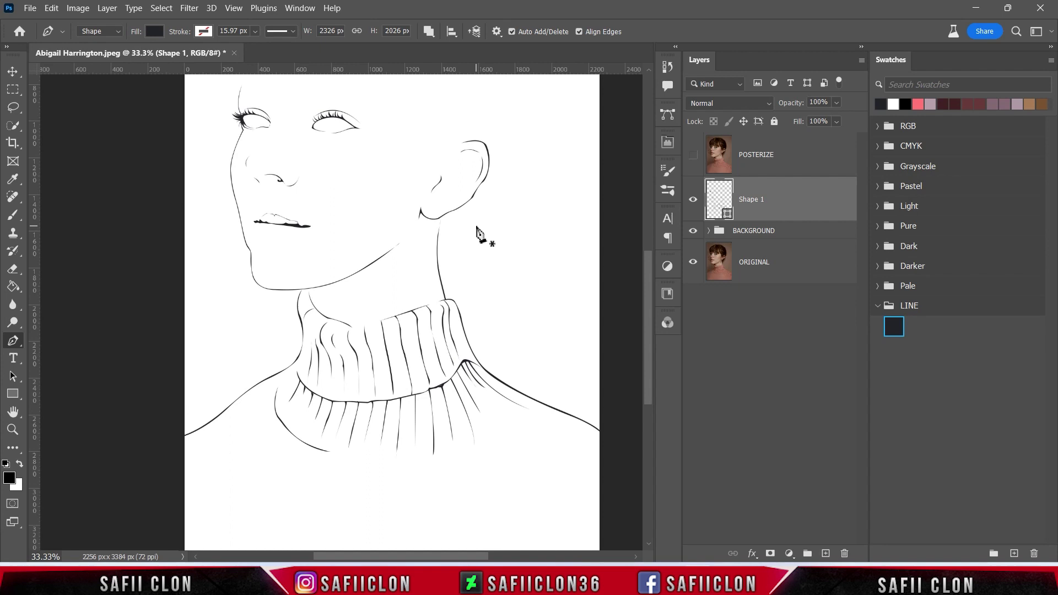
scroll(485, 314, "up", 2)
scroll(485, 320, "up", 1)
scroll(486, 322, "up", 2)
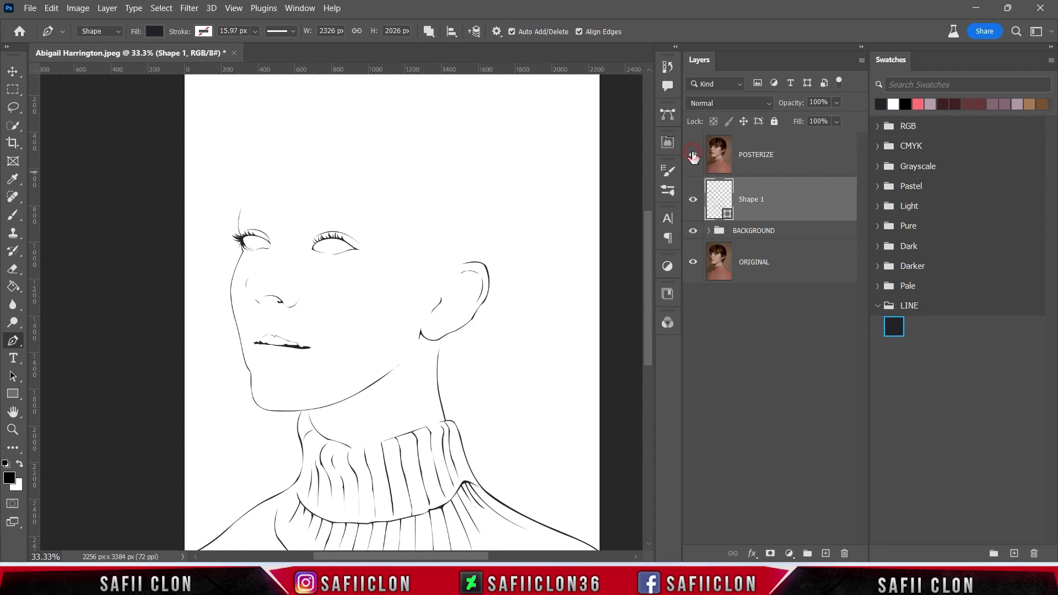
left_click(693, 156)
double_click(754, 200)
type("LINE")
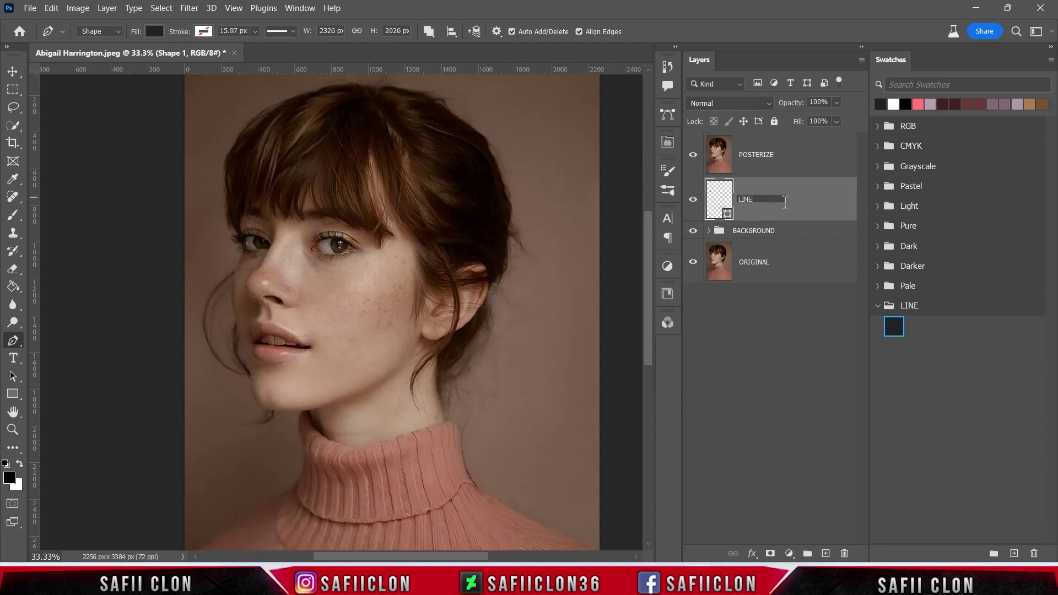
key("Return")
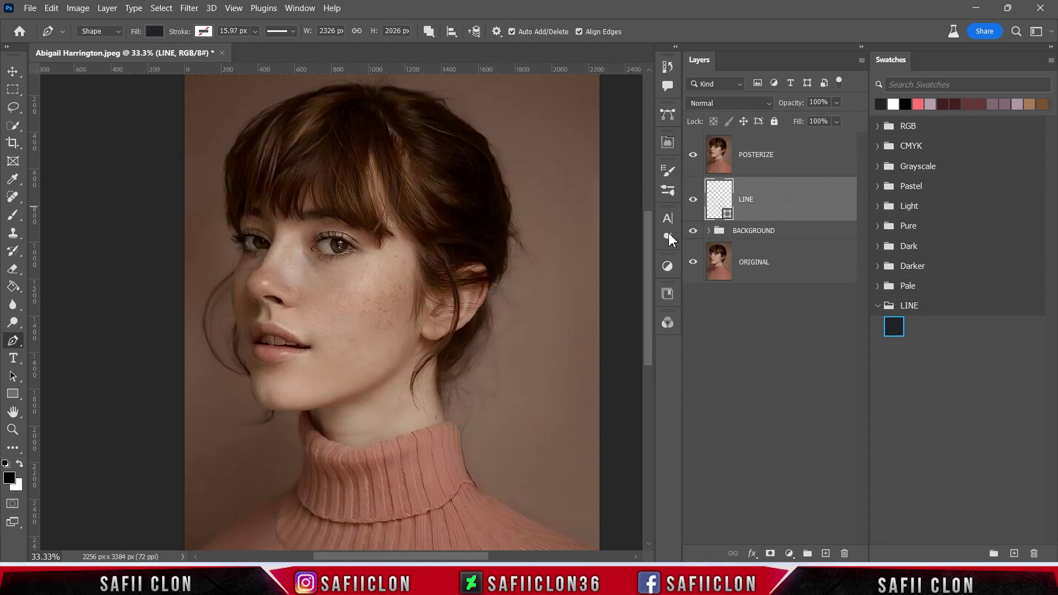
- Set the Pen tool's Path Operations to New Layer
right_click(13, 341)
left_click(107, 31)
left_click(429, 32)
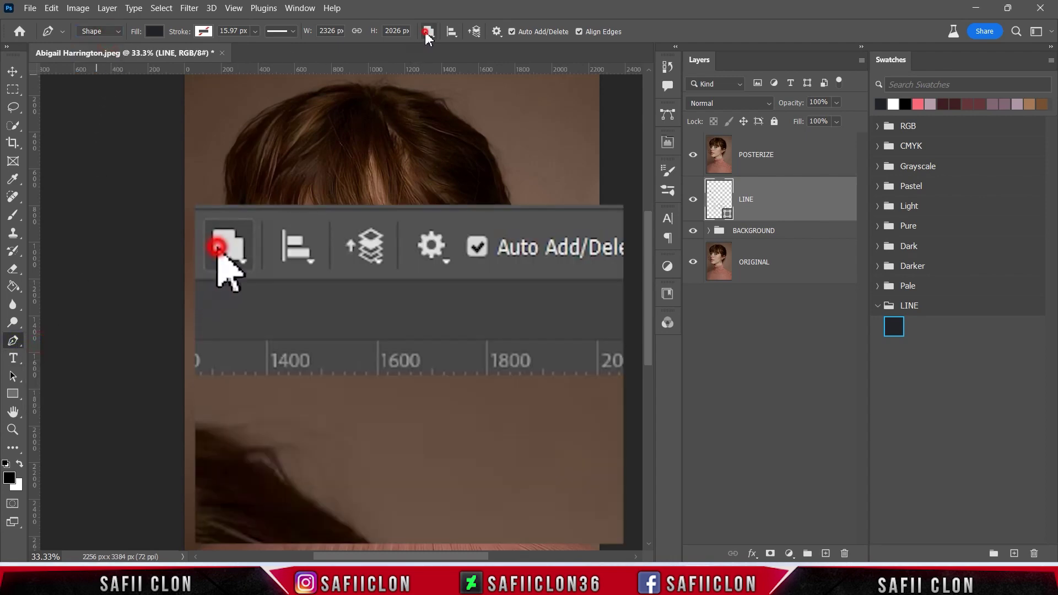
left_click(463, 48)
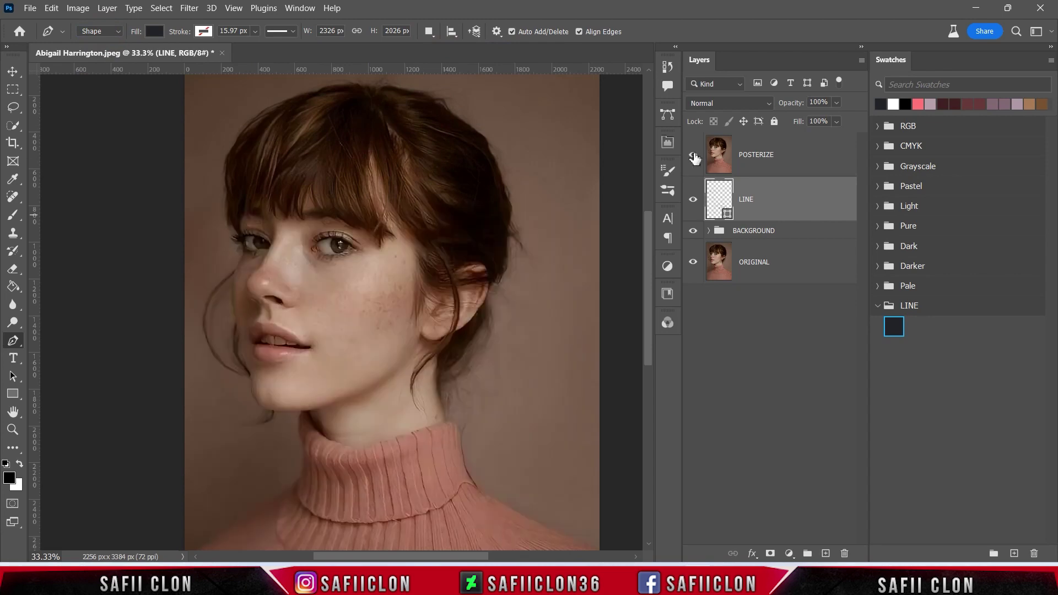
left_click(693, 155)
- Zoom in twice on the bangs and place the first point of a new shape
key("ctrl+plus")
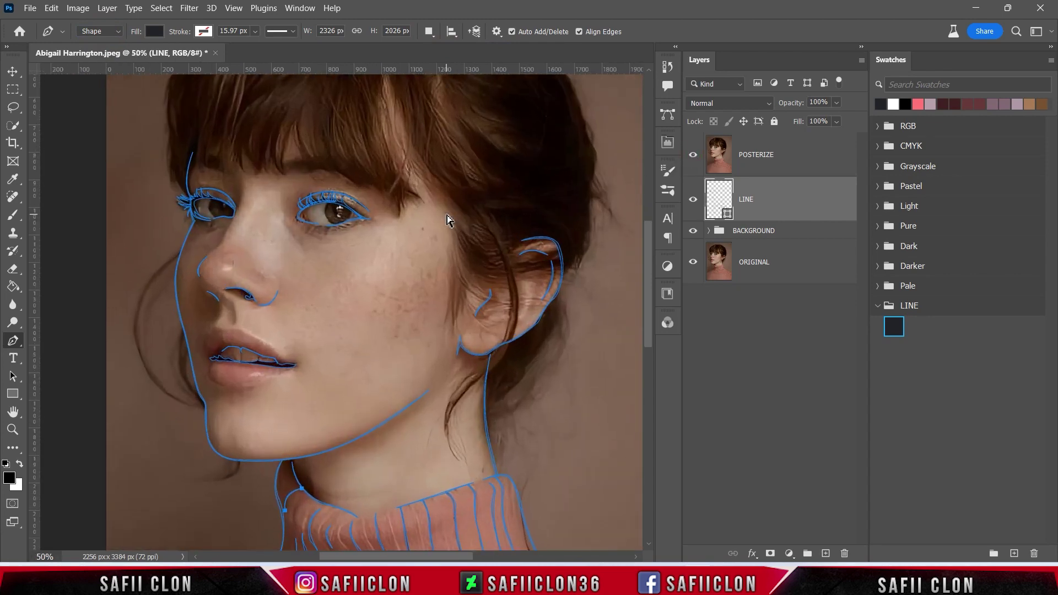
key("ctrl+plus")
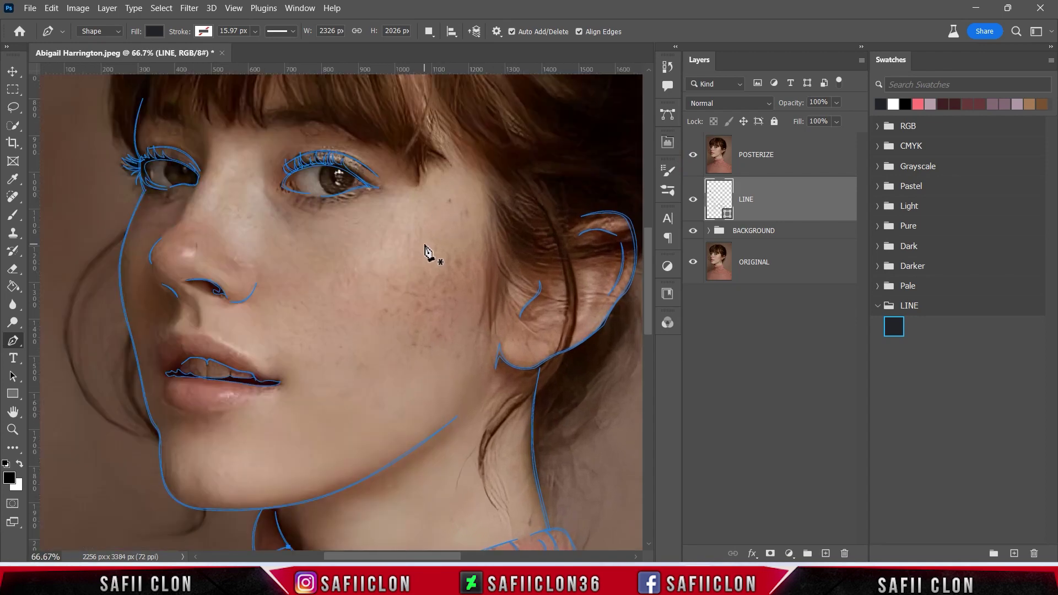
scroll(427, 253, "up", 1)
scroll(421, 293, "up", 2)
scroll(278, 316, "up", 2)
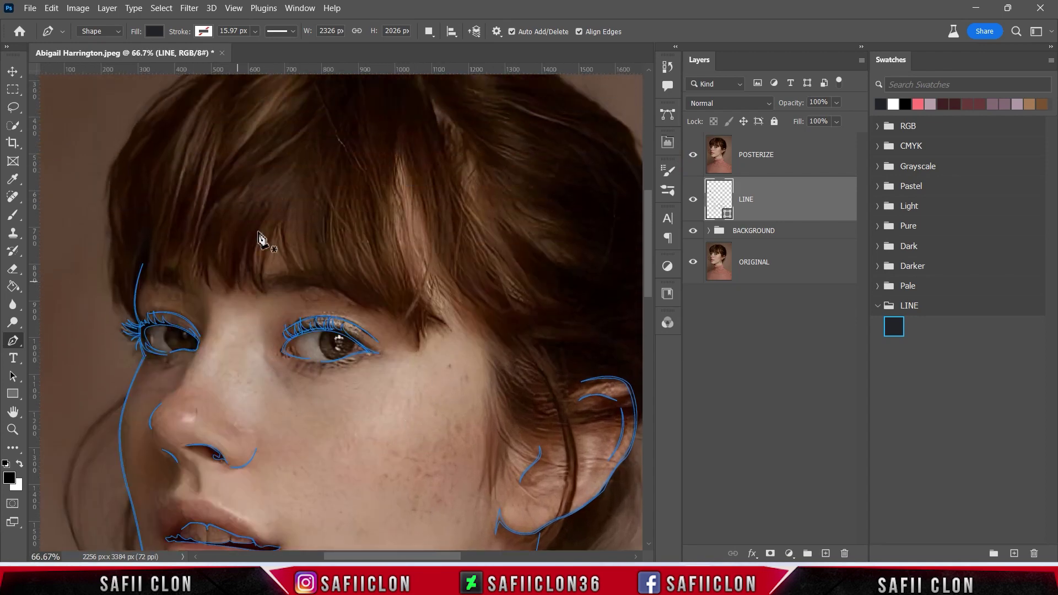
left_click(293, 191)
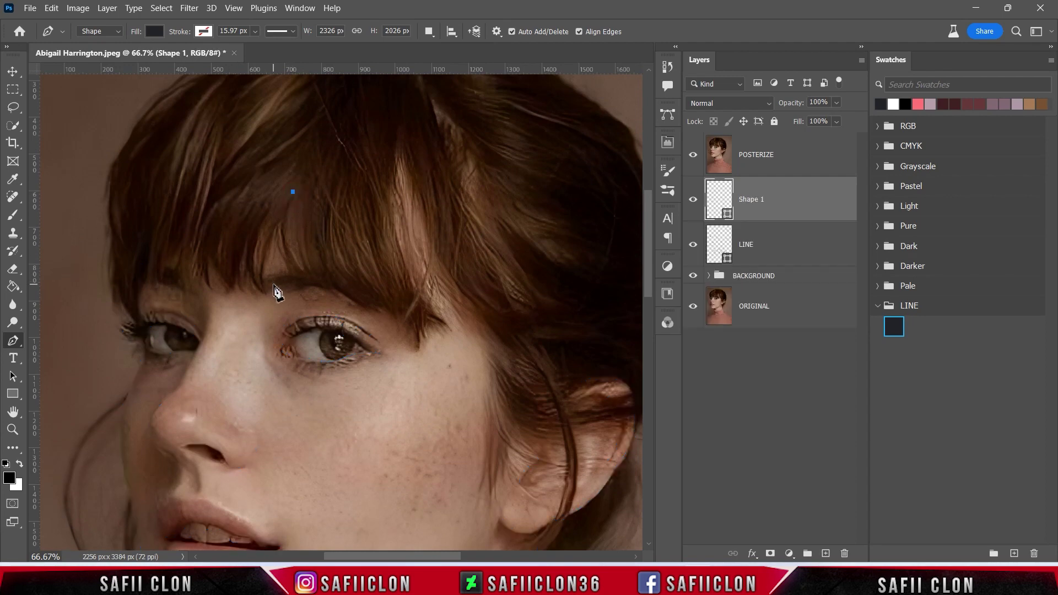
- Trace the first few curved hair strands down the bangs
left_click_drag(276, 265, 287, 296)
left_click(269, 295)
left_click_drag(266, 220, 283, 156)
left_click_drag(249, 264, 256, 295)
left_click_drag(264, 205, 295, 147)
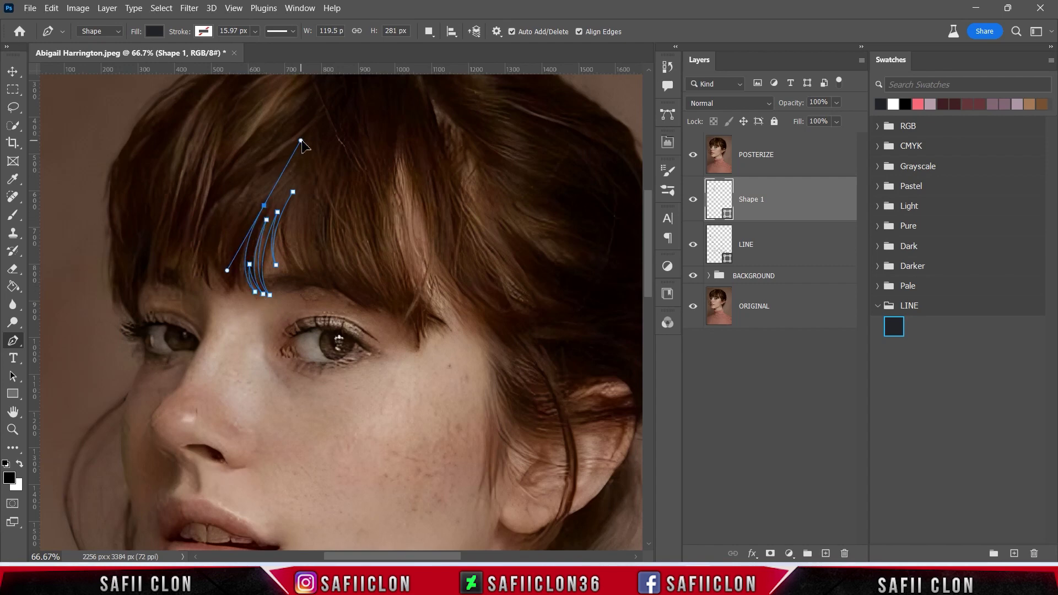
mouse_move(245, 291)
left_mouse_down()
mouse_move(255, 304)
mouse_move(236, 266)
left_mouse_up()
- Continue the strand path across the fringe toward the brow and temple
left_click_drag(252, 204, 288, 122)
left_click_drag(237, 295, 245, 309)
left_click_drag(227, 218, 246, 168)
left_click_drag(223, 283, 237, 302)
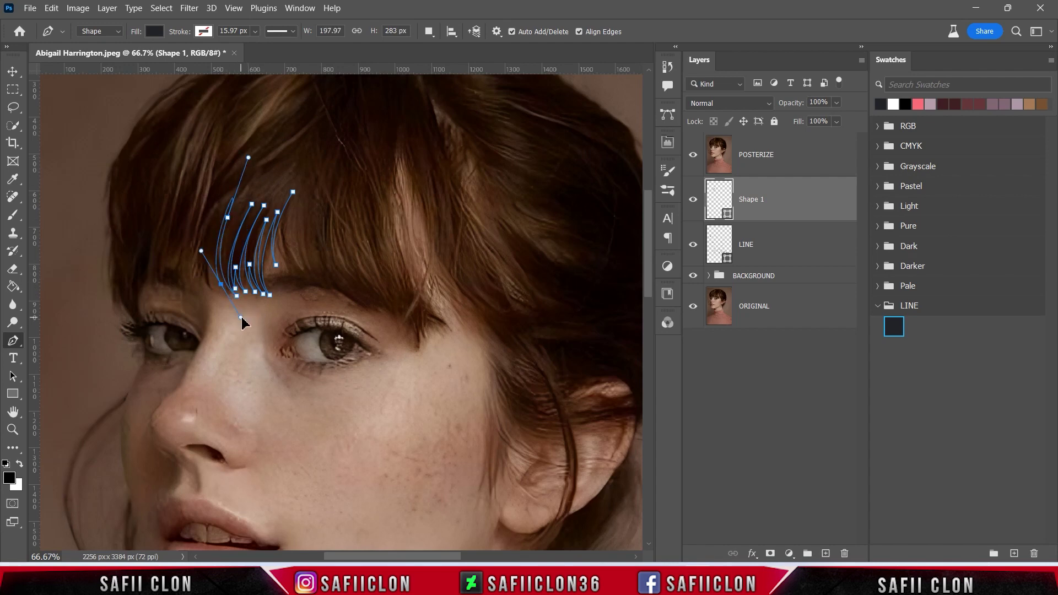
left_click_drag(217, 226, 230, 188)
left_click_drag(212, 290, 220, 322)
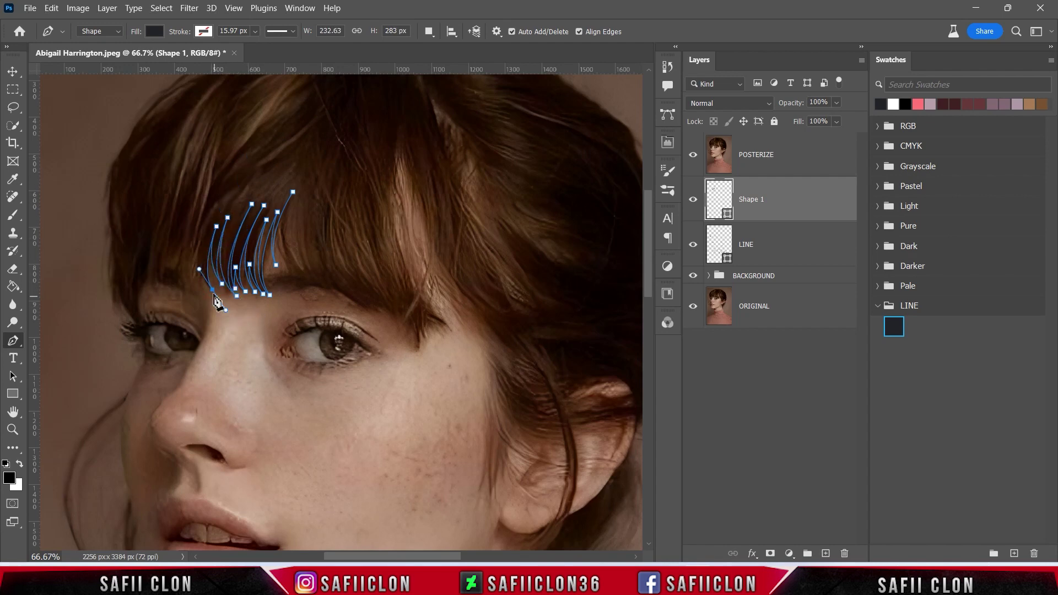
left_click_drag(220, 203, 232, 171)
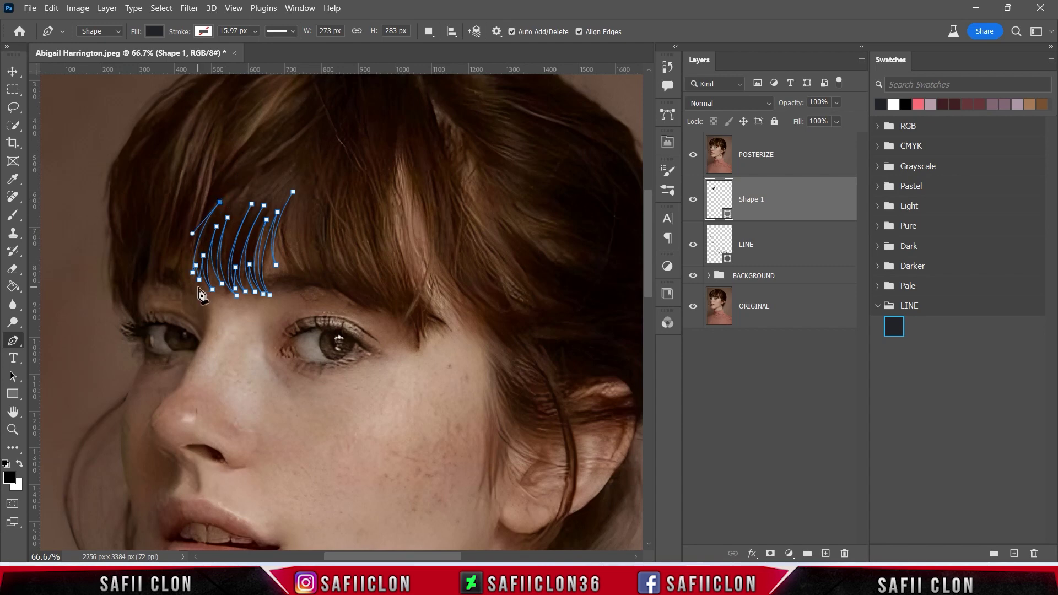
left_click_drag(193, 275, 201, 292)
left_click(175, 275)
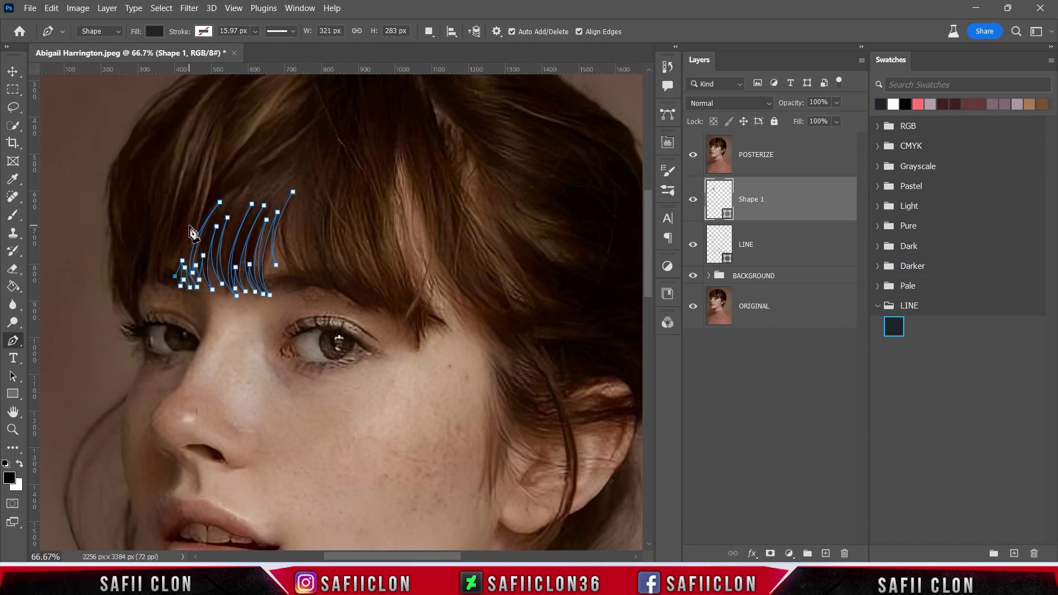
- Zoom to 100% and add another bangs strand, undoing a misplaced segment
key("ctrl+plus")
scroll(325, 532, "left", 3)
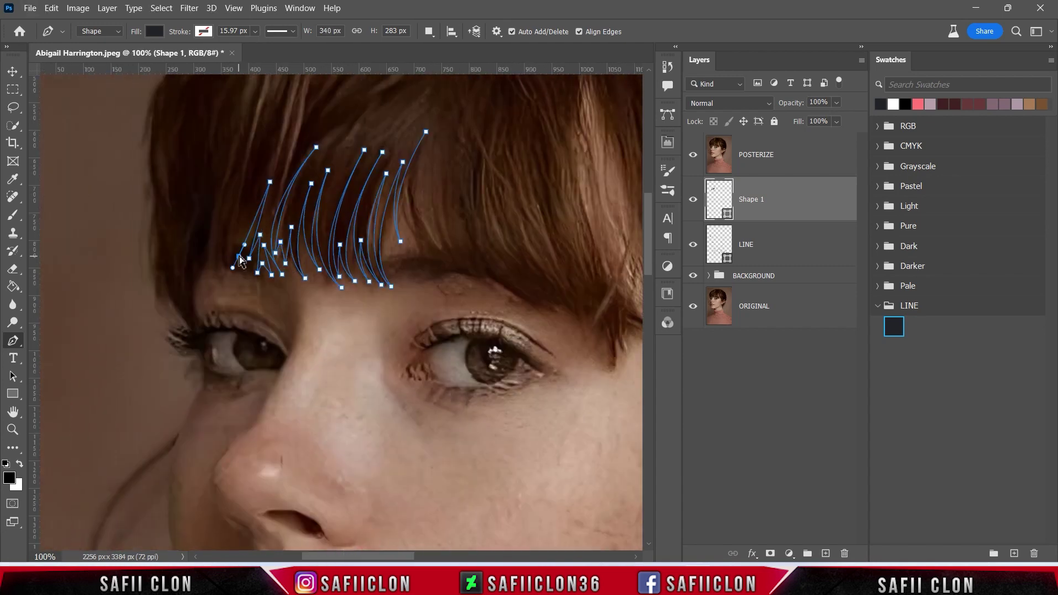
left_click(260, 163)
left_click_drag(236, 279, 247, 290)
scroll(265, 138, "up", 3)
left_click(282, 122)
key("ctrl+z")
left_click(229, 252)
- Draw strands beside the temple and extend the path up the hairline
left_click(219, 266)
left_click_drag(206, 341, 204, 366)
scroll(198, 375, "down", 3)
left_click_drag(209, 315, 239, 342)
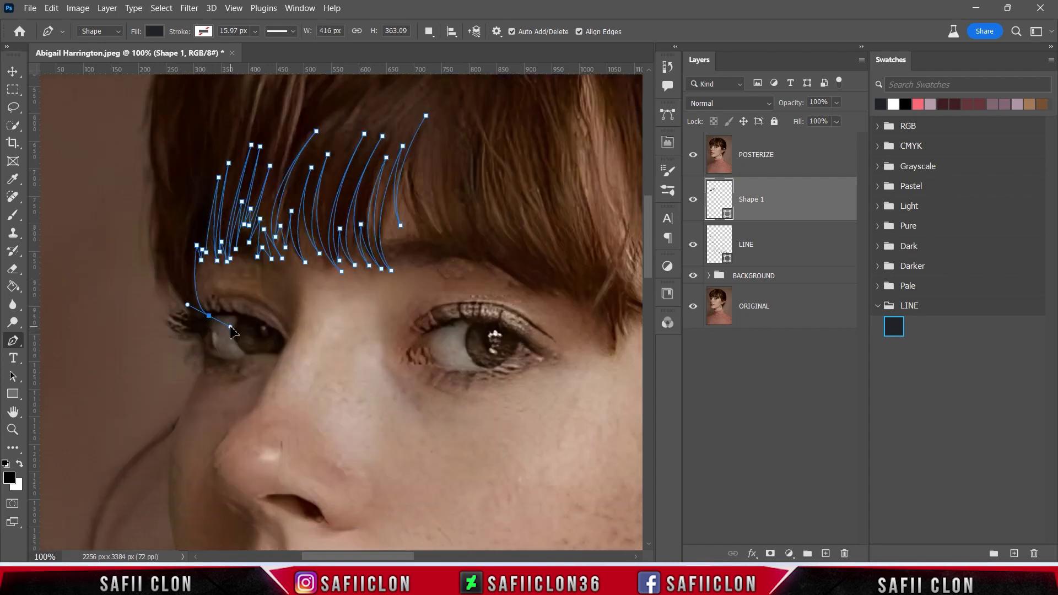
key("ctrl+z")
left_click(201, 312)
left_click_drag(189, 279, 207, 323)
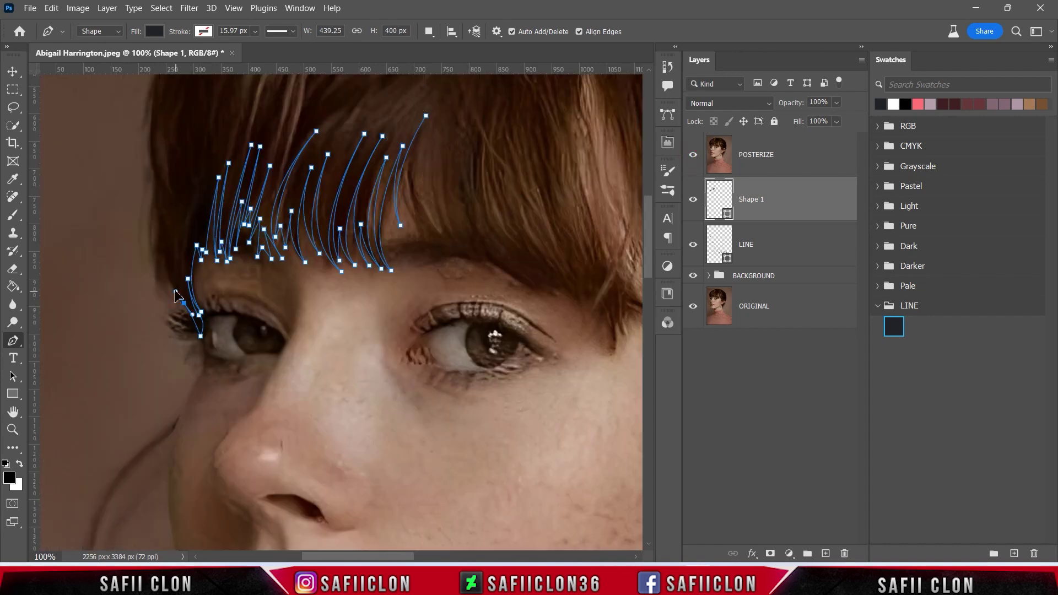
mouse_move(160, 243)
left_mouse_down()
mouse_move(161, 261)
mouse_move(148, 250)
left_mouse_up()
scroll(150, 253, "up", 4)
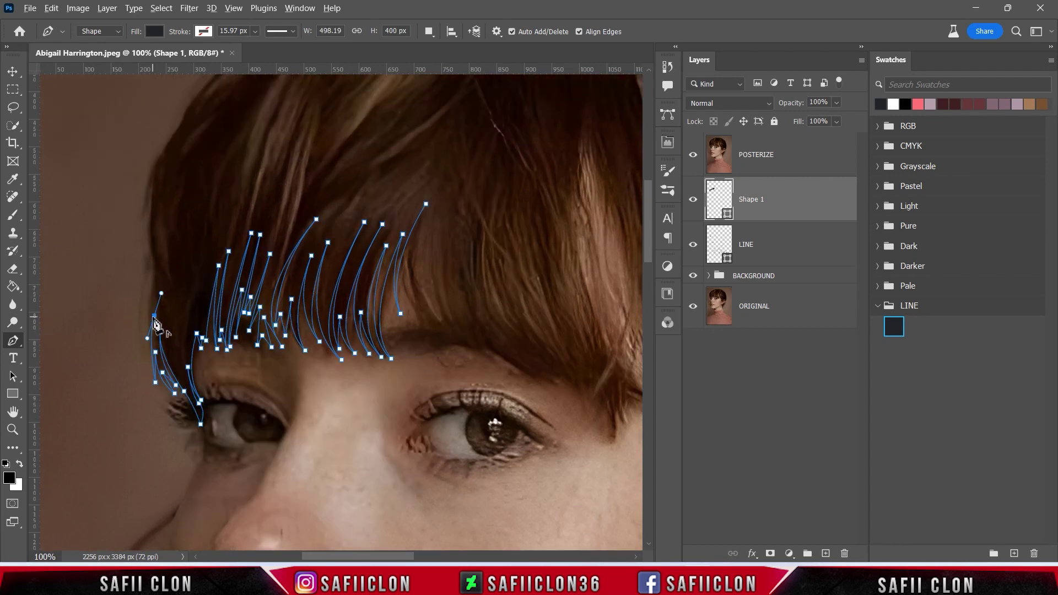
- Continue the hair outline up the left hair edge with curved anchors
left_click_drag(146, 295, 152, 273)
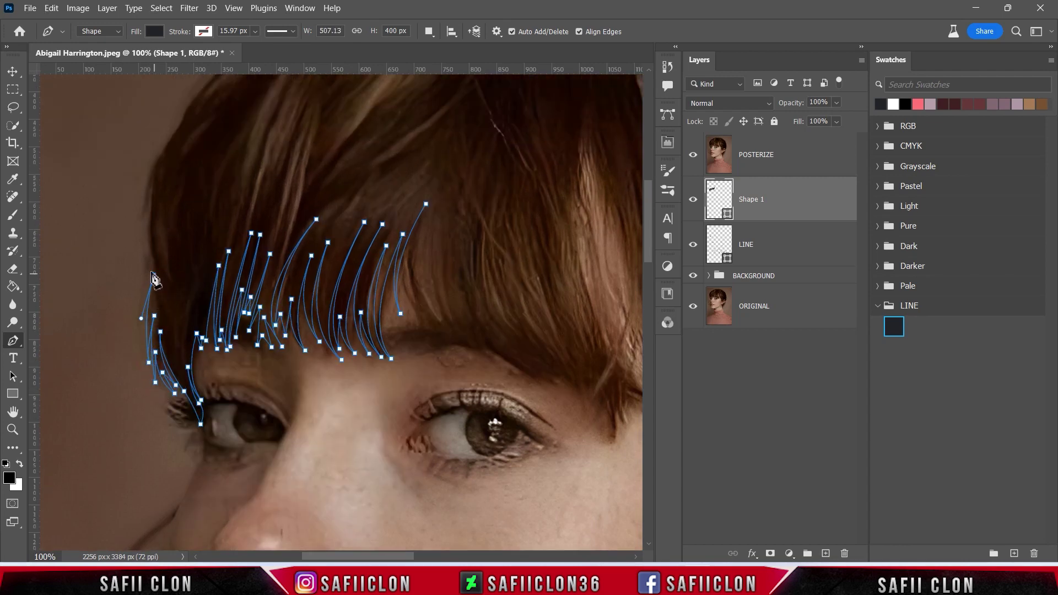
mouse_move(149, 255)
left_mouse_down()
mouse_move(147, 241)
mouse_move(165, 268)
mouse_move(188, 222)
left_mouse_up()
scroll(165, 268, "up", 4)
left_click(146, 308)
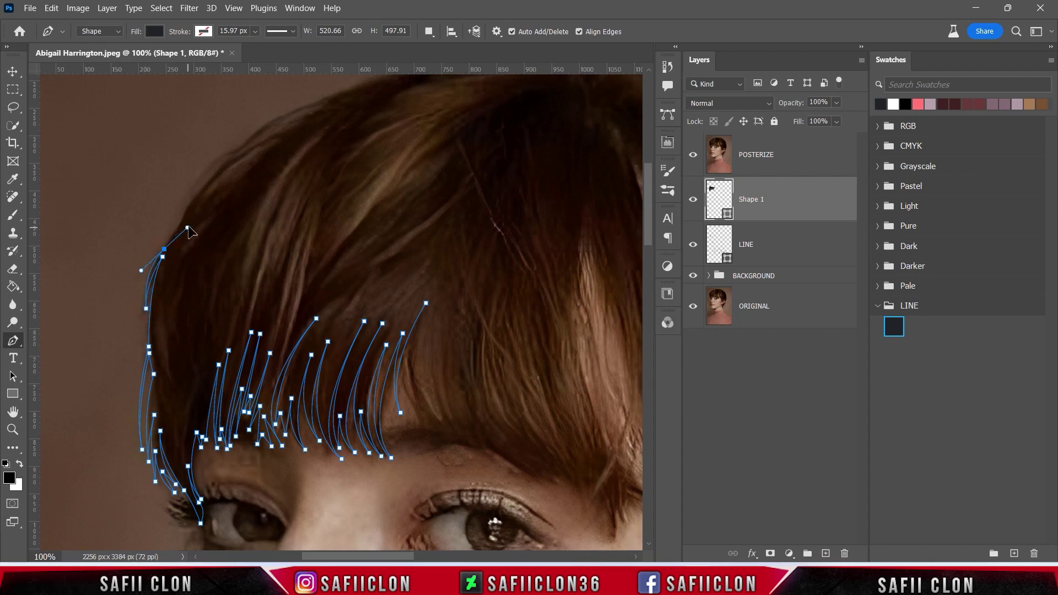
scroll(211, 254, "up", 4)
- Curve the outline toward the crown and trace it along the top of the hair
mouse_move(180, 285)
left_mouse_down()
mouse_move(230, 258)
mouse_move(239, 236)
left_mouse_up()
left_click_drag(285, 208, 303, 202)
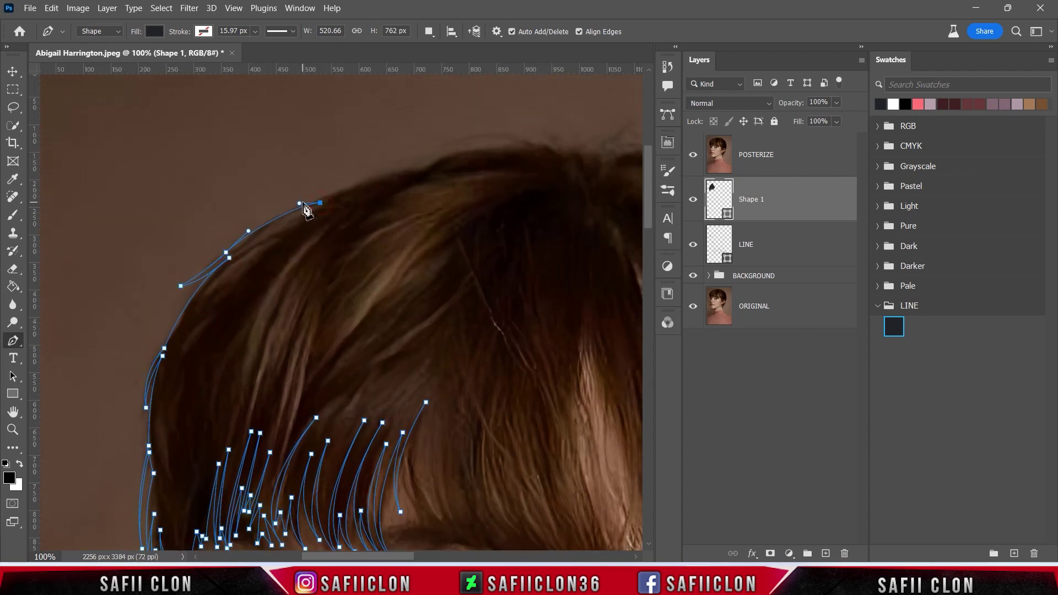
scroll(353, 277, "up", 4)
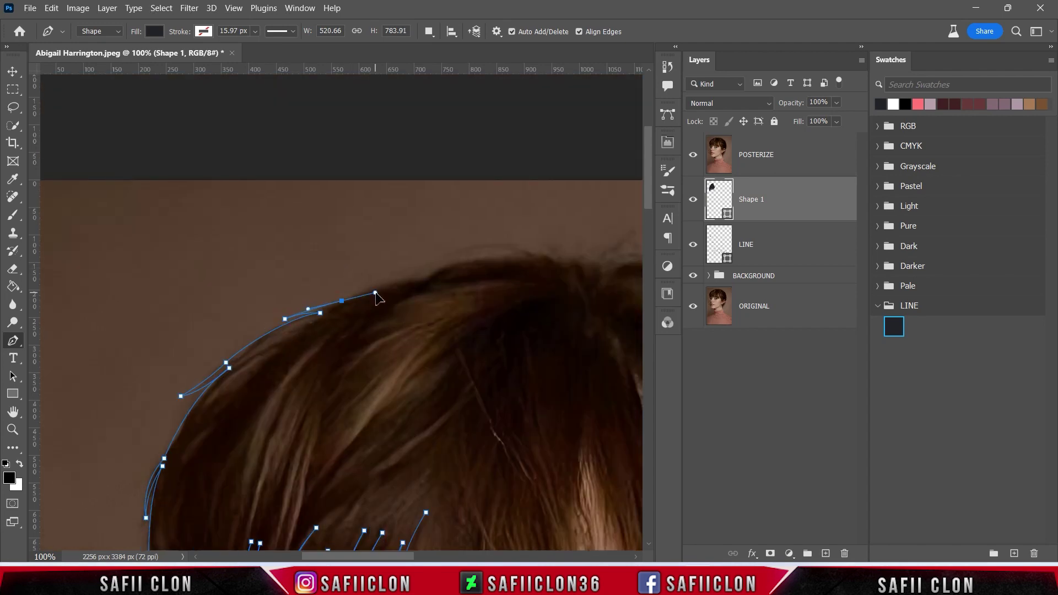
left_click_drag(375, 293, 333, 308)
left_click_drag(381, 283, 416, 276)
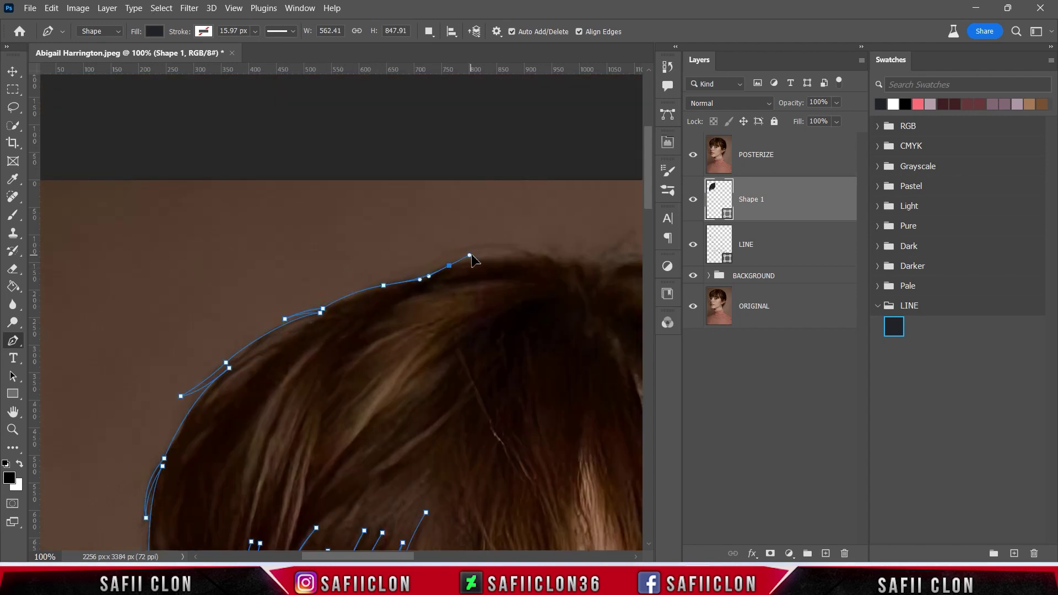
scroll(386, 284, "right", 5)
left_click_drag(232, 284, 237, 282)
left_click_drag(388, 257, 405, 260)
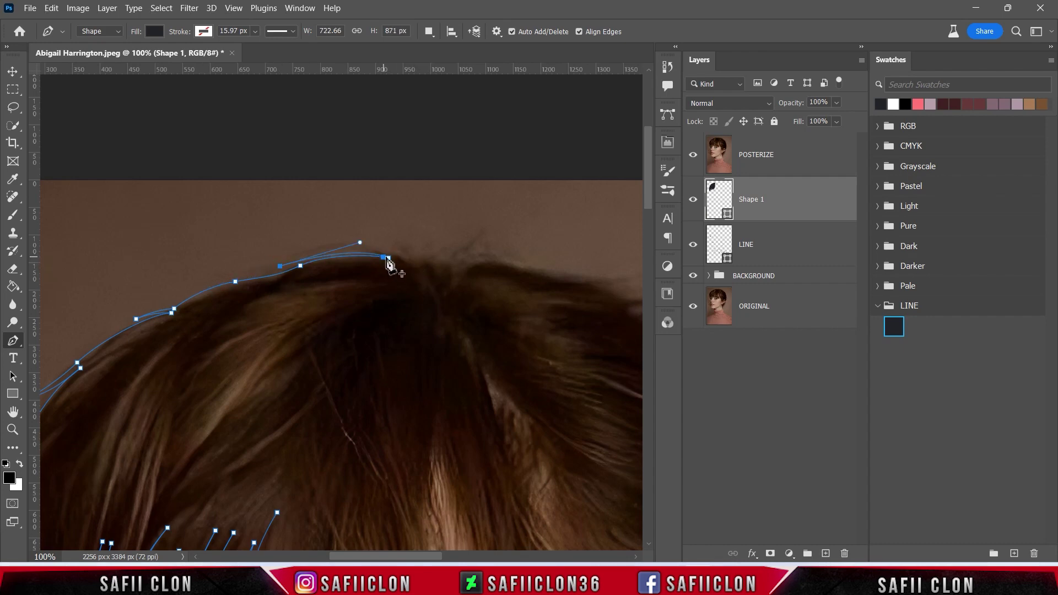
- Add flyaway strands above the crown while extending the outline across the head top
left_click_drag(271, 264, 265, 271)
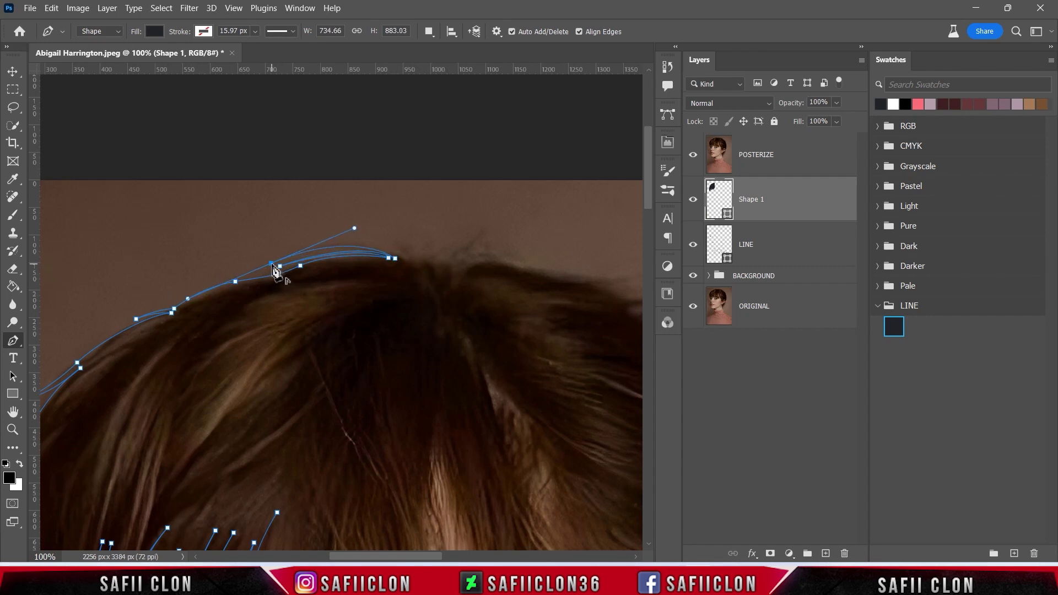
left_click_drag(414, 265, 390, 220)
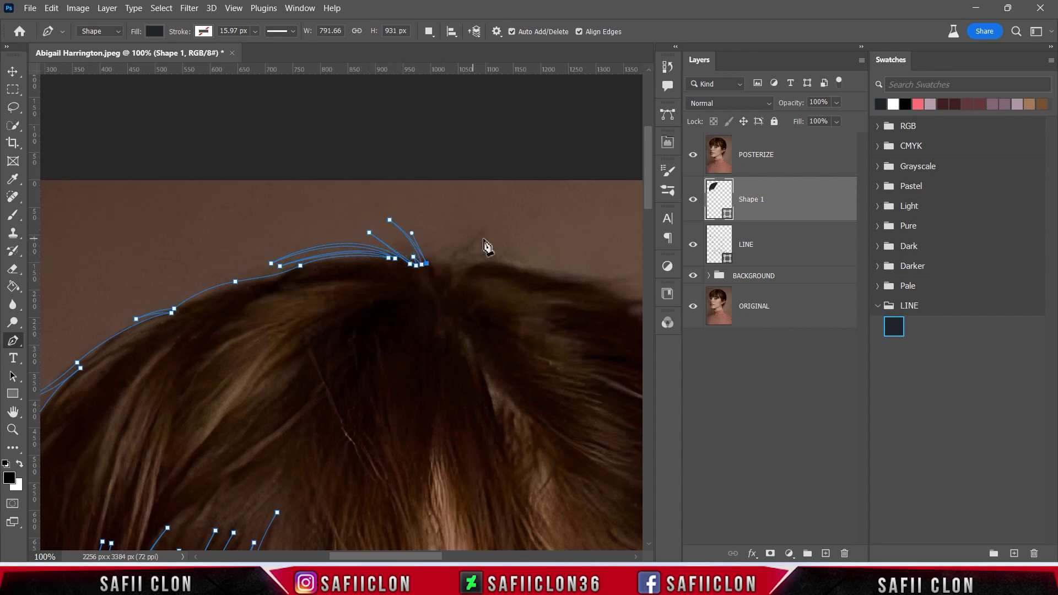
left_click_drag(452, 267, 447, 265)
left_click_drag(434, 557, 453, 556)
left_click_drag(379, 234, 406, 193)
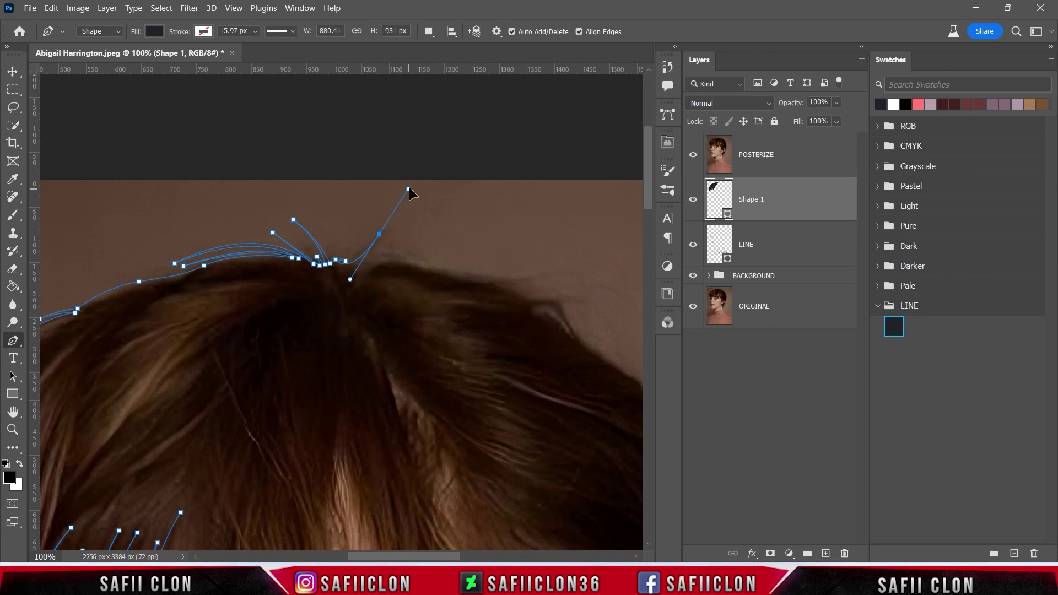
left_click_drag(410, 259, 439, 267)
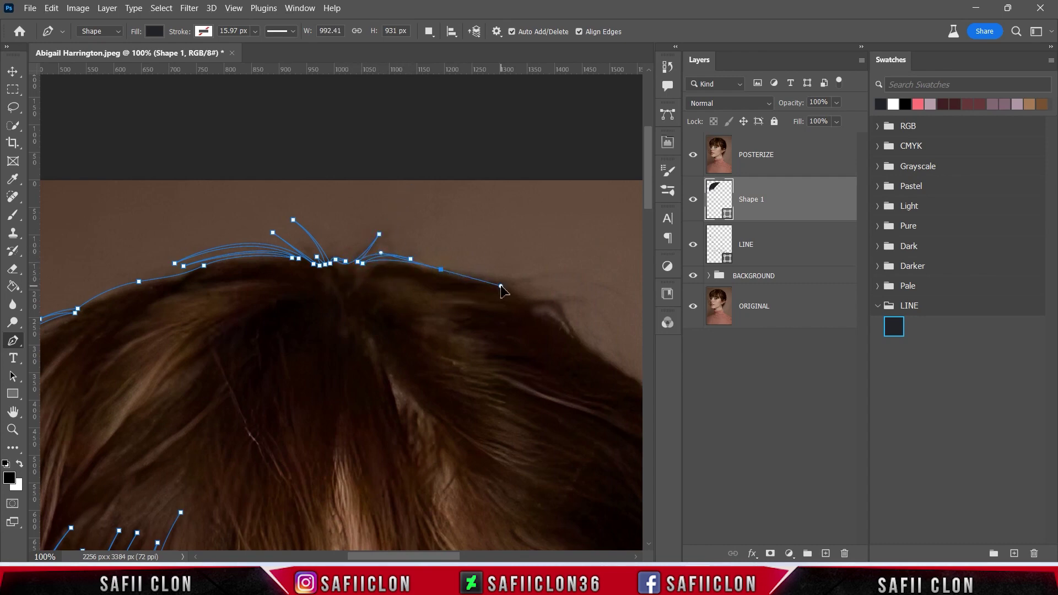
left_click(444, 279)
- Extend the hair-top outline to the right and curve it down the right side
scroll(381, 292, "right", 5)
left_click_drag(421, 267, 452, 261)
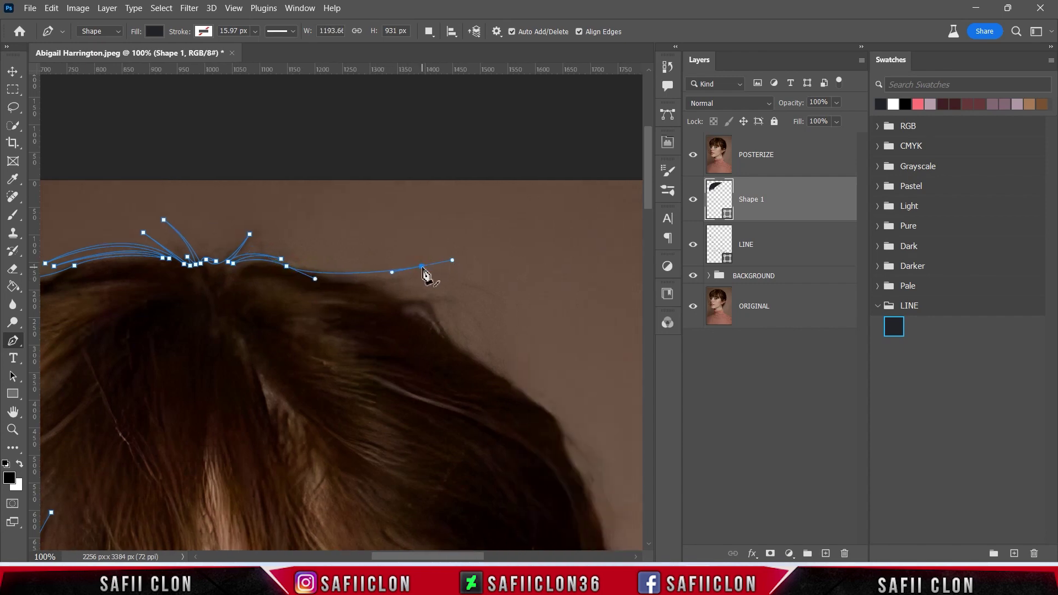
left_click_drag(415, 276, 464, 271)
left_click_drag(405, 298, 424, 299)
mouse_move(485, 331)
left_mouse_down()
mouse_move(499, 368)
mouse_move(472, 371)
left_mouse_up()
left_click_drag(415, 305, 404, 304)
- Place further anchors down the right hair edge
scroll(398, 309, "right", 5)
left_click_drag(353, 366, 378, 378)
scroll(379, 378, "down", 6)
left_click(392, 214)
scroll(481, 330, "down", 1)
mouse_move(429, 232)
left_mouse_down()
mouse_move(435, 258)
mouse_move(468, 262)
mouse_move(453, 274)
left_mouse_up()
left_click(455, 292)
- Add curved anchors down the right hair edge toward the ear
left_click(471, 341)
mouse_move(492, 392)
left_mouse_down()
mouse_move(479, 366)
mouse_move(483, 385)
left_mouse_up()
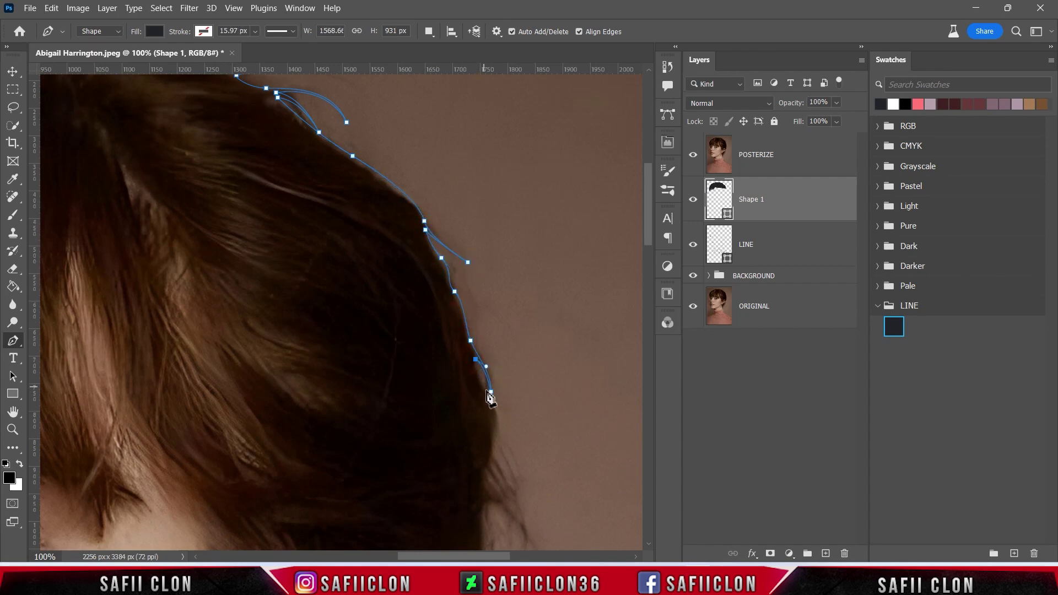
left_click(505, 414)
scroll(517, 403, "down", 3)
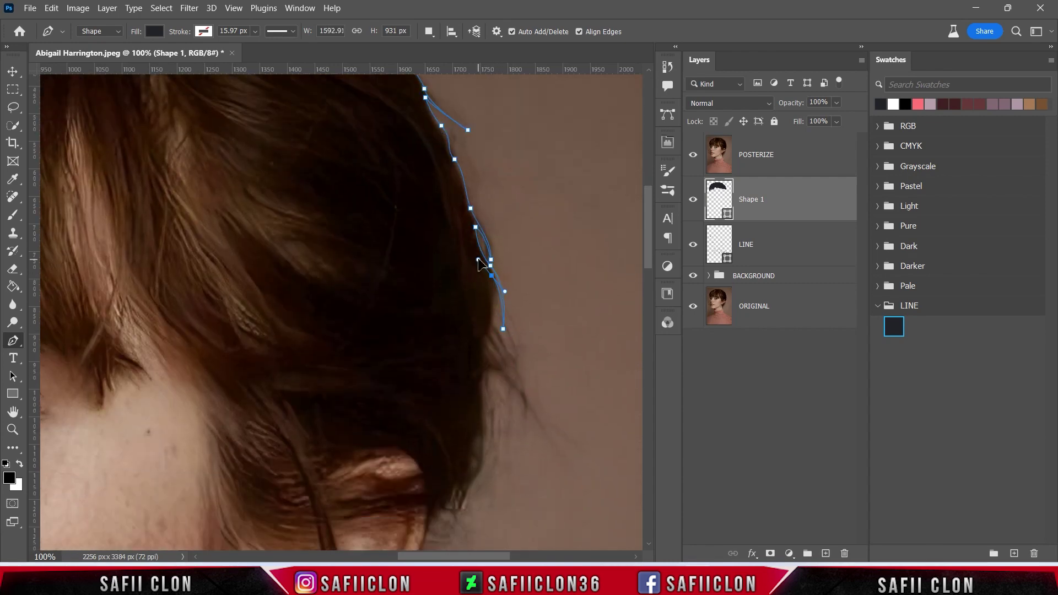
left_click_drag(491, 331, 489, 335)
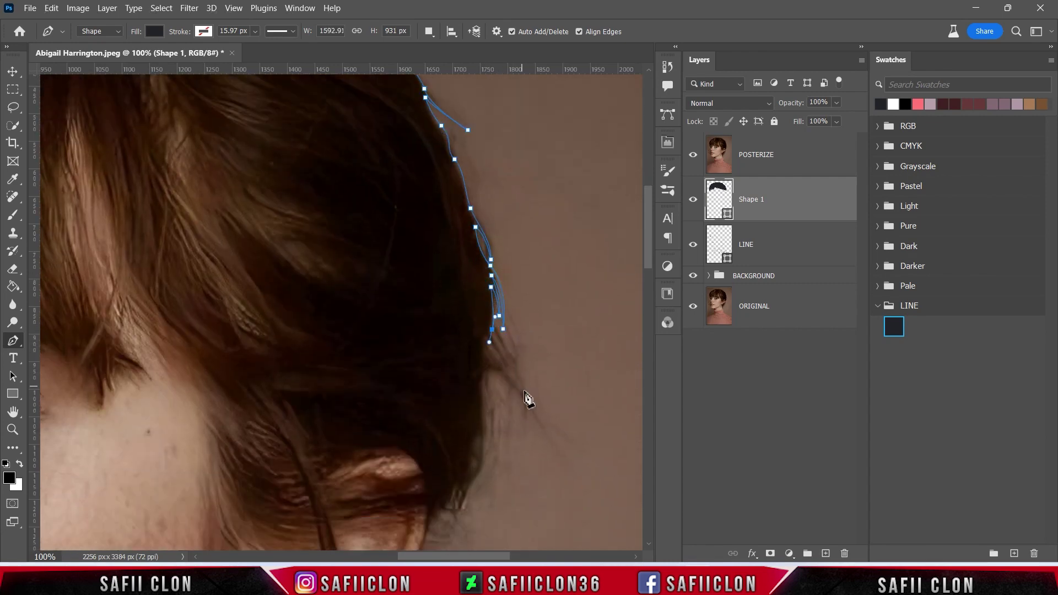
left_click_drag(514, 387, 526, 408)
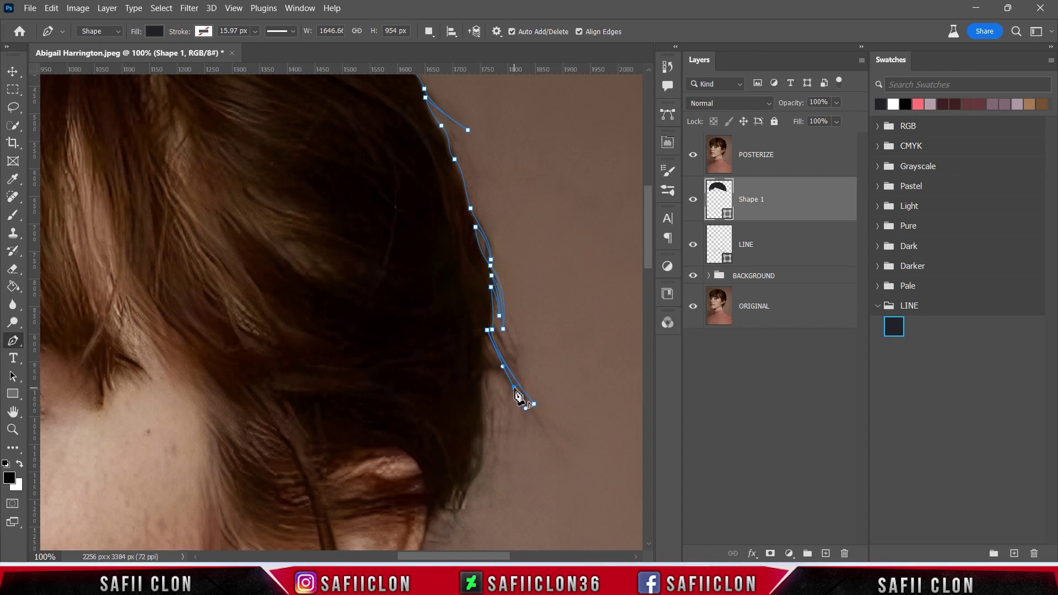
left_click_drag(525, 408, 513, 406)
scroll(484, 349, "down", 3)
- Add loose-strand anchors by the ear and finish the outline at the lower hair end
left_click(498, 389)
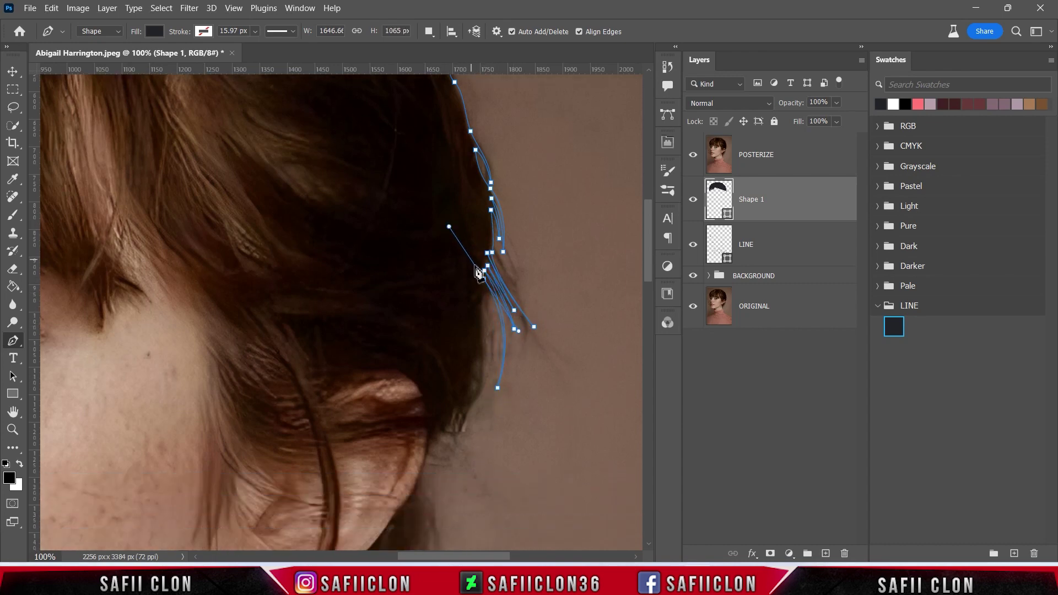
left_click(478, 316)
left_click_drag(480, 398, 464, 421)
left_click(460, 436)
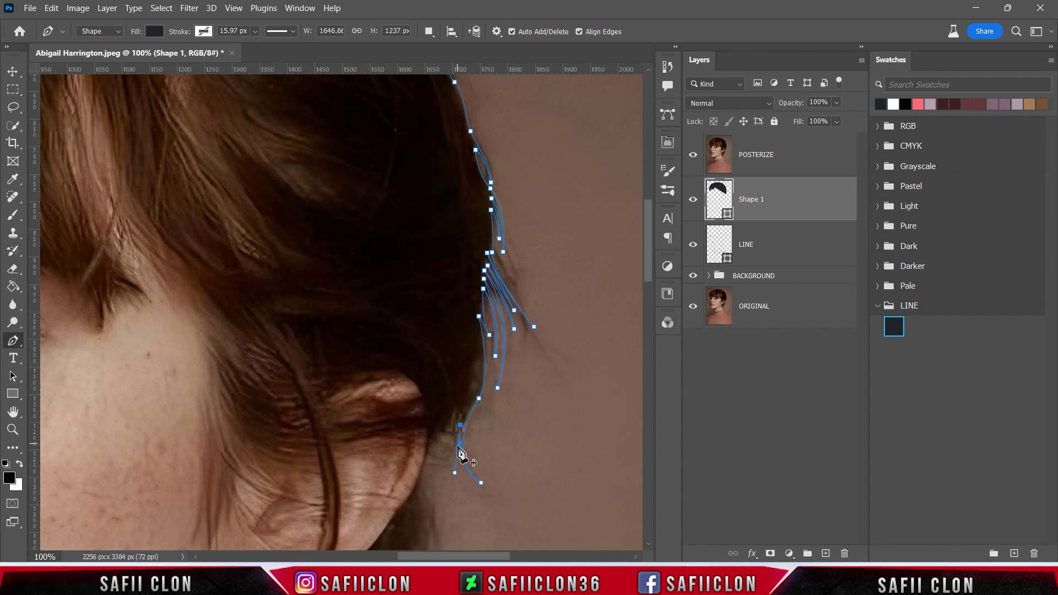
left_click(459, 409)
left_click(444, 437)
scroll(436, 397, "down", 3)
left_click_drag(425, 342, 421, 360)
- Toggle the POSTERIZE photo to check the shape, then extend the outline down-left along the ear
left_click(693, 154)
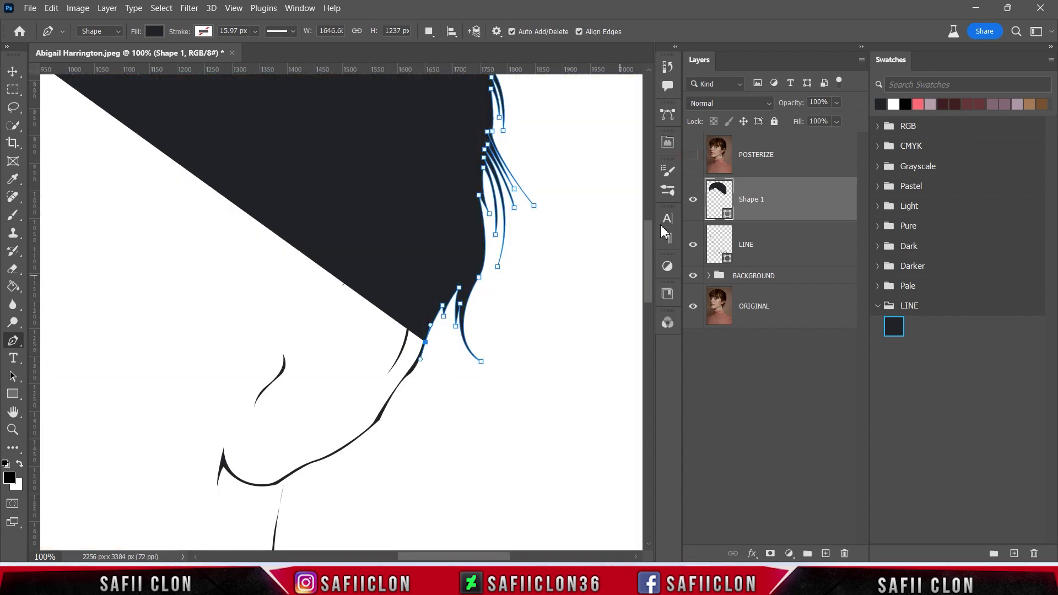
left_click(693, 157)
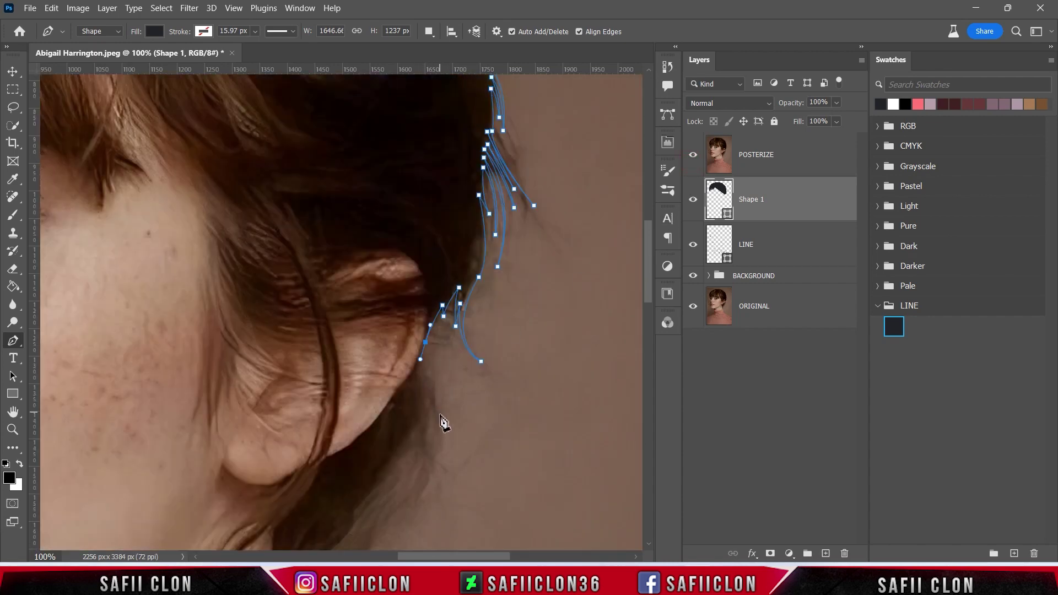
scroll(445, 451, "down", 3)
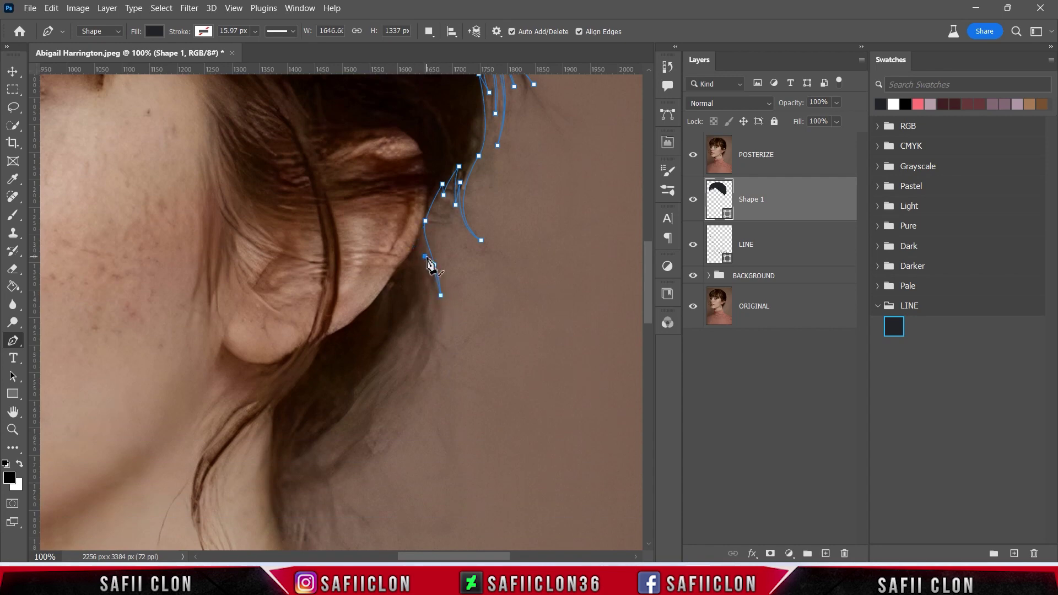
scroll(429, 265, "down", 3)
left_click_drag(413, 284, 366, 355)
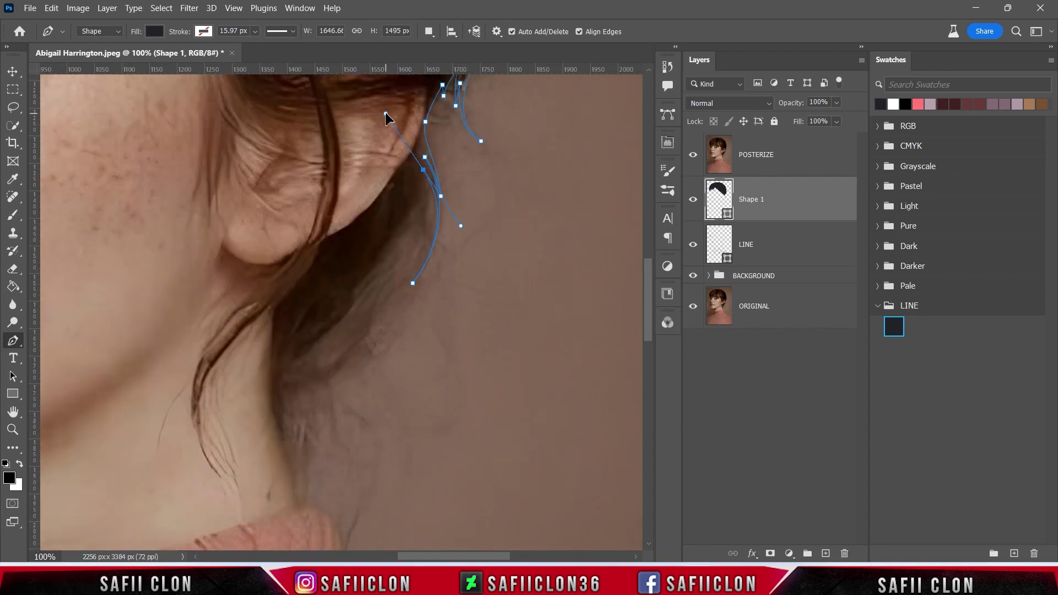
left_click_drag(391, 295, 341, 334)
left_click(421, 180)
mouse_move(400, 246)
left_mouse_down()
mouse_move(374, 271)
mouse_move(393, 270)
left_mouse_up()
- Bend the hair outline below the ear and curve it down past the ear
left_click(416, 200)
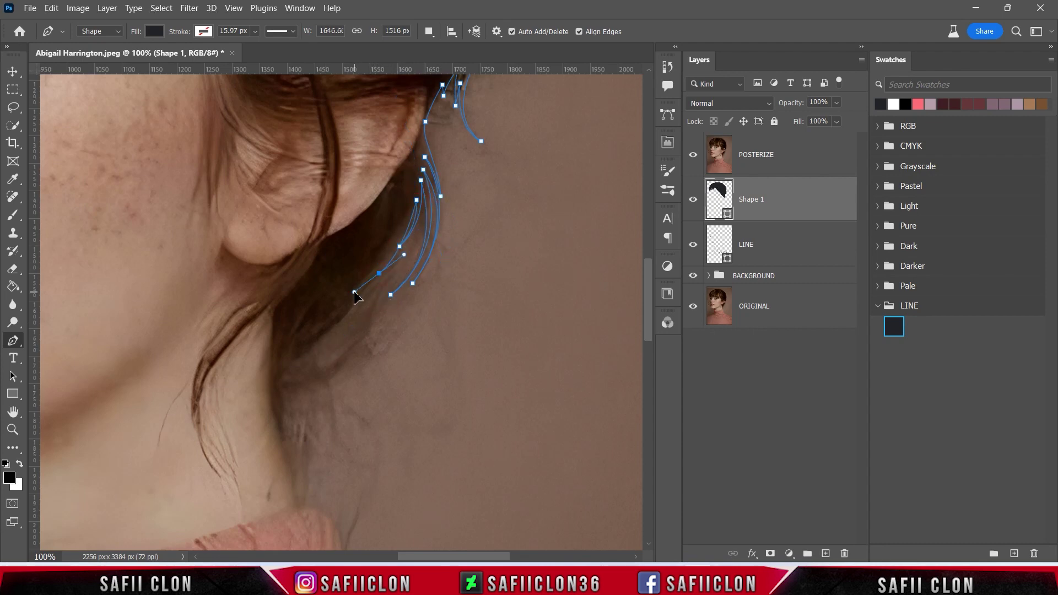
left_click(367, 309)
left_click_drag(369, 274, 379, 267)
left_click(369, 275, "alt")
left_click_drag(313, 353, 304, 357)
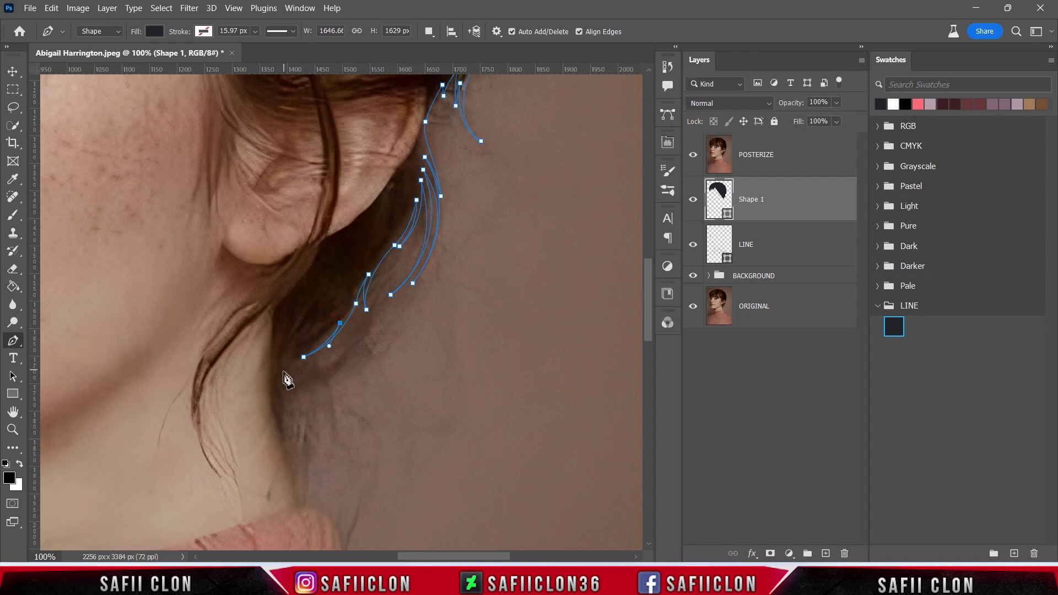
left_click(340, 325, "ctrl")
left_click_drag(302, 367, 306, 386)
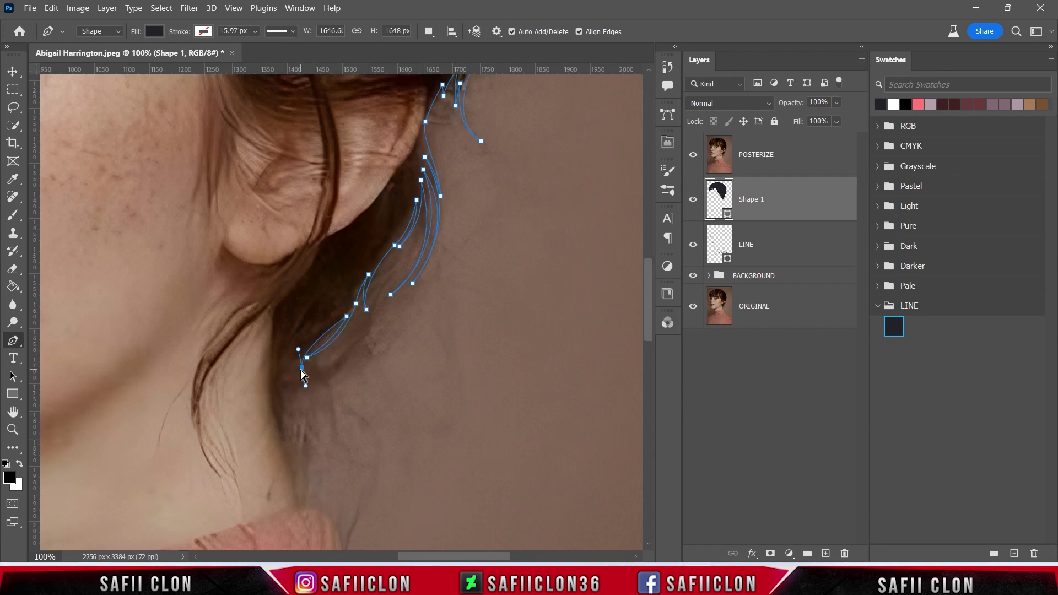
- Extend the outline down toward the collar and curve it back up over the neck
scroll(313, 364, "down", 3)
left_click_drag(290, 403, 311, 457)
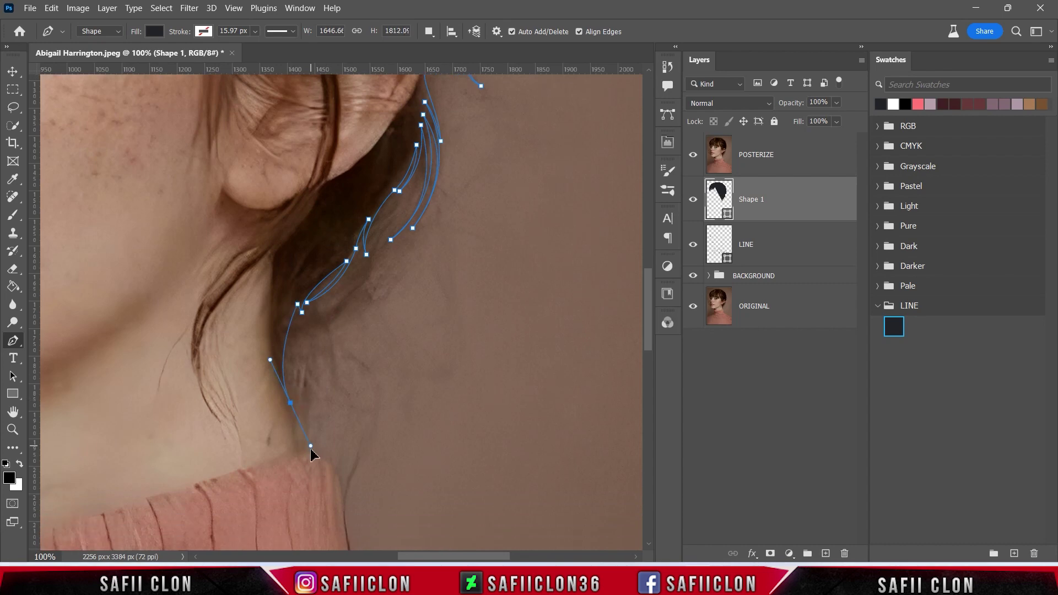
left_click_drag(280, 338, 284, 299)
left_click(693, 160)
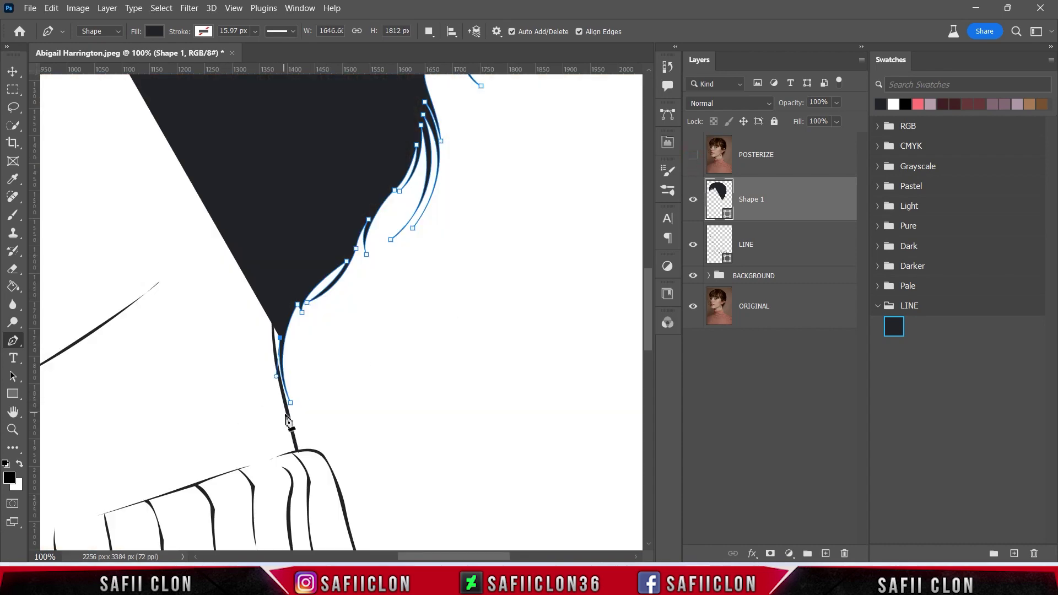
left_click_drag(287, 410, 296, 439)
left_click(287, 410, "alt")
left_click_drag(269, 306, 273, 254)
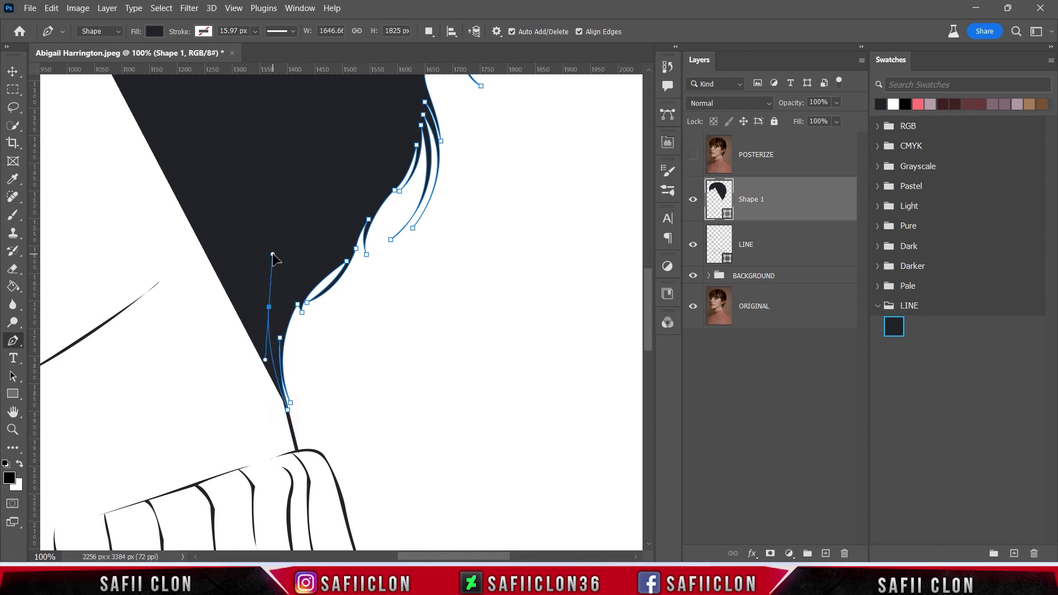
left_click(695, 156)
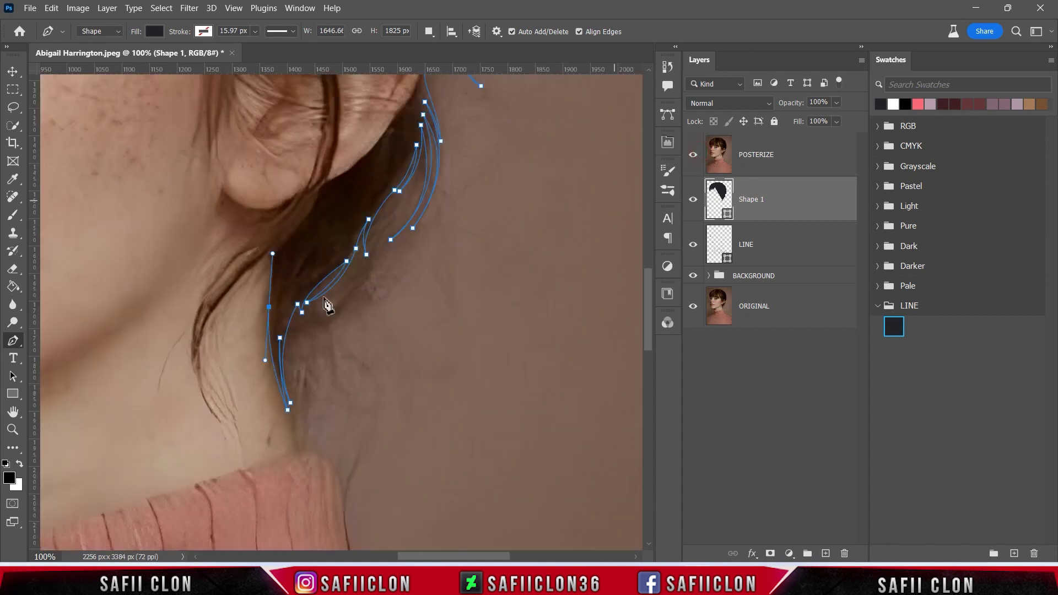
- Add a smooth point along the hair edge, hide POSTERIZE, and set Shape 1's fill to 0%
scroll(329, 306, "up", 3)
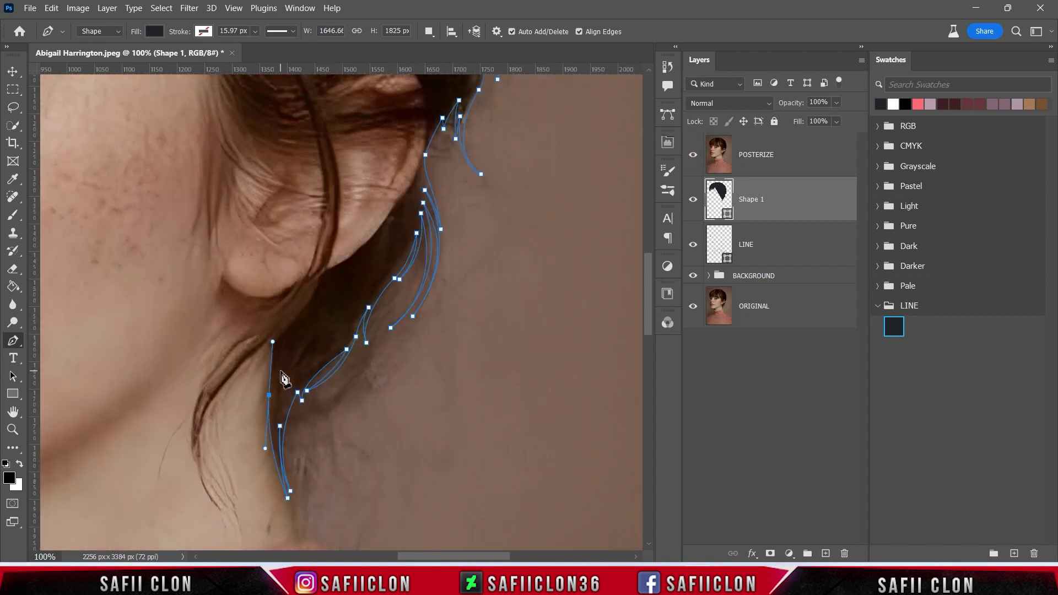
scroll(283, 379, "up", 1)
left_click_drag(284, 324, 289, 319)
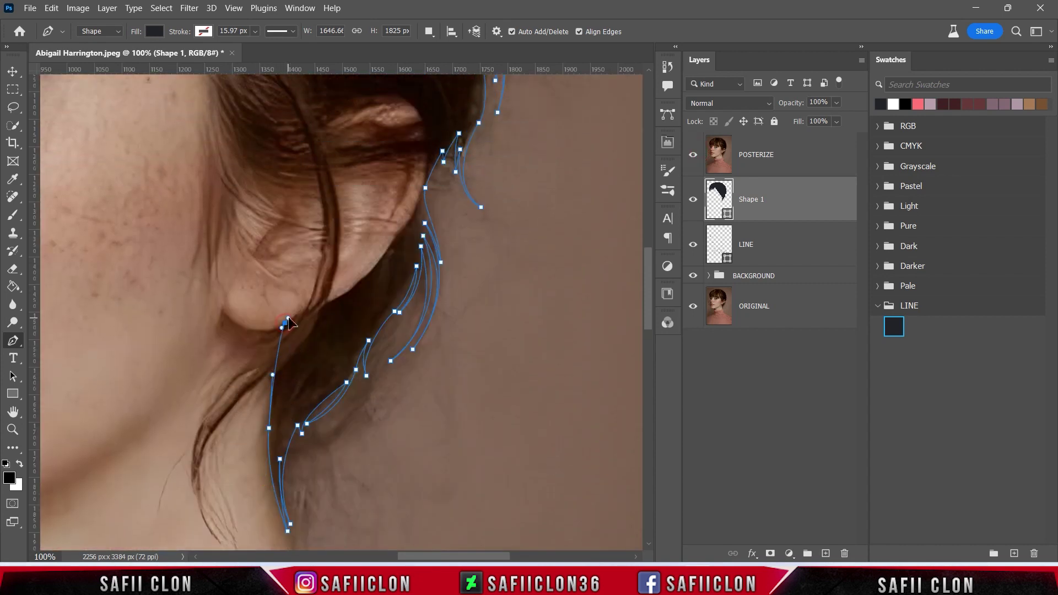
left_click(693, 160)
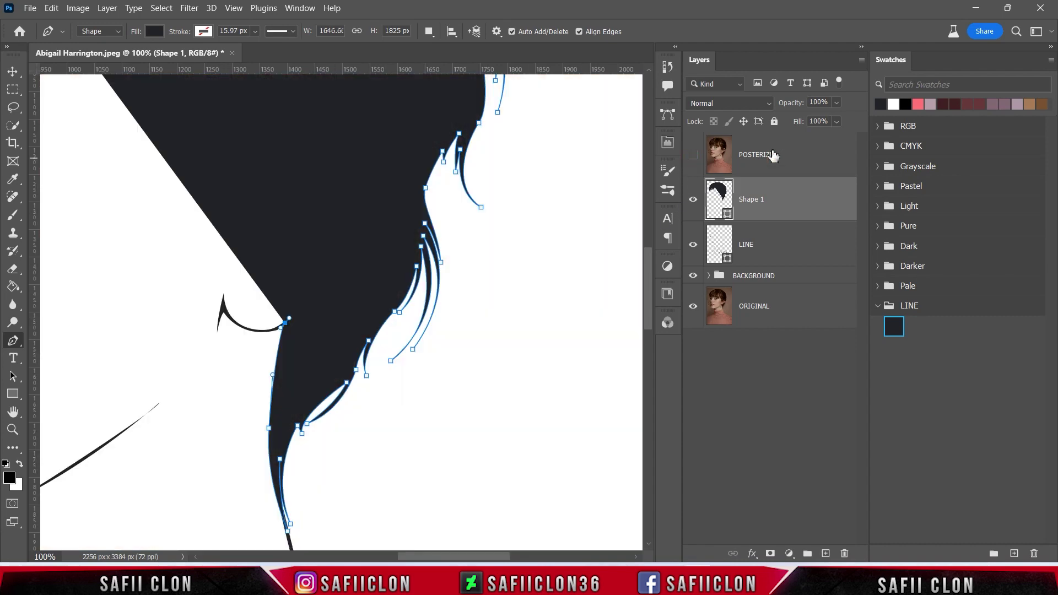
left_click(837, 123)
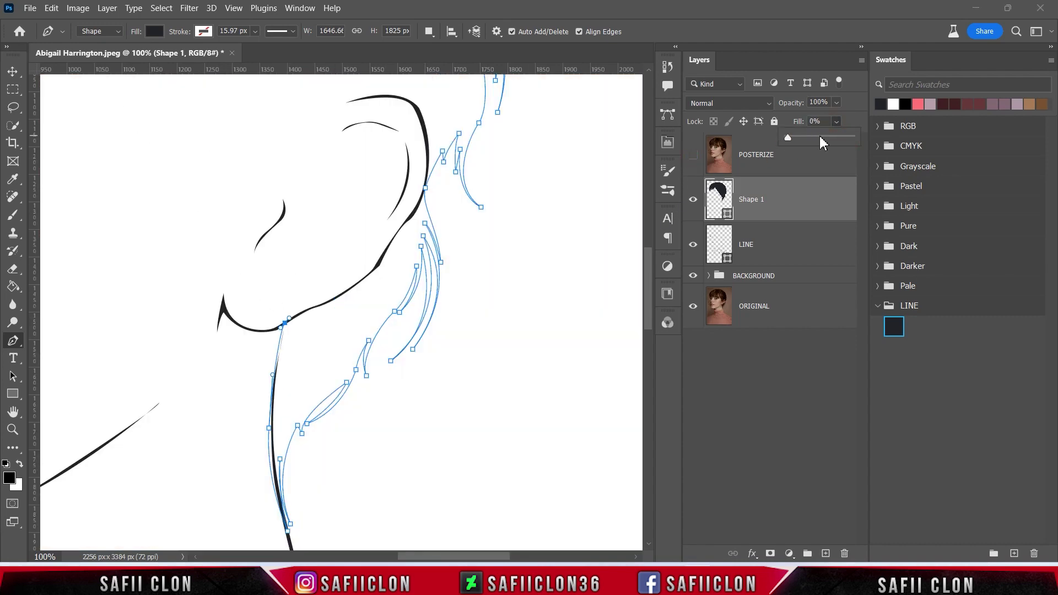
- Draw a new line along the jawline and up over the top of the ear
left_click(304, 312)
left_click_drag(350, 289, 356, 285)
left_click(413, 216)
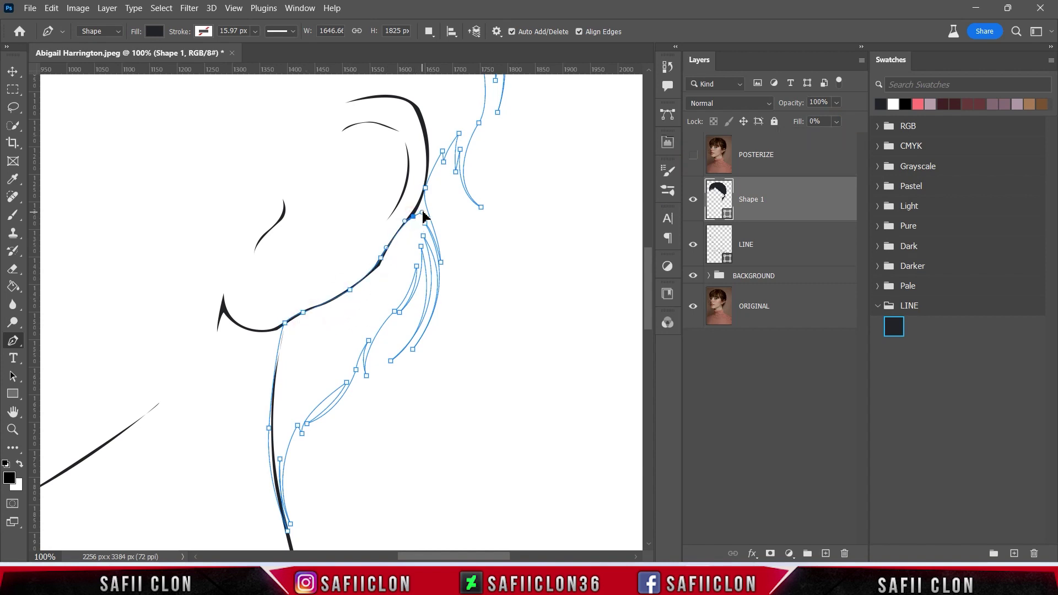
scroll(422, 220, "up", 3)
left_click(426, 212)
left_click_drag(378, 174, 339, 181)
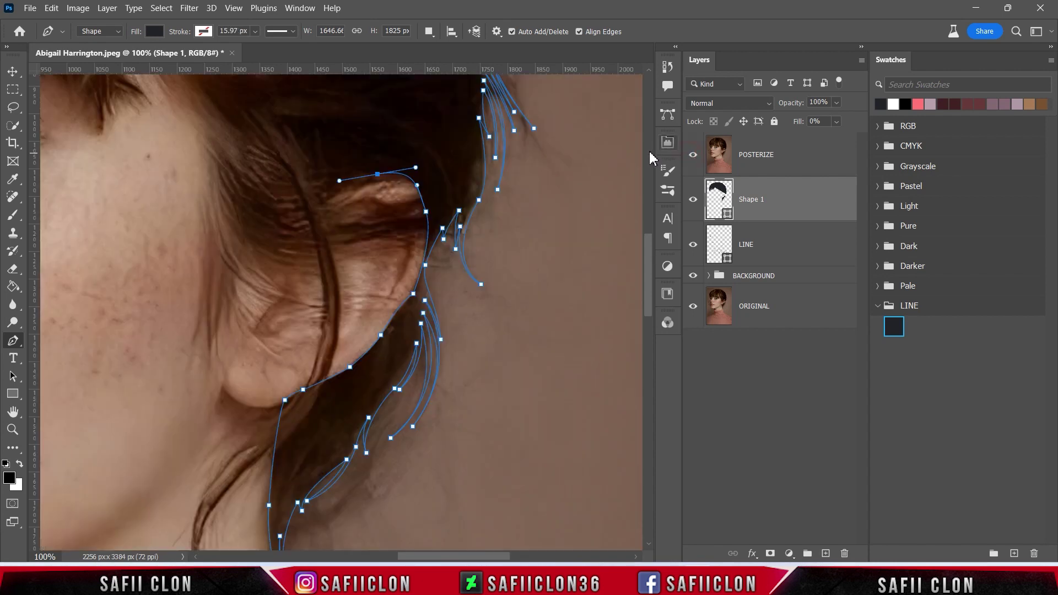
- Show the POSTERIZE photo and trace the ear's upper and left edges
left_click(693, 154)
left_click_drag(338, 189, 325, 202)
mouse_move(394, 221)
left_mouse_down()
mouse_move(361, 228)
mouse_move(323, 213)
left_mouse_up()
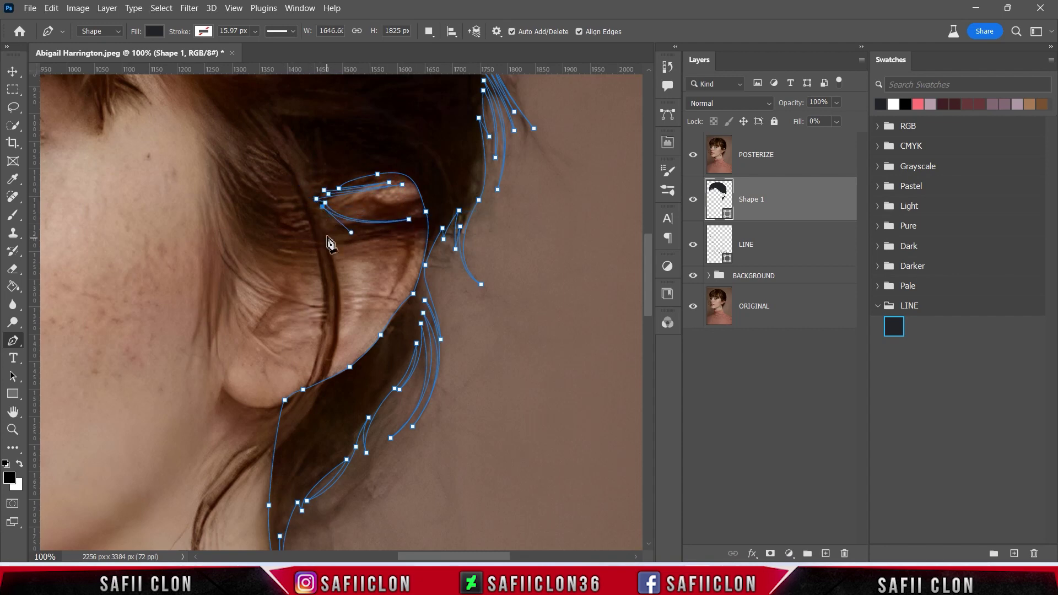
key("ctrl+minus")
scroll(298, 262, "up", 2)
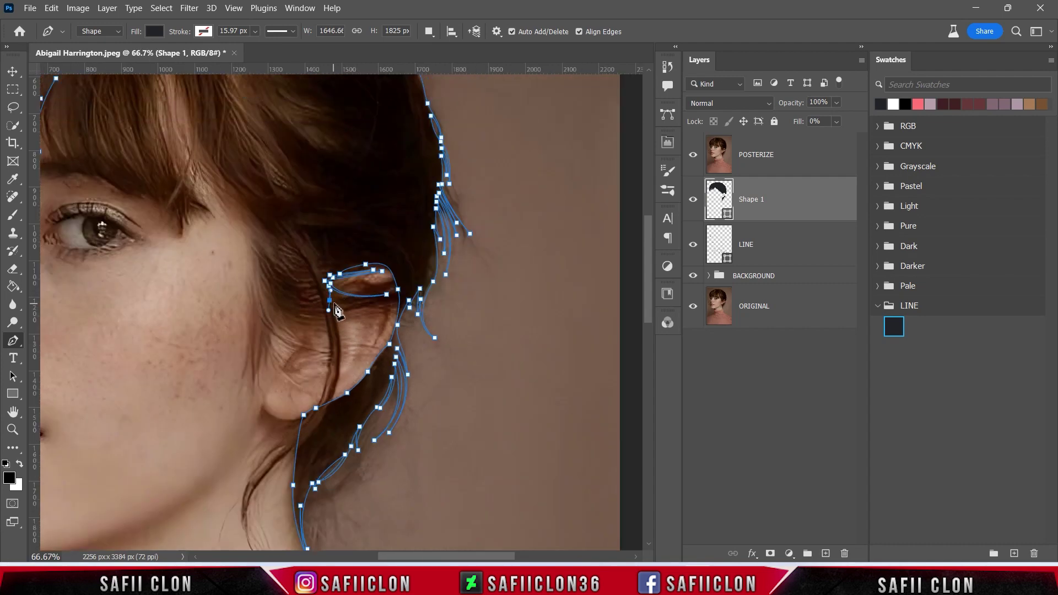
- Curve a strand from beside the ear up toward the temple
left_click(361, 304)
left_click_drag(268, 288, 238, 254)
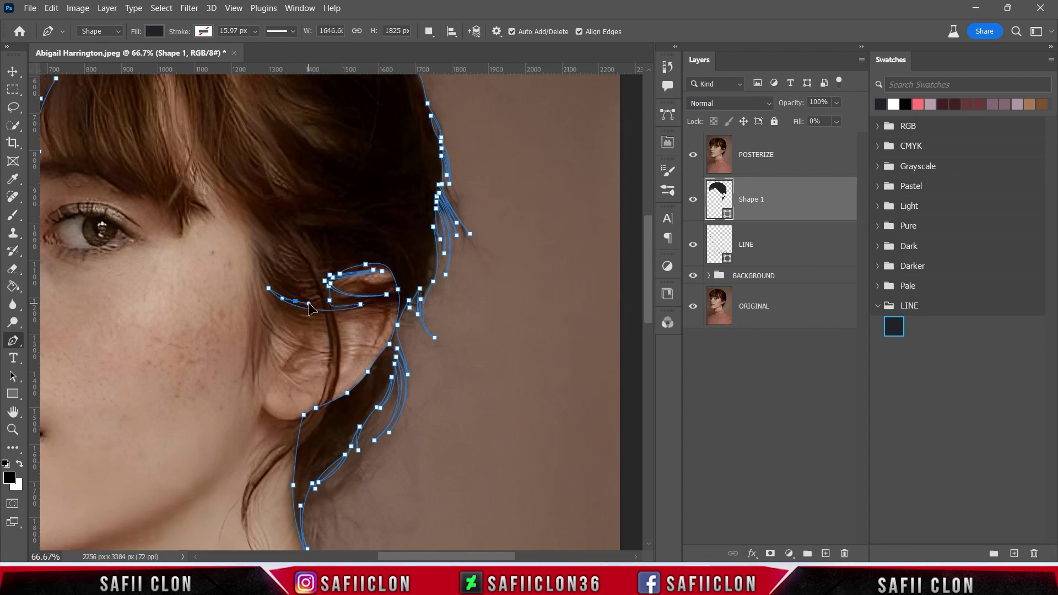
left_click(255, 258)
left_click(251, 246)
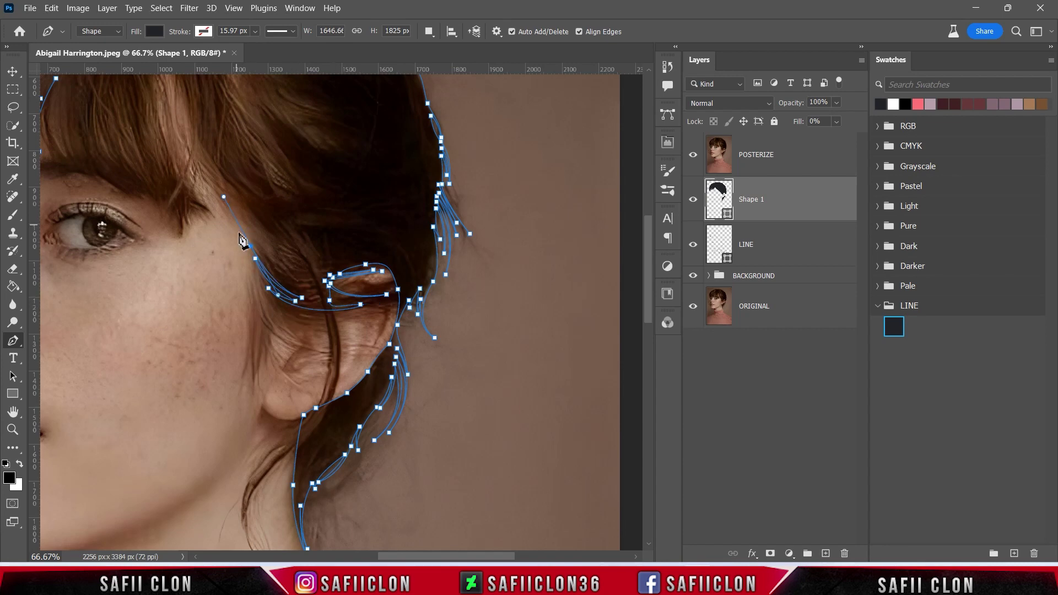
key("ctrl+plus")
- Draw another strand curving toward the temple, undoing a misplaced anchor near the eye
left_click(291, 272)
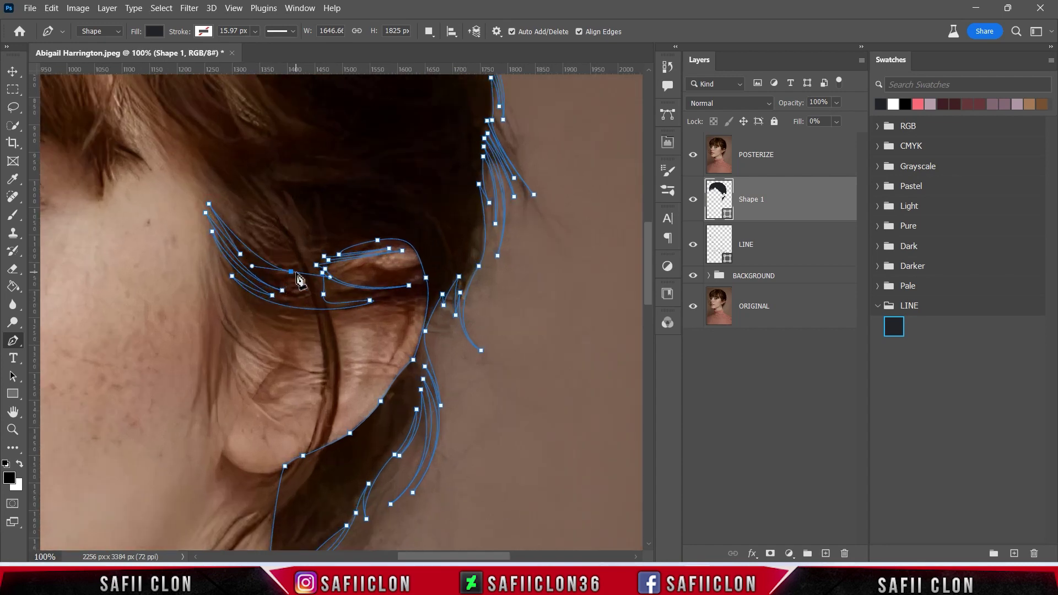
mouse_move(235, 222)
left_mouse_down()
mouse_move(209, 204)
mouse_move(241, 231)
left_mouse_up()
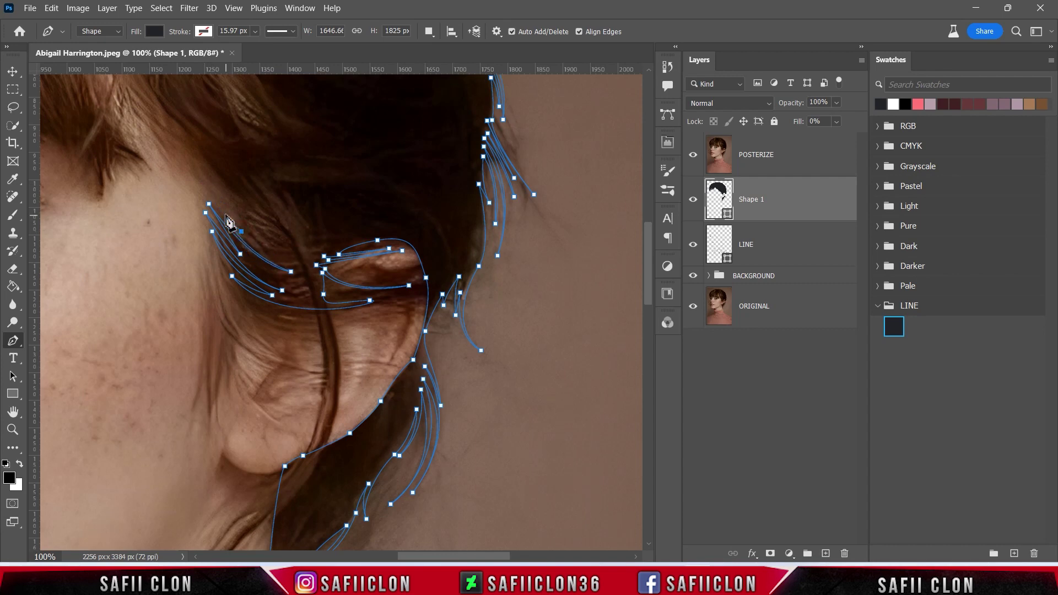
left_click(272, 223)
scroll(246, 246, "up", 2)
left_click(204, 231)
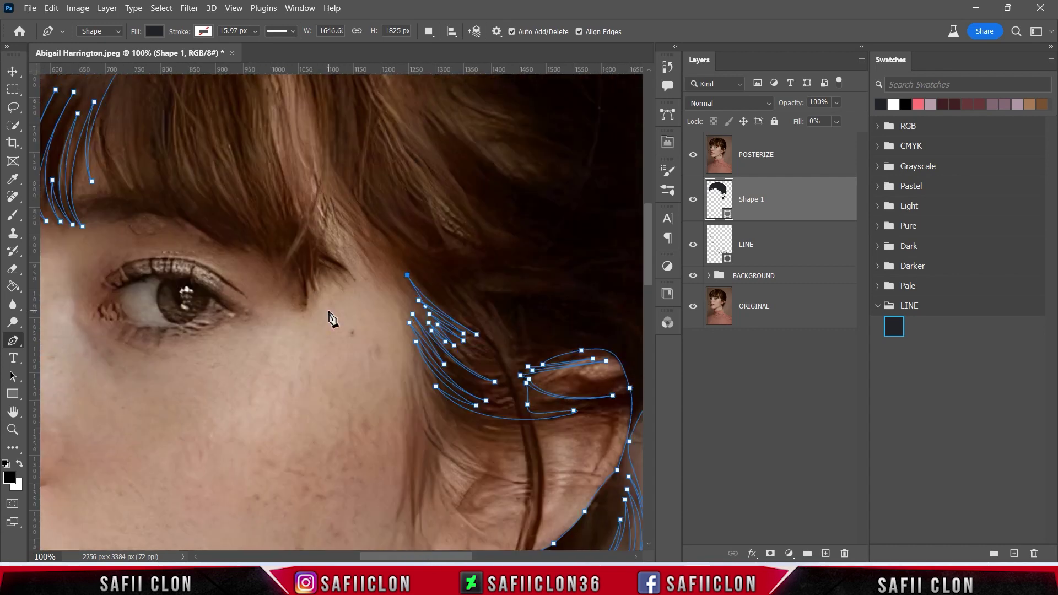
scroll(425, 458, "left", 6)
scroll(408, 331, "up", 3)
mouse_move(356, 269)
left_mouse_down()
mouse_move(323, 246)
mouse_move(256, 158)
left_mouse_up()
key("ctrl+z")
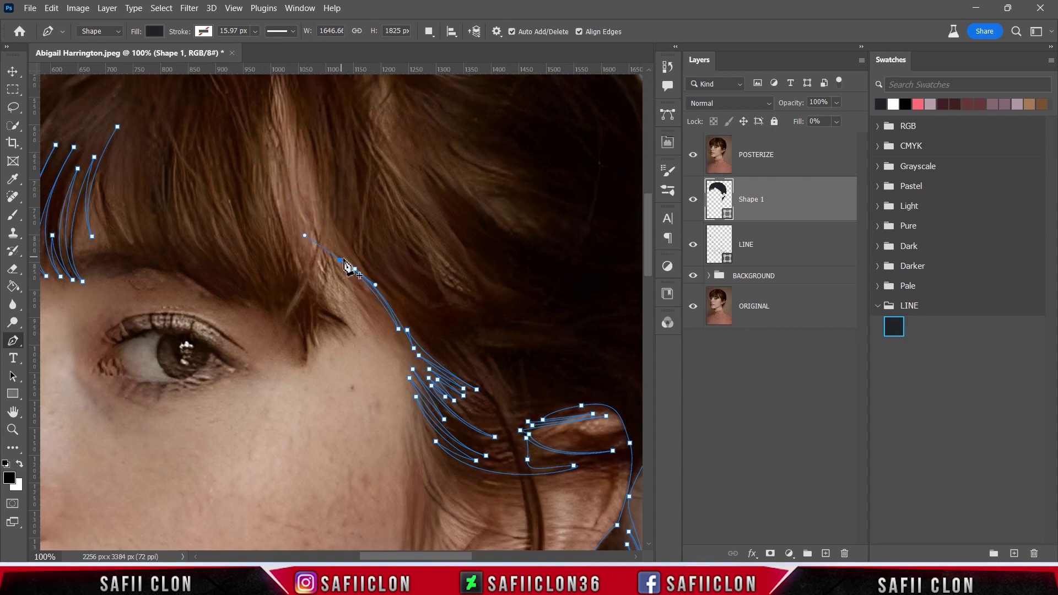
- Add strand points along the eyebrow and down the bangs
scroll(328, 255, "up", 3)
left_click(300, 255)
left_click_drag(363, 399, 421, 439)
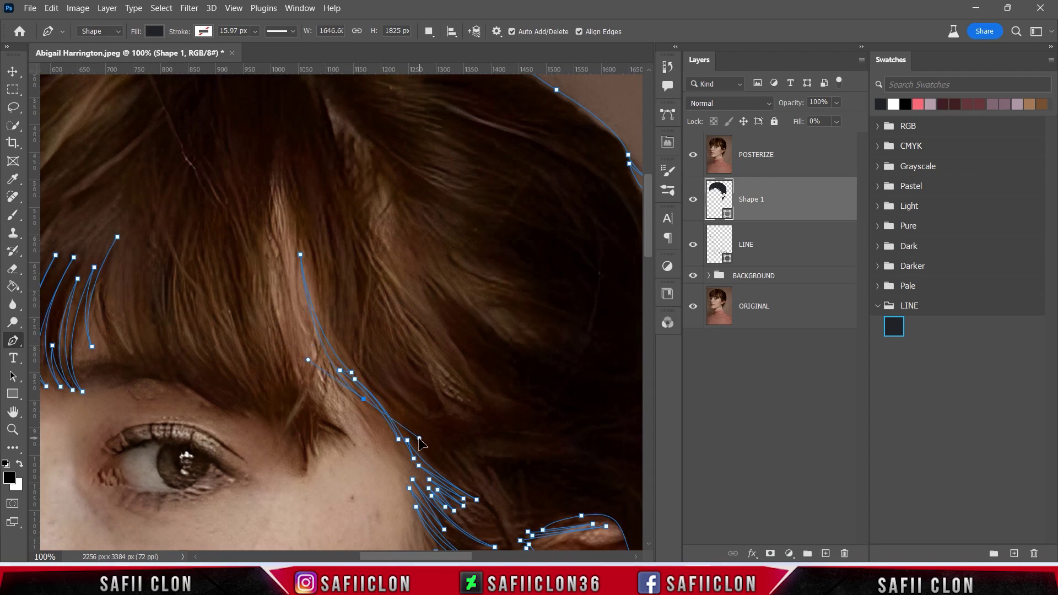
scroll(349, 400, "down", 1)
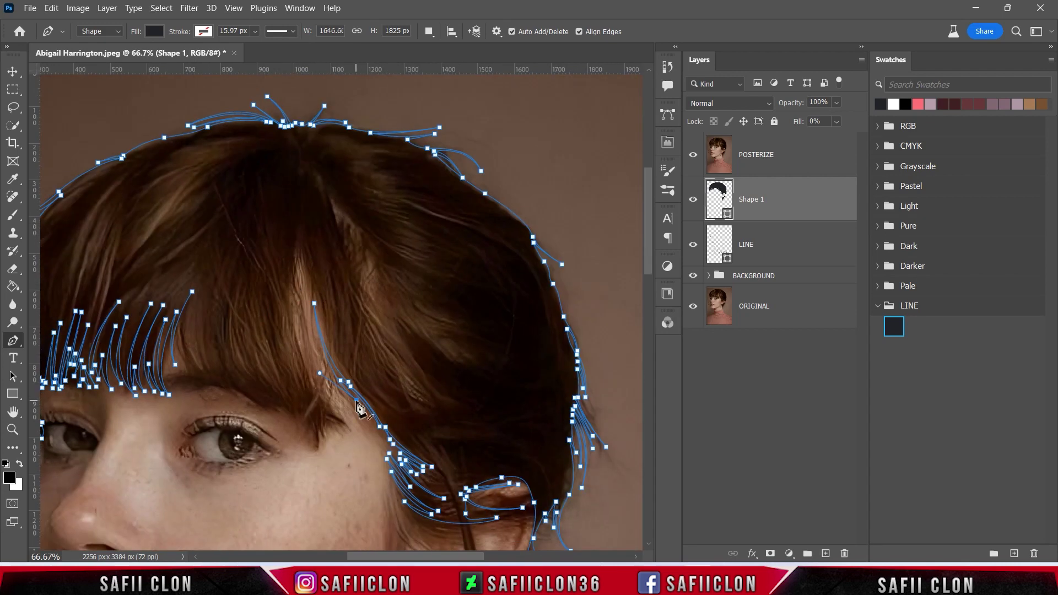
left_click(309, 278)
left_click_drag(324, 365, 313, 329)
scroll(304, 252, "up", 1)
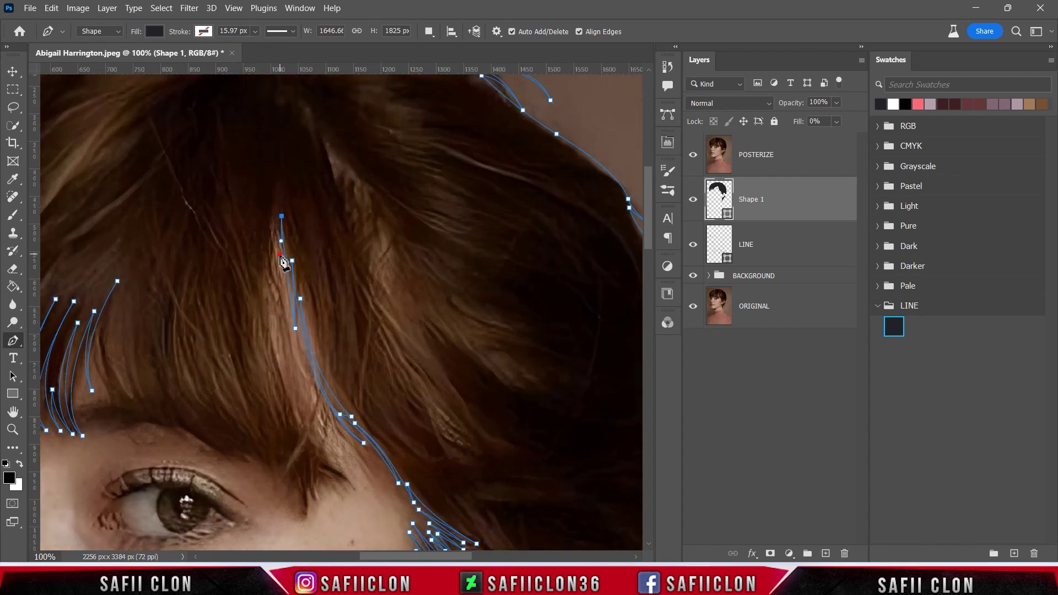
left_click(274, 220)
- Extend the strand down through the bangs toward the eye
scroll(284, 296, "down", 2)
left_click_drag(291, 284, 294, 307)
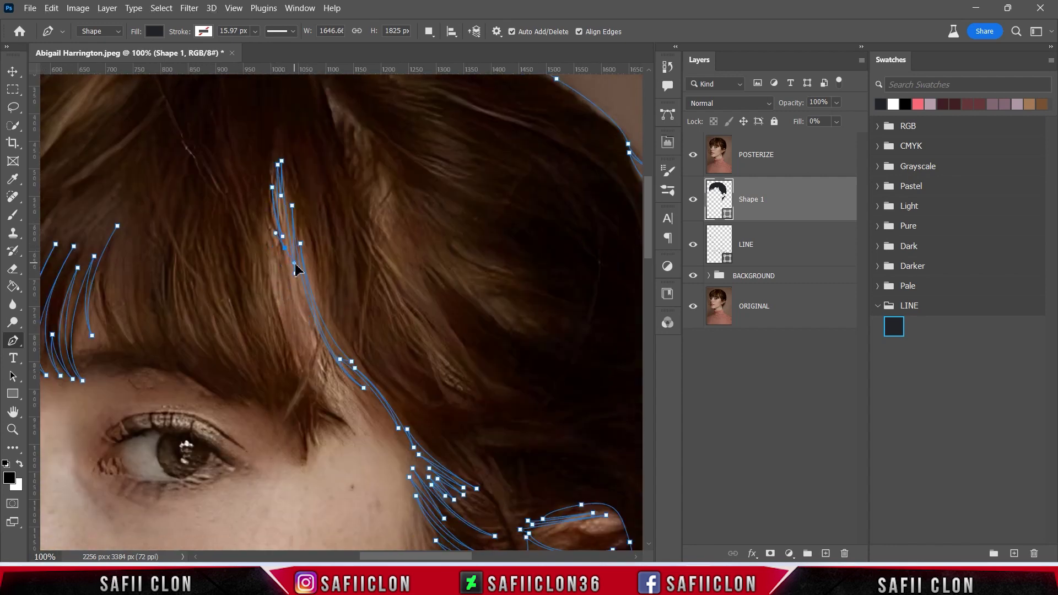
left_click_drag(304, 323, 304, 336)
left_click_drag(371, 420, 402, 435)
- Add two more curved strands from the bangs down to the eyebrow
left_click_drag(291, 290, 283, 195)
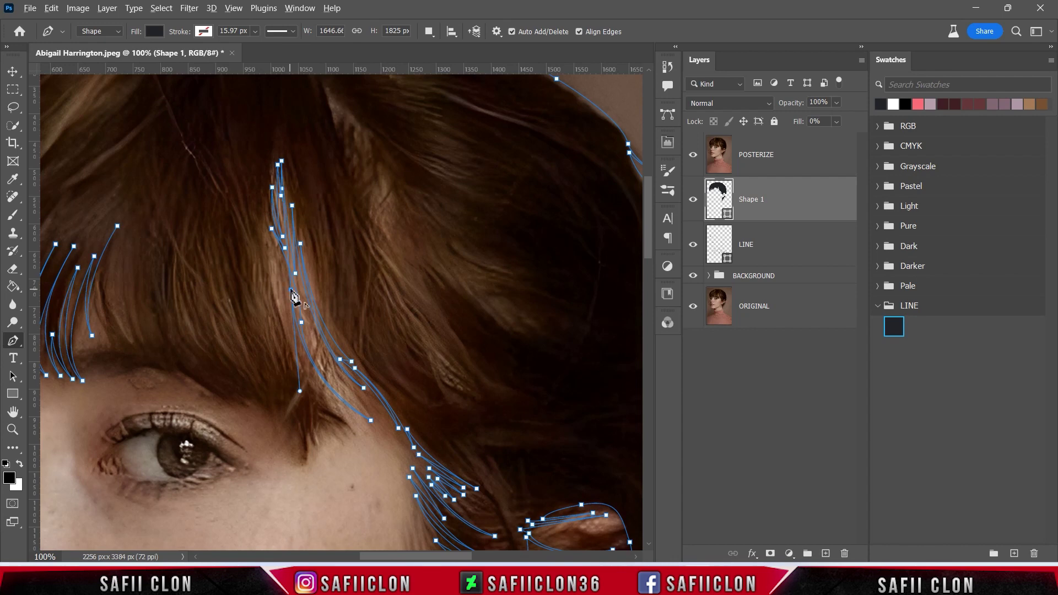
left_click_drag(300, 347, 292, 329)
left_click_drag(333, 419, 344, 439)
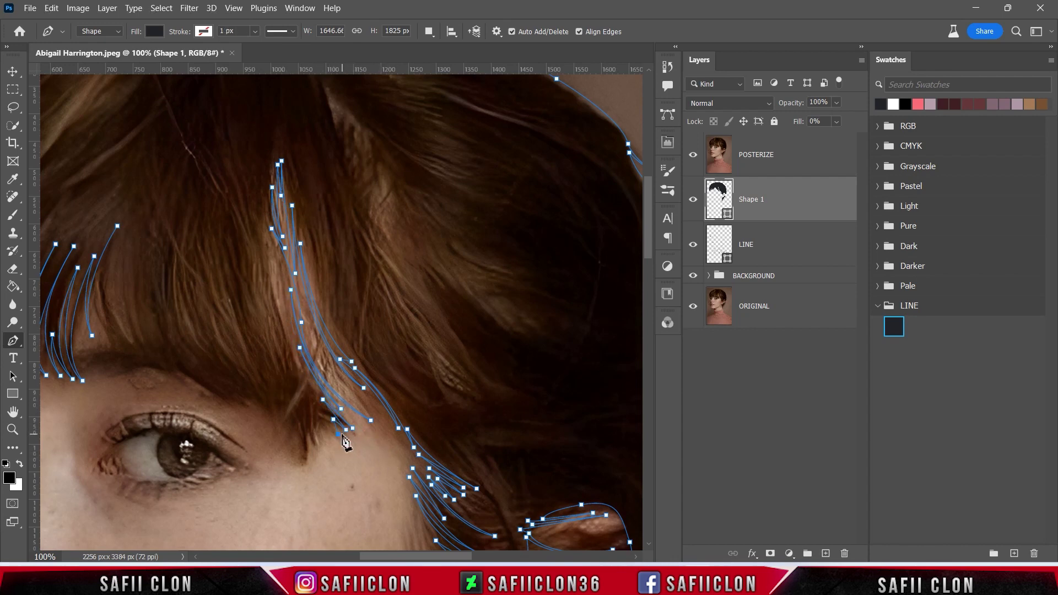
left_click_drag(284, 335, 270, 280)
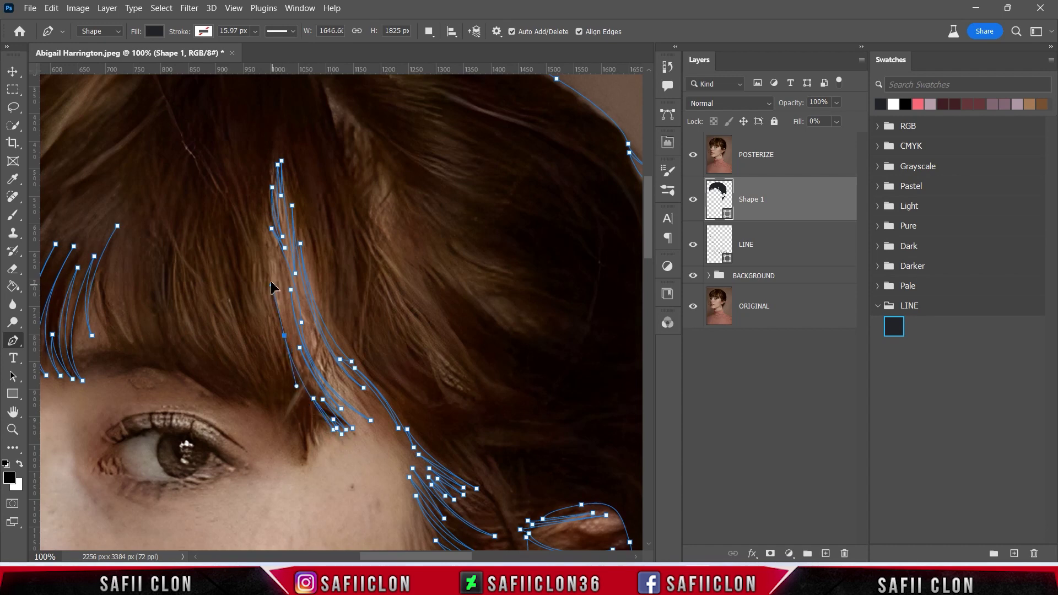
mouse_move(308, 417)
left_mouse_down()
mouse_move(311, 441)
mouse_move(296, 462)
left_mouse_up()
scroll(296, 462, "up", 2)
left_click(272, 445)
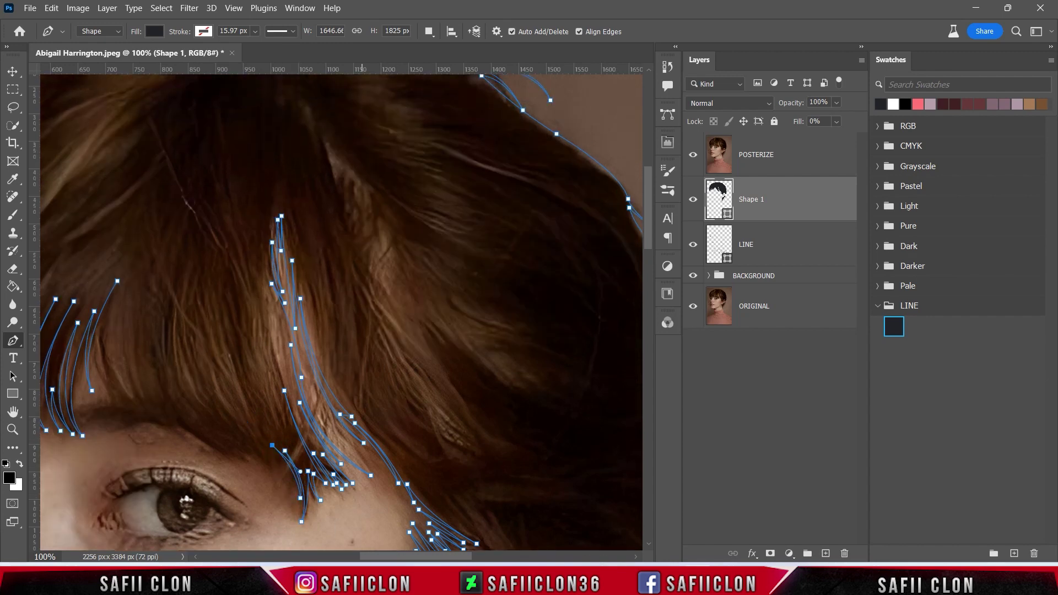
- Trace a hair strand curving up-left from the eyebrow above the right eye
scroll(342, 309, "left", 5)
scroll(342, 308, "down", 2)
left_click(402, 395)
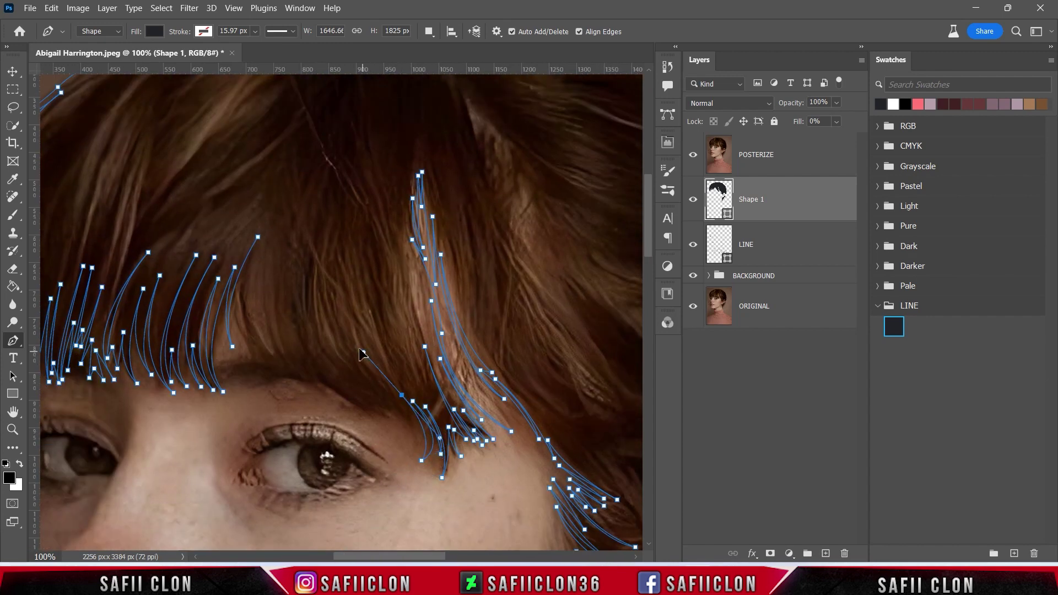
left_click(416, 409)
left_click_drag(384, 383, 374, 359)
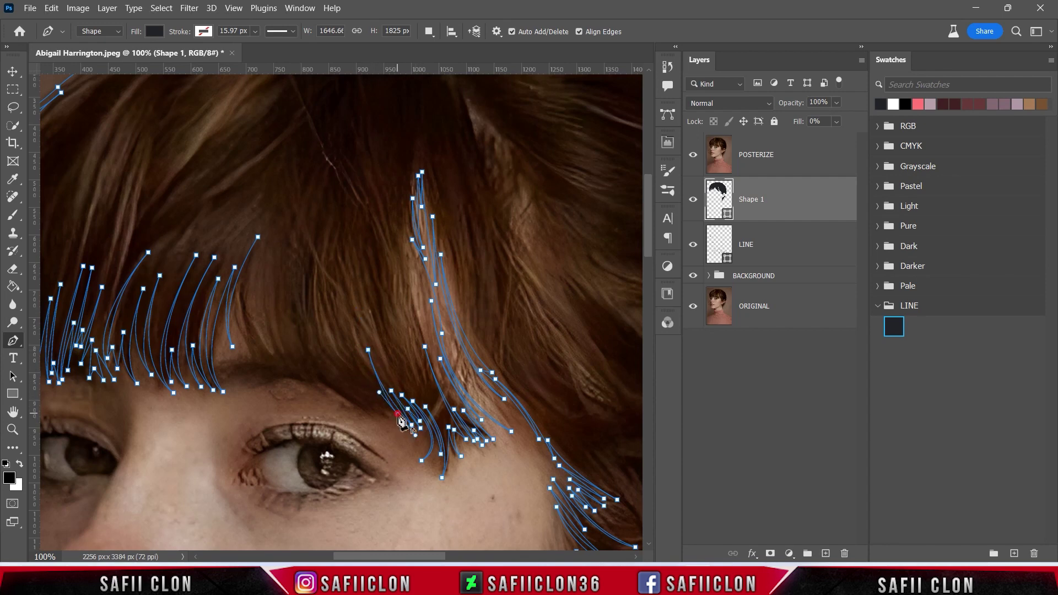
left_click_drag(374, 359, 334, 345)
- Draw a new strand from above the eyelid, curving down toward the eye and back into the hair
left_click(320, 283)
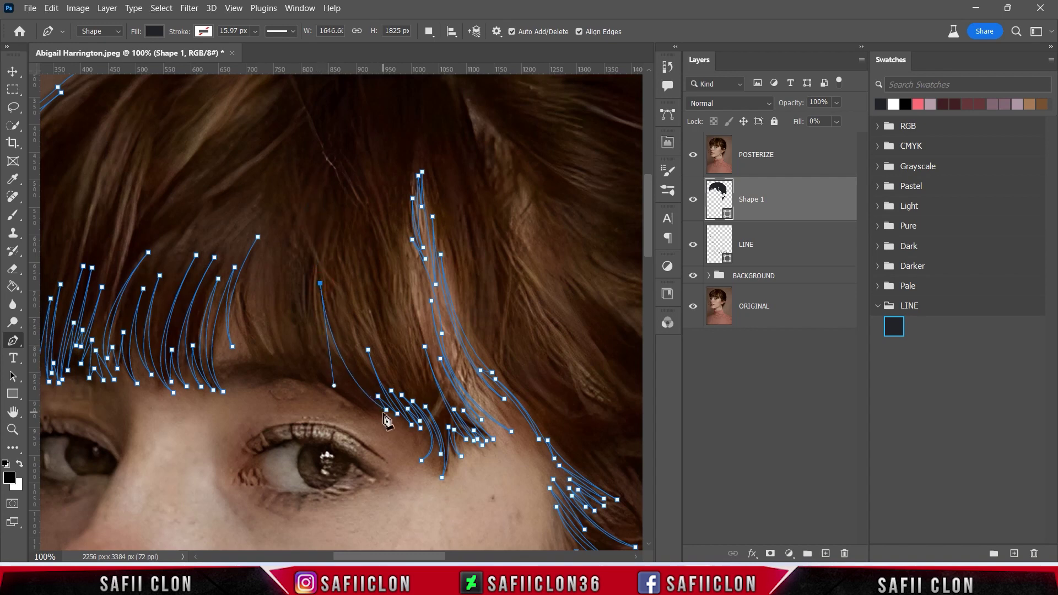
left_click_drag(389, 418, 456, 451)
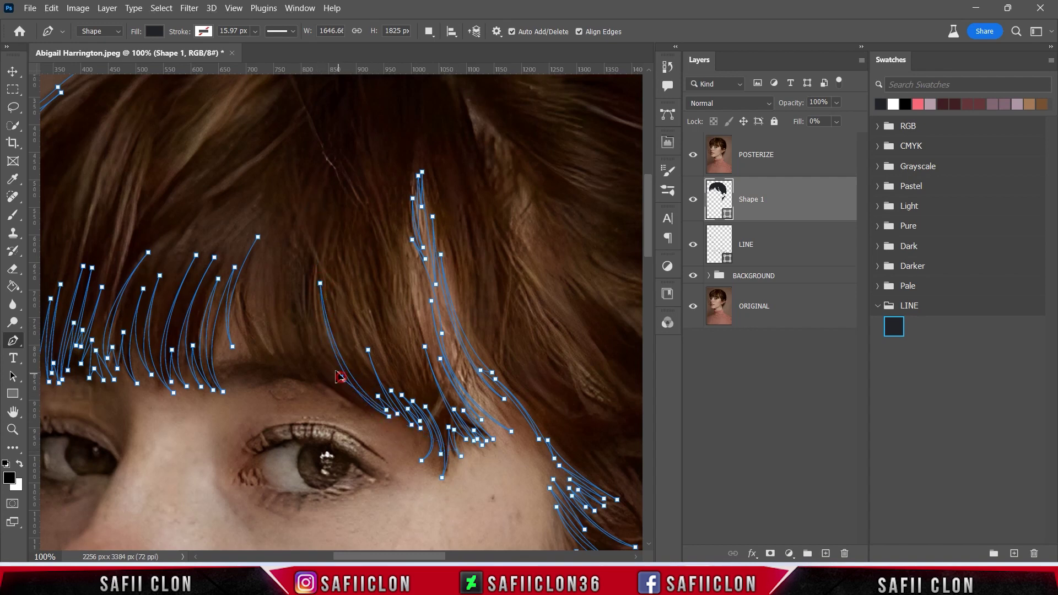
left_click_drag(301, 282, 312, 173)
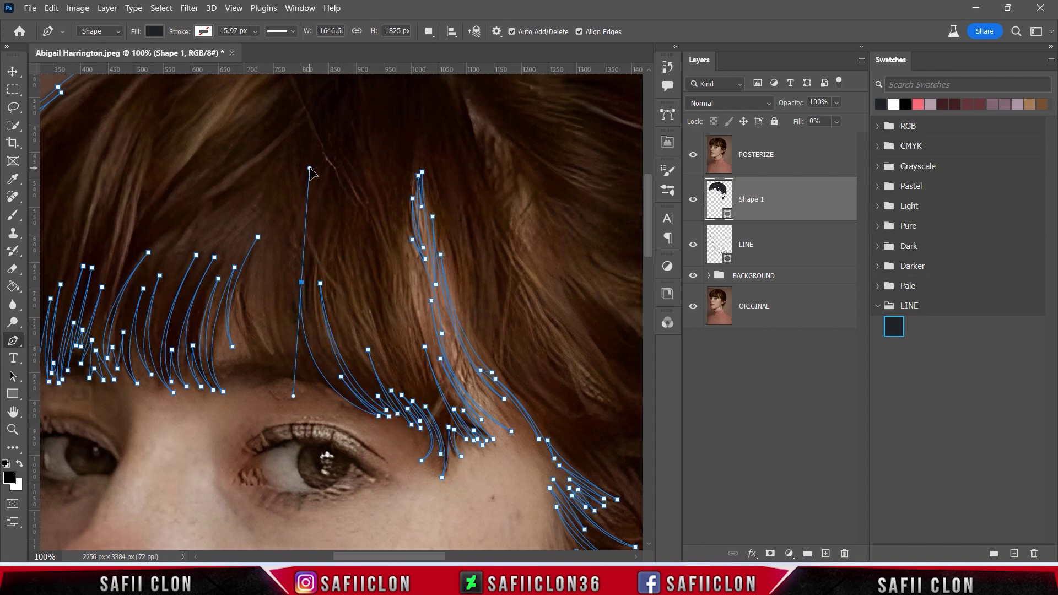
left_click_drag(348, 408, 418, 451)
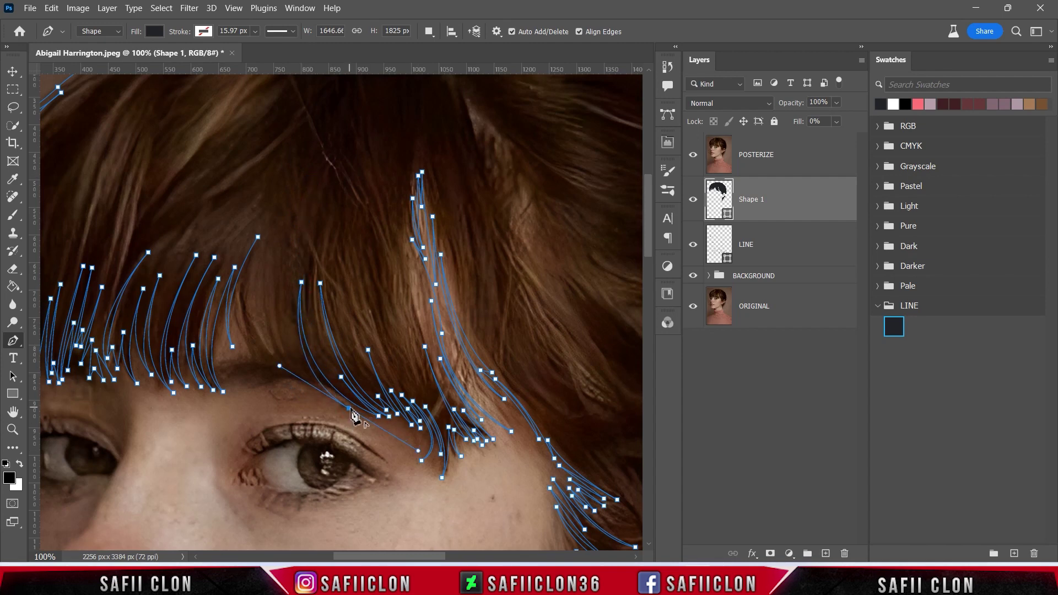
scroll(348, 412, "up", 2)
left_click_drag(293, 375, 285, 304)
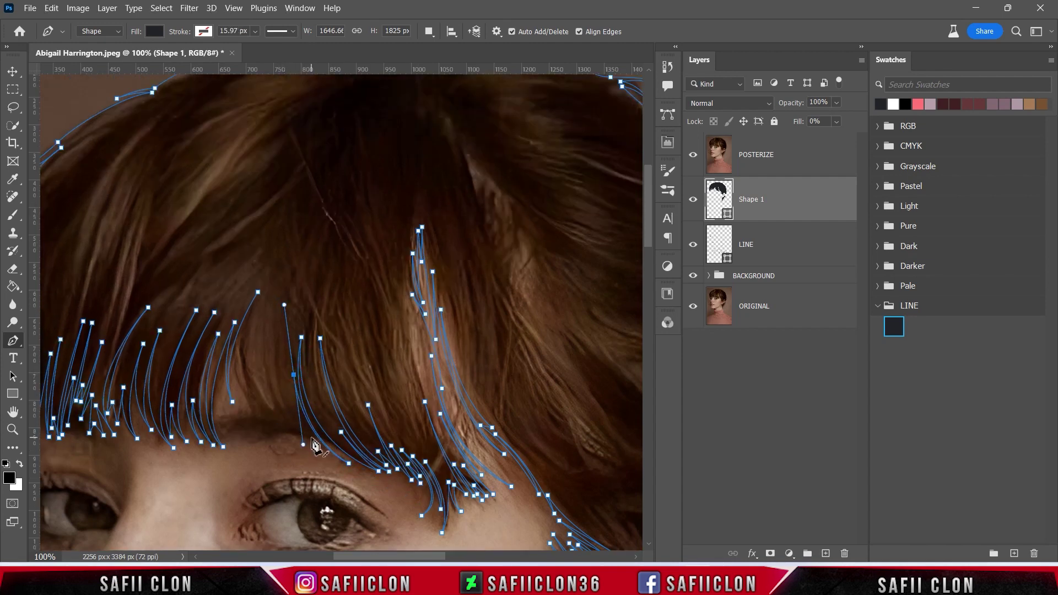
- Extend further strand curves up into the bangs, finish the path, and hide POSTERIZE
left_click_drag(303, 439, 316, 443)
mouse_move(276, 360)
left_mouse_down()
mouse_move(279, 423)
mouse_move(314, 465)
left_mouse_up()
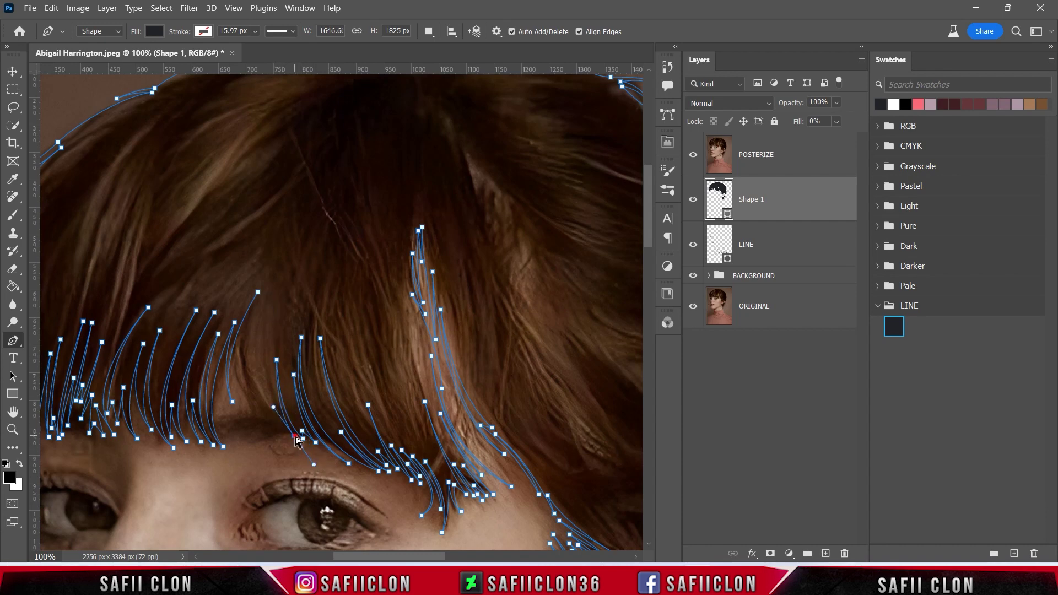
left_click_drag(269, 290, 296, 184)
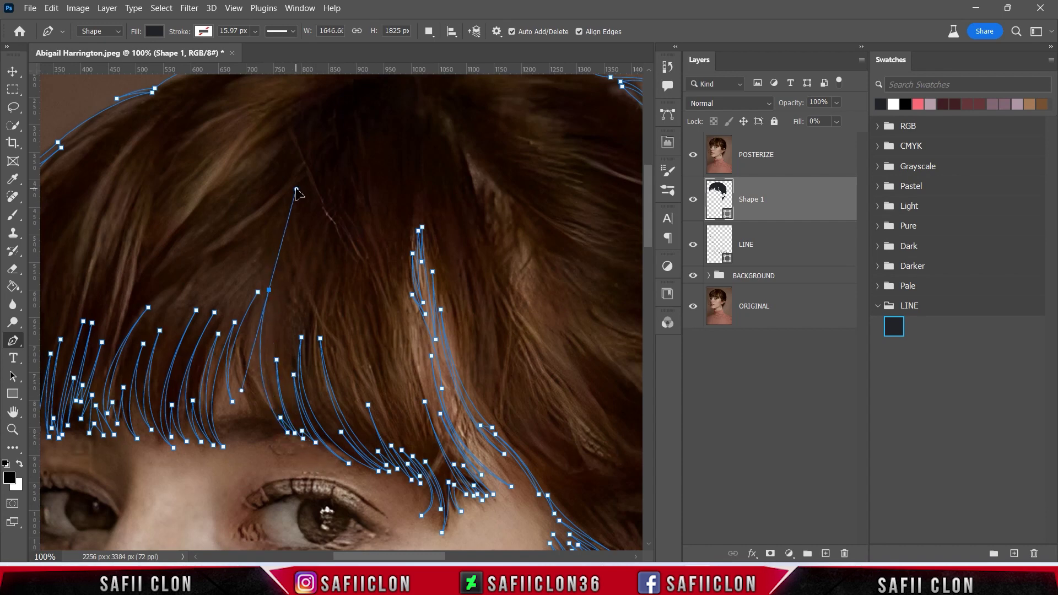
left_click_drag(272, 419, 307, 462)
left_click_drag(271, 275, 307, 189)
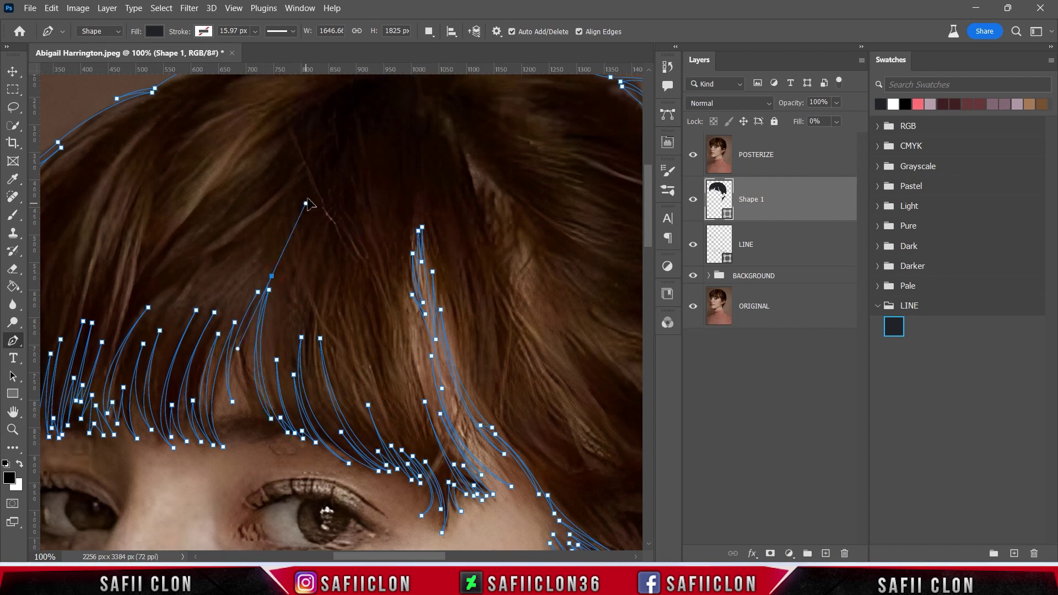
left_click_drag(263, 286, 305, 161)
left_click(261, 426)
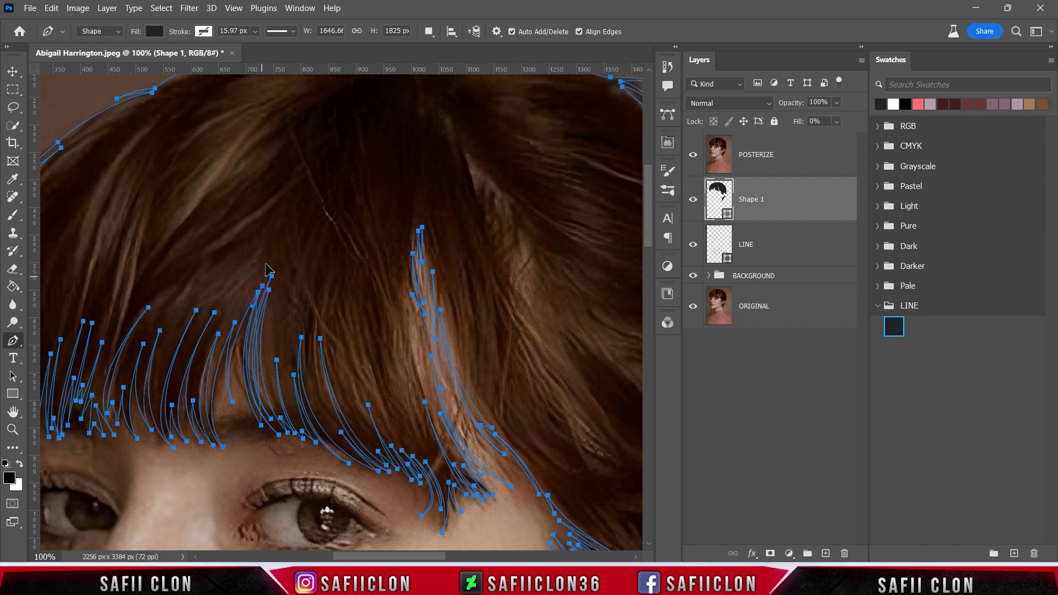
left_click(300, 203, "ctrl")
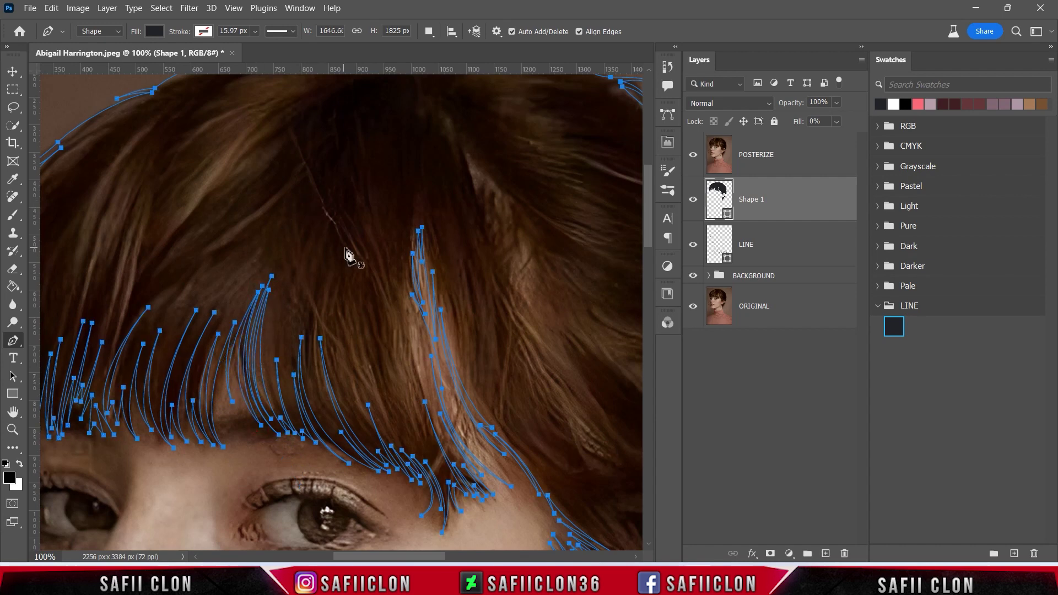
left_click(693, 155)
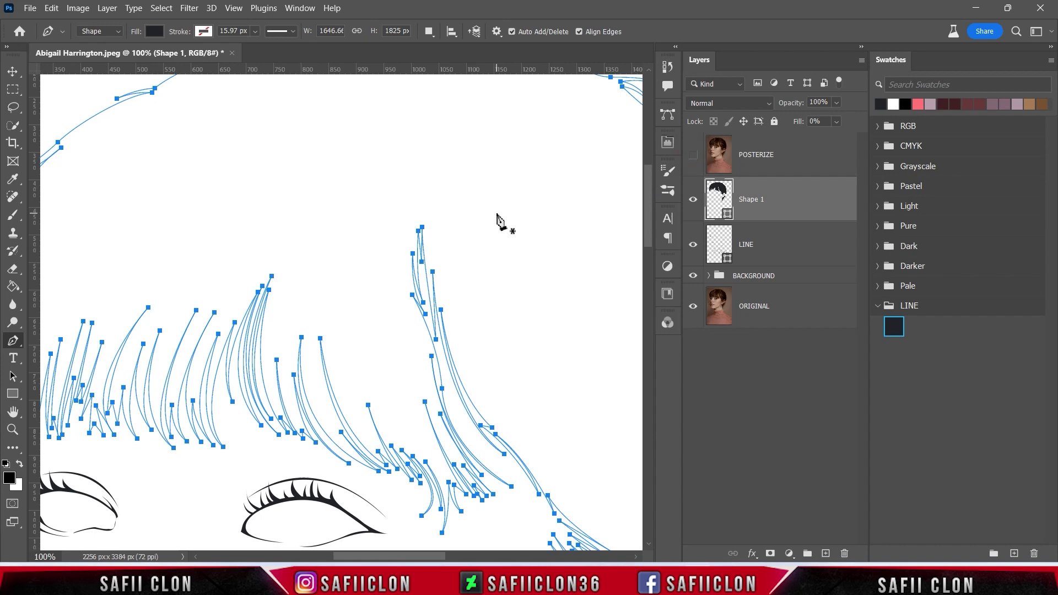
- Zoom out and set the Shape 1 hair Fill to 100%
key("ctrl+minus")
key("ctrl+minus")
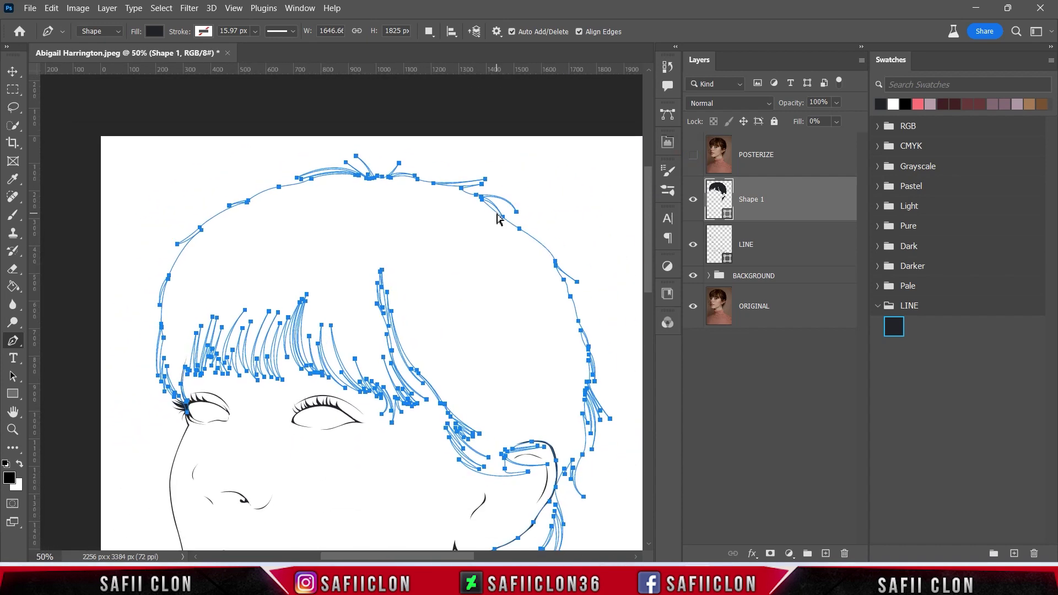
key("ctrl+minus")
scroll(501, 221, "down", 2)
scroll(513, 239, "down", 1)
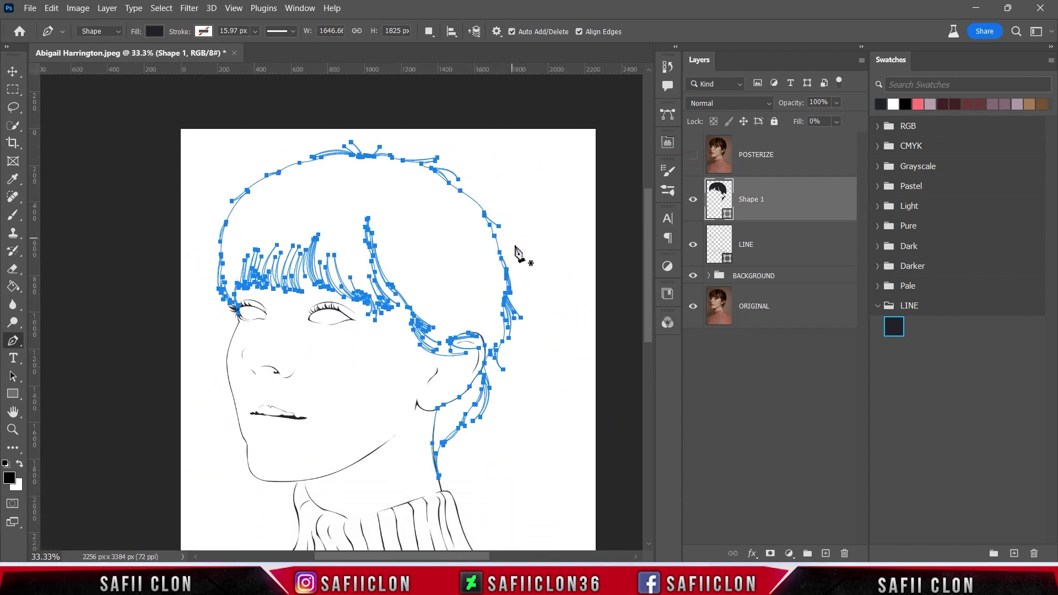
left_click(836, 123)
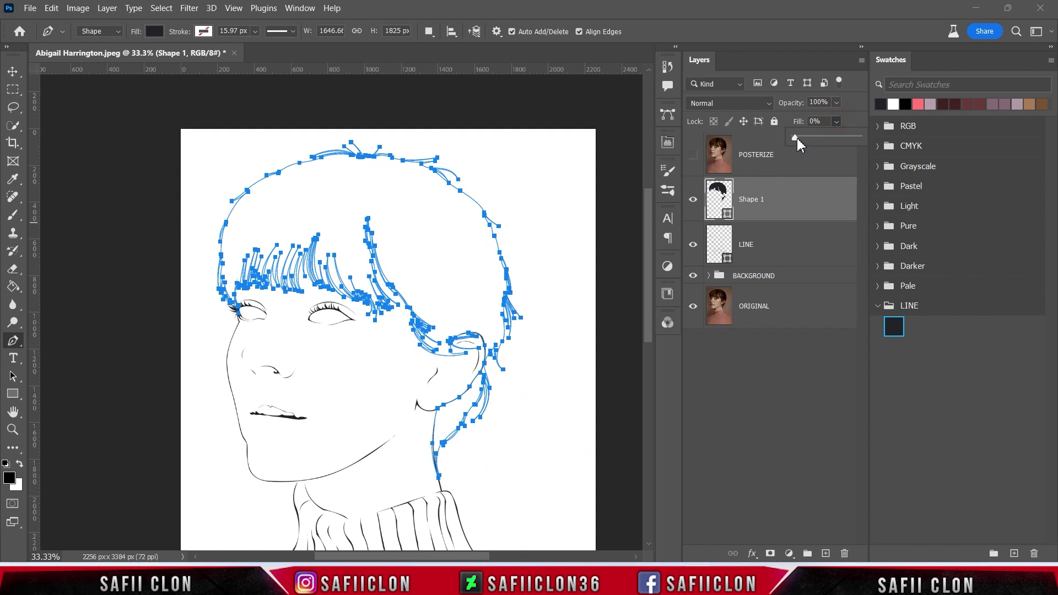
left_click_drag(854, 138, 863, 138)
left_click(836, 124)
key("BackSpace")
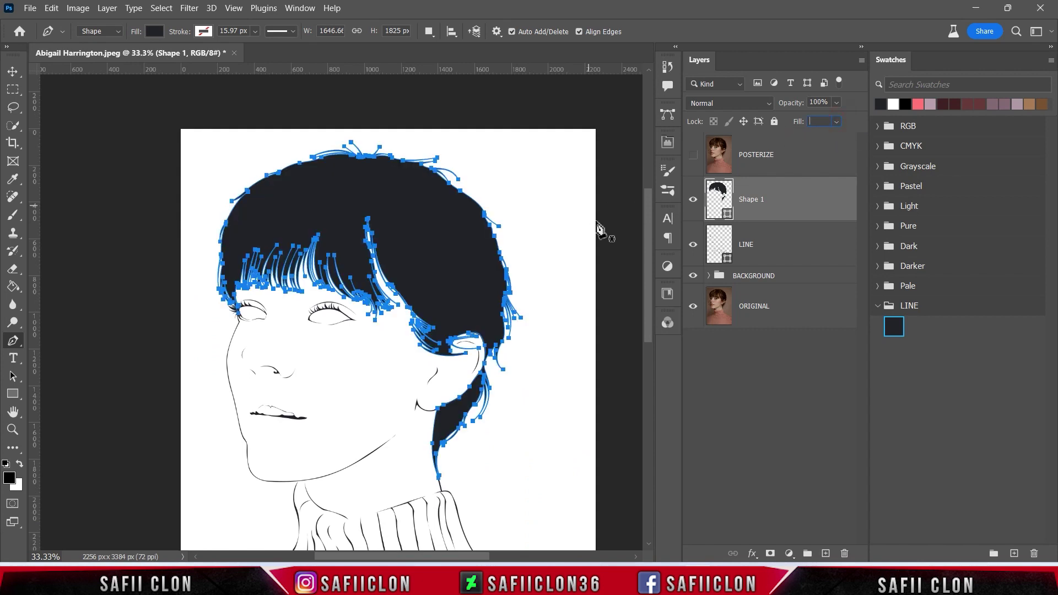
key("Return")
- Set Path Operations to Combine Shapes and show POSTERIZE again
left_click(430, 33)
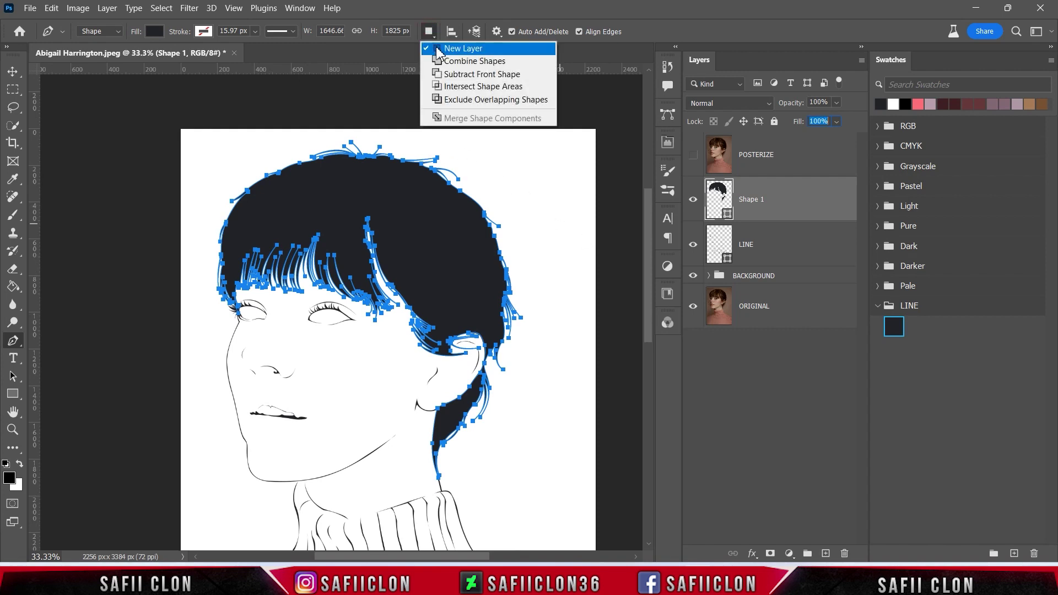
left_click(462, 62)
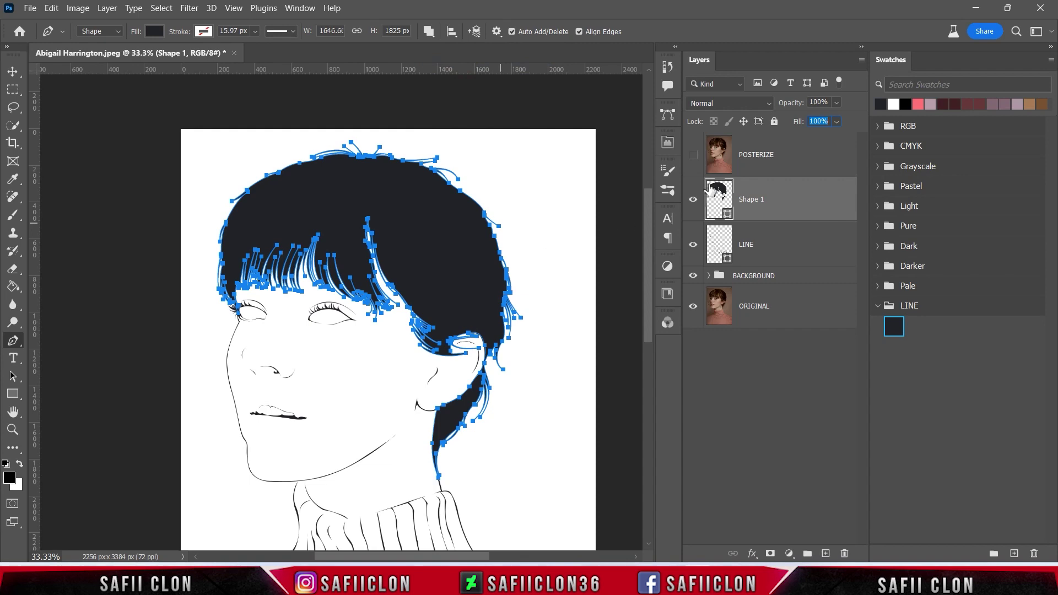
left_click(693, 155)
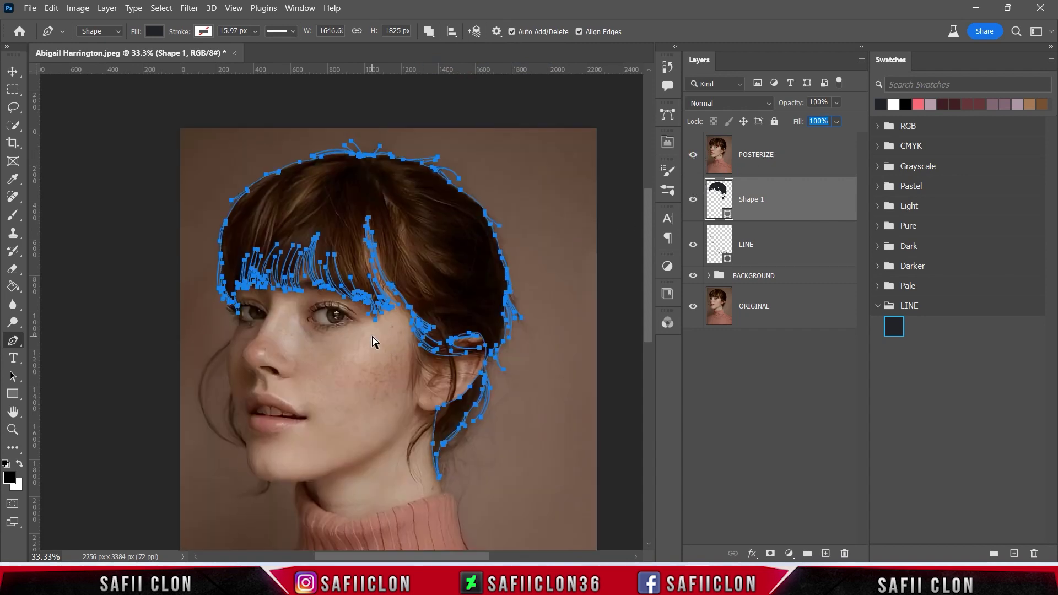
- Draw a long strand from the top of the bangs curving down toward the right eye
scroll(373, 342, "up", 2, "alt")
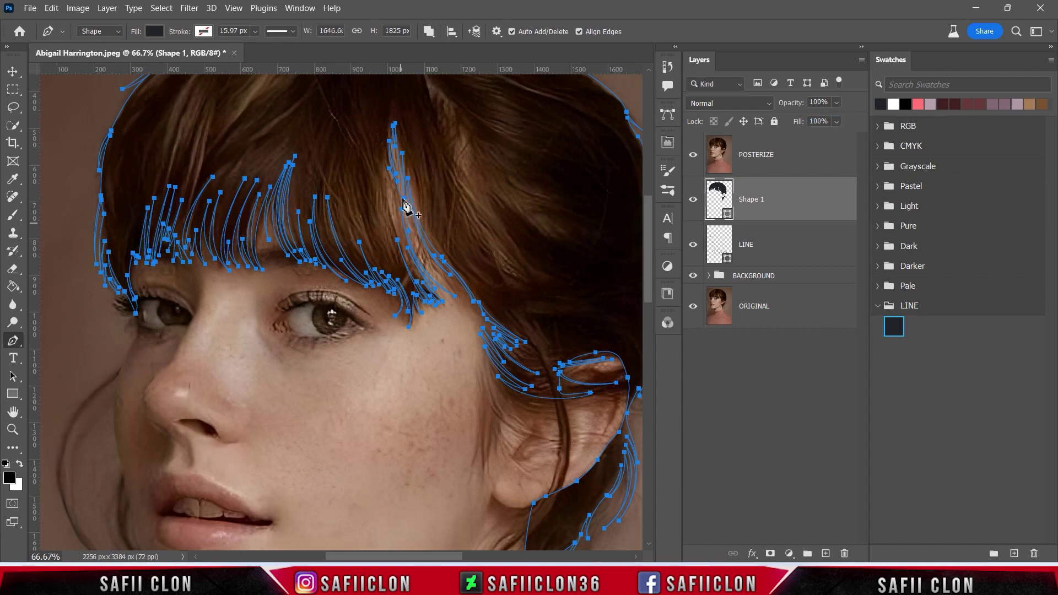
left_click(391, 115)
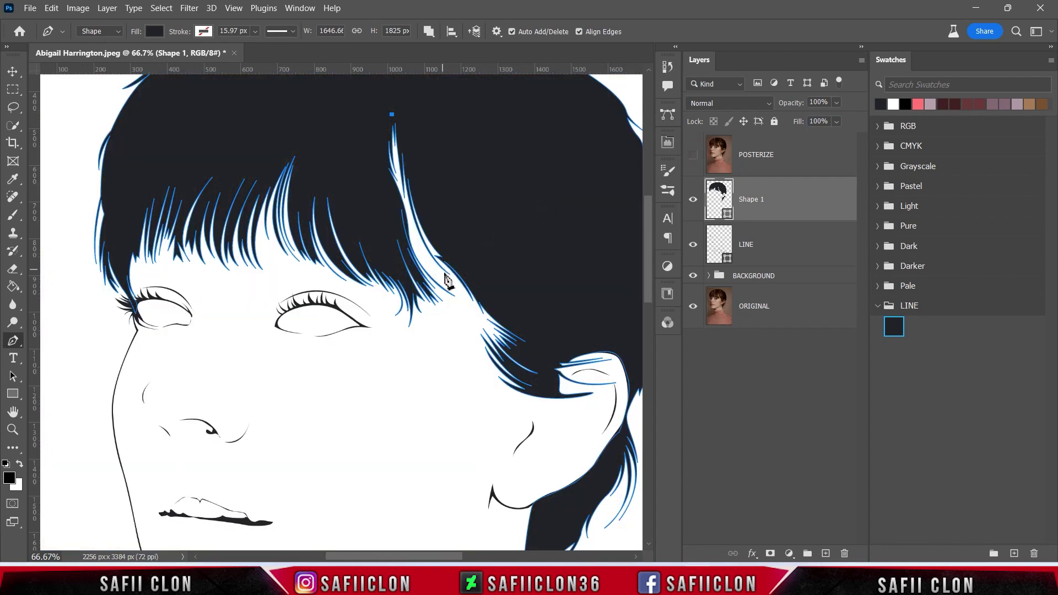
left_click_drag(452, 279, 509, 312)
scroll(421, 101, "up", 2)
scroll(386, 90, "up", 2)
scroll(380, 113, "down", 1)
left_click_drag(402, 229, 401, 231)
scroll(401, 166, "down", 2)
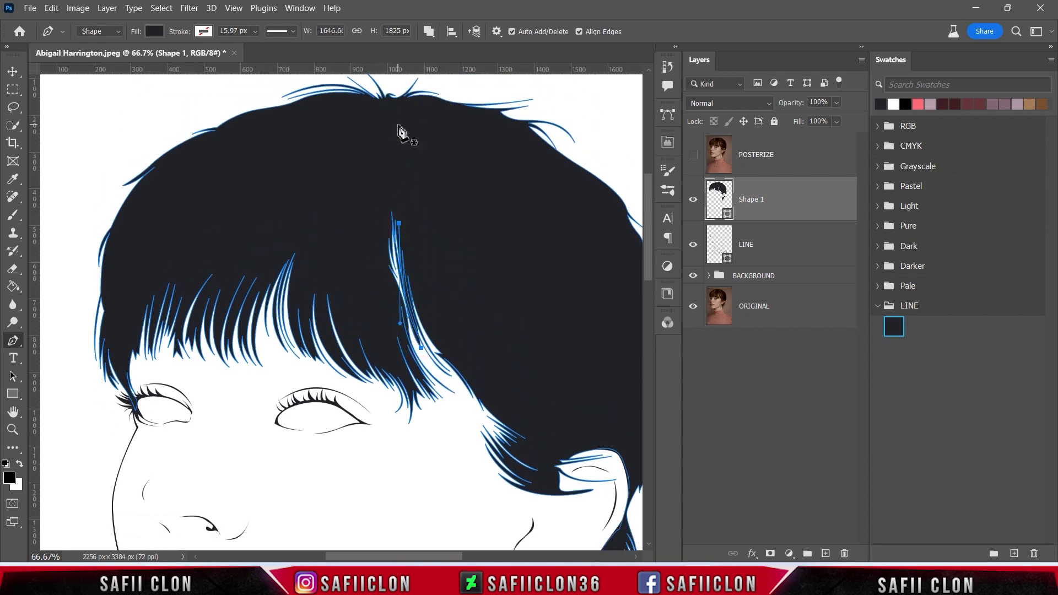
scroll(402, 133, "down", 1)
scroll(405, 166, "up", 1)
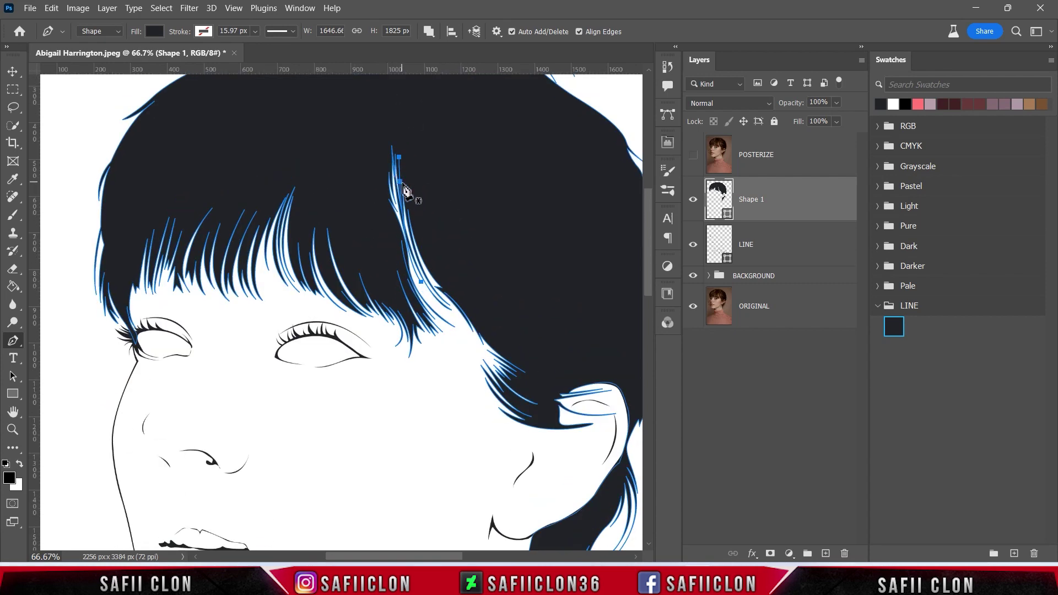
- Start a new path at the left cheek edge, then hide POSTERIZE to preview on white
left_click(695, 157)
mouse_move(449, 556)
left_mouse_down()
mouse_move(419, 555)
mouse_move(424, 544)
left_mouse_up()
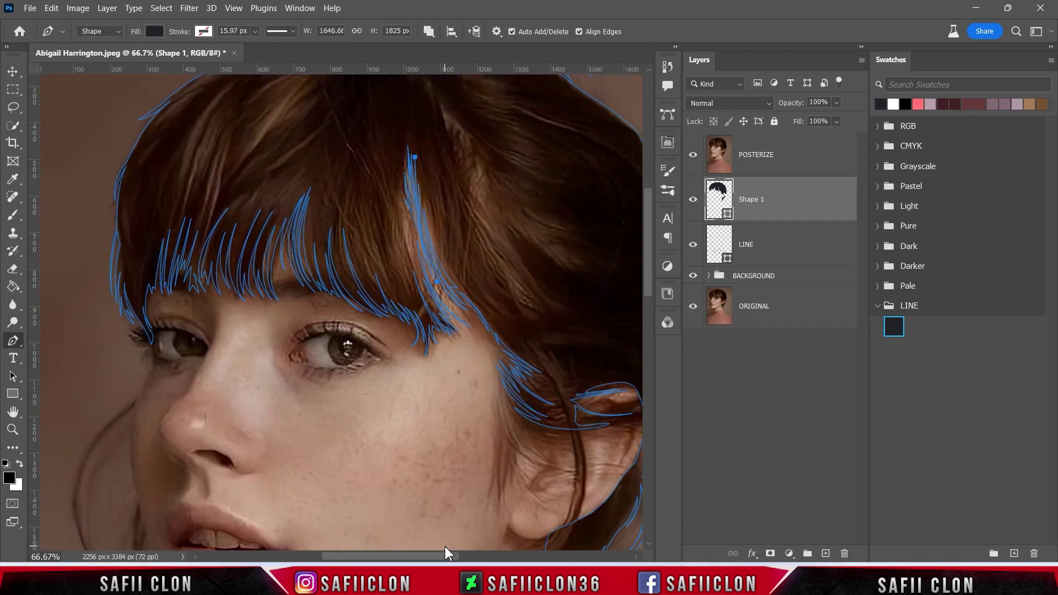
scroll(402, 449, "left", 3)
scroll(378, 402, "down", 5)
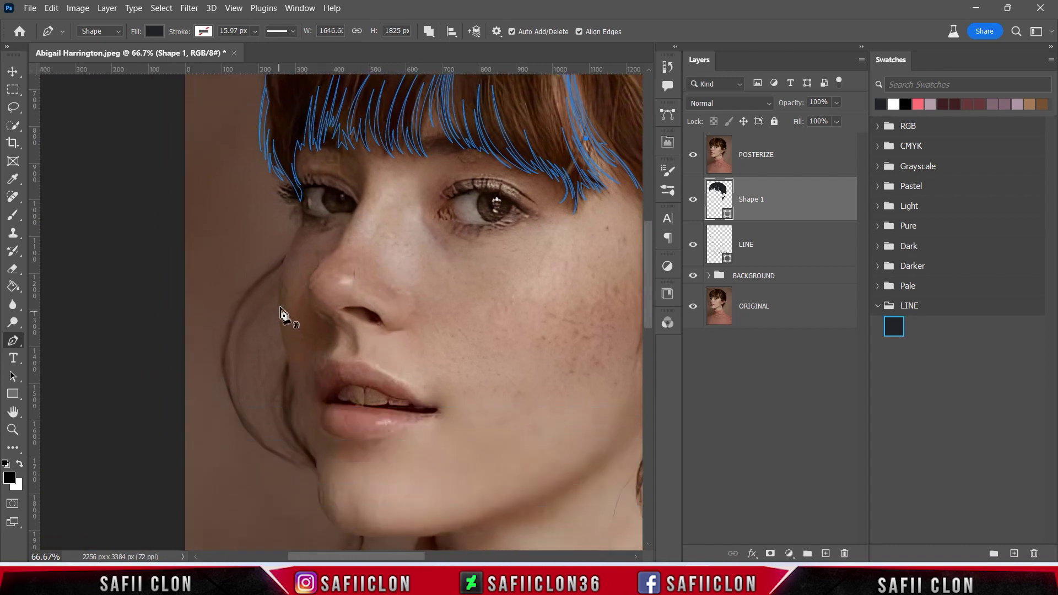
left_click(287, 212)
left_click(696, 160)
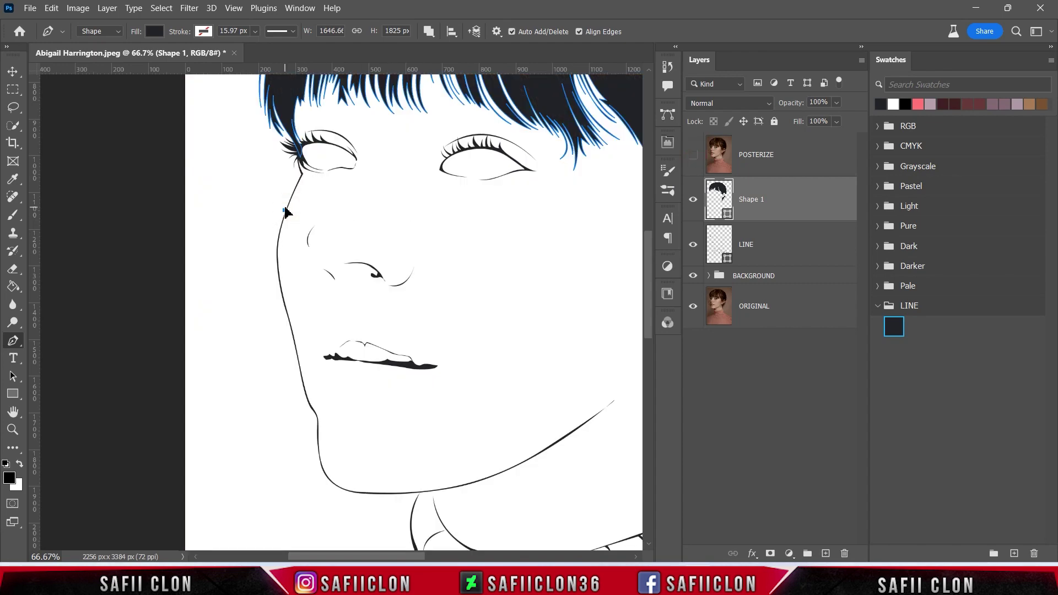
- With the photo reference showing, trace the loose hair strand beside the left cheek and jaw
left_click(696, 164)
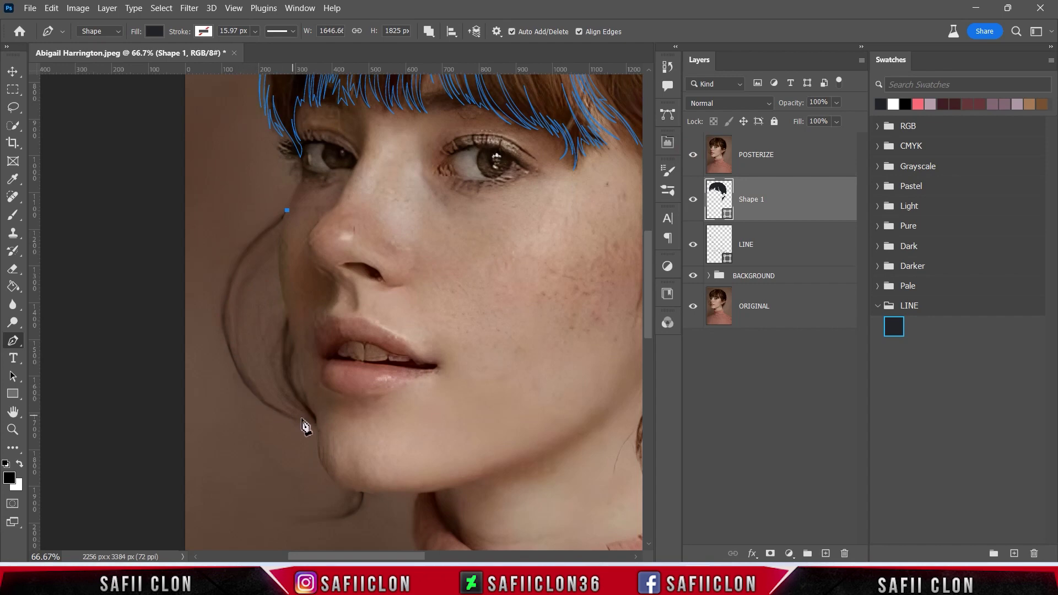
left_click_drag(296, 421, 239, 383)
left_click_drag(312, 426, 326, 432)
left_click(312, 426, "alt")
left_click(227, 303)
left_click_drag(285, 218, 315, 208)
key("Escape")
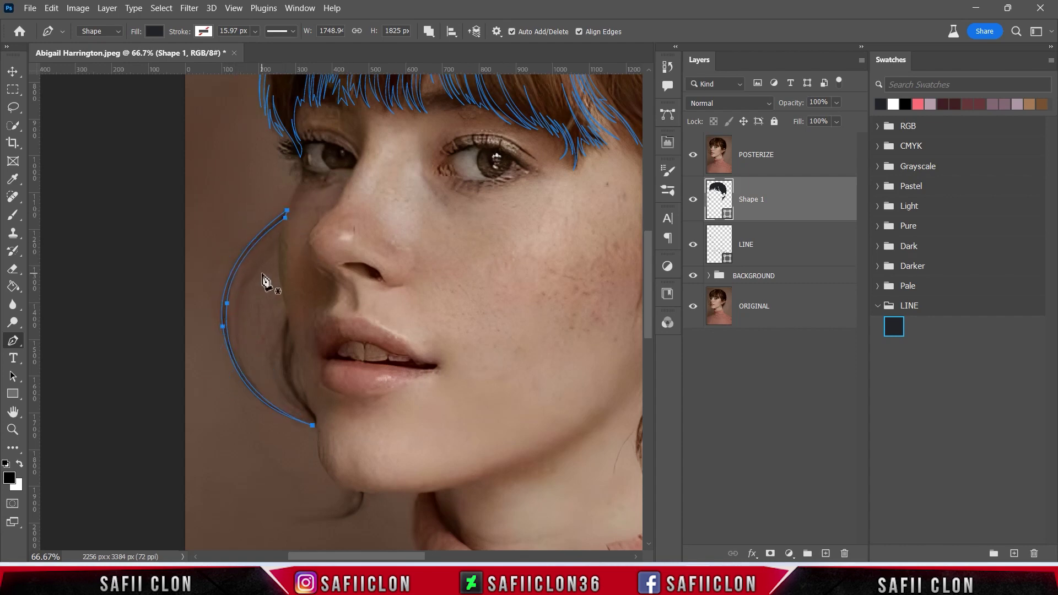
- Add an inner crescent-shaped strand path inside the first strand
scroll(288, 236, "down", 2)
left_click(287, 260)
left_click_drag(301, 358, 360, 392)
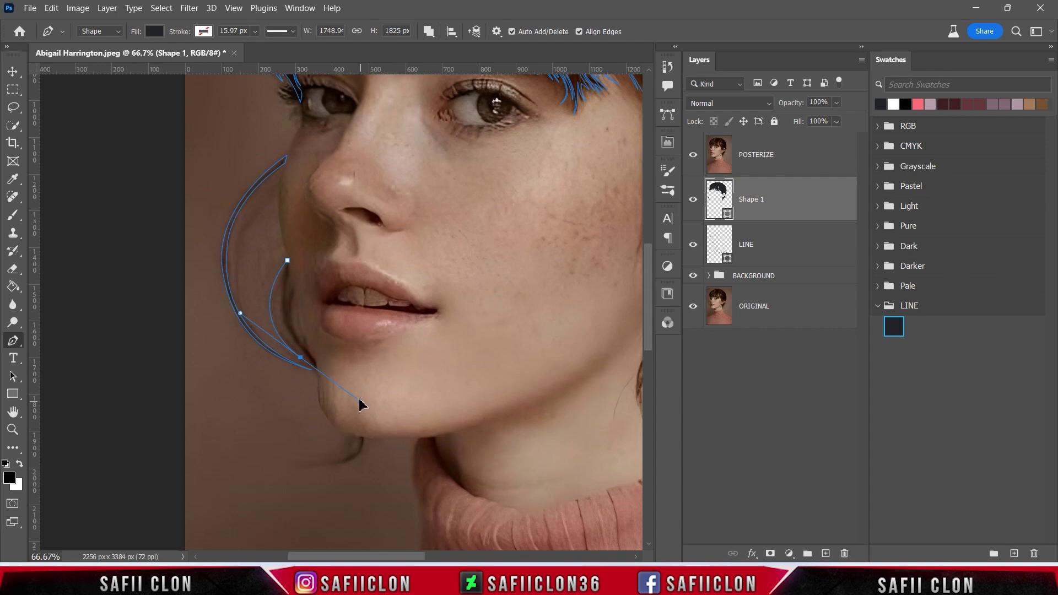
left_click(288, 260)
left_click_drag(290, 333, 306, 358)
- Refine the strand with extra anchors against the bare line art, then set Shape 1's fill to 0%
left_click(693, 155)
scroll(348, 350, "up", 2)
left_click(263, 411)
left_click_drag(250, 307, 230, 289)
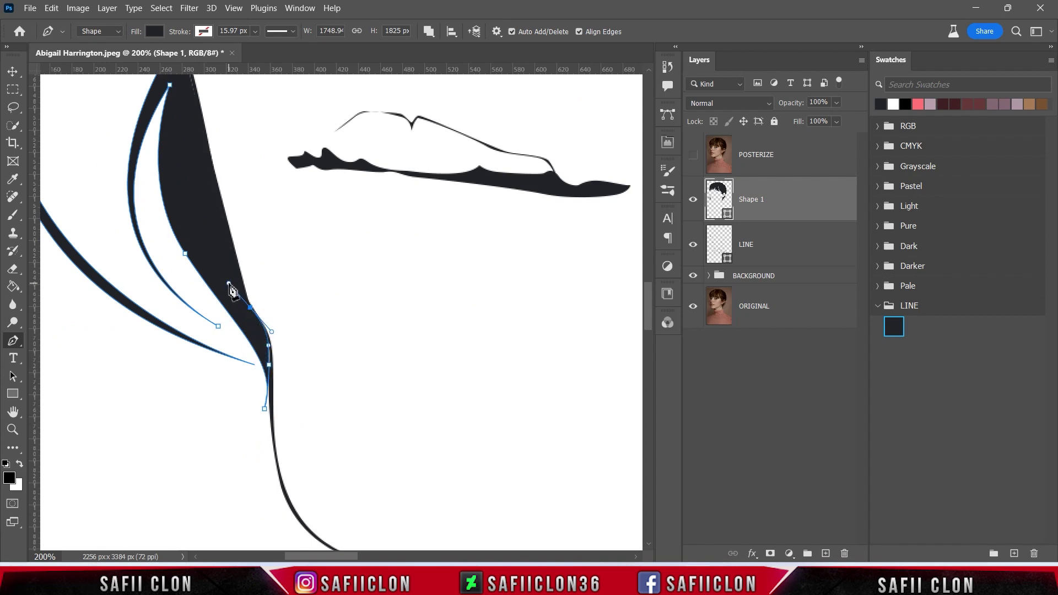
type("0")
left_click(837, 124)
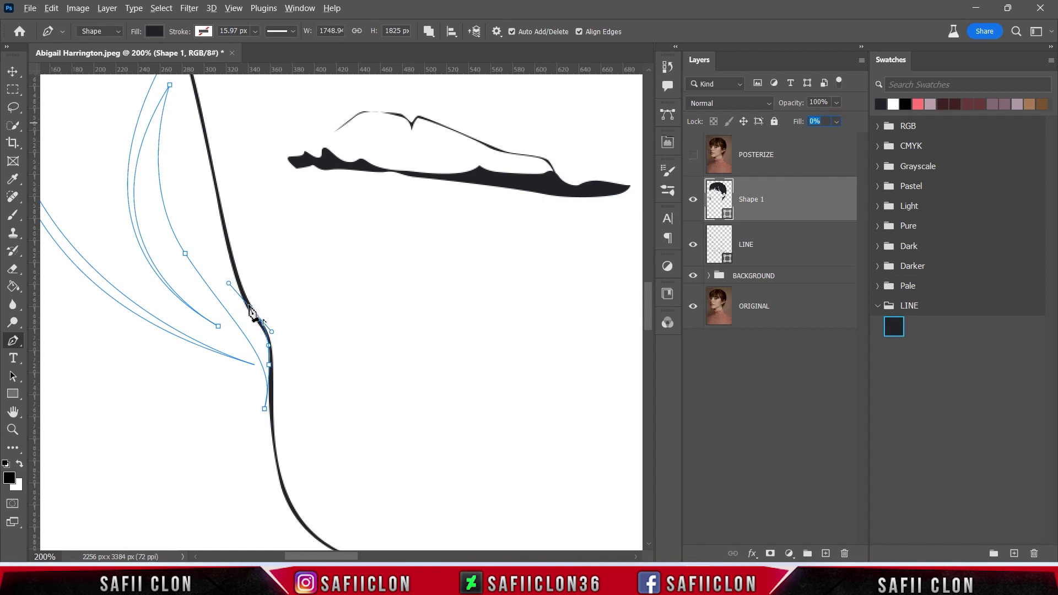
- Zoom out with the photo reference shown and add a smooth anchor near the chin
scroll(220, 204, "up", 2)
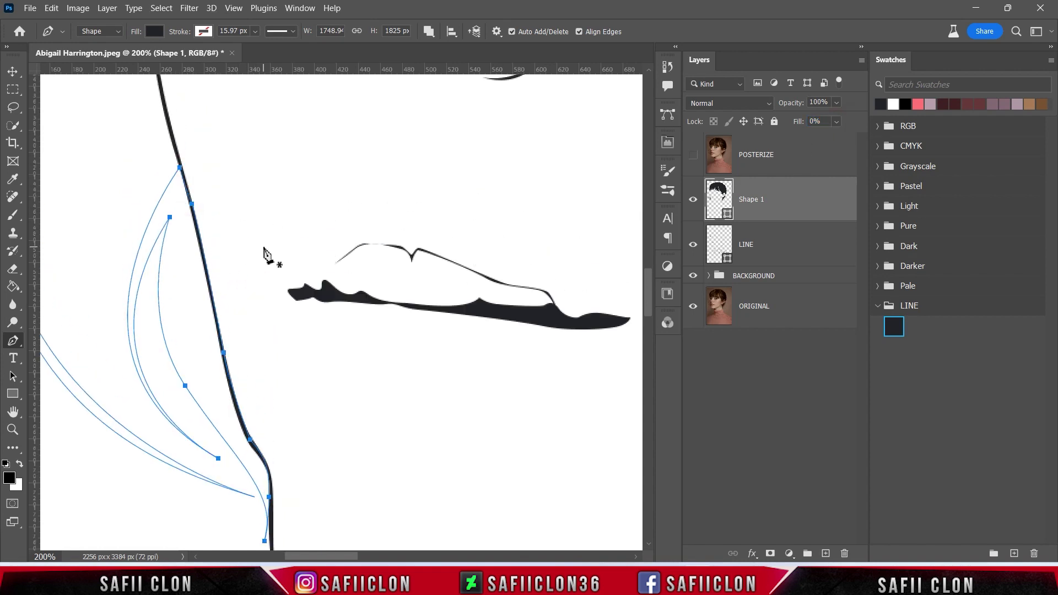
key("ctrl+minus")
key("ctrl+minus")
left_click(693, 154)
left_click_drag(254, 342, 319, 448)
- Finish the left-cheek strand with a sharp turn and smooth anchor up the cheek
left_click(255, 341, "alt")
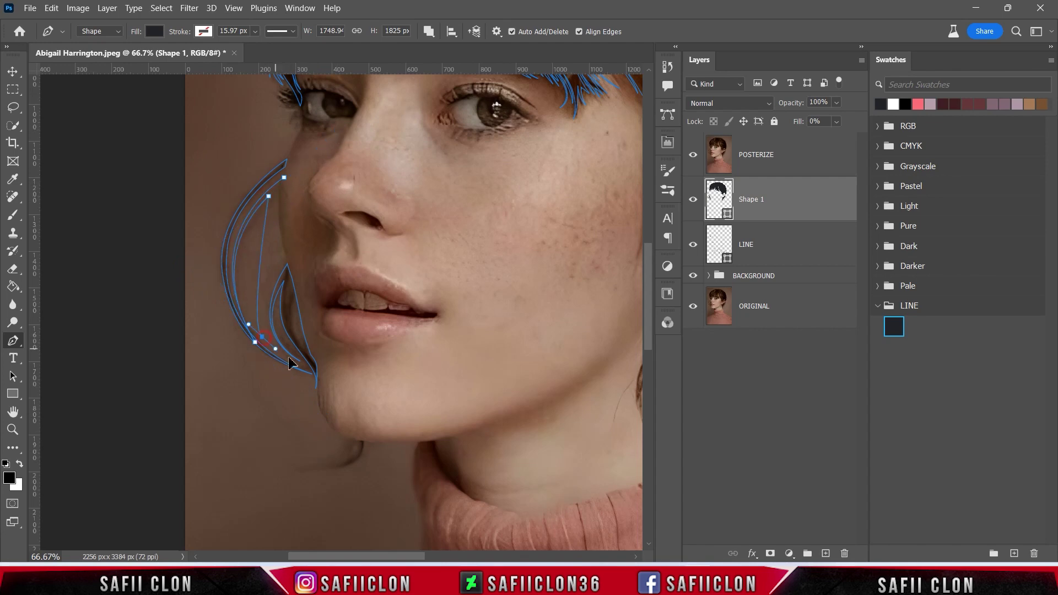
left_click_drag(283, 181, 307, 163)
left_click(694, 155)
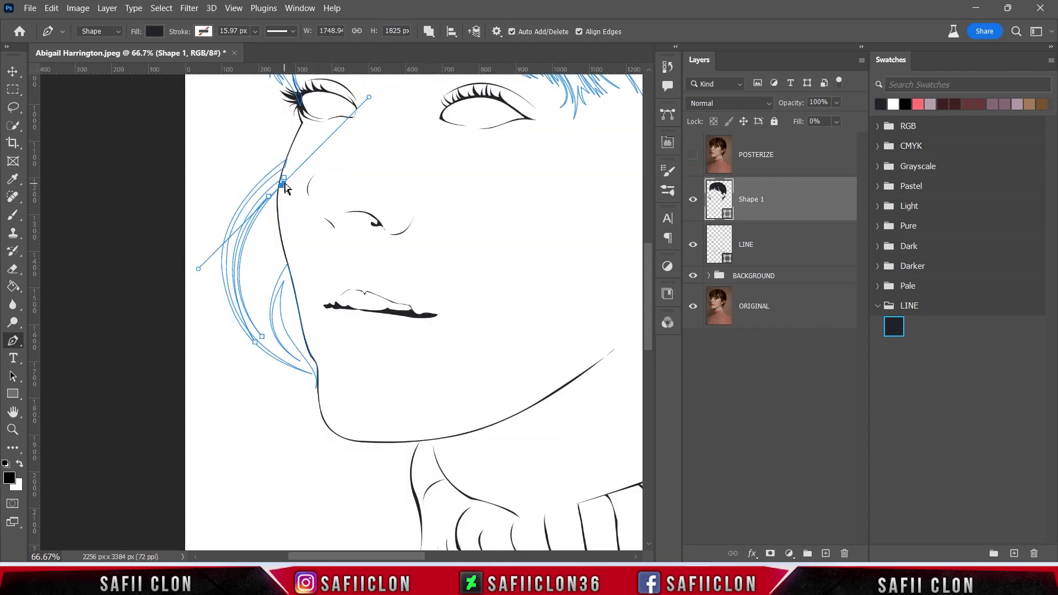
left_click_drag(202, 270, 200, 278)
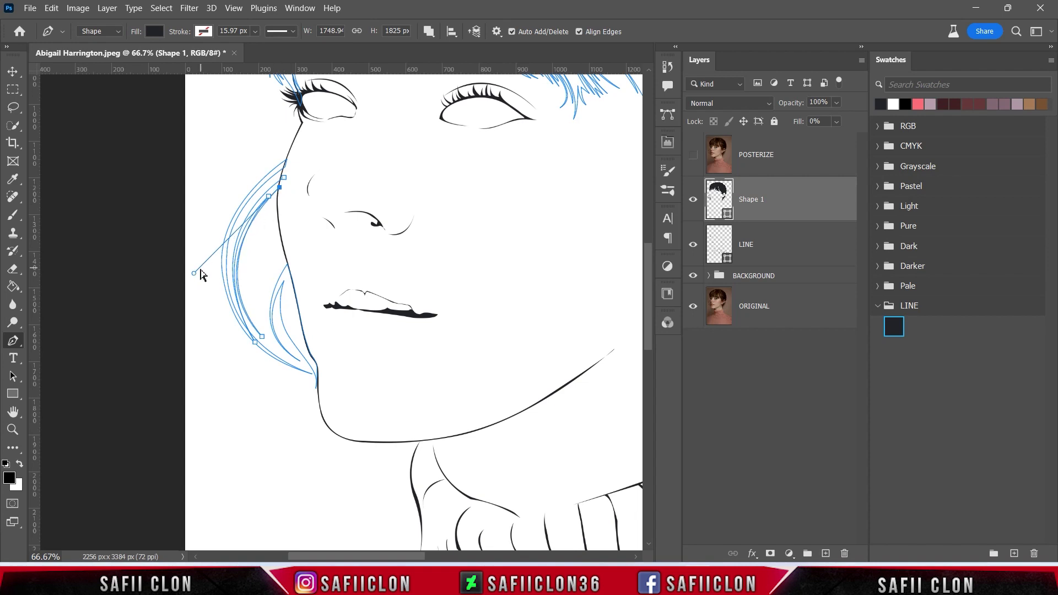
left_click(285, 178)
key("Escape")
- Trace a curved wisp just under the chin, zoomed in on the chin area
left_click(694, 154)
scroll(423, 265, "down", 4)
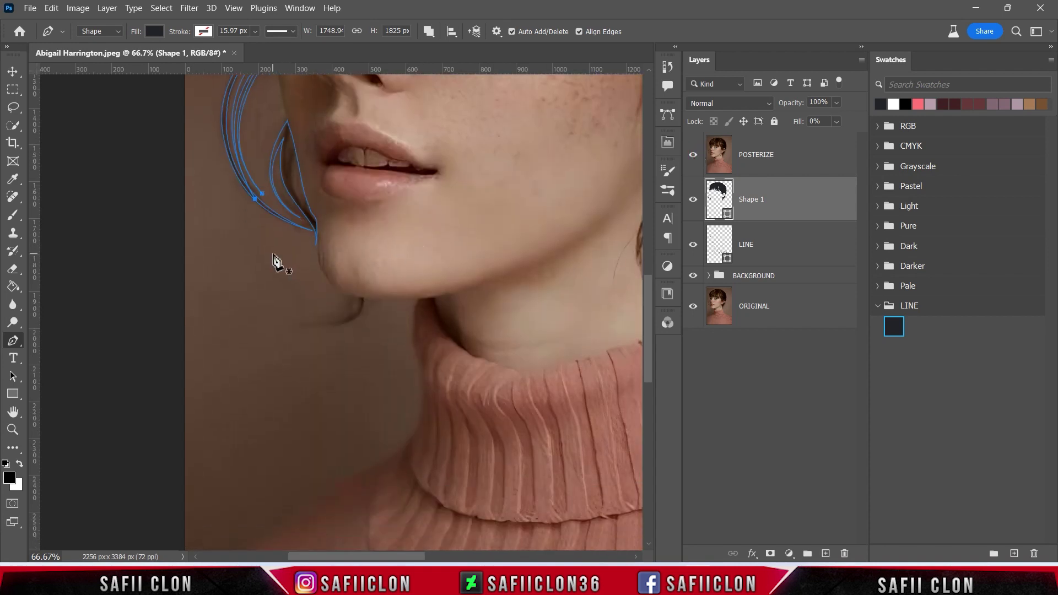
scroll(315, 229, "up", 1)
scroll(353, 295, "down", 1)
left_click(348, 272)
left_click_drag(302, 293, 258, 279)
left_click(692, 156)
key("ctrl+1")
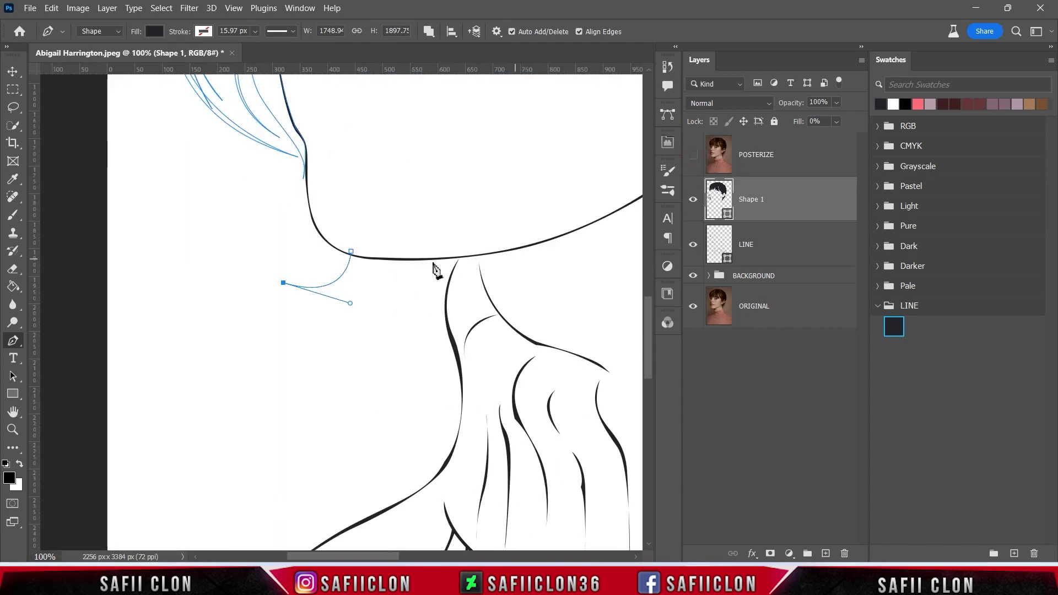
left_click_drag(350, 257, 360, 263)
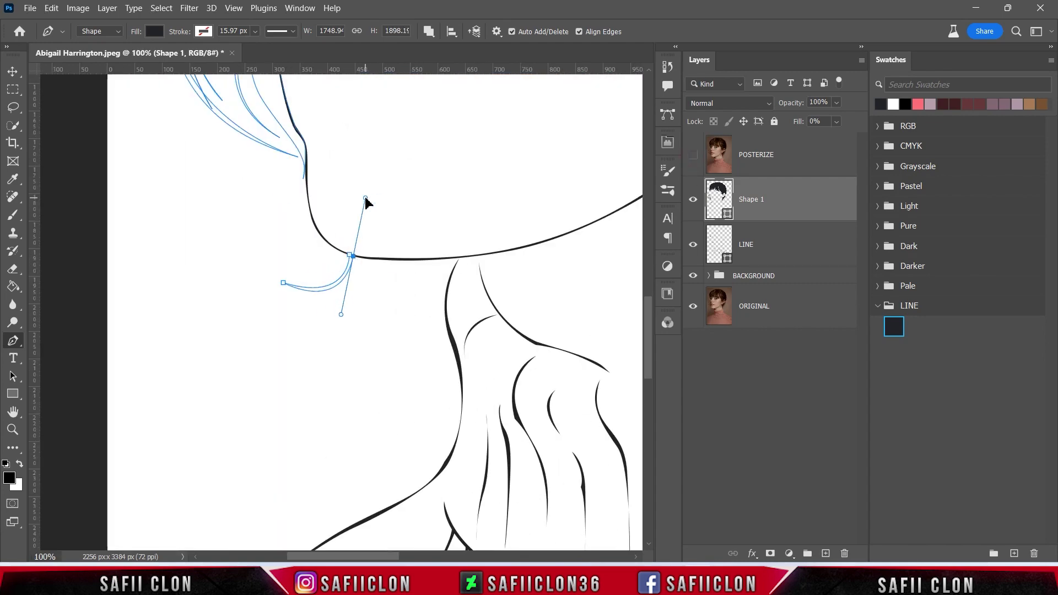
- Add a second wisp starting at the jawline and curving outward
left_click(357, 255)
left_click_drag(289, 296, 207, 291)
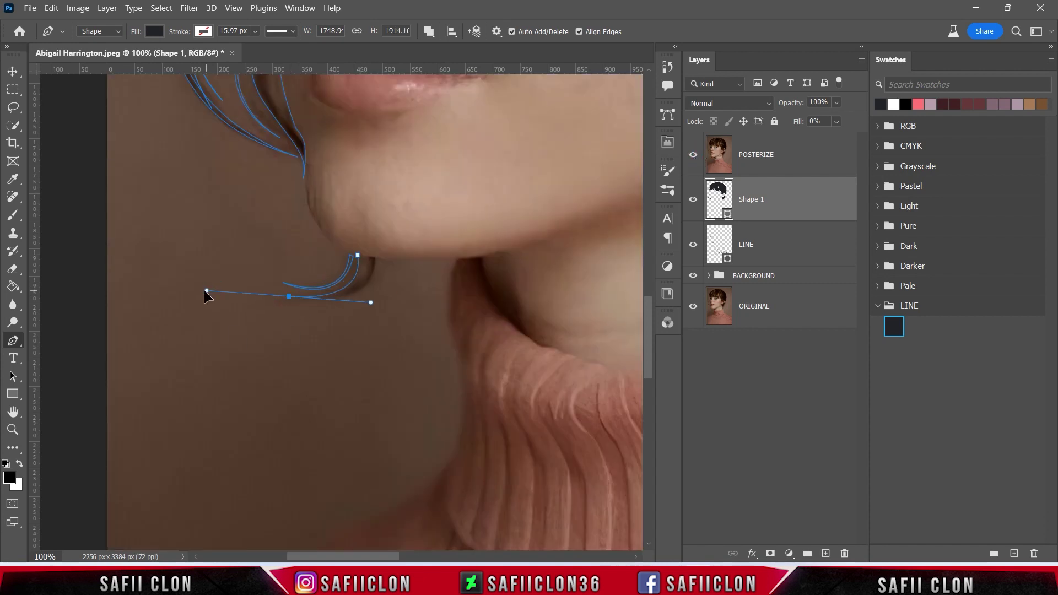
left_click(362, 283)
mouse_move(285, 303)
left_mouse_down()
mouse_move(379, 275)
mouse_move(382, 200)
left_mouse_up()
left_click(693, 156)
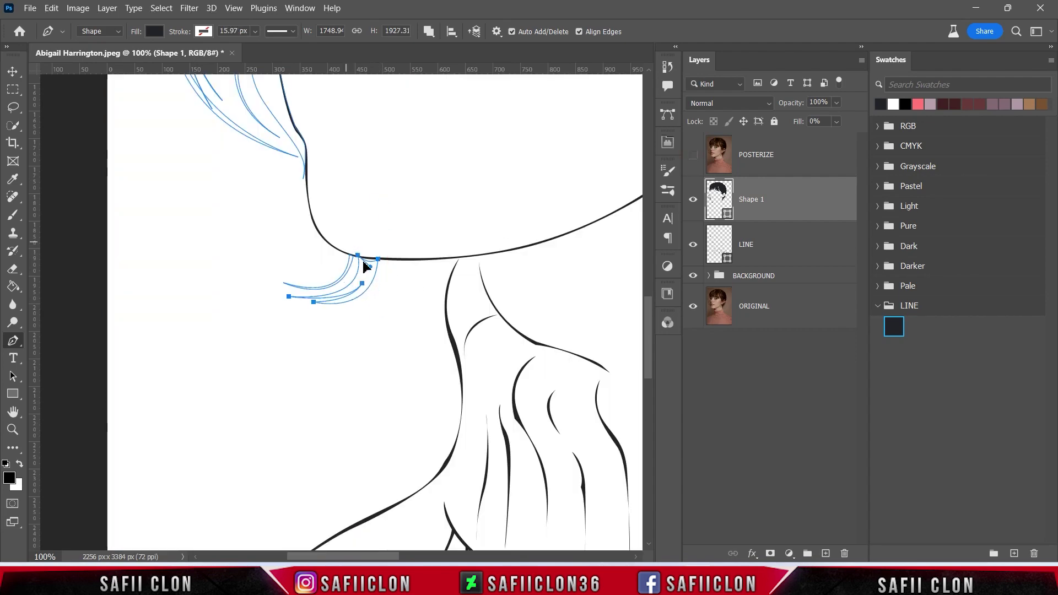
- Add one more jawline wisp pulled upward, then zoom out to the whole portrait
left_click(694, 154)
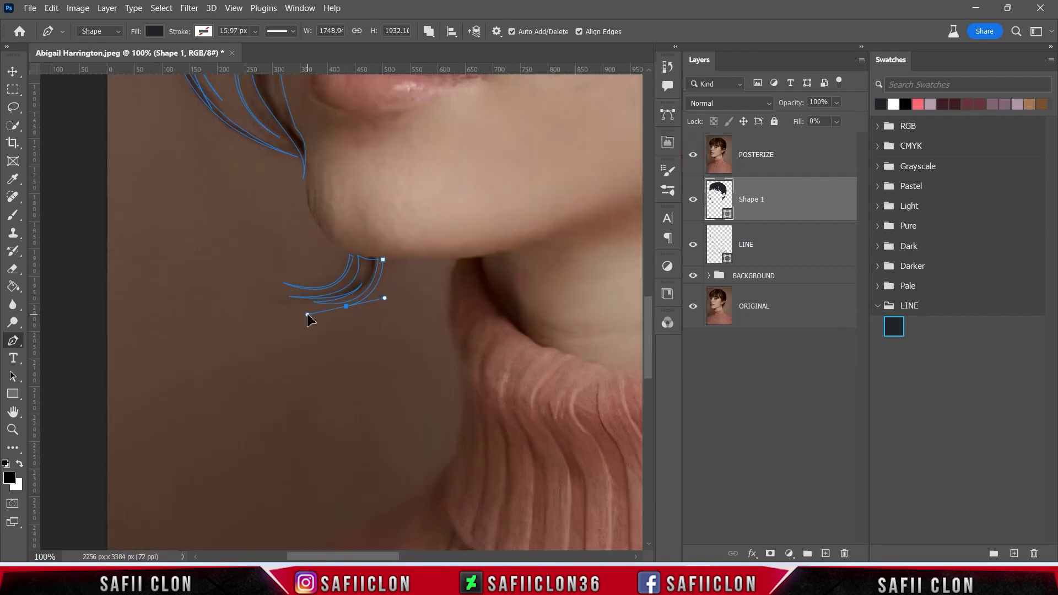
left_click(694, 154)
left_click_drag(388, 258, 393, 211)
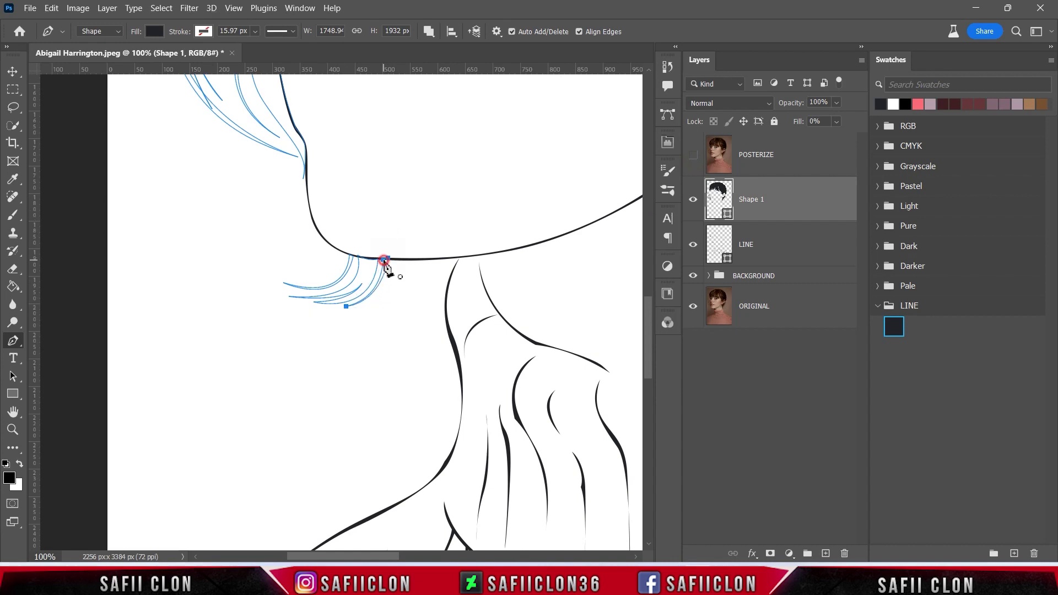
scroll(457, 332, "up", 1)
scroll(457, 332, "up", 2)
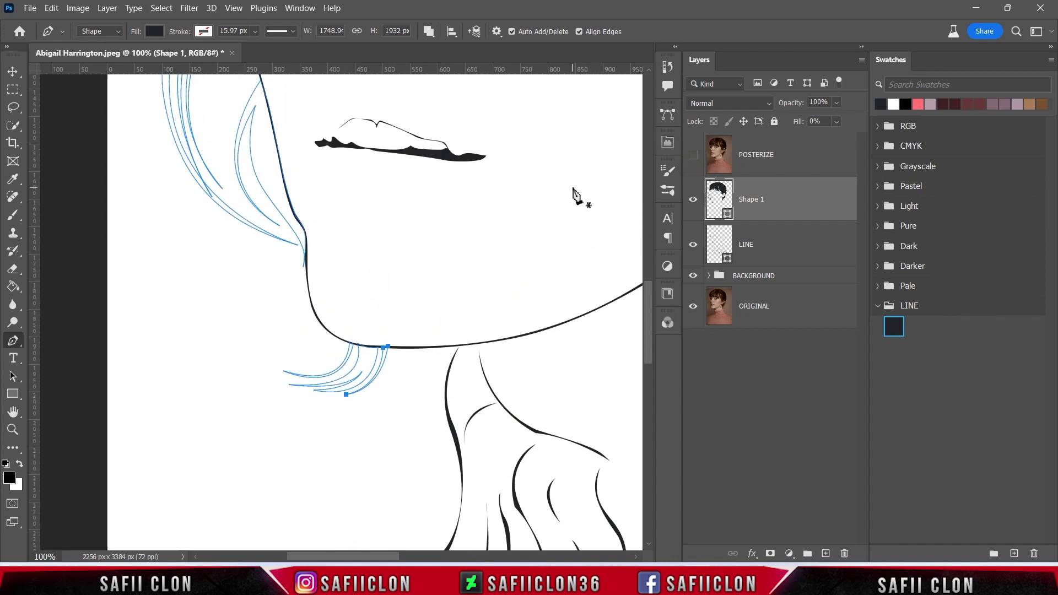
key("ctrl+minus")
key("ctrl+minus")
key("ctrl+minus")
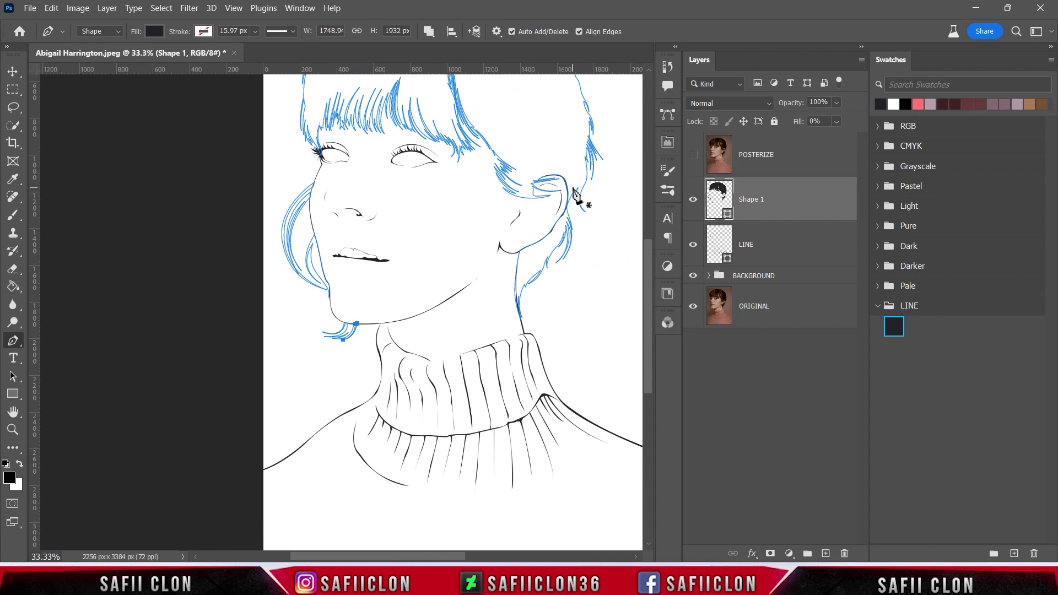
- Raise the hair shape's fill back to 100% to preview solid black hair
scroll(461, 402, "up", 2)
scroll(473, 419, "up", 1)
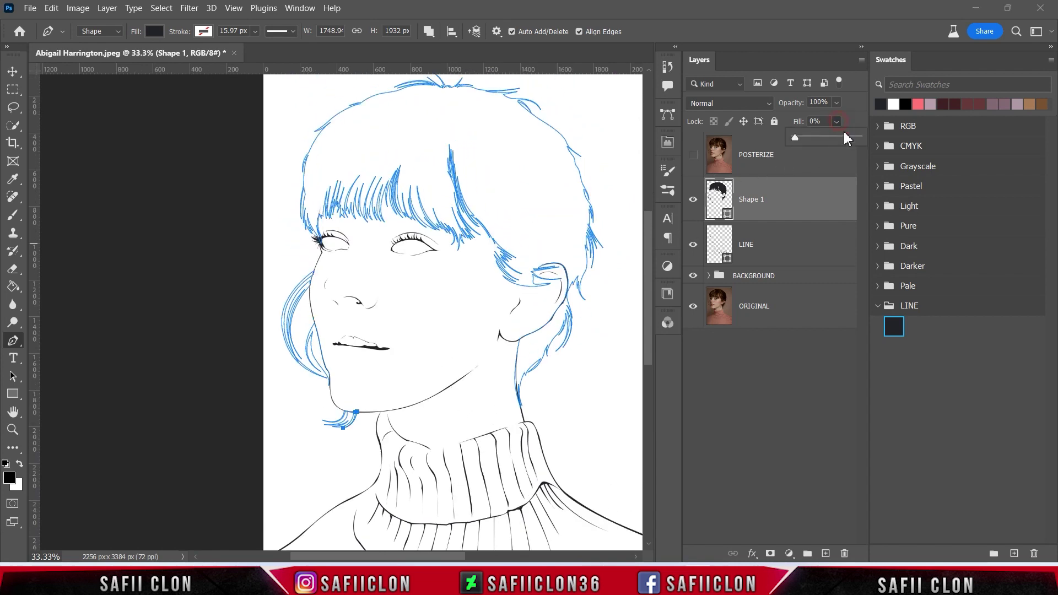
left_click_drag(855, 138, 858, 133)
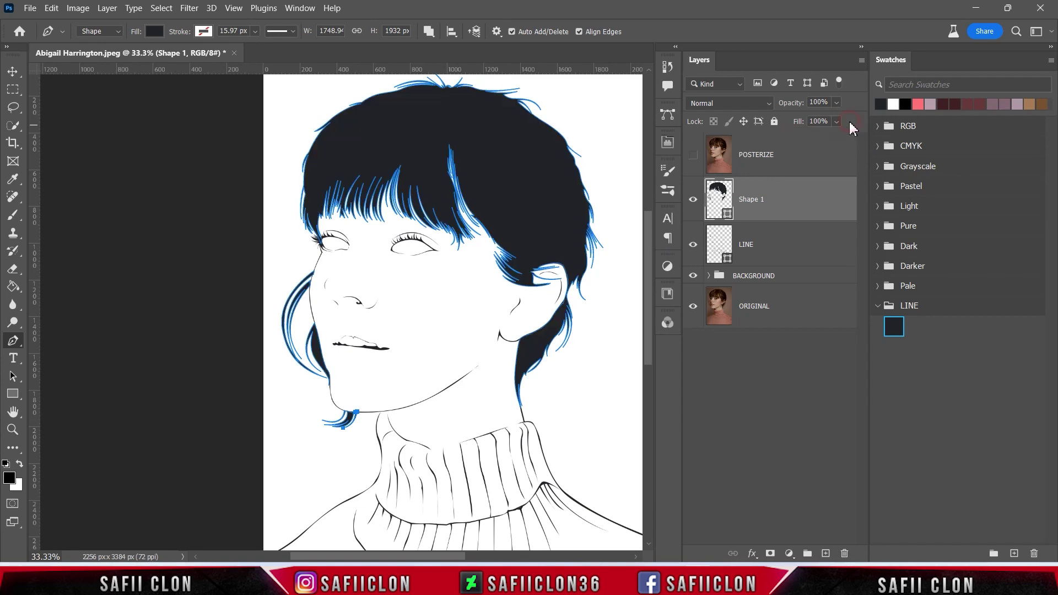
key("Return")
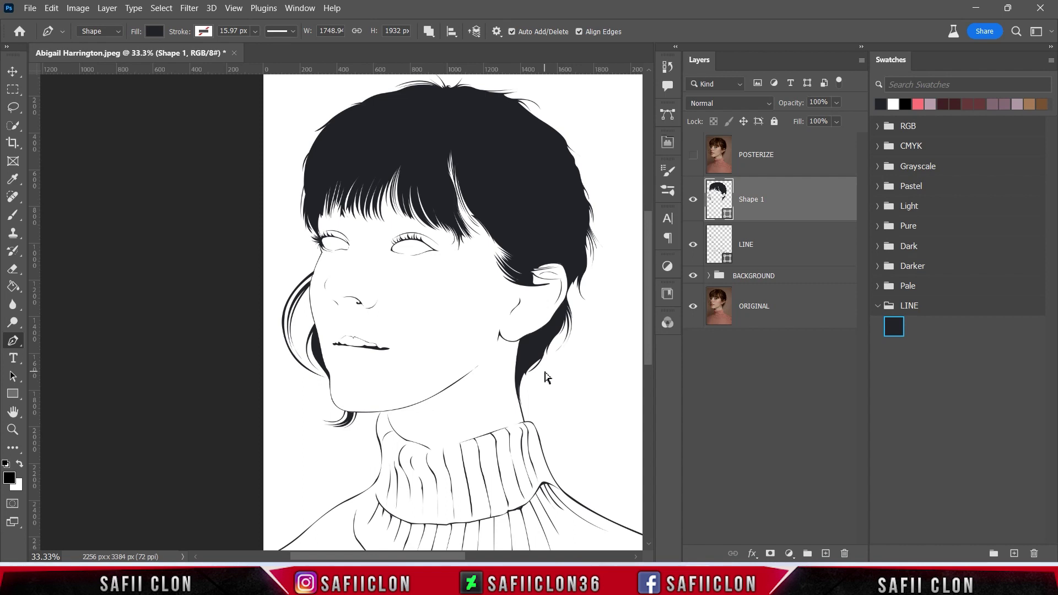
- Show the hair path outlines and photo reference again, zoomed in on the face
key("ctrl+h")
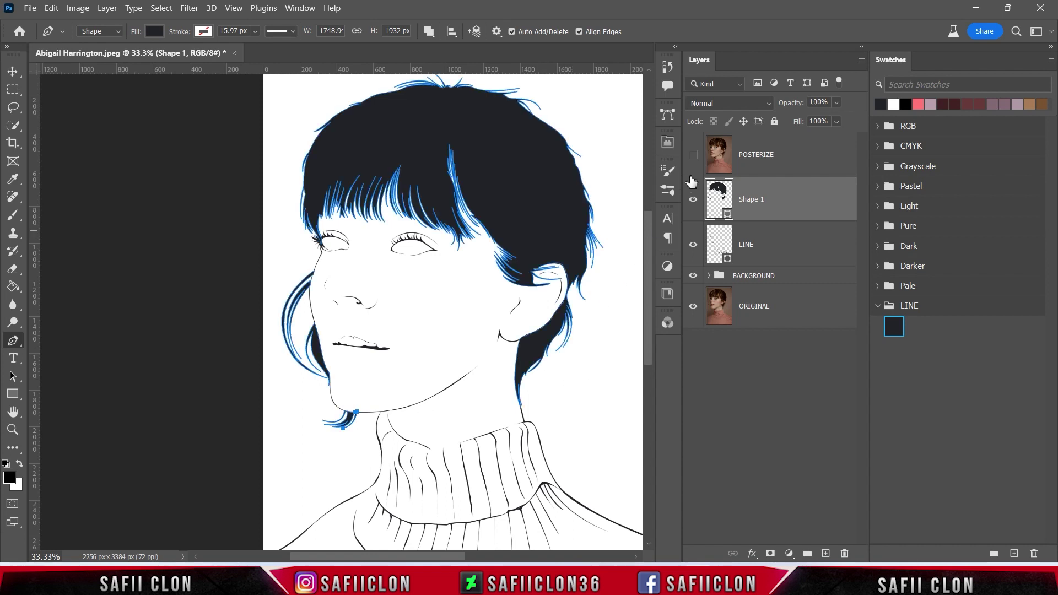
left_click(692, 155)
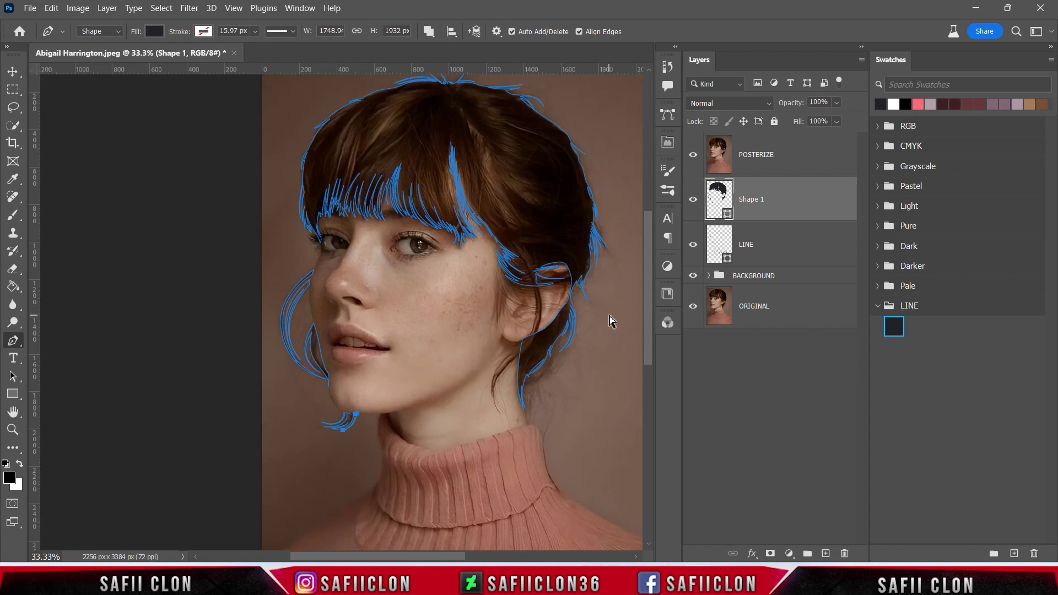
key("ctrl+plus")
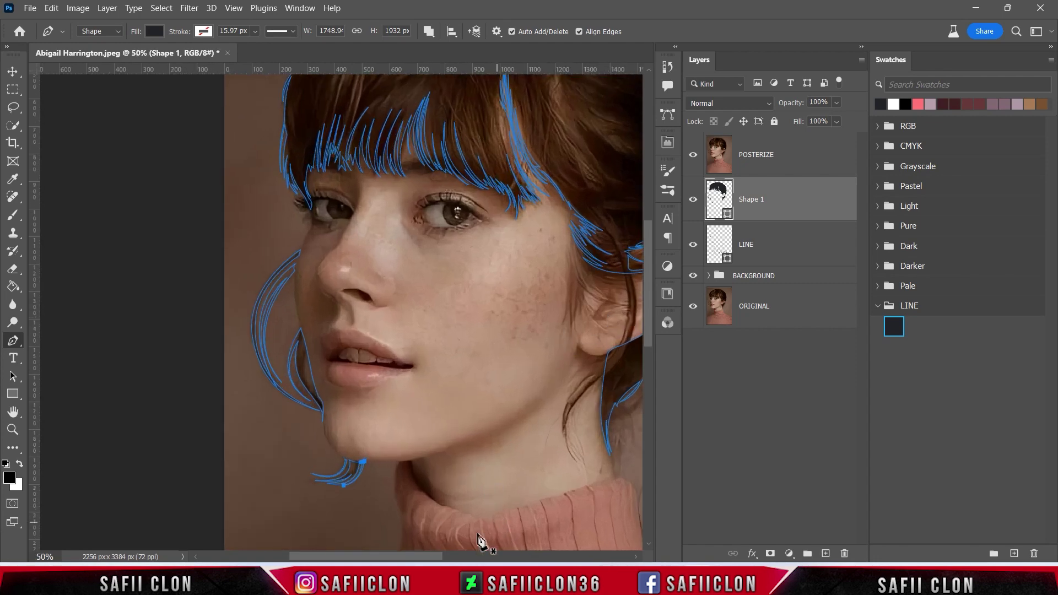
left_click_drag(435, 557, 488, 557)
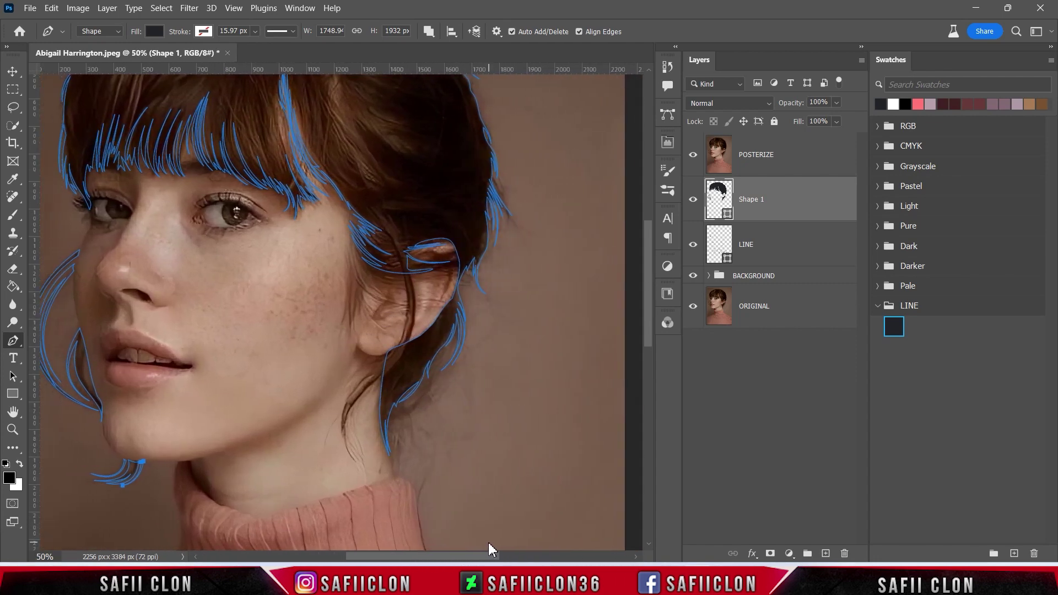
- Start a new strand behind the ear curving down toward the neck
left_click(394, 233)
left_click_drag(409, 363, 368, 364)
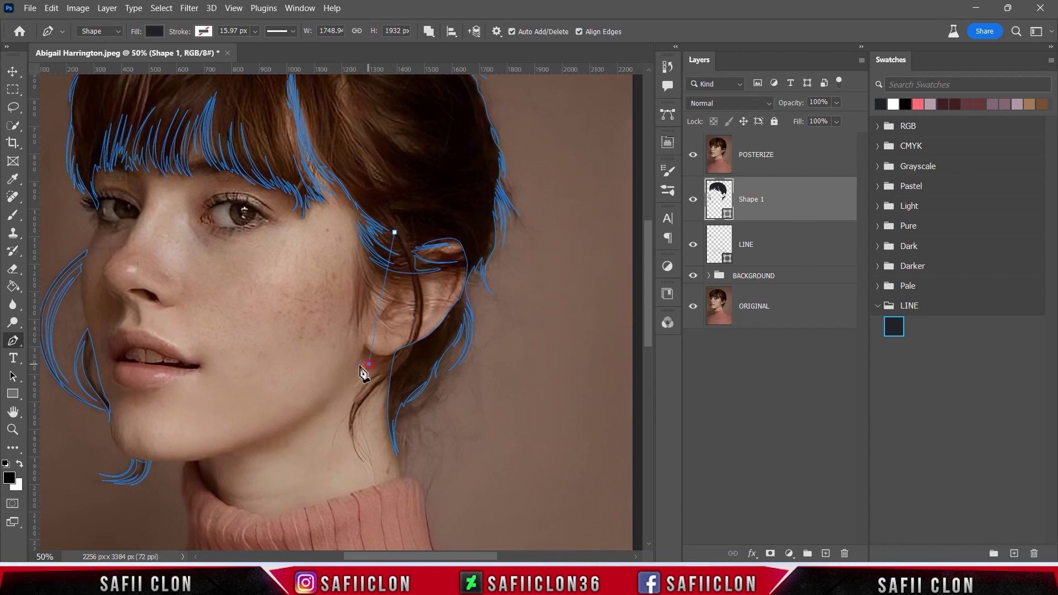
key("ctrl+plus")
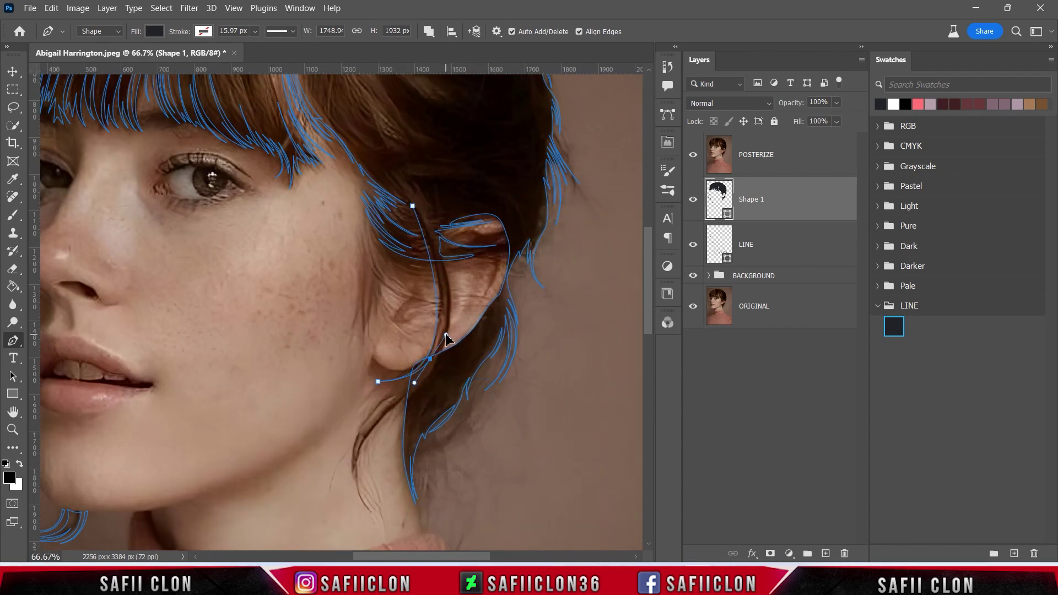
scroll(386, 380, "down", 2)
left_click_drag(357, 346, 338, 382)
left_click(406, 298)
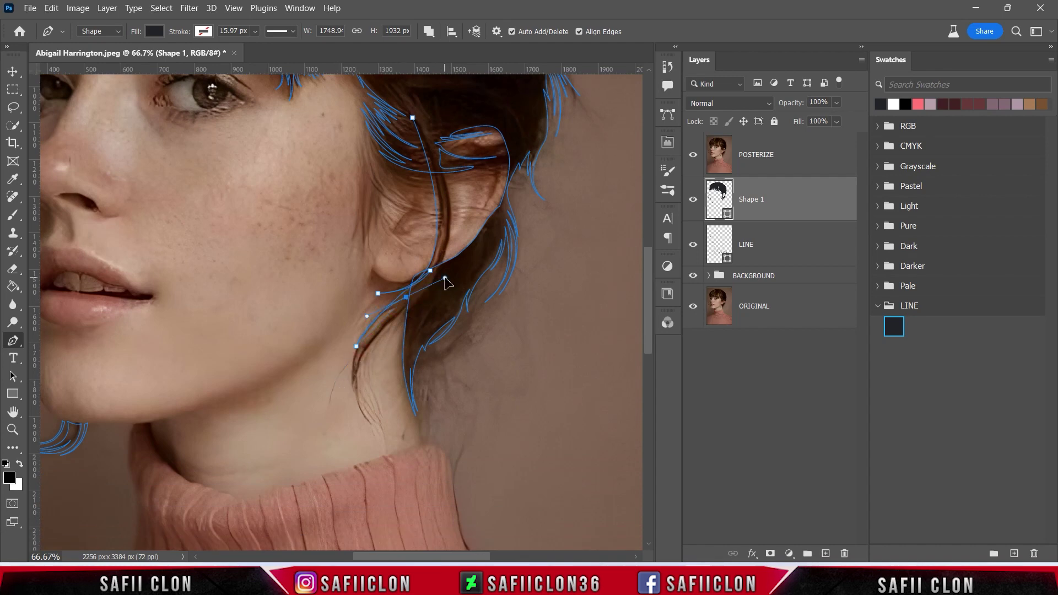
left_click_drag(366, 421, 389, 444)
- Complete the neck strand's outline and close it at its starting point
left_click(403, 311)
left_click(380, 435)
left_click_drag(412, 303, 504, 232)
left_click(371, 415)
left_click_drag(423, 291, 430, 300)
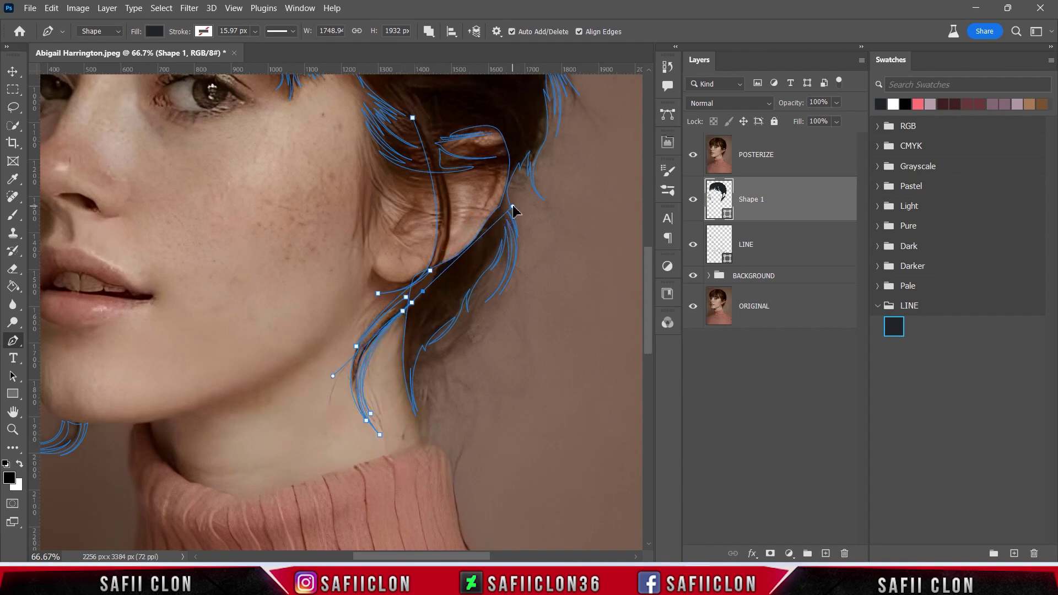
scroll(431, 304, "up", 2)
scroll(435, 307, "up", 1)
left_click_drag(437, 242, 397, 153)
left_click(414, 208)
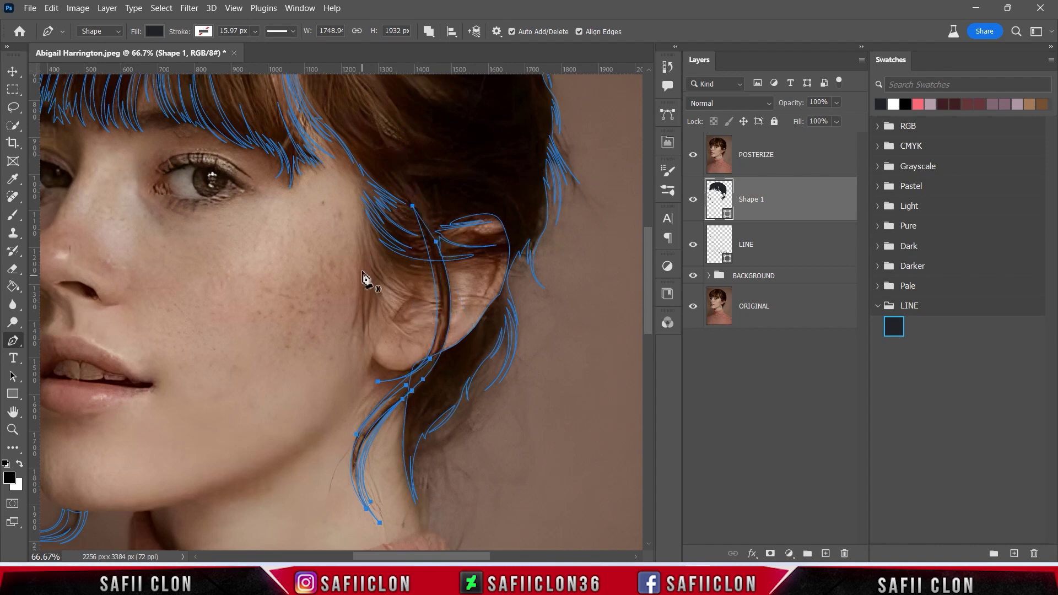
- Begin a strand near the temple, curving beside the cheek and around the ear
left_click(359, 236)
left_click_drag(356, 329, 368, 281)
left_click_drag(431, 314, 395, 323)
left_click_drag(445, 314, 446, 314)
left_click_drag(361, 343, 364, 335)
key("ctrl+z")
- Curve the temple strand across the ear, close it, and hide the POSTERIZE photo
scroll(375, 269, "up", 1)
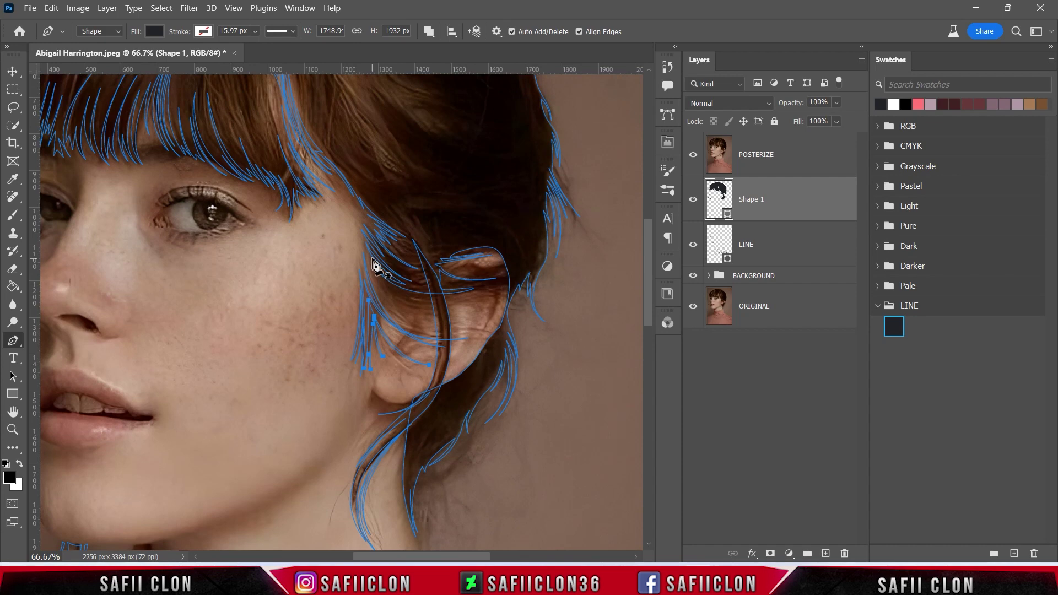
left_click(468, 331)
left_click_drag(431, 355, 489, 362)
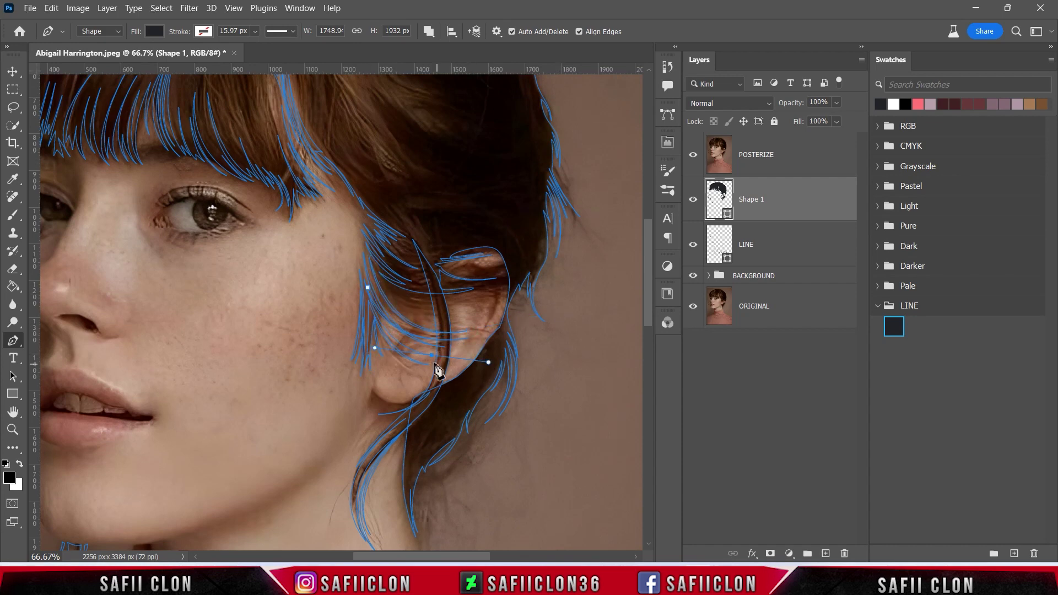
scroll(349, 225, "up", 1)
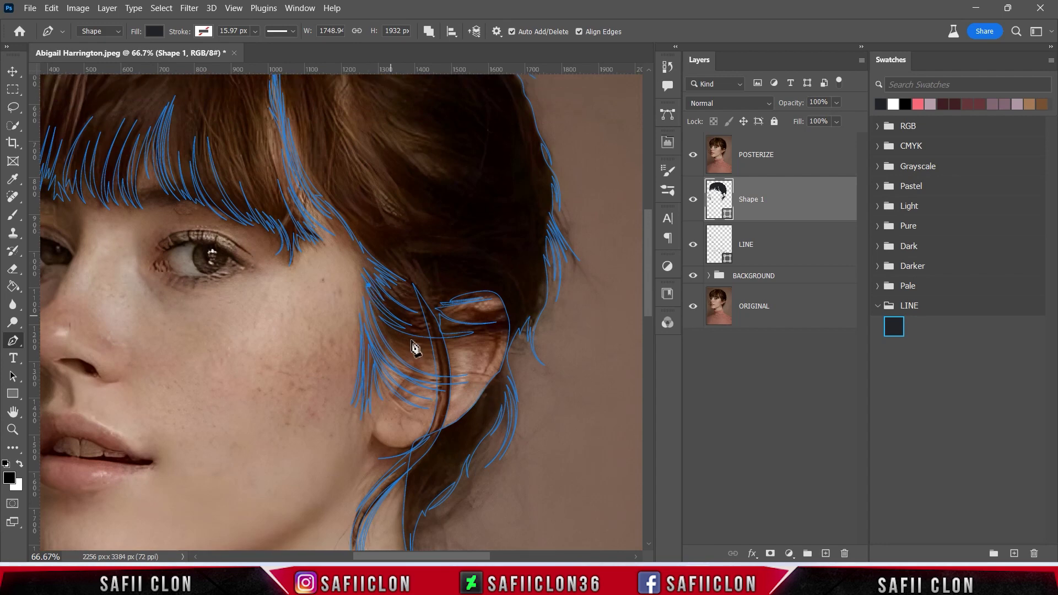
left_click(478, 359)
left_click_drag(369, 286, 485, 349)
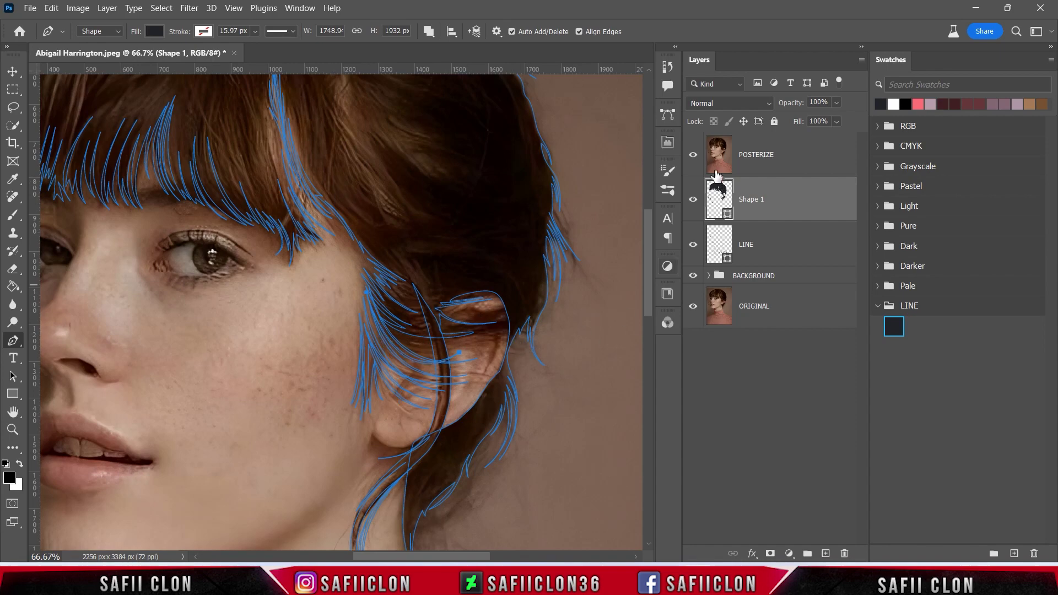
left_click(694, 155)
- Hide the path outlines, zoom out and in to review the portrait, then reshow the hair paths
key("Return")
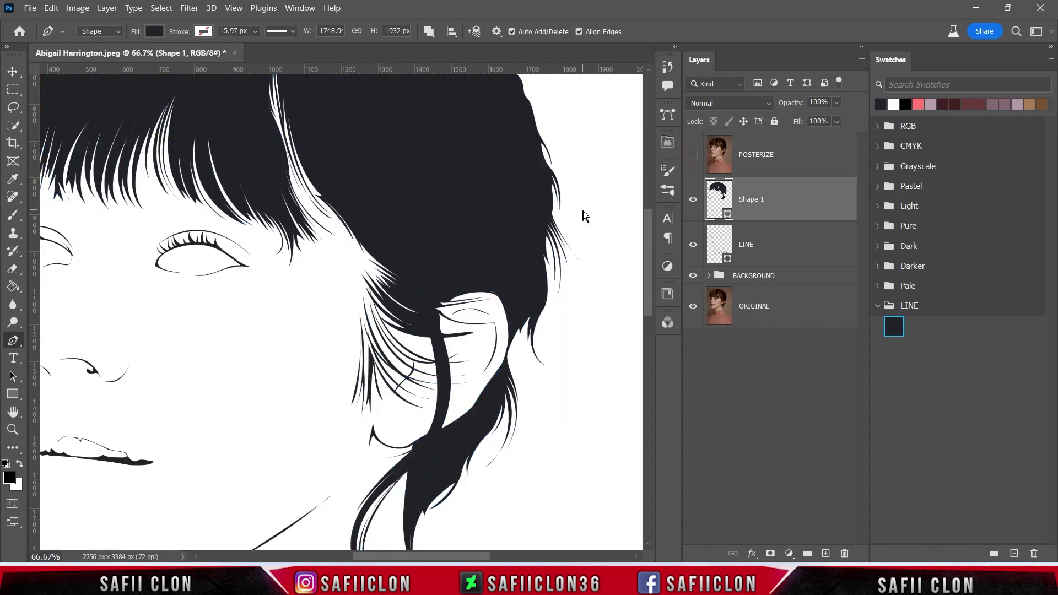
key("ctrl+minus")
key("ctrl+minus")
key("ctrl+minus")
key("ctrl+minus")
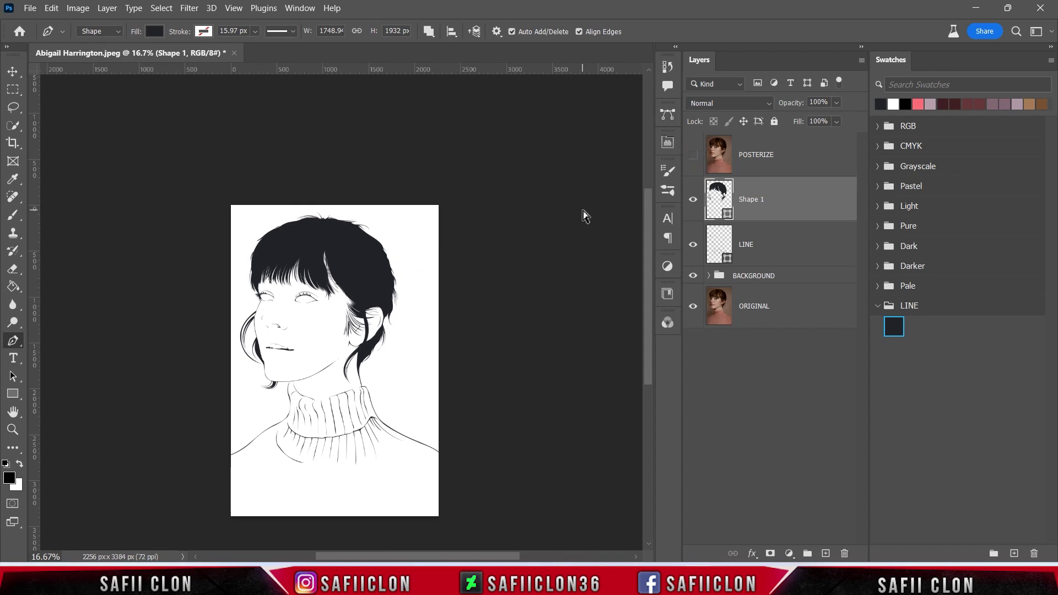
key("ctrl+minus")
key("ctrl+plus")
key("ctrl+plus")
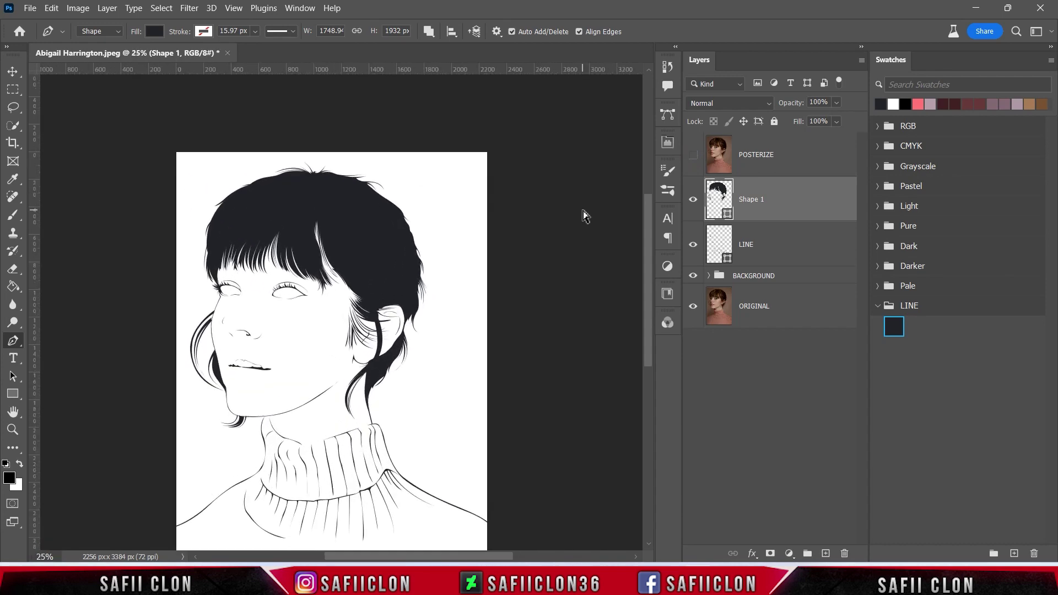
key("ctrl+plus")
key("ctrl+plus")
key("ctrl+minus")
key("ctrl+minus")
scroll(550, 265, "down", 2)
scroll(550, 278, "up", 1)
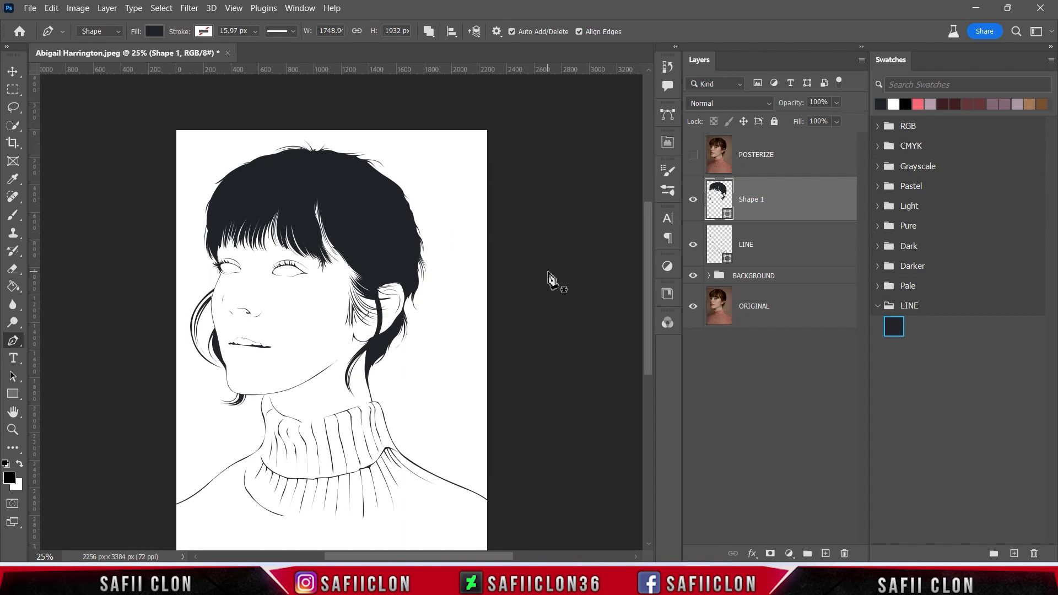
scroll(550, 282, "up", 2)
key("ctrl+h")
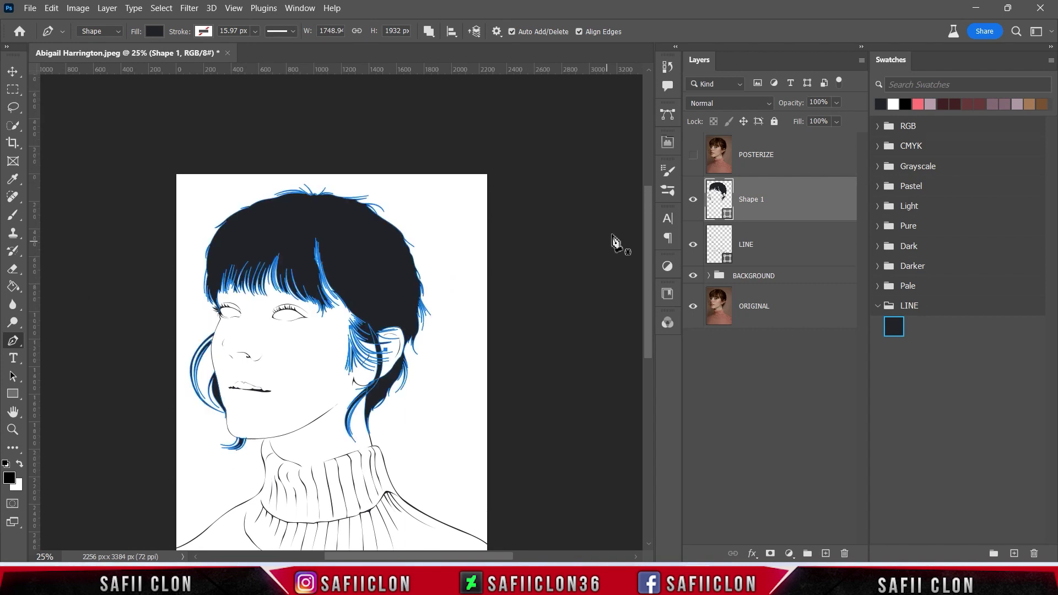
- Rename Shape 1 to HAIR and toggle the HAIR and LINE layers to check them
double_click(757, 202)
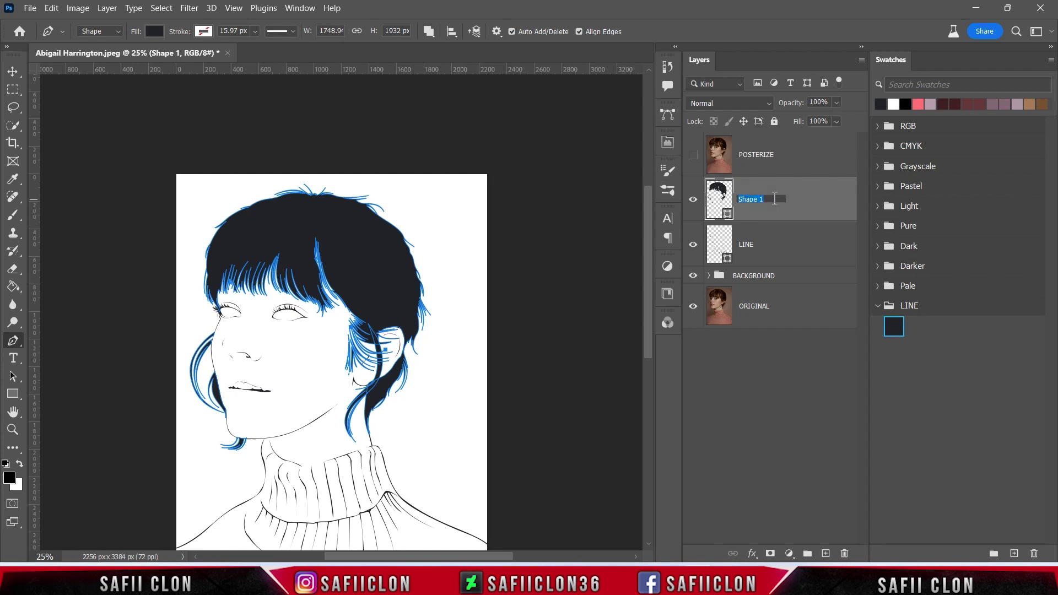
type("HAIR")
left_click(795, 207)
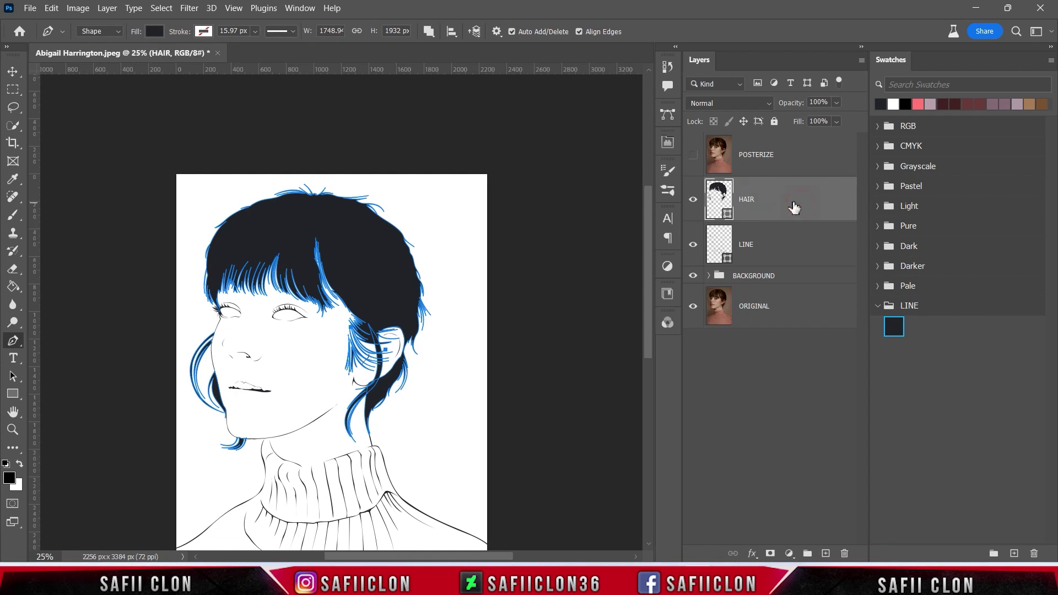
left_click(695, 201)
left_click(694, 244)
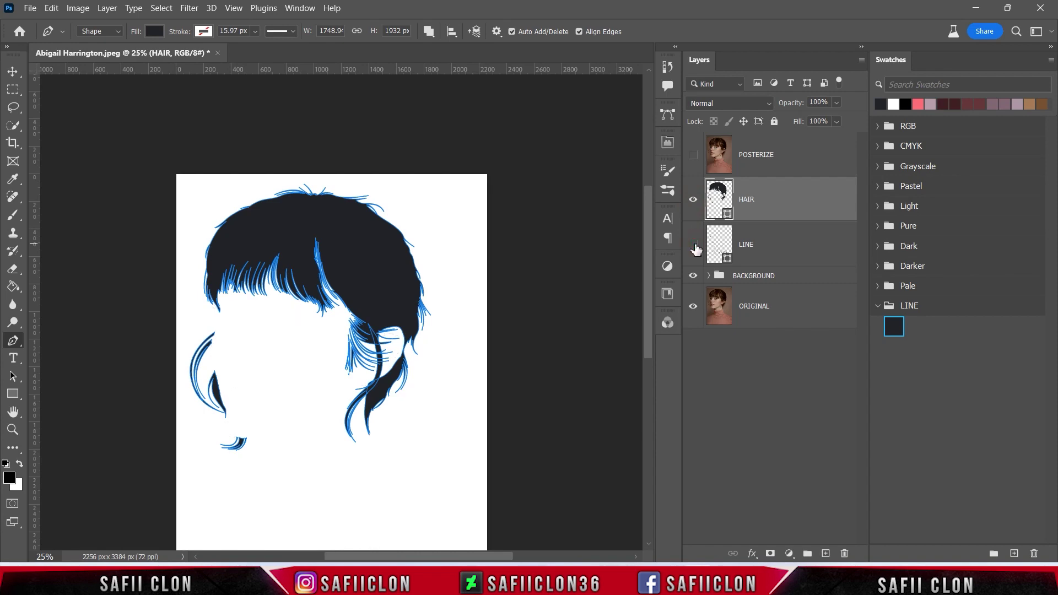
- Group the HAIR and LINE layers into a new group named LINEART
left_click(785, 248, "shift")
right_click(777, 240)
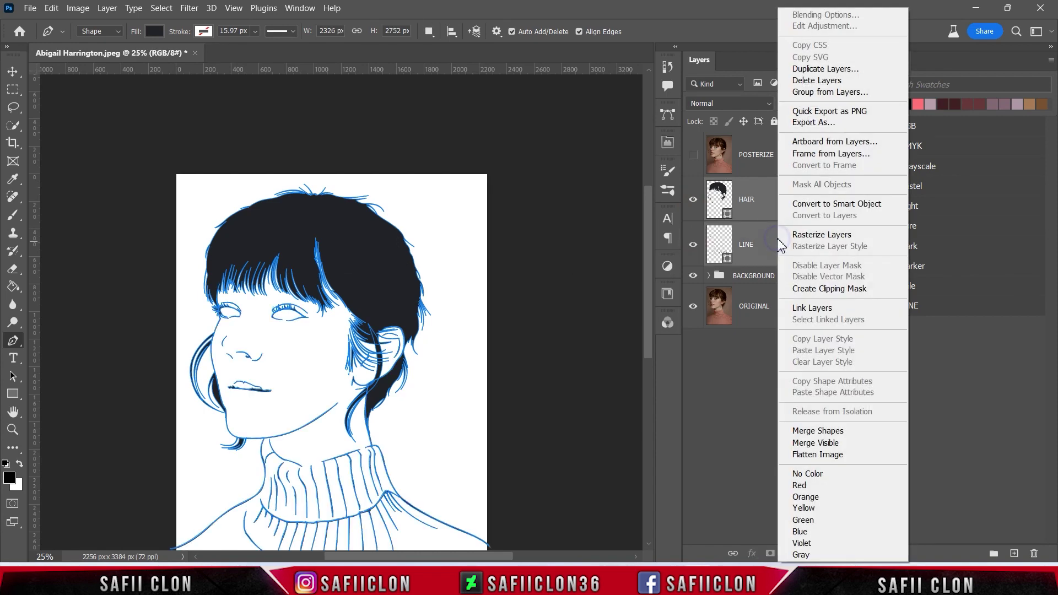
left_click(827, 92)
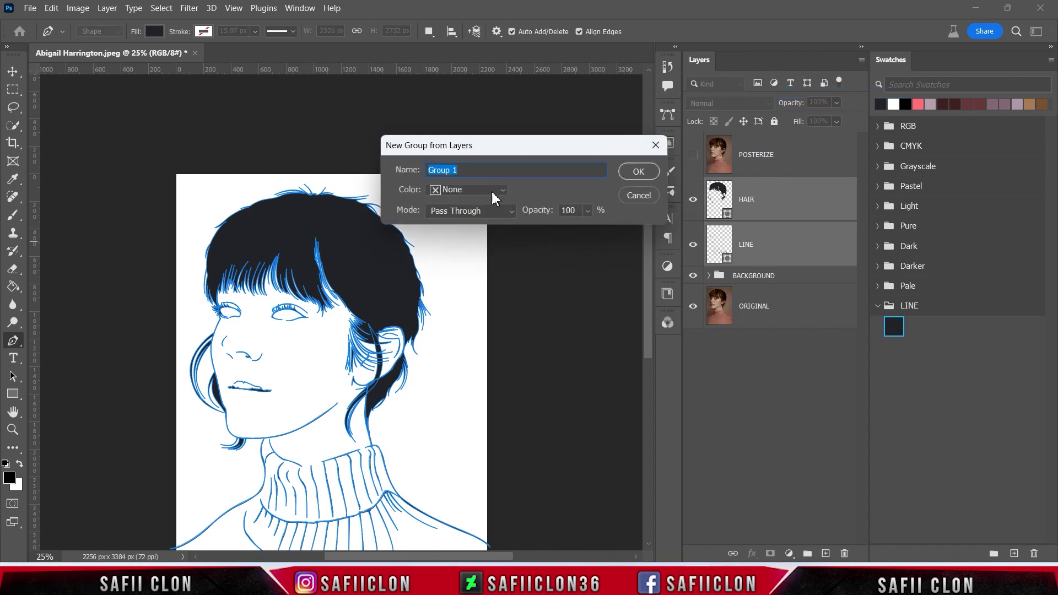
type("LINEART")
left_click(638, 171)
- Toggle the LINEART group to compare, then turn the POSTERIZE photo back on
scroll(568, 237, "down", 3)
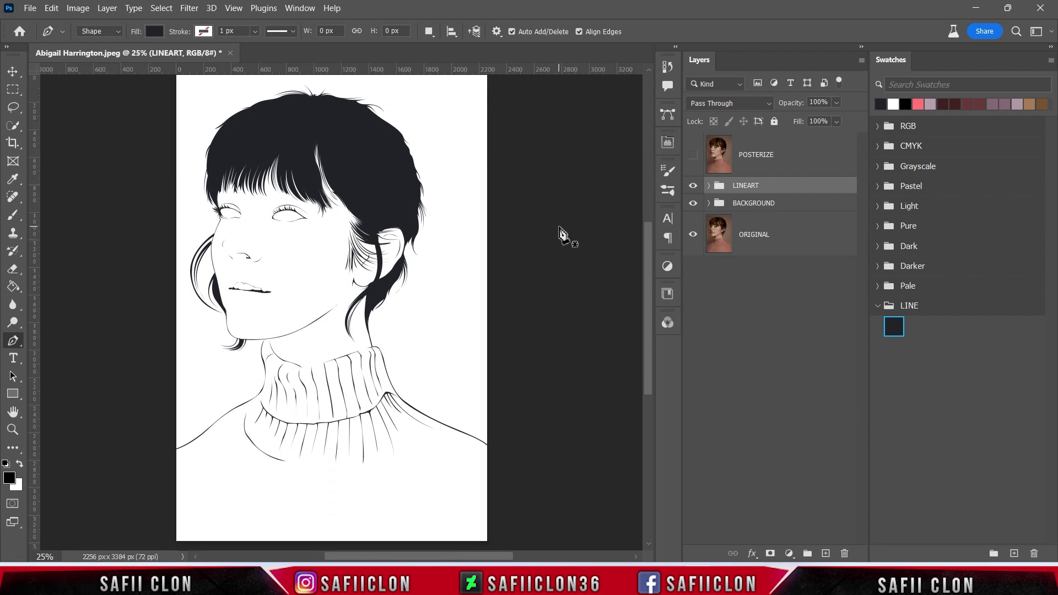
left_click(693, 187)
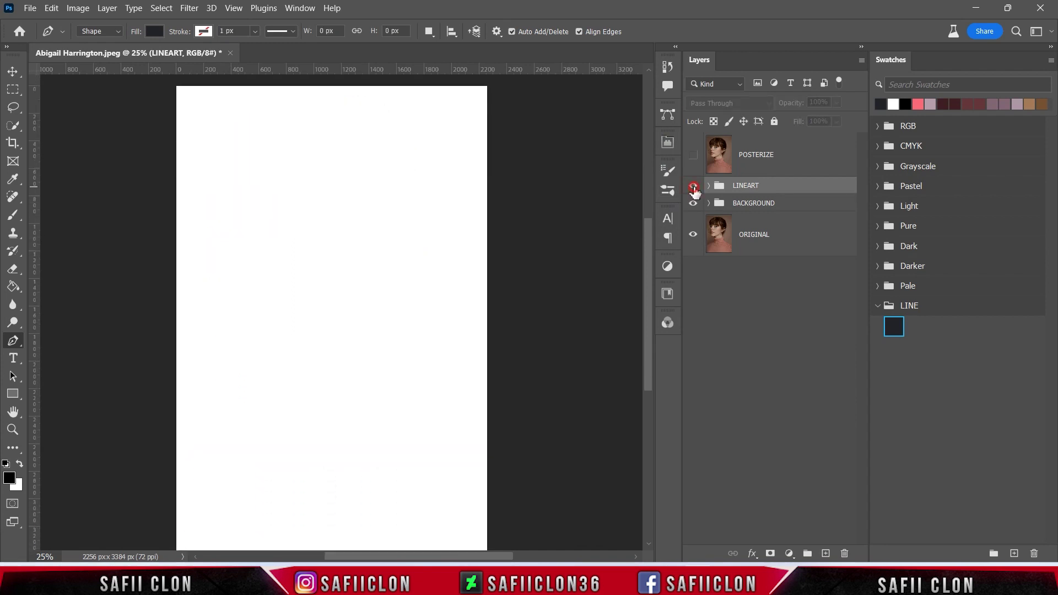
left_click(694, 186)
left_click(694, 155)
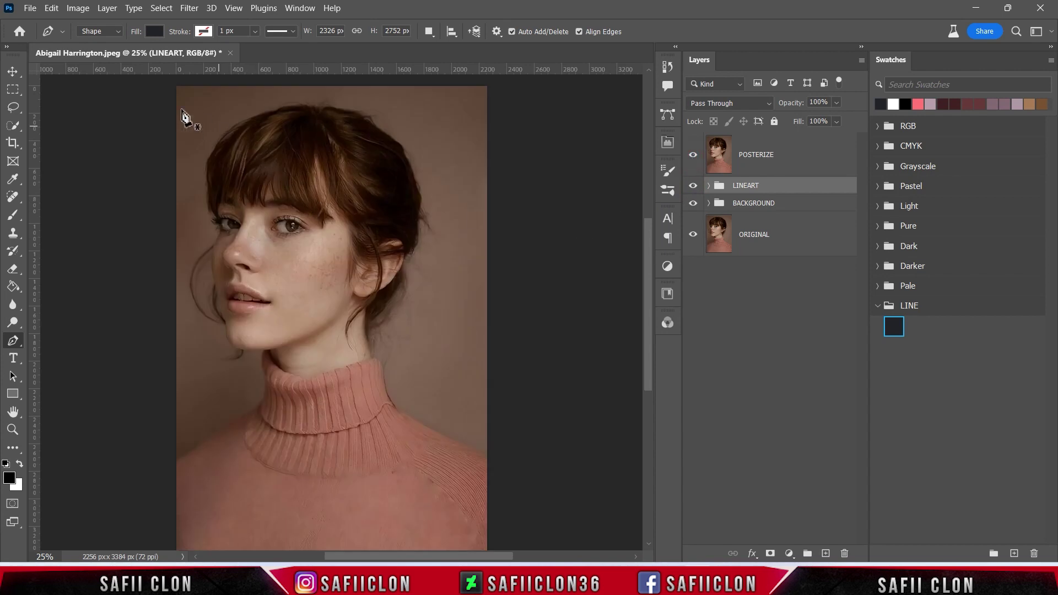
left_click(29, 8)
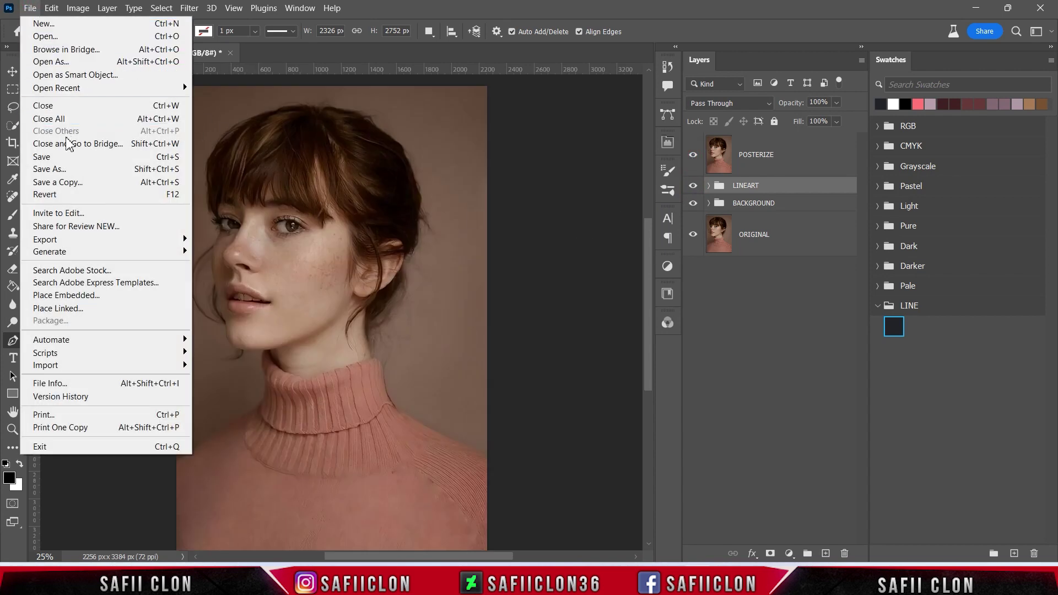
- Save the artwork as a Photoshop (*.PSD) file, accepting the Photoshop Format Options
left_click(82, 169)
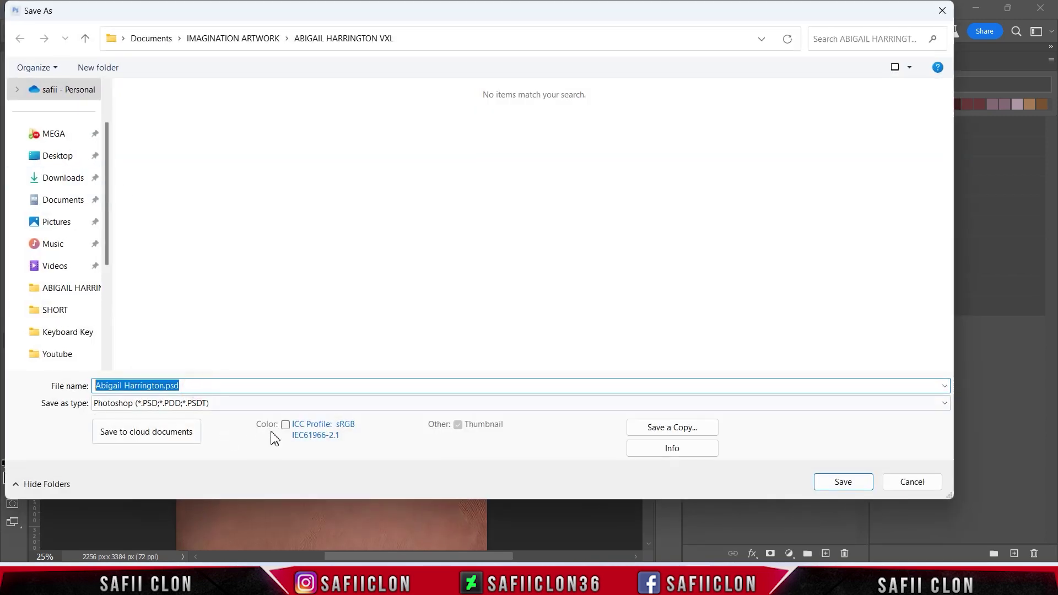
left_click(532, 404)
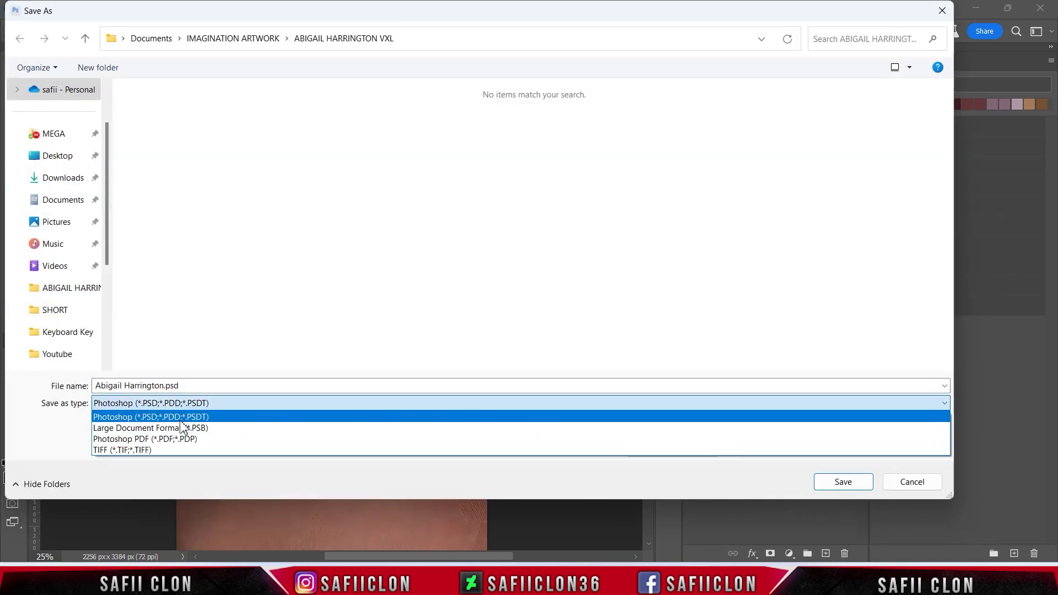
left_click(178, 421)
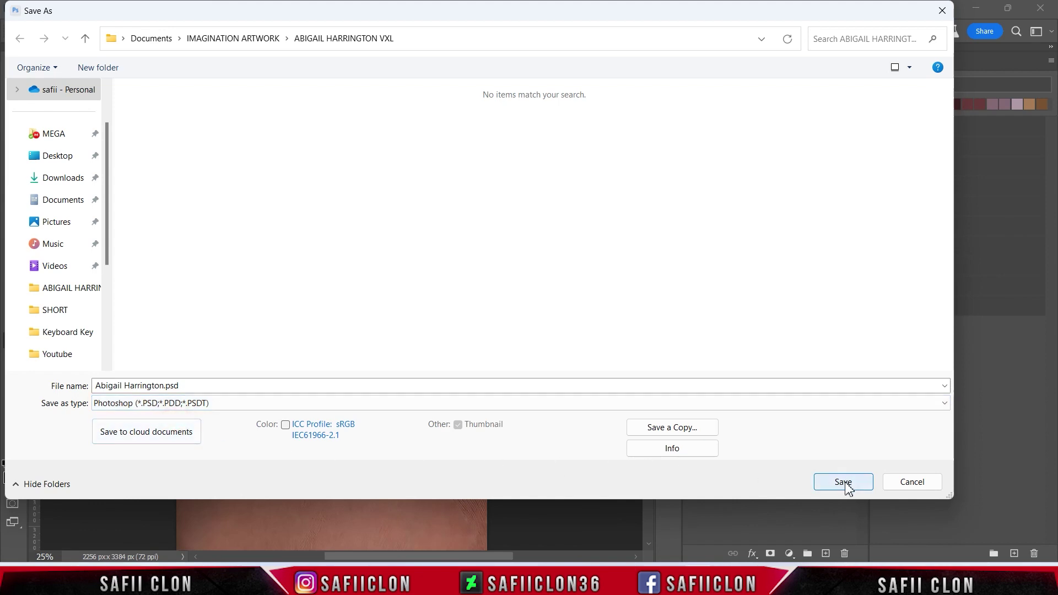
left_click(846, 484)
left_click(684, 154)
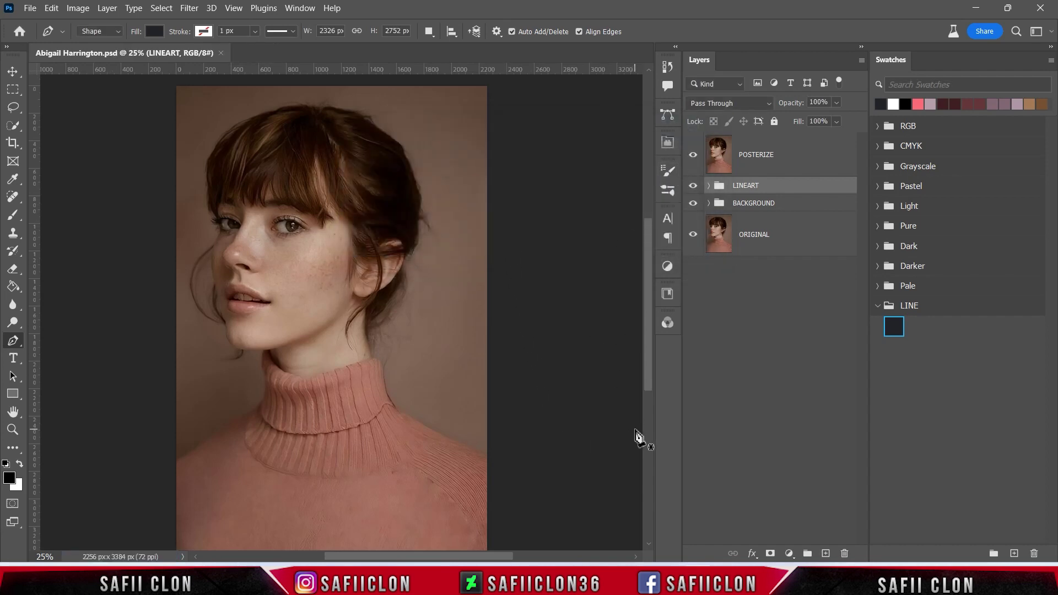
key("ctrl+minus")
key("ctrl+minus")
key("ctrl+plus")
key("ctrl+plus")
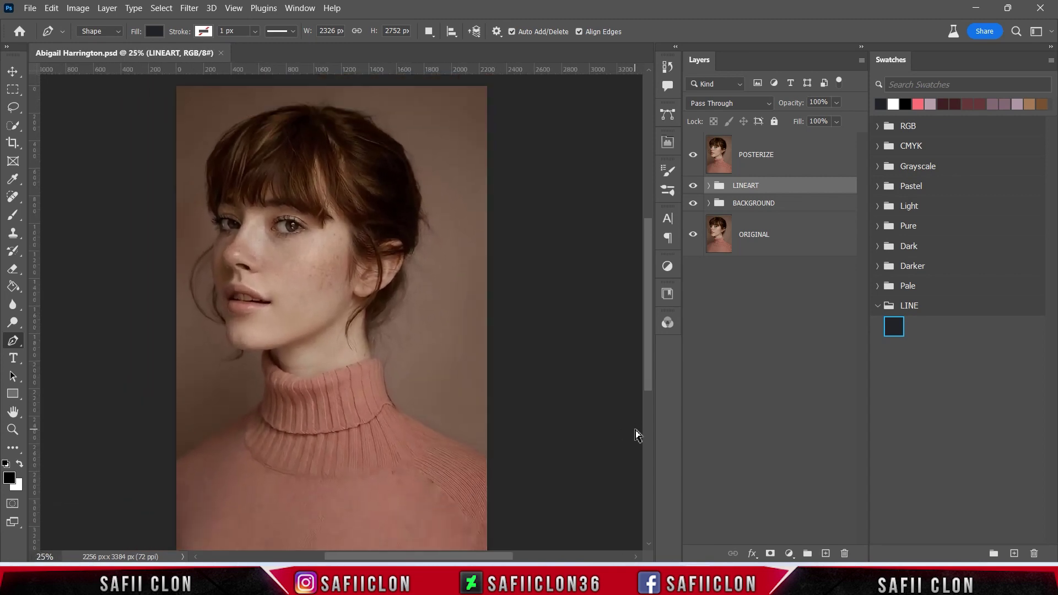